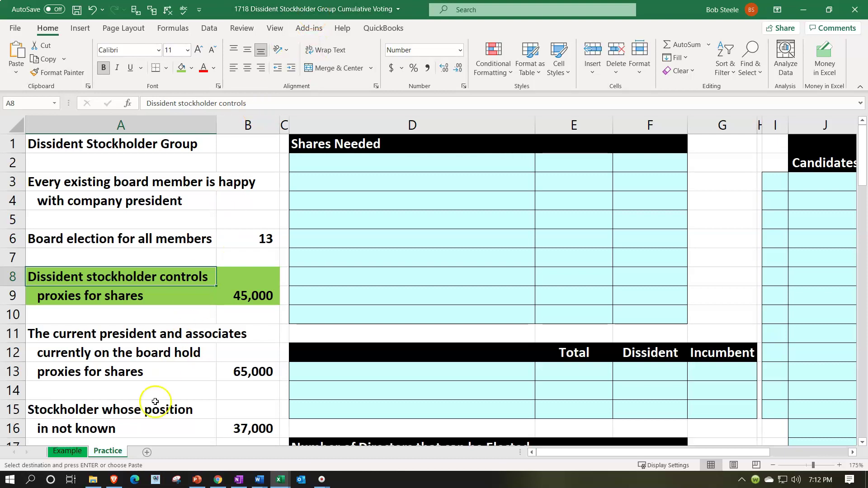
{"action": "left_click", "coordinate": [79, 454]}
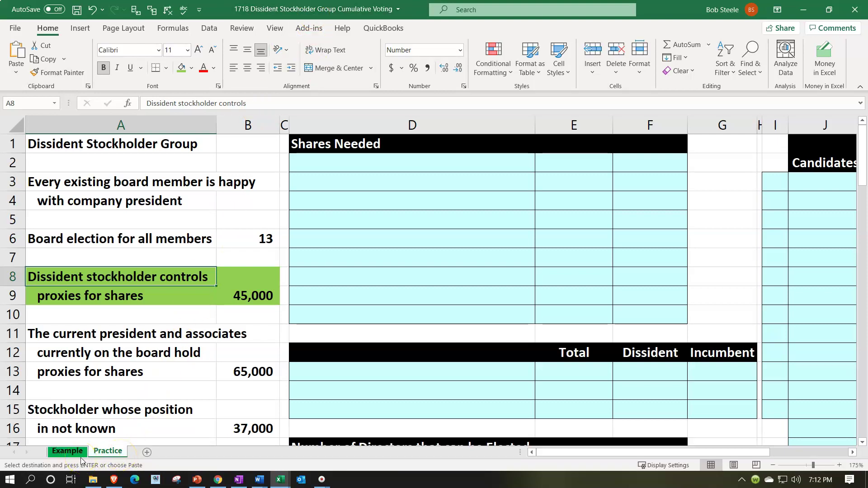
{"action": "left_click", "coordinate": [144, 220]}
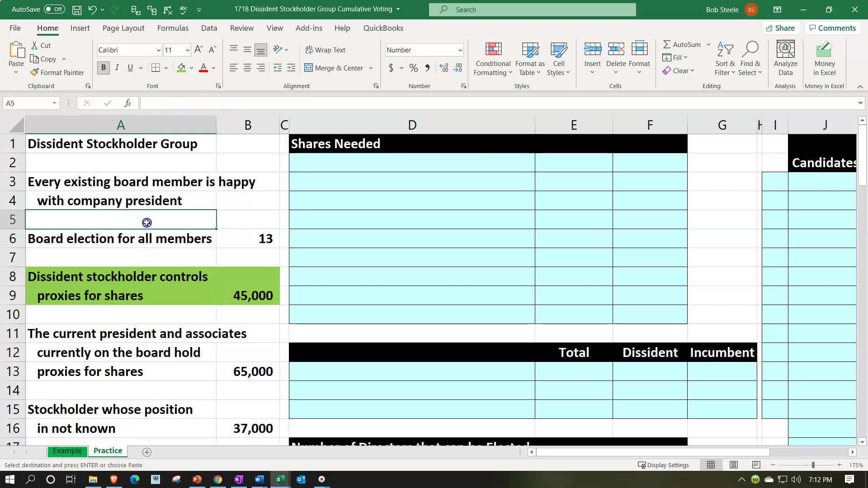
{"action": "left_click", "coordinate": [309, 240]}
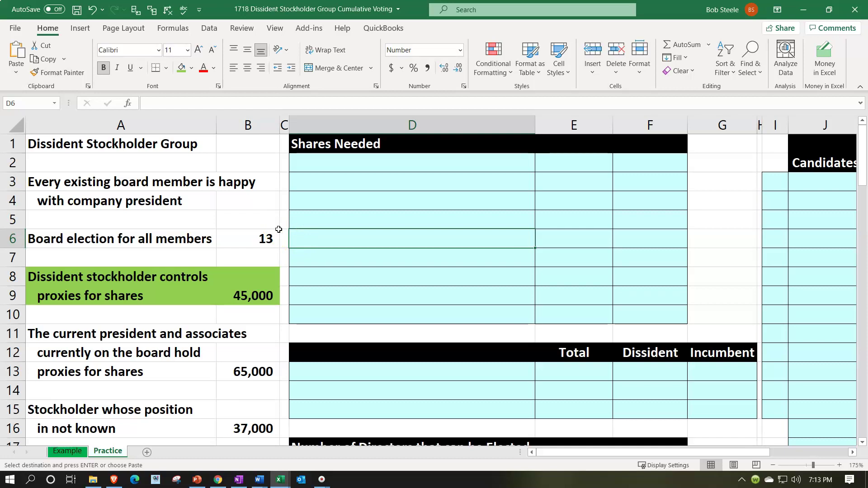
{"action": "left_click", "coordinate": [260, 224]}
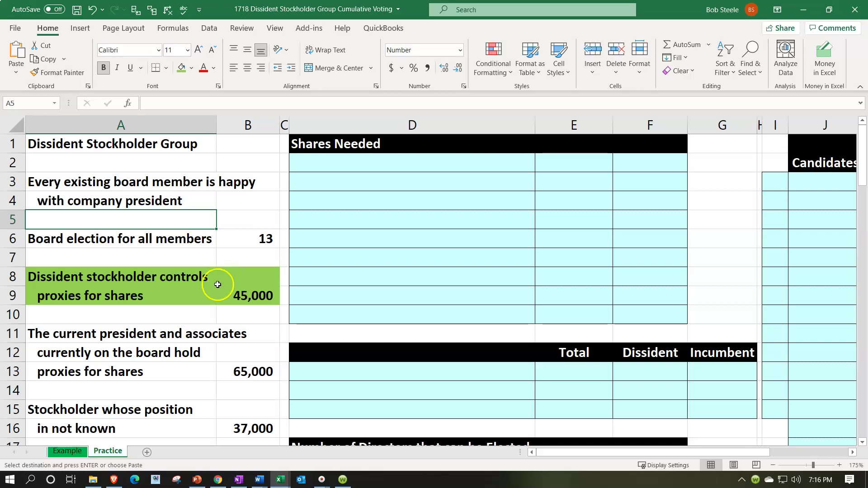
{"action": "left_click", "coordinate": [80, 452]}
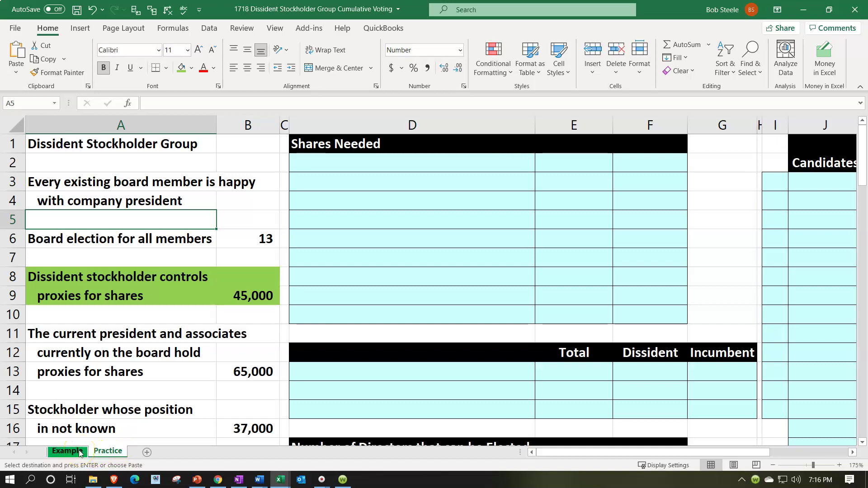
{"action": "left_click", "coordinate": [87, 240]}
{"action": "left_click", "coordinate": [383, 239]}
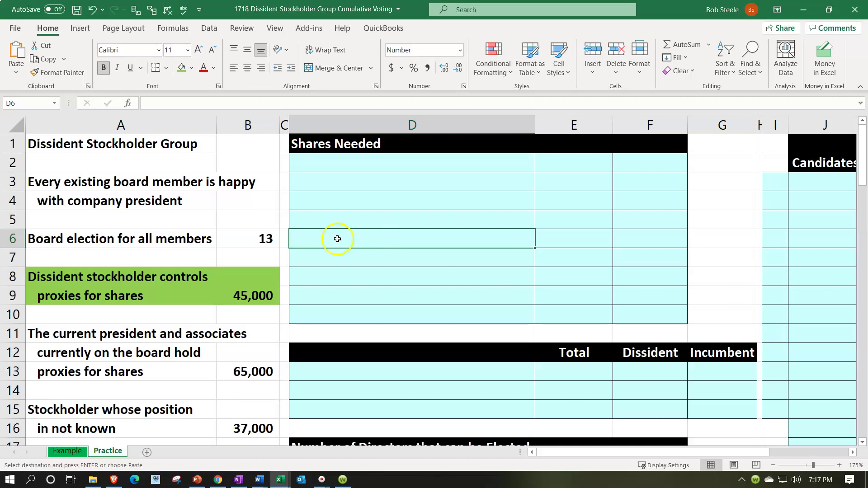
{"action": "left_click", "coordinate": [262, 228]}
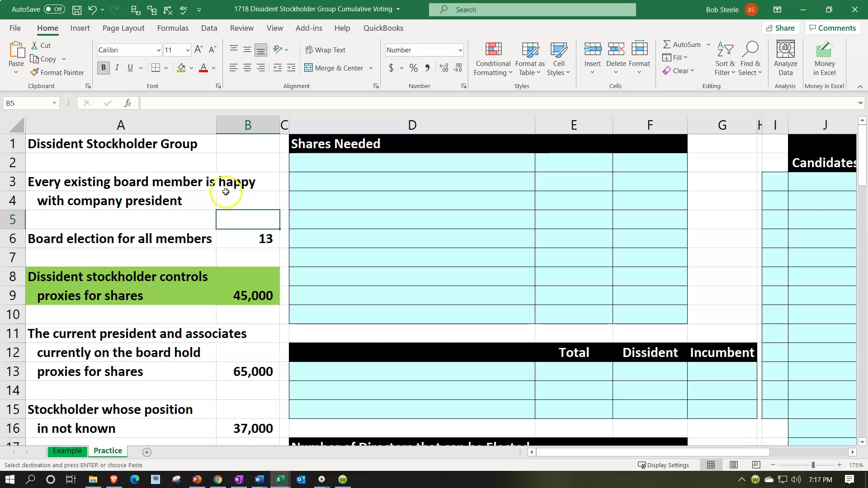
{"action": "left_click", "coordinate": [195, 163]}
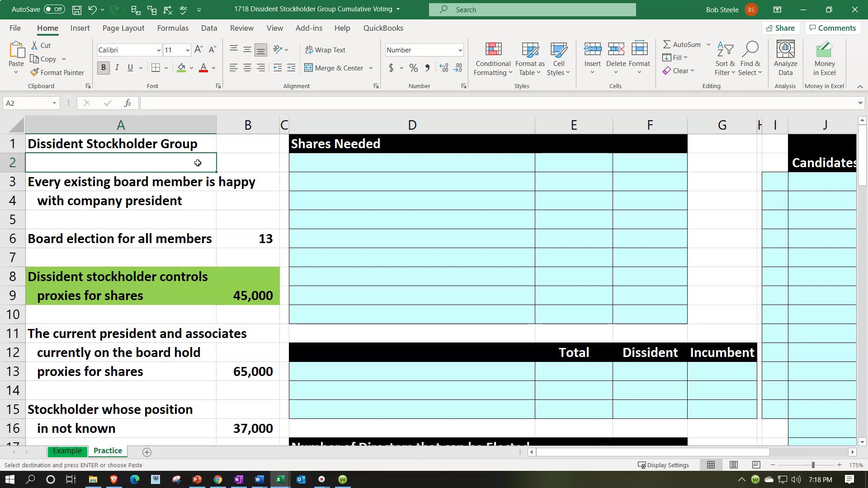
{"action": "left_click", "coordinate": [200, 206]}
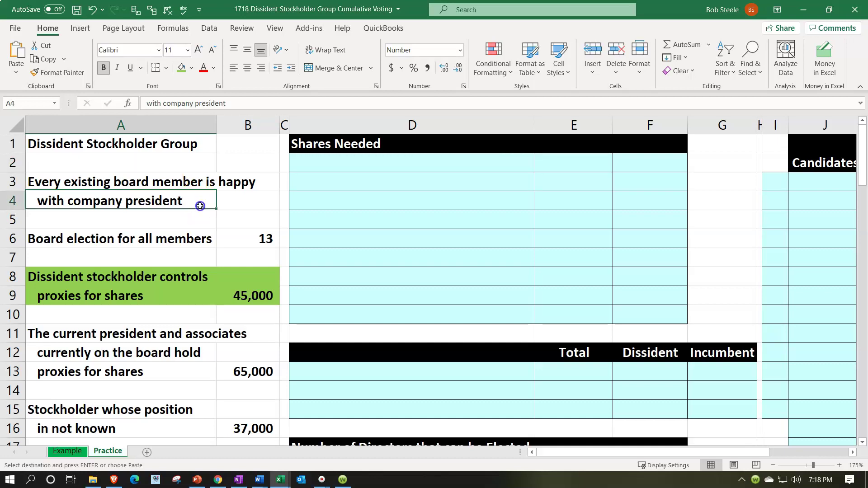
{"action": "left_click", "coordinate": [205, 206]}
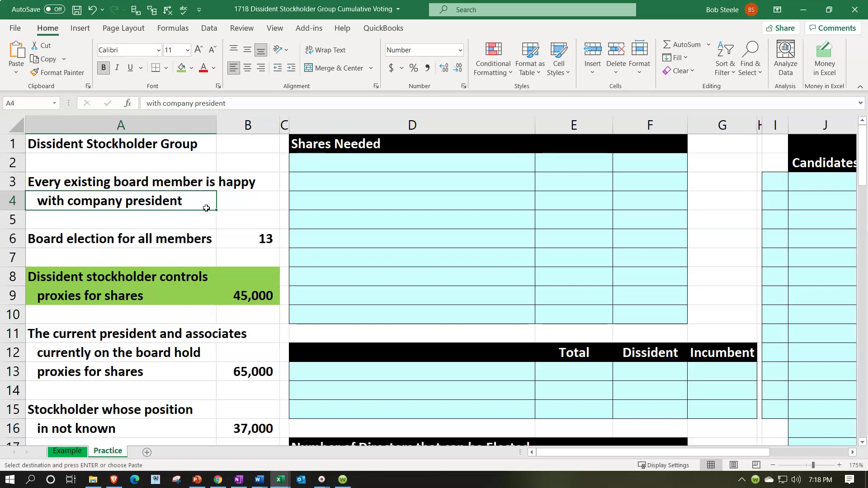
Step: Examine the given board seats, proxy shares of each group, undecided shares and total shares outstanding, including the second scenario further down
{"action": "left_click", "coordinate": [246, 234]}
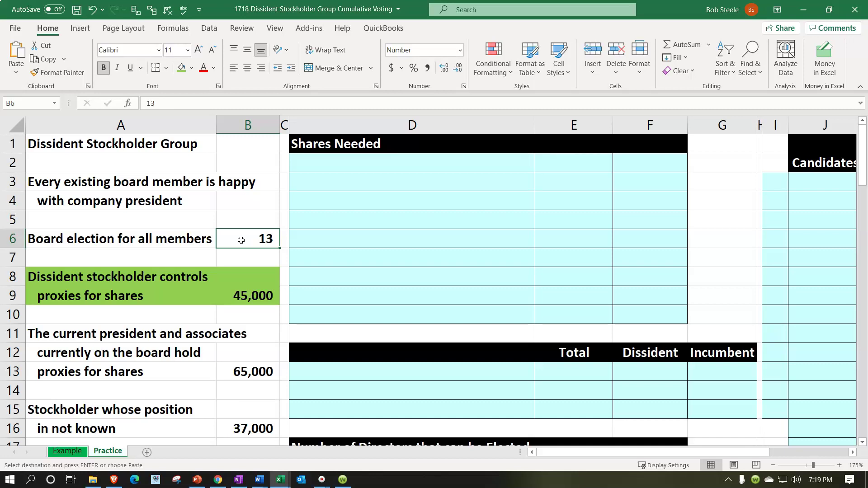
{"action": "scroll", "coordinate": [241, 240], "scroll_direction": "down", "scroll_amount": 1}
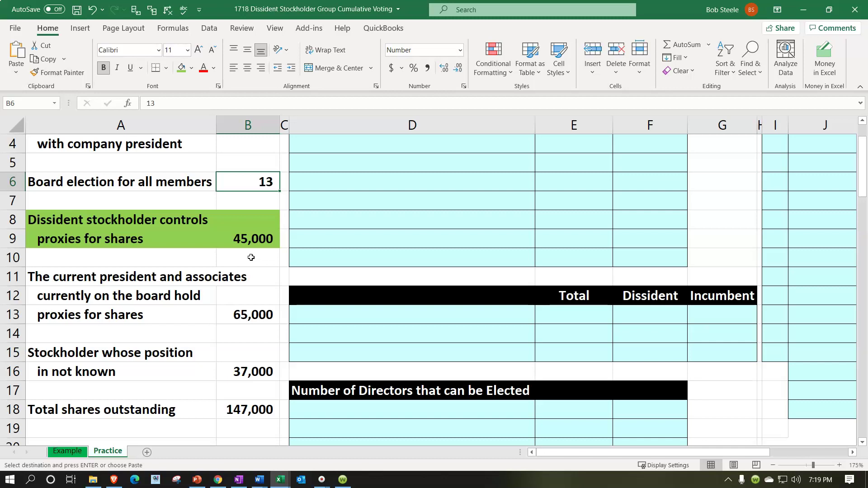
{"action": "scroll", "coordinate": [251, 257], "scroll_direction": "down", "scroll_amount": 1}
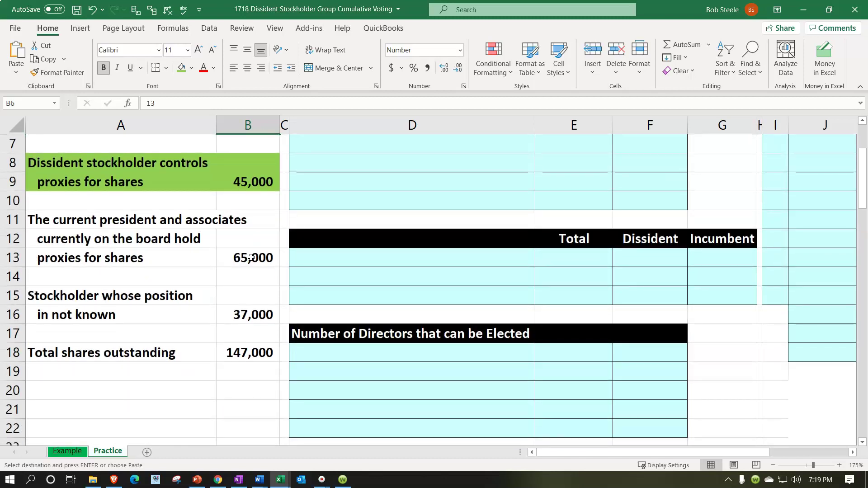
{"action": "left_click", "coordinate": [240, 292]}
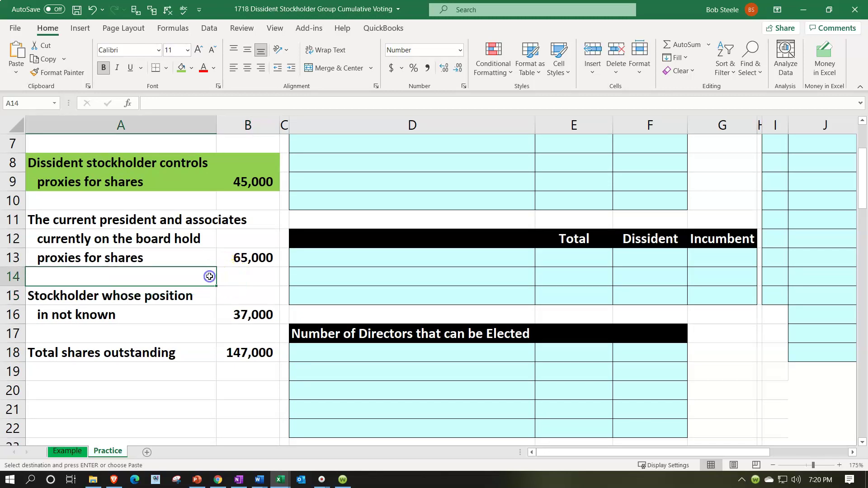
{"action": "left_click", "coordinate": [258, 259]}
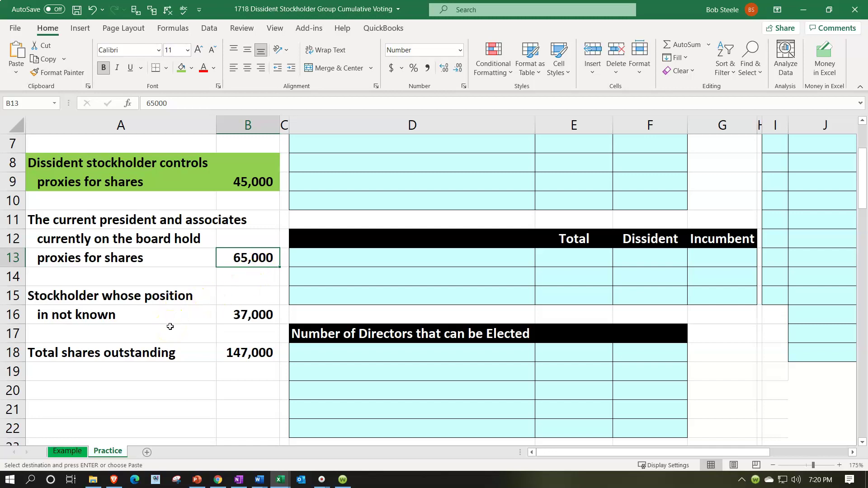
{"action": "left_click", "coordinate": [250, 314]}
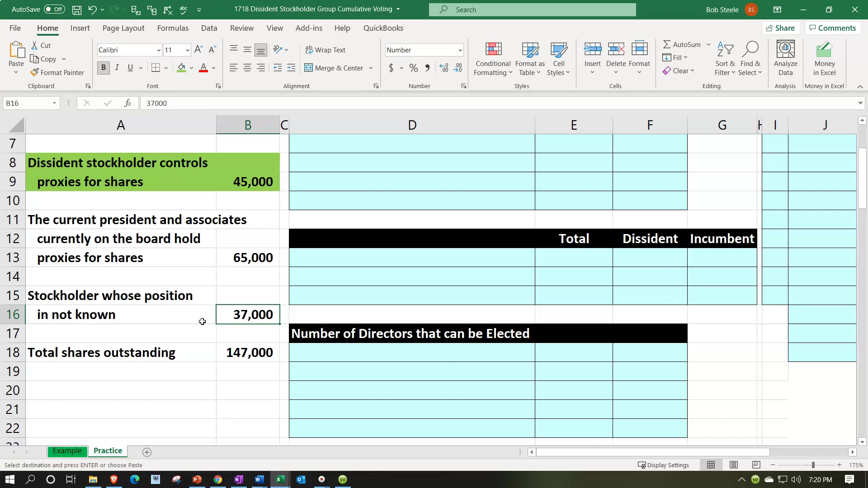
{"action": "mouse_move", "coordinate": [244, 183]}
{"action": "left_mouse_down"}
{"action": "mouse_move", "coordinate": [247, 244]}
{"action": "mouse_move", "coordinate": [239, 181]}
{"action": "left_mouse_up"}
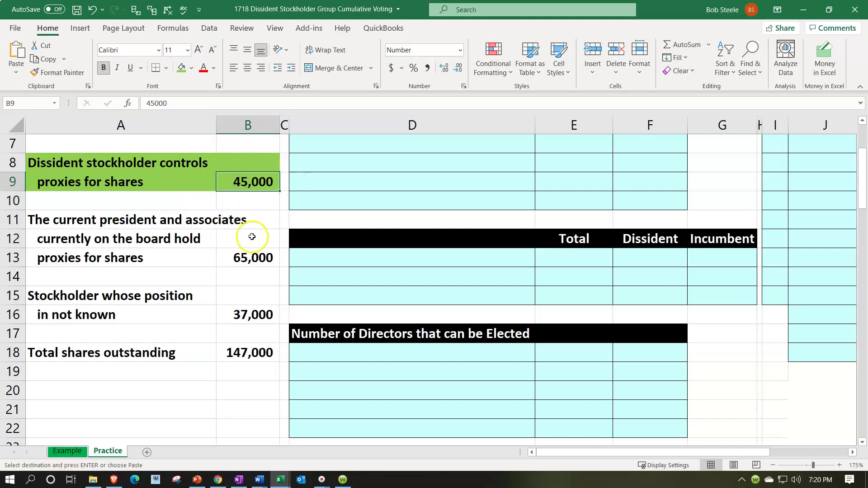
{"action": "scroll", "coordinate": [251, 258], "scroll_direction": "down", "scroll_amount": 12}
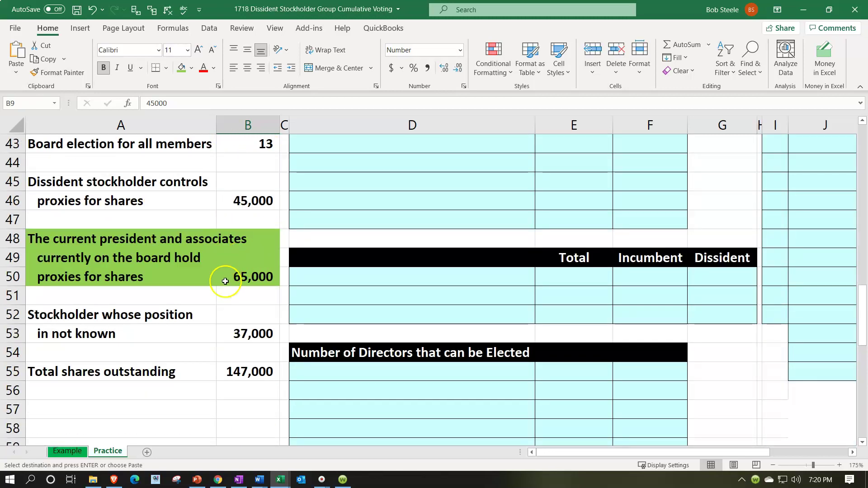
{"action": "scroll", "coordinate": [226, 279], "scroll_direction": "up", "scroll_amount": 11}
{"action": "scroll", "coordinate": [227, 280], "scroll_direction": "up", "scroll_amount": 3}
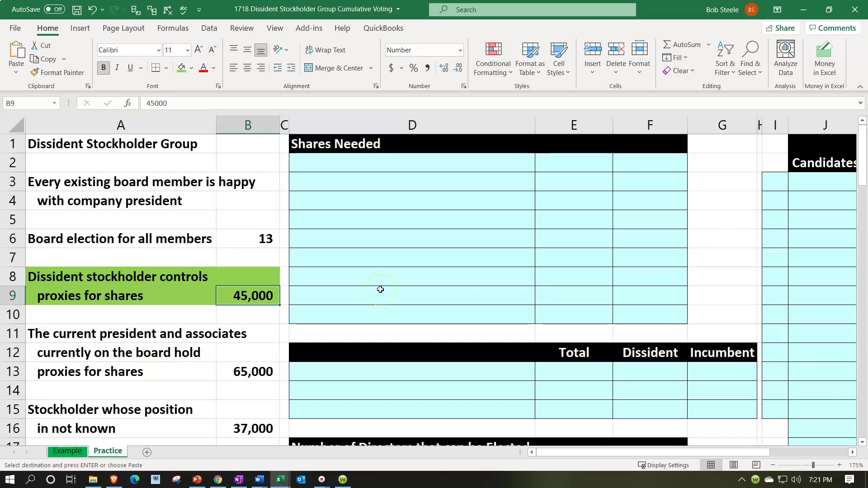
{"action": "scroll", "coordinate": [361, 301], "scroll_direction": "down", "scroll_amount": 1}
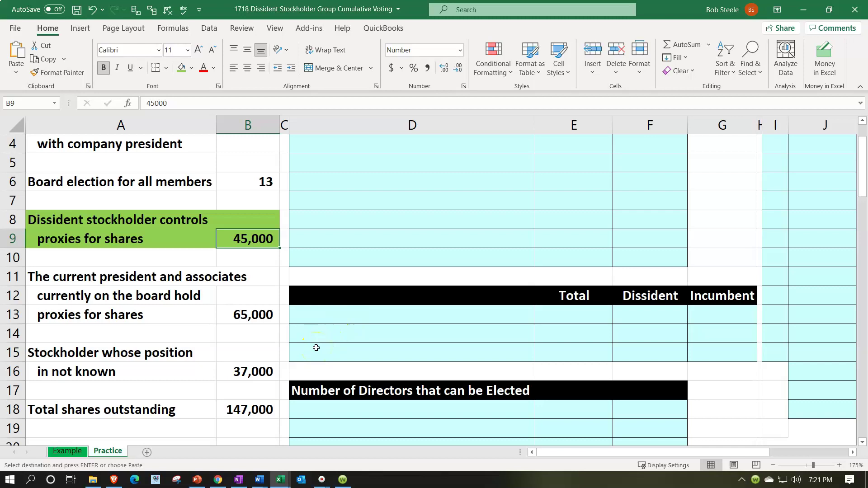
Step: Enter labels in D2:D5, D7 and D10: Number of directors desired, Outstanding shares, Numerator, Total number of directors to be elected, Denominator, Shares needed
{"action": "scroll", "coordinate": [316, 348], "scroll_direction": "up", "scroll_amount": 1}
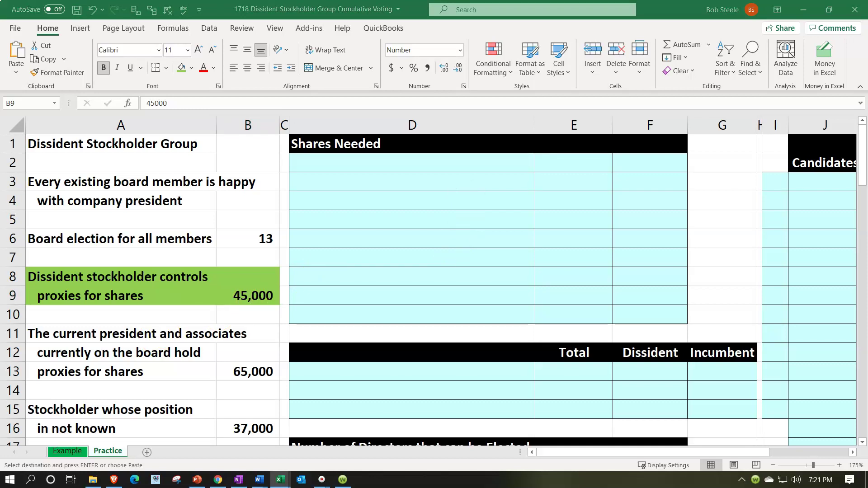
{"action": "left_click", "coordinate": [428, 157]}
{"action": "type", "text": "Number of directors desired Outstanding shares Numerator Total number of directors to be elected  Denominator   Shares needed"}
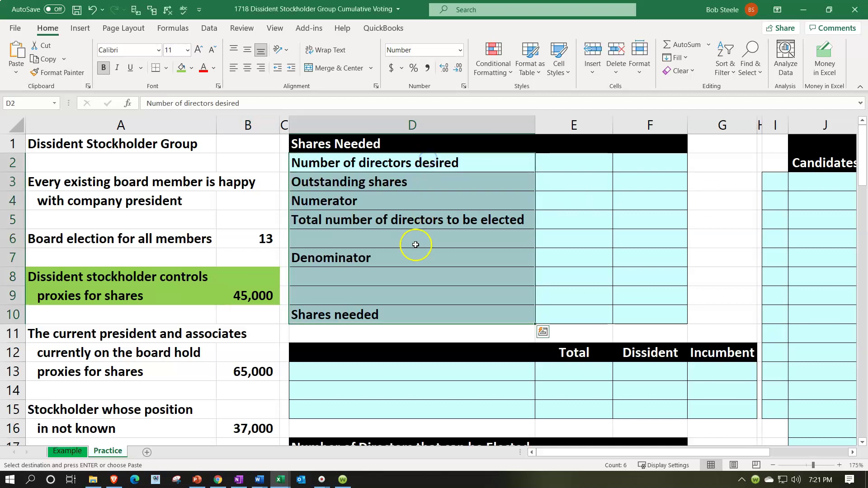
Step: Check the shares required formula, enter 5 as the number of directors desired in E2, and fill that cell yellow
{"action": "scroll", "coordinate": [413, 244], "scroll_direction": "down", "scroll_amount": 7}
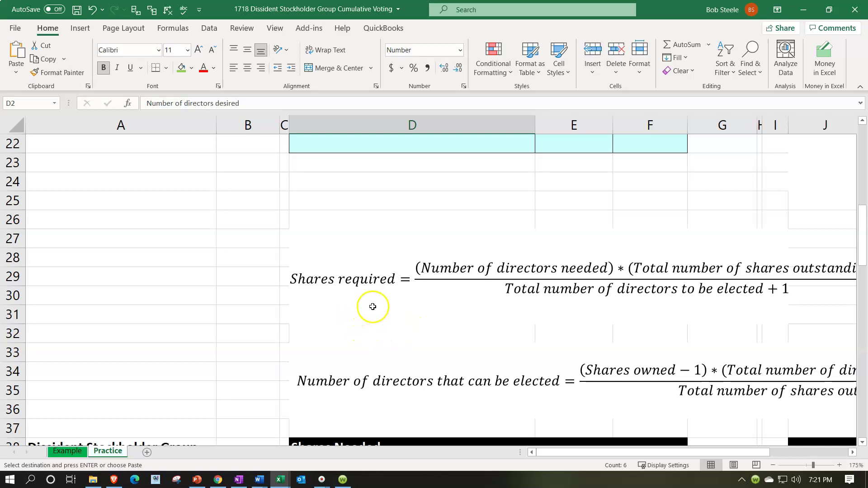
{"action": "left_click_drag", "start_coordinate": [560, 451], "coordinate": [565, 450]}
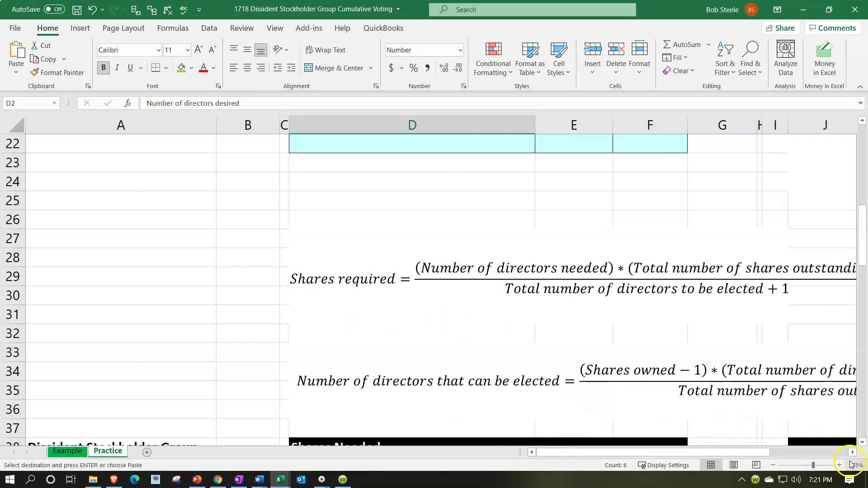
{"action": "left_click", "coordinate": [852, 452]}
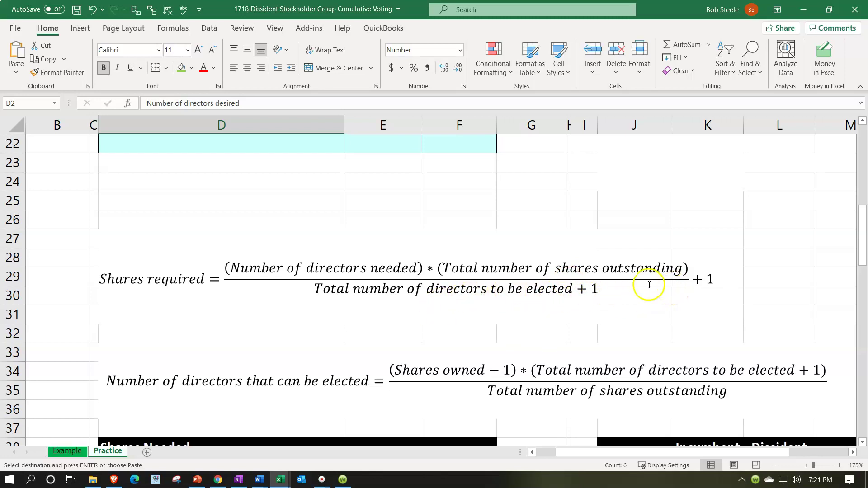
{"action": "scroll", "coordinate": [265, 316], "scroll_direction": "down", "scroll_amount": 1}
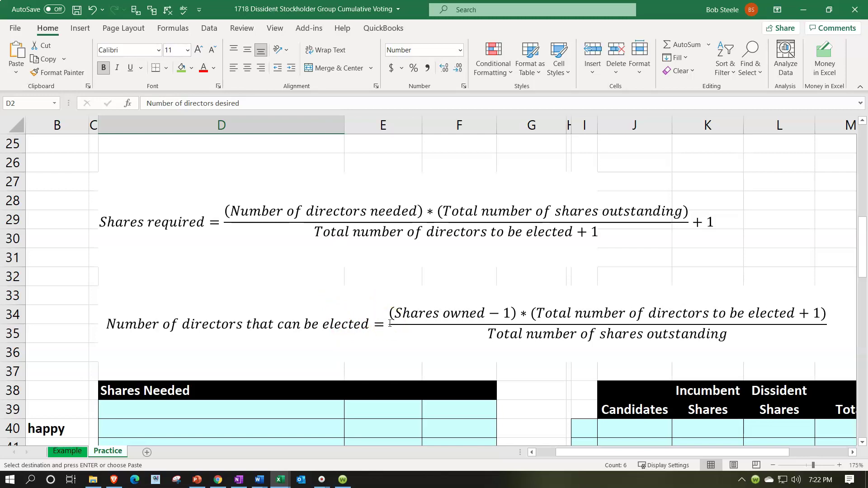
{"action": "scroll", "coordinate": [390, 323], "scroll_direction": "up", "scroll_amount": 8}
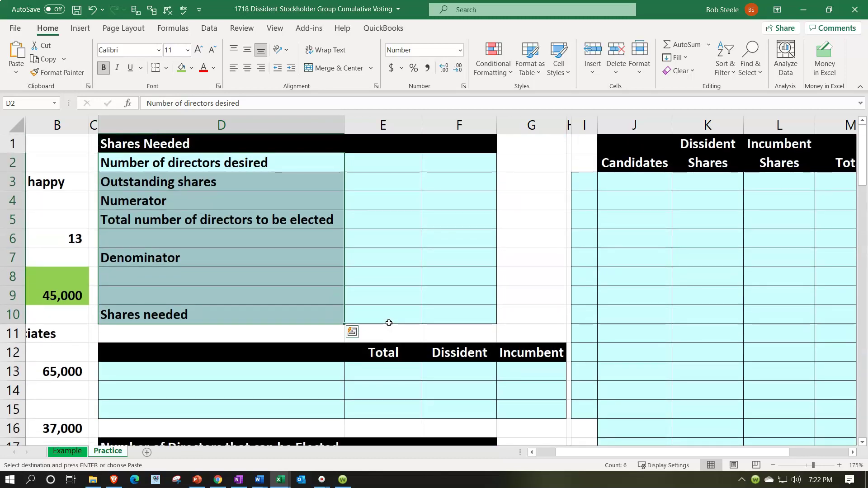
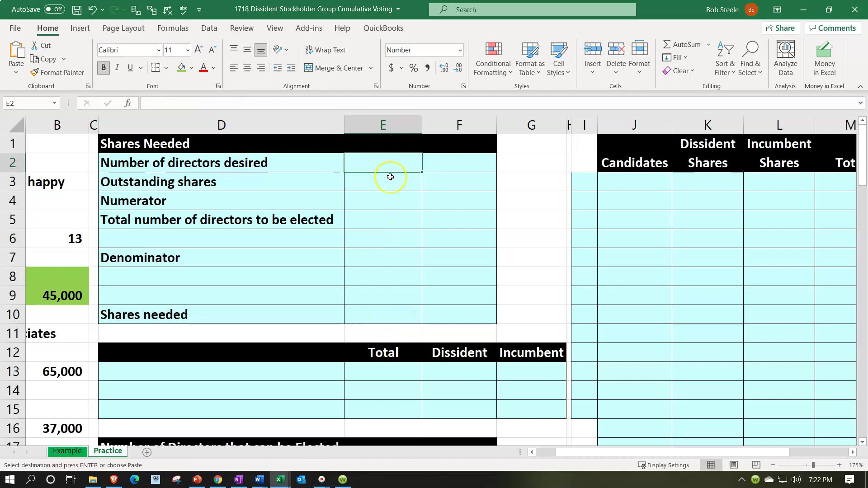
{"action": "type", "text": "5"}
{"action": "key", "text": "ctrl+Return"}
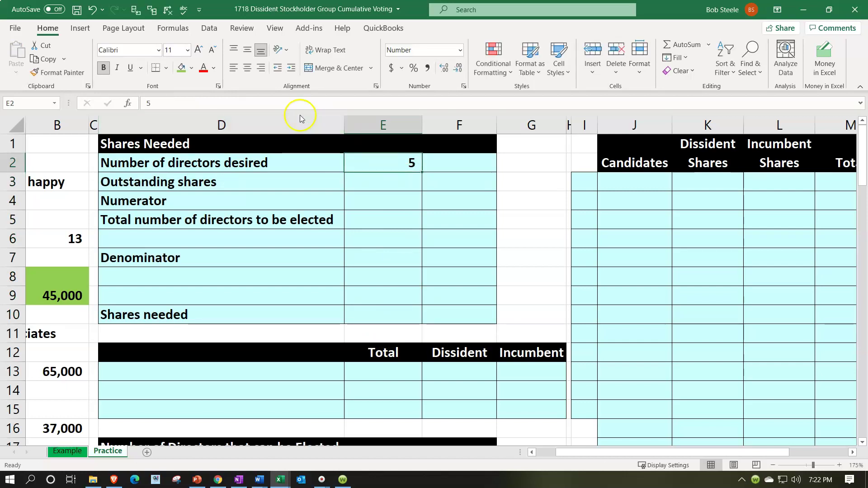
{"action": "left_click", "coordinate": [192, 68]}
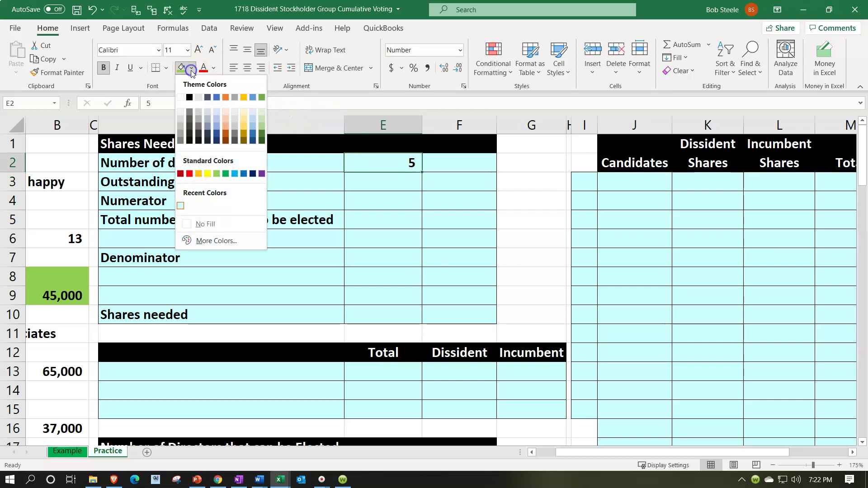
{"action": "left_click", "coordinate": [199, 174]}
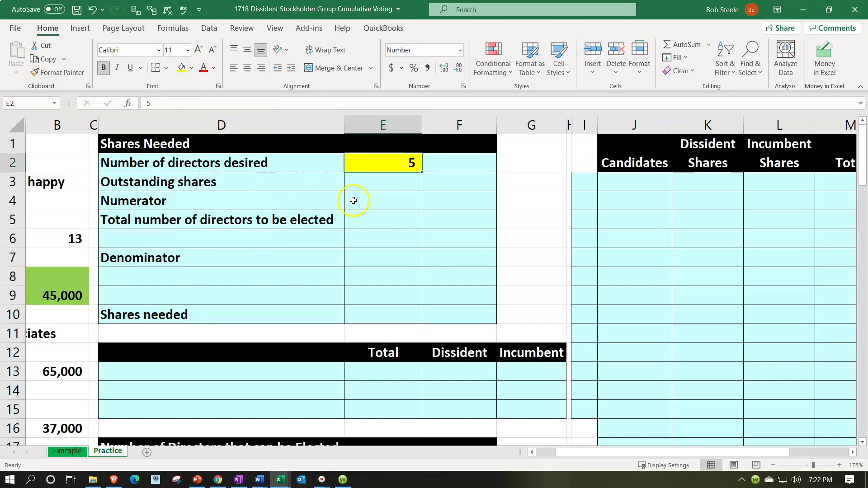
Step: Link the outstanding shares in E3 to the total shares outstanding with the formula =B18
{"action": "left_click", "coordinate": [382, 182]}
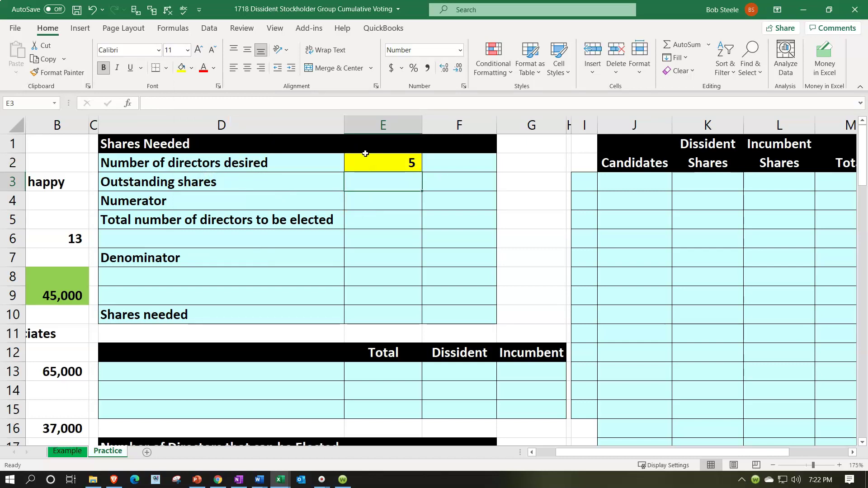
{"action": "type", "text": "="}
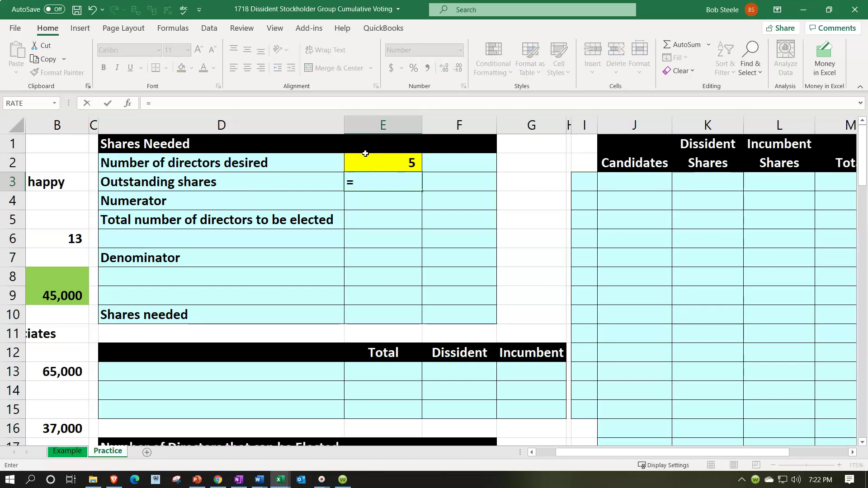
{"action": "key", "text": "Left"}
{"action": "key", "text": "Left"}
{"action": "key", "text": "Left"}
{"action": "key", "text": "Left"}
{"action": "key", "text": "Down"}
{"action": "key", "text": "Down"}
{"action": "key", "text": "Down"}
{"action": "key", "text": "Down"}
{"action": "key", "text": "Down"}
{"action": "key", "text": "Down"}
{"action": "key", "text": "Down"}
{"action": "key", "text": "Down"}
{"action": "key", "text": "Down"}
{"action": "key", "text": "Down"}
{"action": "key", "text": "Down"}
{"action": "key", "text": "Down"}
{"action": "key", "text": "Down"}
{"action": "key", "text": "Down"}
{"action": "key", "text": "Down"}
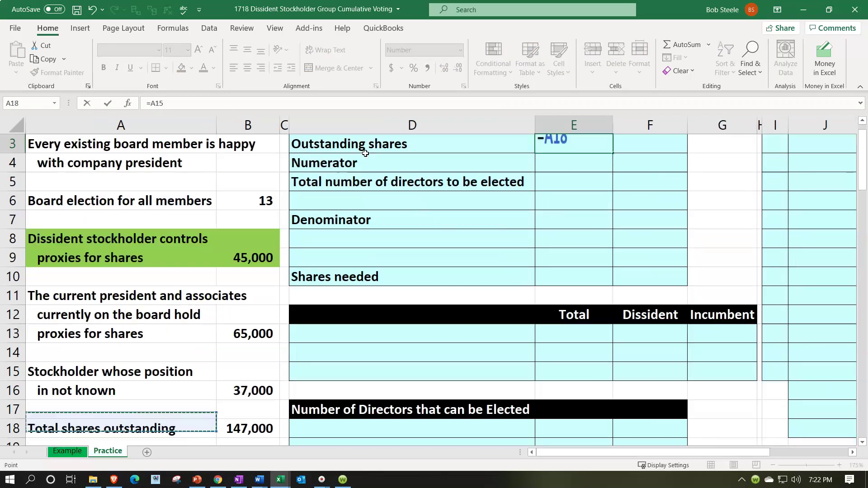
{"action": "key", "text": "Right"}
{"action": "key", "text": "Down"}
{"action": "key", "text": "Down"}
{"action": "key", "text": "Down"}
{"action": "key", "text": "Down"}
{"action": "key", "text": "Down"}
{"action": "key", "text": "Up"}
{"action": "key", "text": "Up"}
{"action": "key", "text": "Up"}
{"action": "key", "text": "Up"}
{"action": "key", "text": "Up"}
{"action": "key", "text": "Return"}
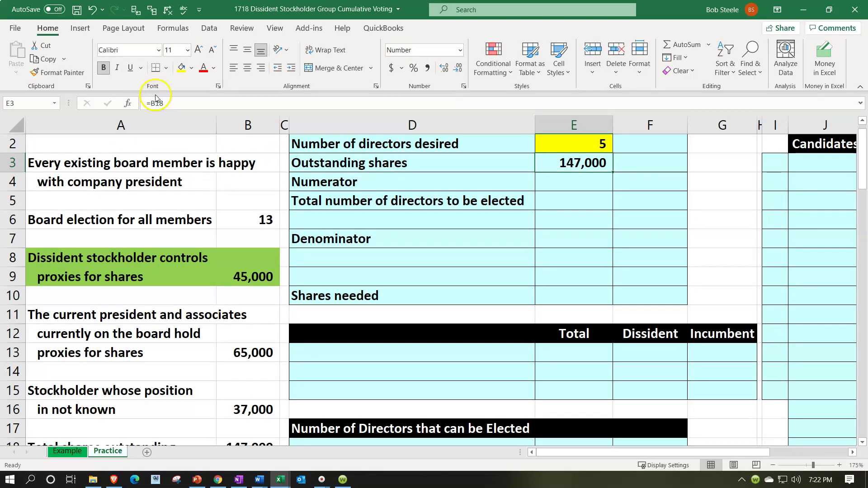
Step: Underline the outstanding shares in E3 and calculate the numerator in F4 with the formula =E2*E3
{"action": "left_click", "coordinate": [131, 69]}
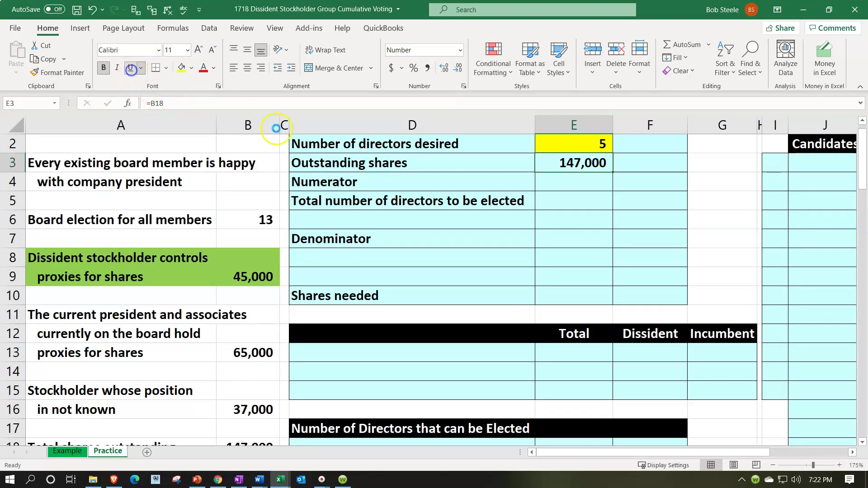
{"action": "left_click", "coordinate": [631, 179]}
{"action": "type", "text": "="}
{"action": "key", "text": "Left"}
{"action": "key", "text": "Up"}
{"action": "key", "text": "Up"}
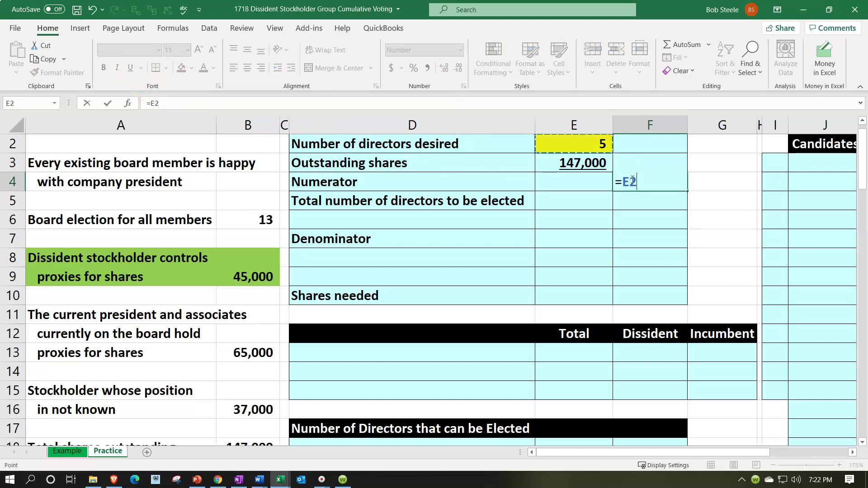
{"action": "type", "text": "*"}
{"action": "key", "text": "Left"}
{"action": "key", "text": "Up"}
{"action": "key", "text": "Return"}
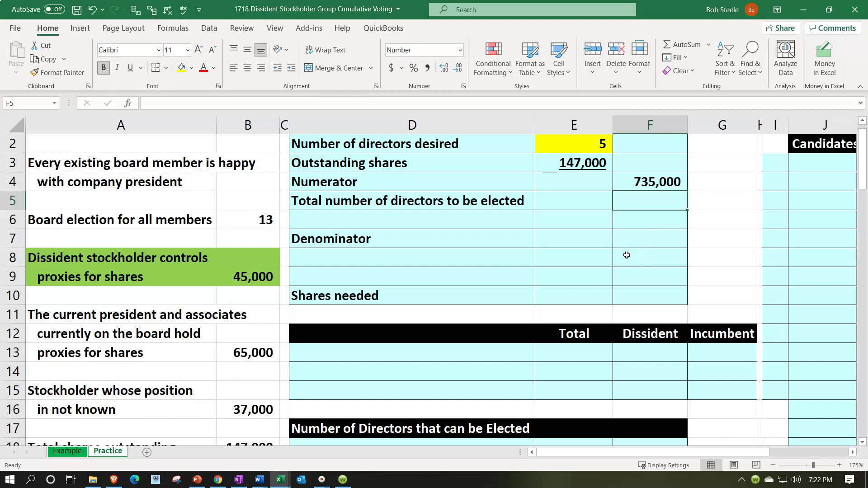
Step: Link the total number of directors to be elected in E5 with =B6, and enter an underlined 1 in E6
{"action": "left_click", "coordinate": [586, 203]}
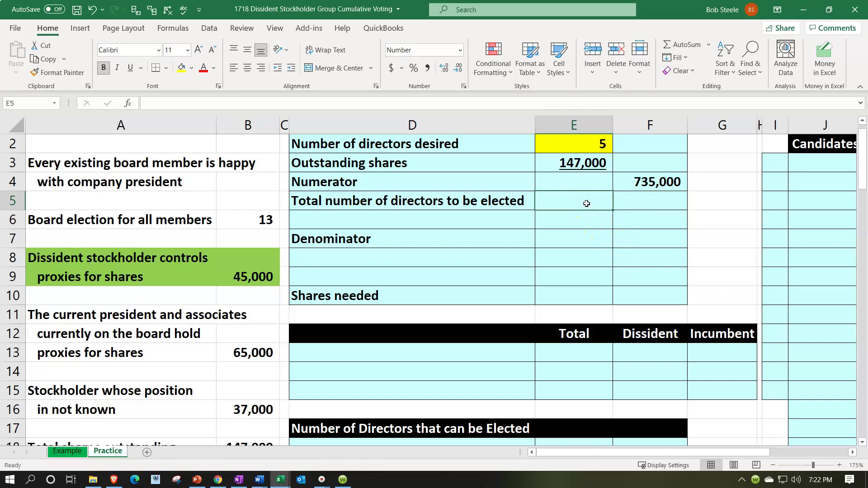
{"action": "type", "text": "="}
{"action": "key", "text": "Left"}
{"action": "key", "text": "Left"}
{"action": "key", "text": "Left"}
{"action": "key", "text": "Down"}
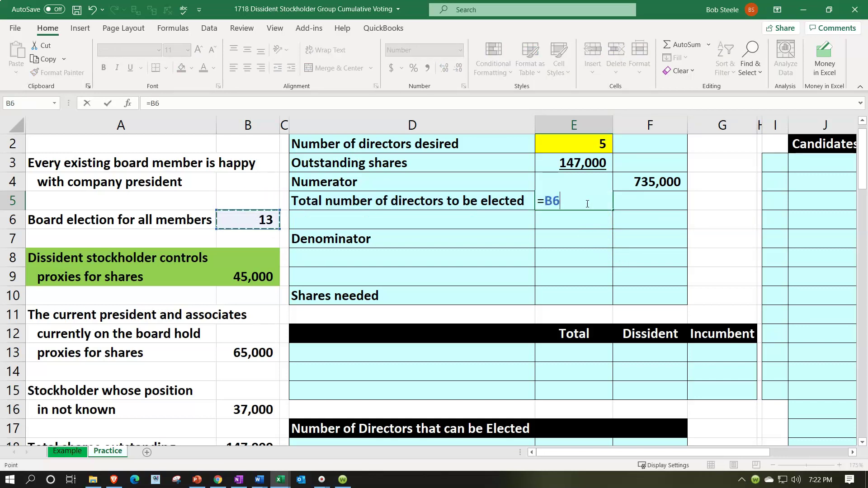
{"action": "key", "text": "Return"}
{"action": "type", "text": "1"}
{"action": "key", "text": "ctrl+Return"}
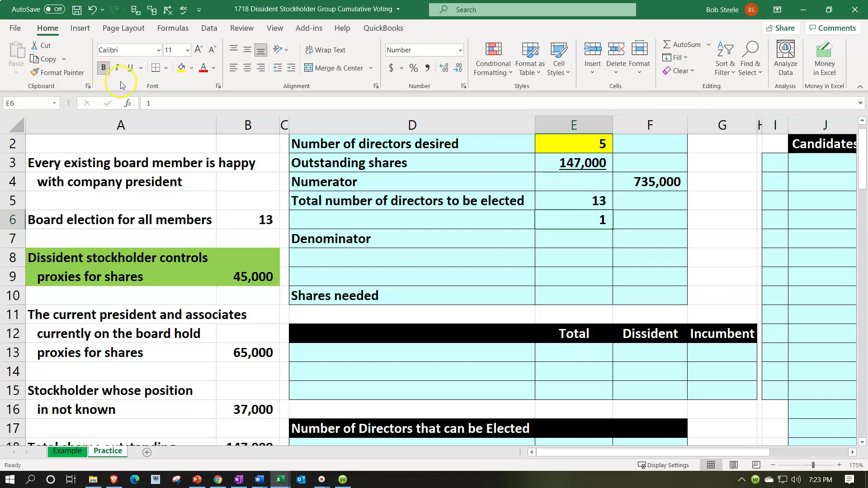
{"action": "left_click", "coordinate": [132, 69]}
Step: Calculate the denominator in F7 with the formula =E5+E6 and underline it
{"action": "left_click", "coordinate": [632, 232]}
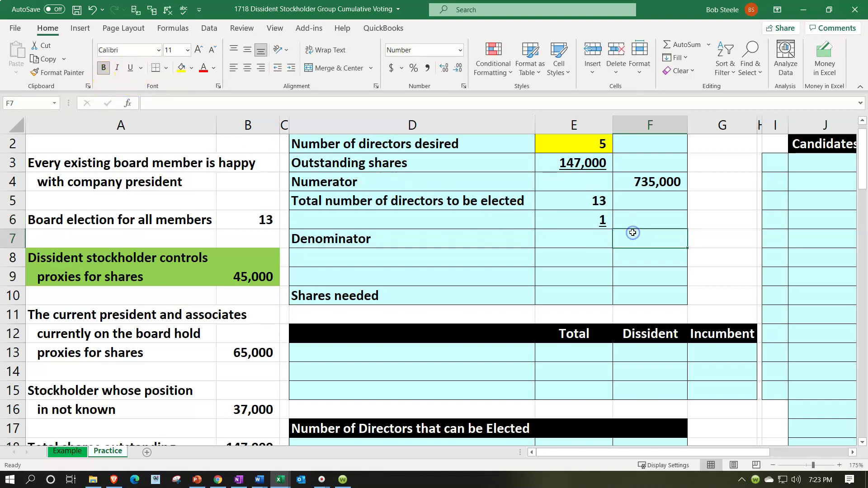
{"action": "type", "text": "="}
{"action": "key", "text": "Left"}
{"action": "key", "text": "Up"}
{"action": "key", "text": "Up"}
{"action": "type", "text": "+"}
{"action": "key", "text": "Left"}
{"action": "key", "text": "Up"}
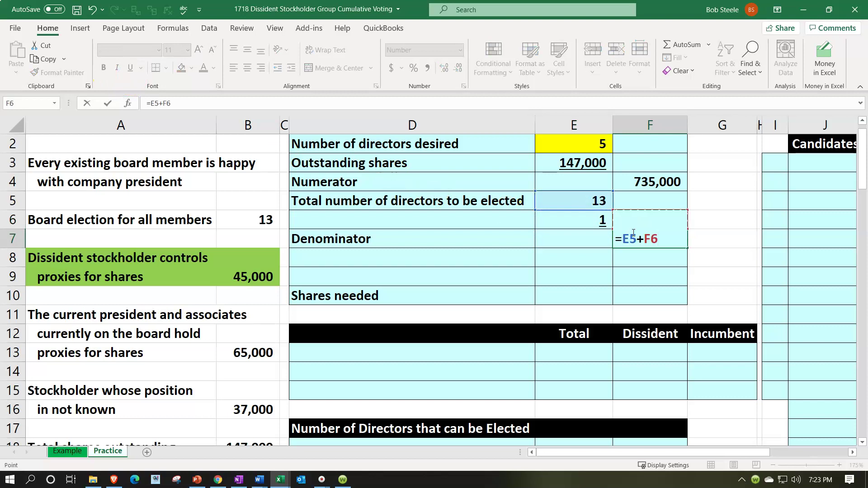
{"action": "key", "text": "ctrl+Return"}
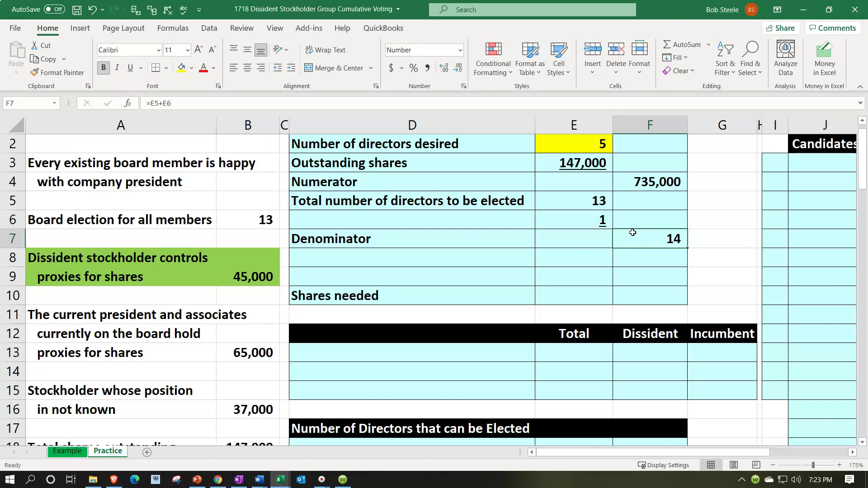
{"action": "left_click", "coordinate": [131, 68]}
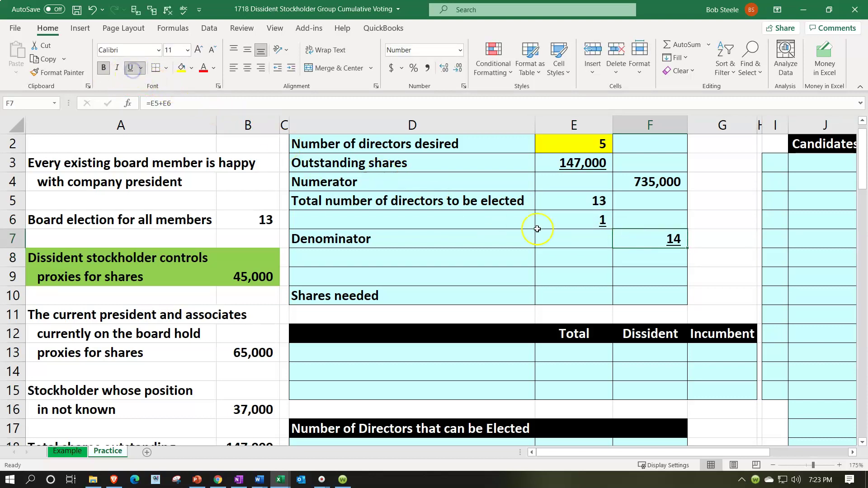
Step: Divide the numerator by the denominator in F8 with the formula =F4/F7
{"action": "left_click", "coordinate": [636, 261]}
{"action": "type", "text": "="}
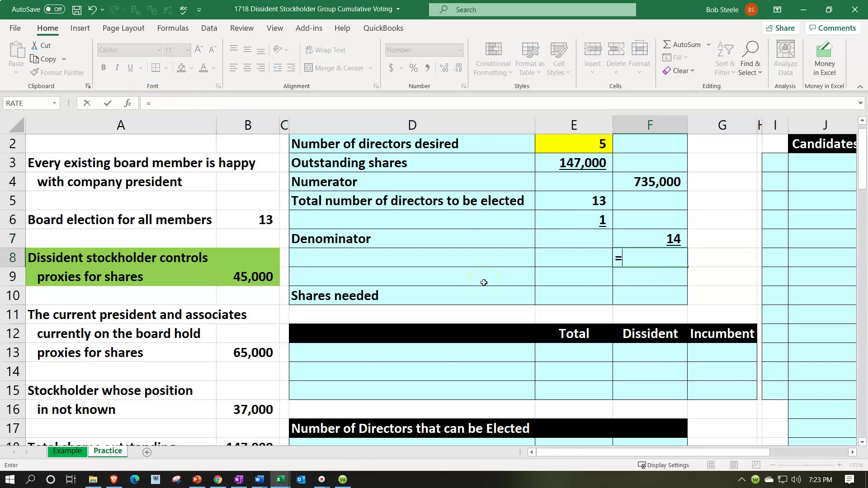
{"action": "key", "text": "Up"}
{"action": "key", "text": "Up"}
{"action": "key", "text": "Up"}
{"action": "key", "text": "Up"}
{"action": "type", "text": "/"}
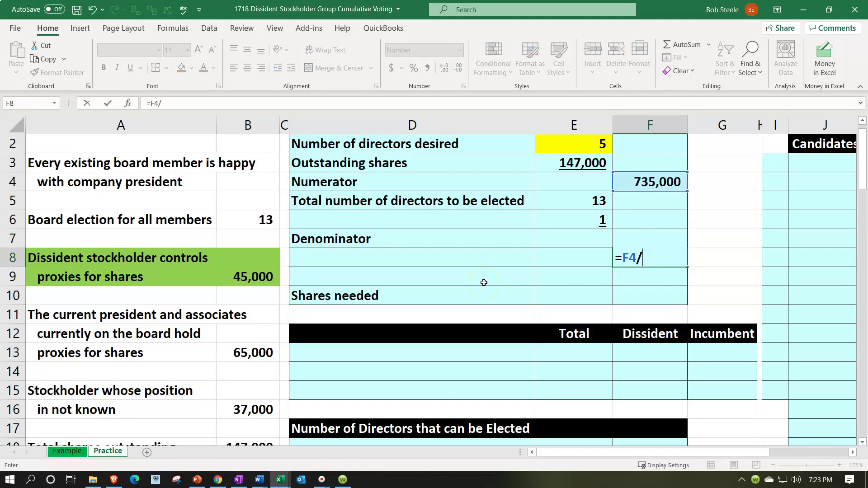
{"action": "key", "text": "Return"}
{"action": "key", "text": "Up"}
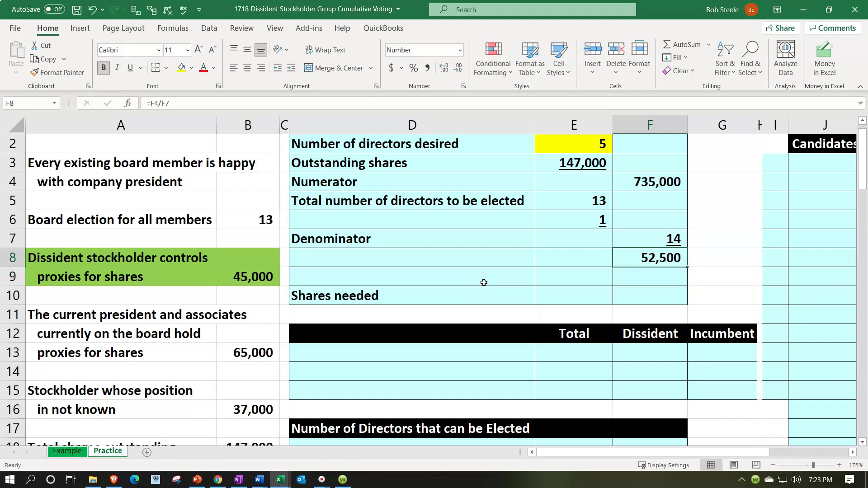
Step: Enter 1 in F9 as the extra share, check it against the shares required formula, and underline the cell
{"action": "left_click", "coordinate": [628, 282]}
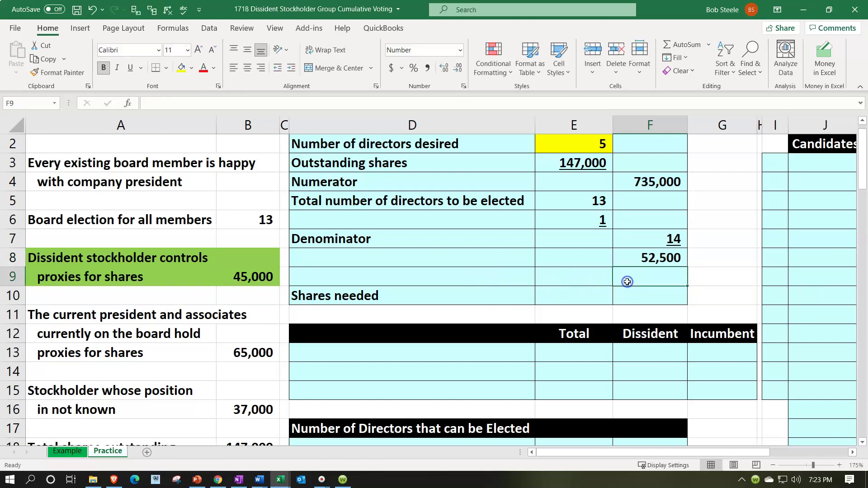
{"action": "scroll", "coordinate": [627, 281], "scroll_direction": "down", "scroll_amount": 5}
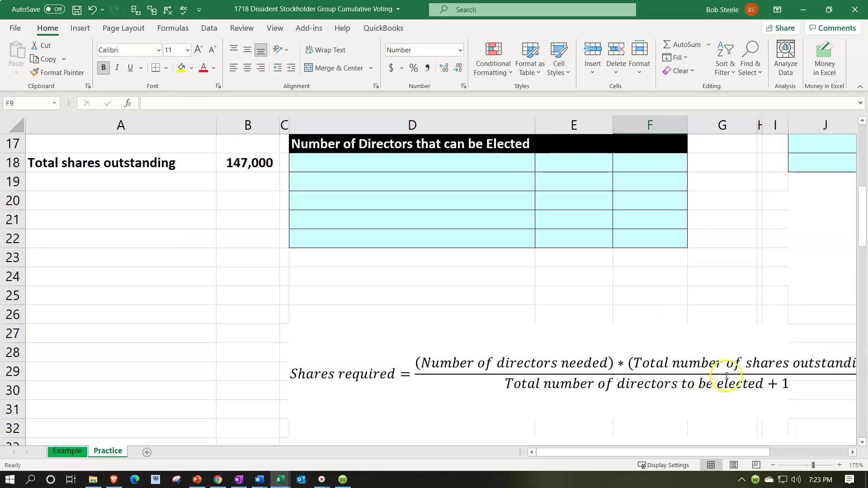
{"action": "scroll", "coordinate": [647, 405], "scroll_direction": "up", "scroll_amount": 4}
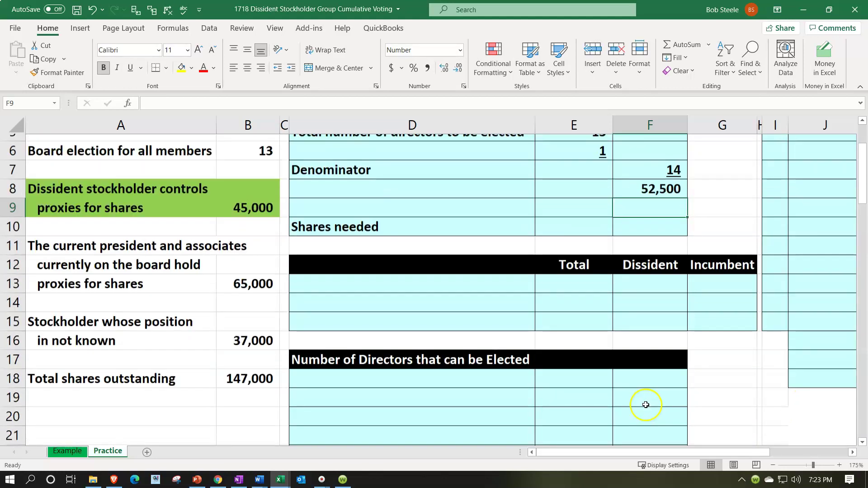
{"action": "type", "text": "1"}
{"action": "key", "text": "Return"}
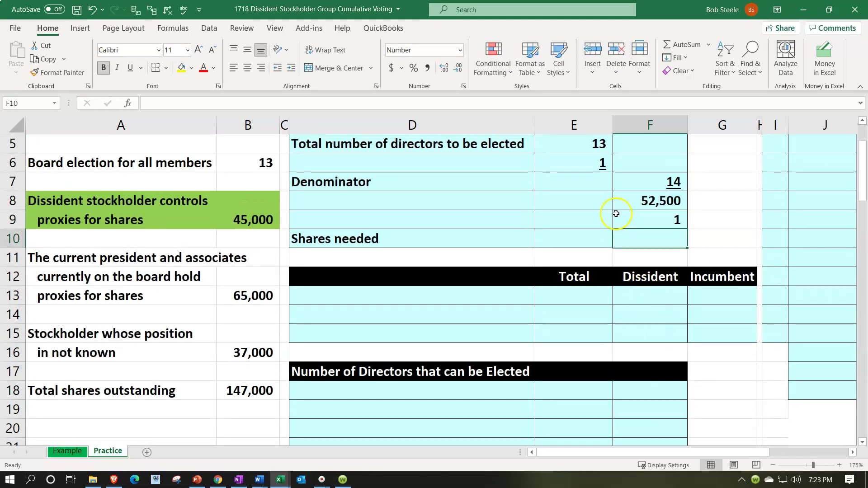
{"action": "scroll", "coordinate": [787, 259], "scroll_direction": "down", "scroll_amount": 5}
{"action": "scroll", "coordinate": [746, 454], "scroll_direction": "right", "scroll_amount": 3}
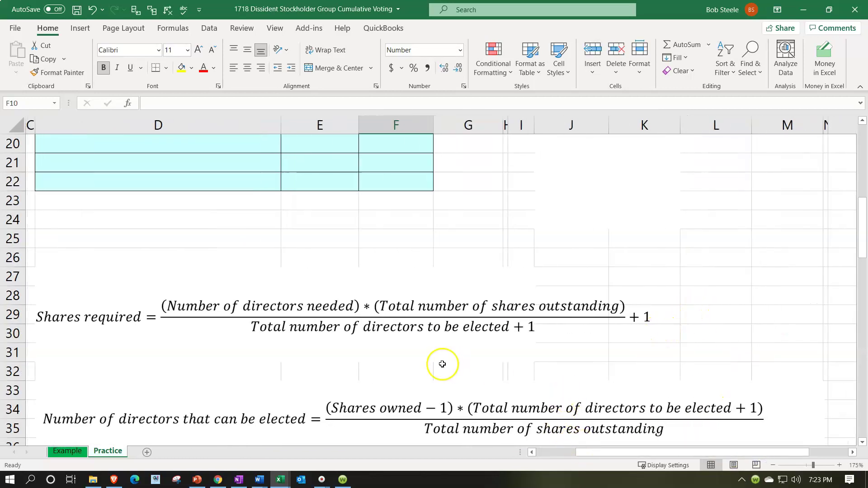
{"action": "scroll", "coordinate": [457, 384], "scroll_direction": "up", "scroll_amount": 6}
{"action": "scroll", "coordinate": [532, 452], "scroll_direction": "left", "scroll_amount": 3}
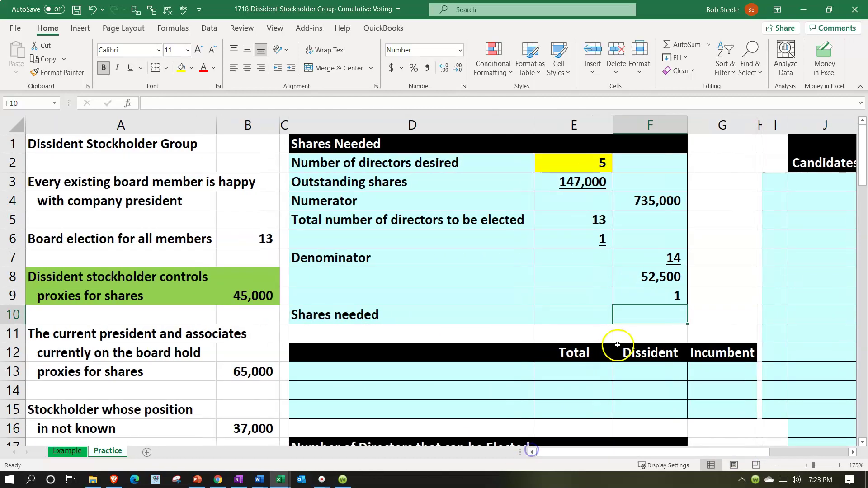
{"action": "left_click", "coordinate": [638, 290]}
{"action": "left_click", "coordinate": [130, 67]}
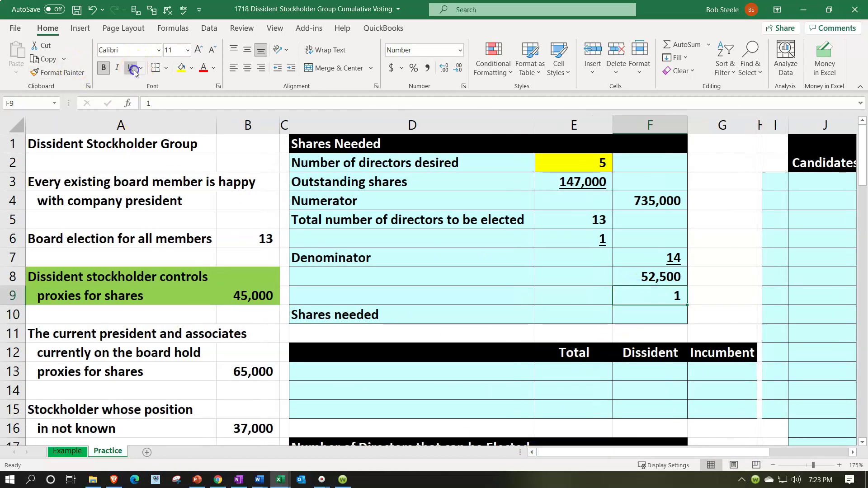
Step: Total the shares needed in F10 with the formula =SUM(F8:F9)
{"action": "left_click", "coordinate": [641, 315]}
{"action": "type", "text": "="}
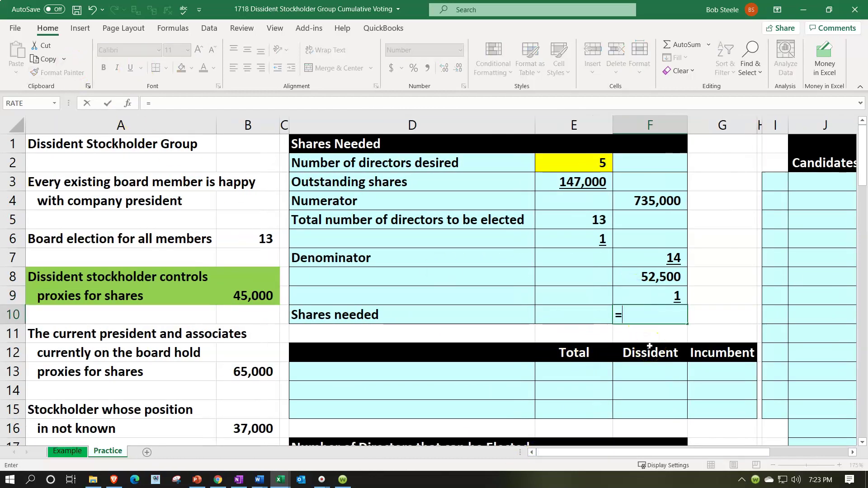
{"action": "type", "text": "sdum("}
{"action": "key", "text": "Up"}
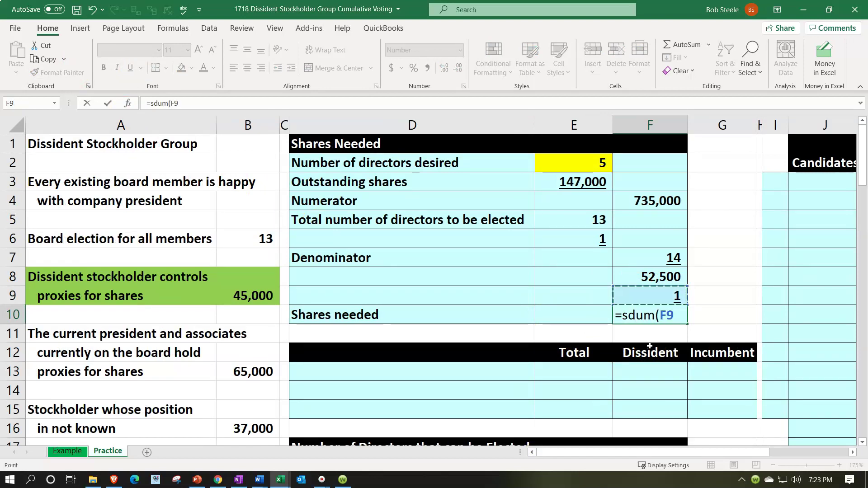
{"action": "key", "text": "BackSpace"}
{"action": "key", "text": "BackSpace"}
{"action": "key", "text": "BackSpace"}
{"action": "key", "text": "BackSpace"}
{"action": "key", "text": "BackSpace"}
{"action": "key", "text": "BackSpace"}
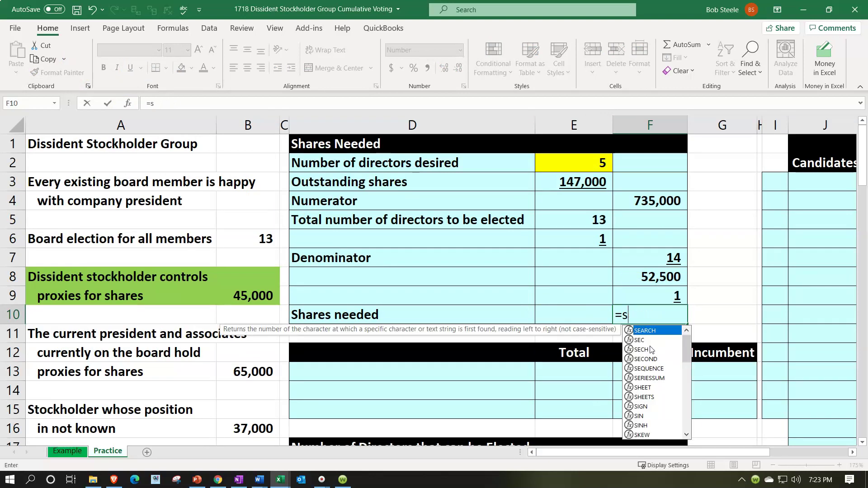
{"action": "type", "text": "su"}
{"action": "key", "text": "BackSpace"}
{"action": "key", "text": "BackSpace"}
{"action": "type", "text": "u"}
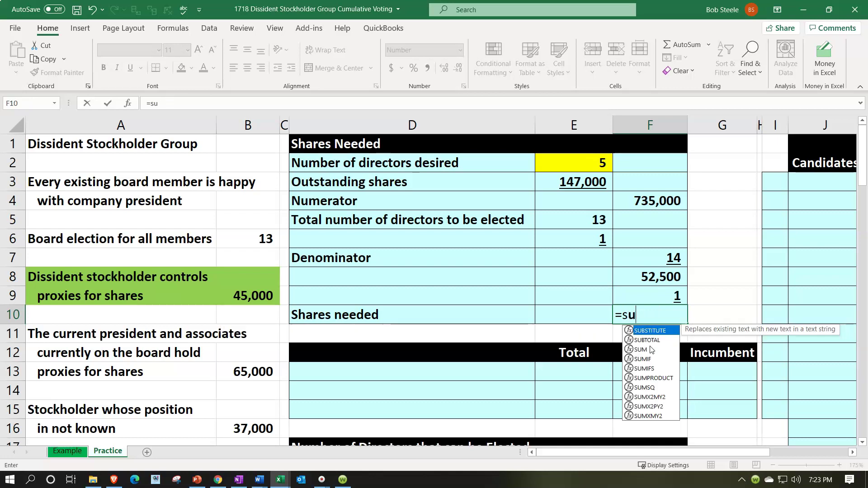
{"action": "type", "text": "m("}
{"action": "key", "text": "Up"}
{"action": "key", "text": "shift+Up"}
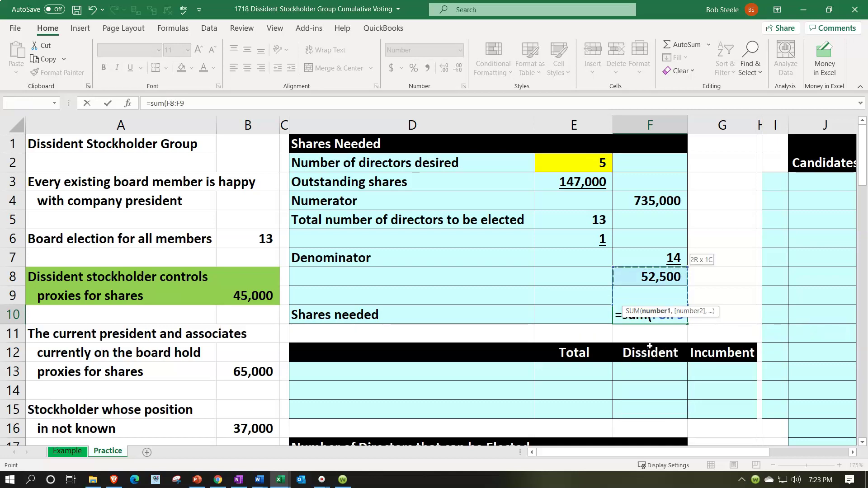
{"action": "key", "text": "Return"}
{"action": "key", "text": "Right"}
{"action": "key", "text": "Up"}
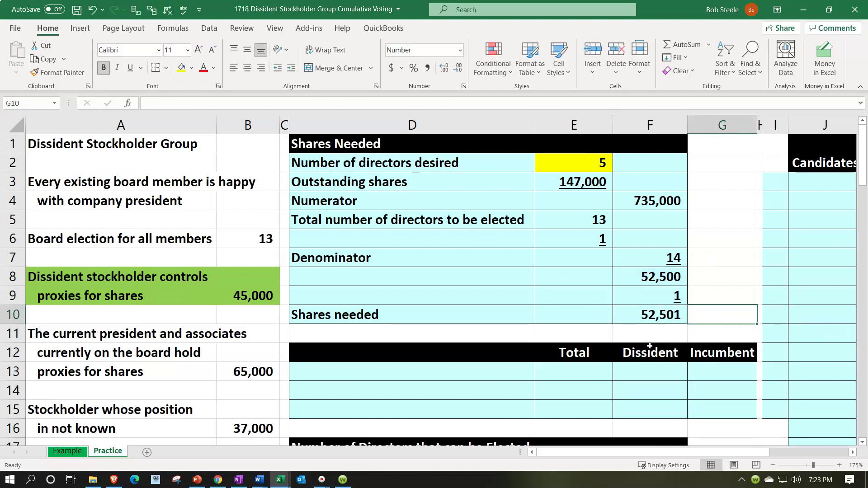
{"action": "left_click", "coordinate": [548, 163]}
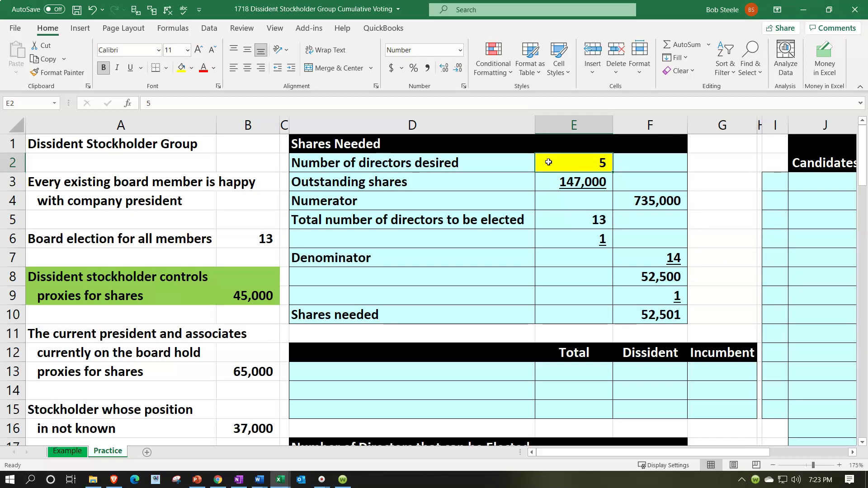
{"action": "left_click", "coordinate": [643, 322]}
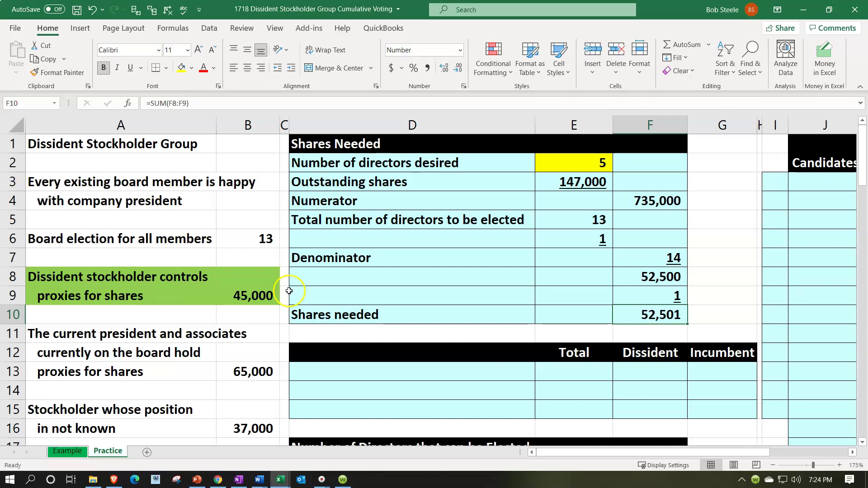
{"action": "left_click", "coordinate": [546, 170]}
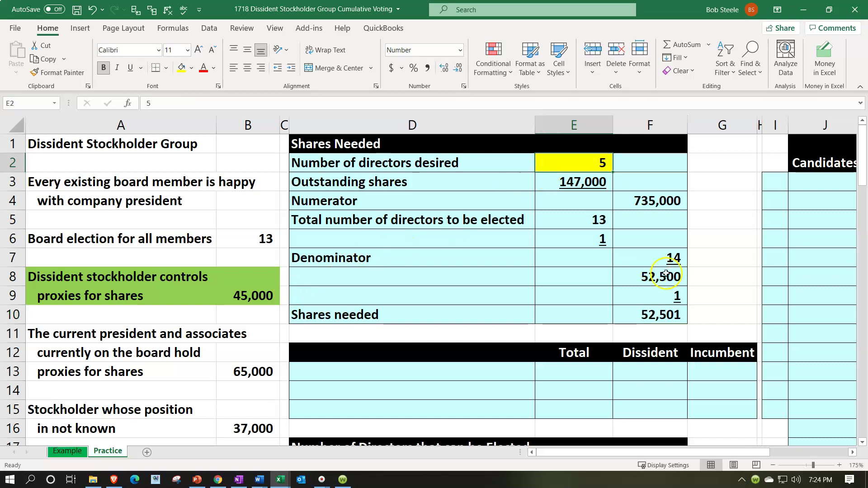
{"action": "left_click", "coordinate": [702, 277]}
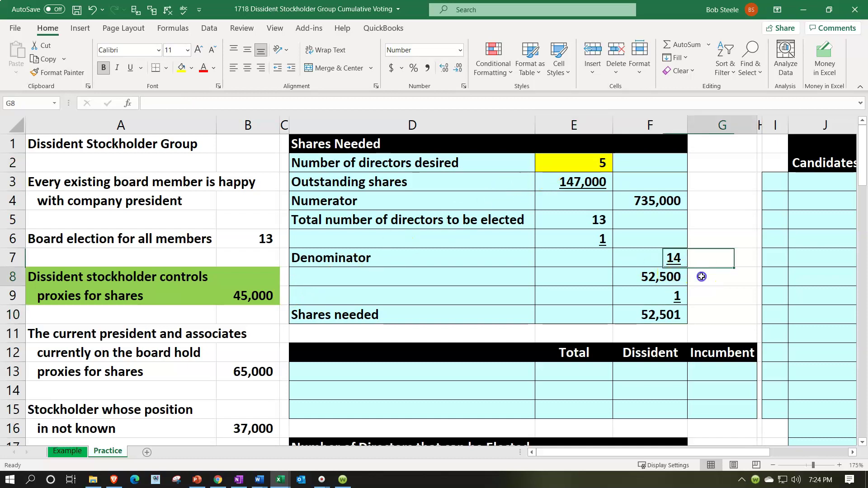
Step: Run Goal Seek to set the shares needed in F10 to 45000 by changing E2, and accept the solution
{"action": "left_click", "coordinate": [210, 27]}
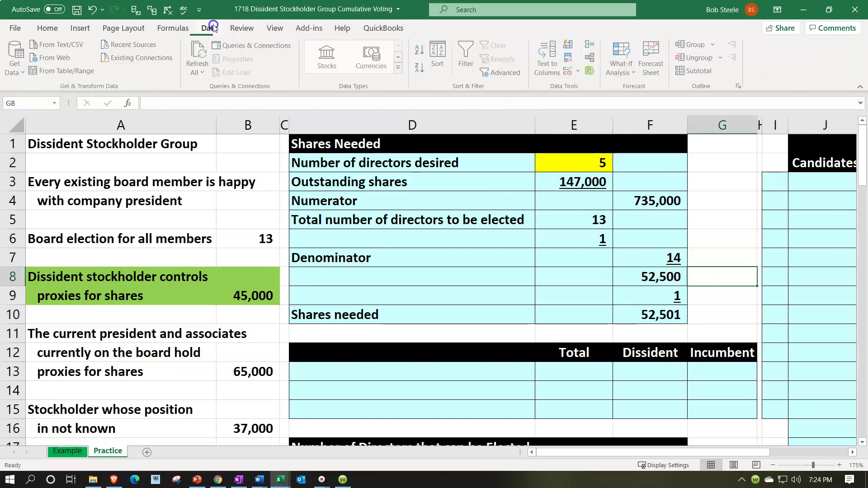
{"action": "left_click", "coordinate": [621, 66]}
{"action": "left_click", "coordinate": [634, 103]}
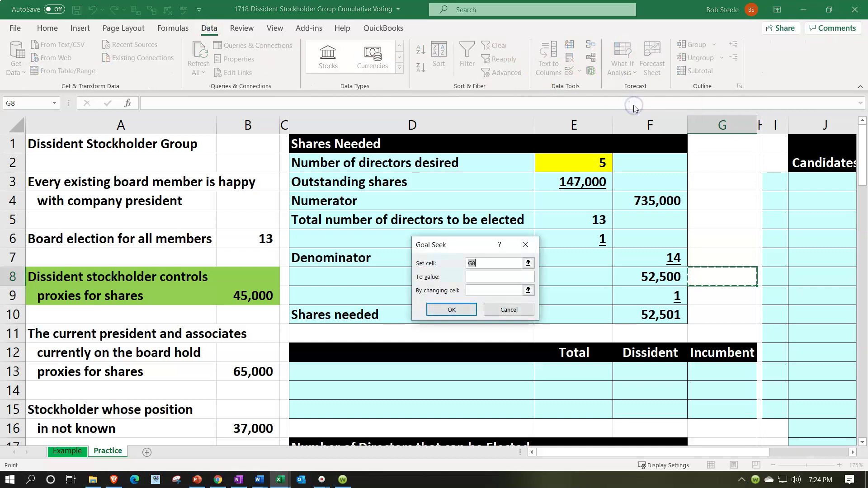
{"action": "left_click", "coordinate": [654, 313]}
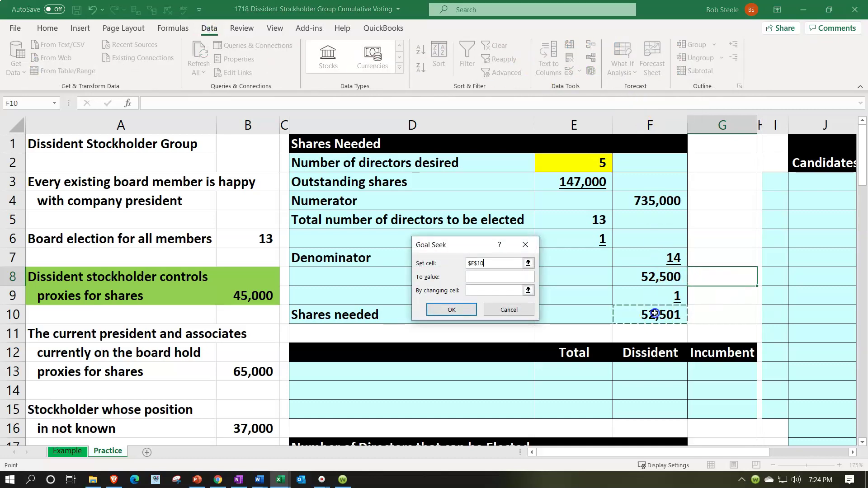
{"action": "left_click", "coordinate": [483, 276]}
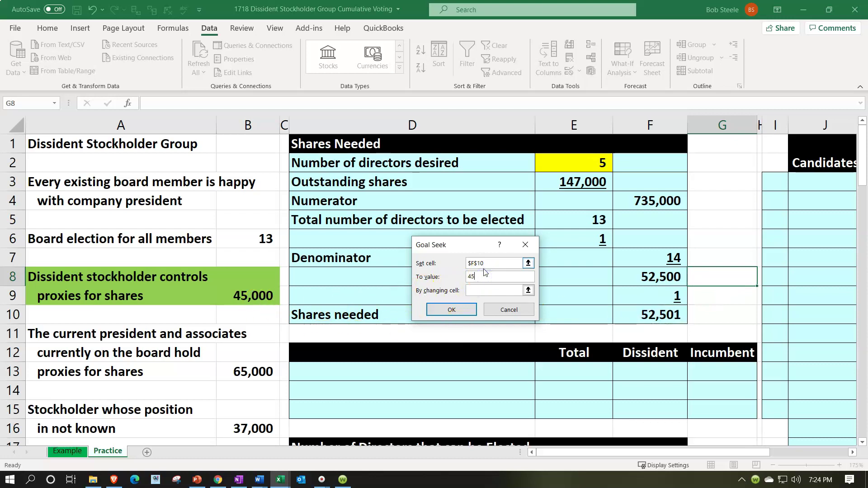
{"action": "left_click", "coordinate": [480, 292]}
{"action": "left_click", "coordinate": [557, 164]}
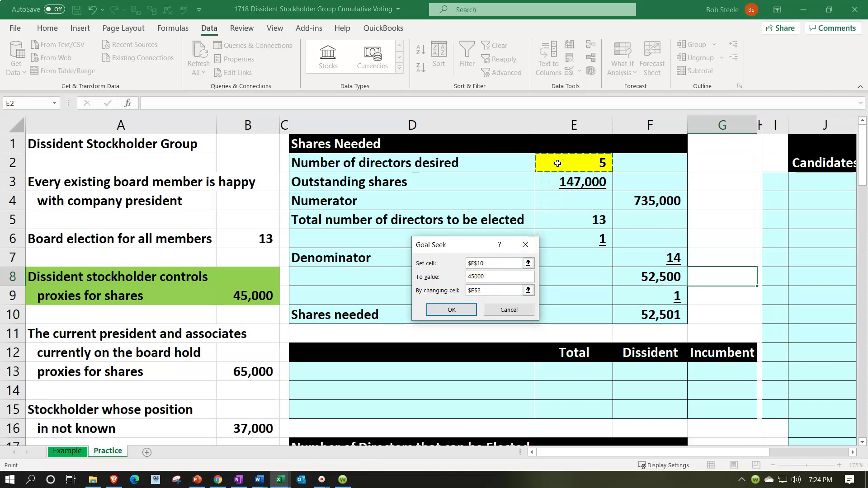
{"action": "left_click", "coordinate": [461, 310]}
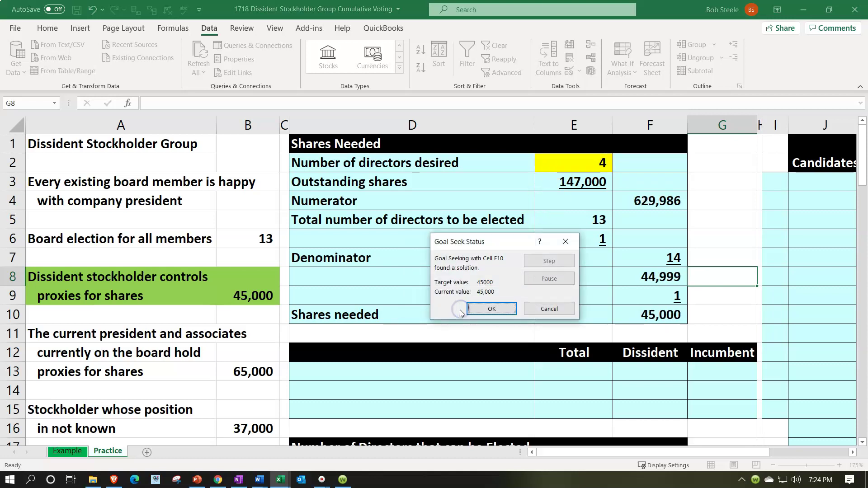
{"action": "left_click", "coordinate": [488, 309]}
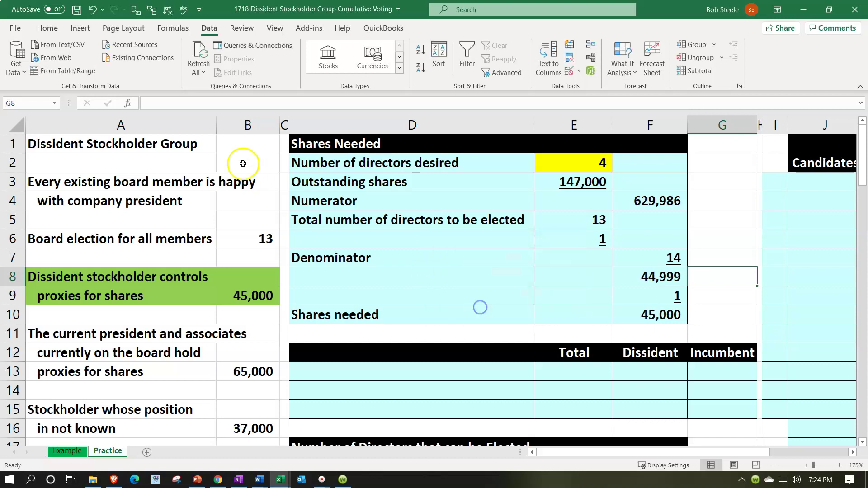
Step: Format the number of directors desired in E2 to show two decimal places
{"action": "left_click", "coordinate": [47, 29]}
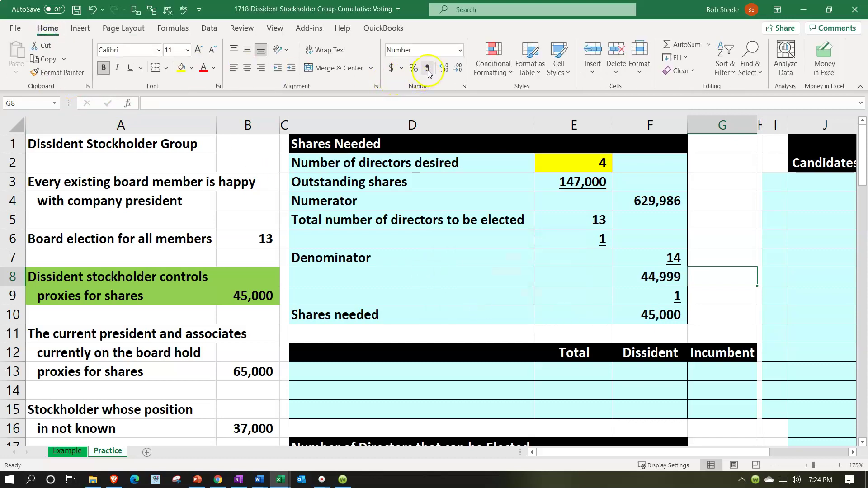
{"action": "left_click", "coordinate": [457, 68]}
{"action": "left_click", "coordinate": [560, 163]}
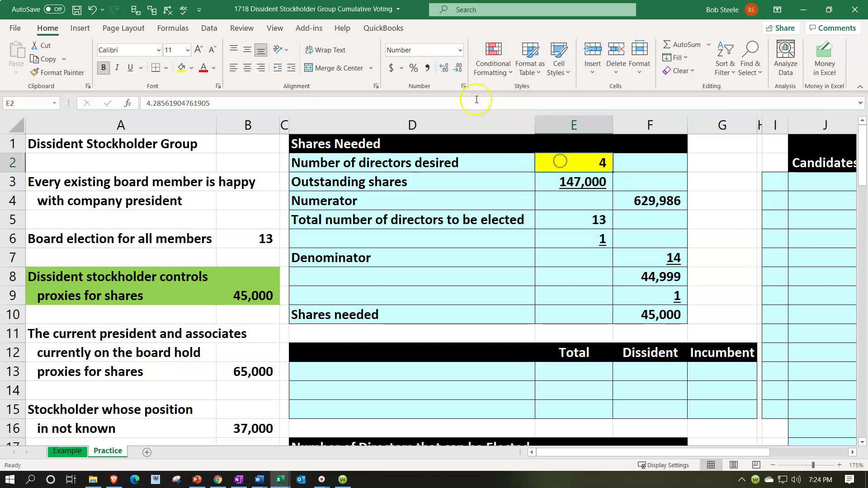
{"action": "left_click", "coordinate": [443, 68]}
{"action": "left_click", "coordinate": [443, 67]}
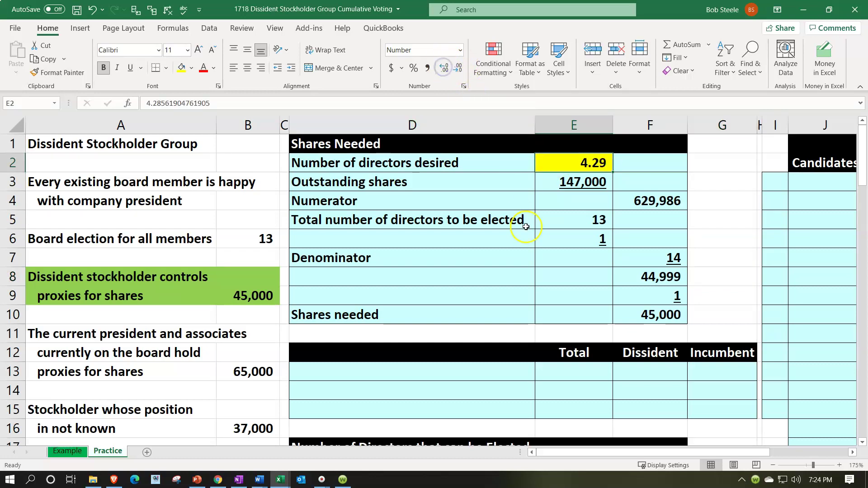
Step: Label D18 "Shares owned - 1" and calculate it in E18 from the dissident shares with the formula =B9-1
{"action": "scroll", "coordinate": [526, 226], "scroll_direction": "down", "scroll_amount": 2}
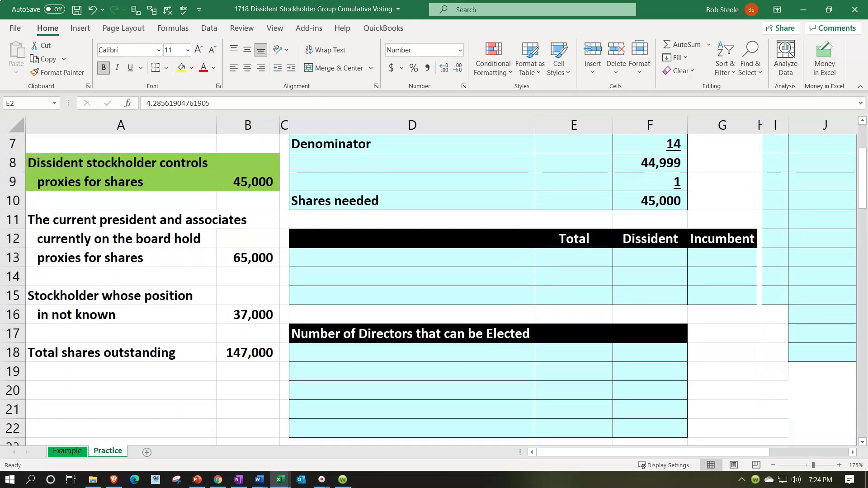
{"action": "scroll", "coordinate": [664, 352], "scroll_direction": "down", "scroll_amount": 5}
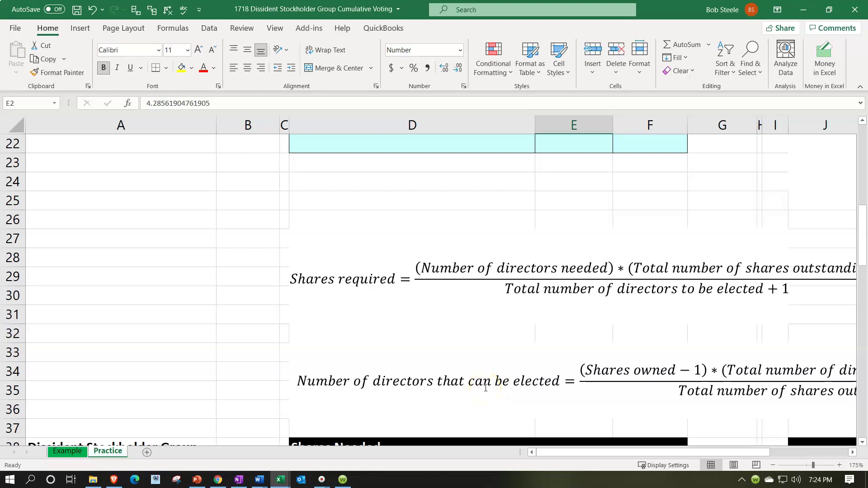
{"action": "scroll", "coordinate": [486, 388], "scroll_direction": "up", "scroll_amount": 3}
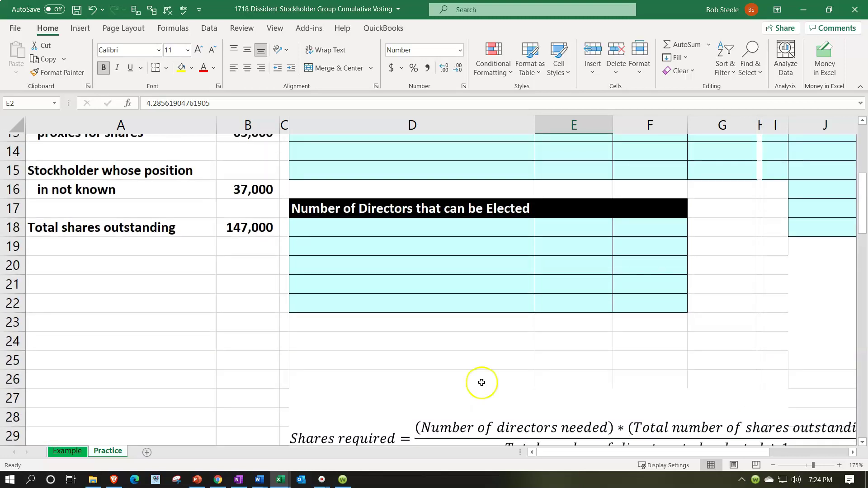
{"action": "left_click", "coordinate": [389, 251]}
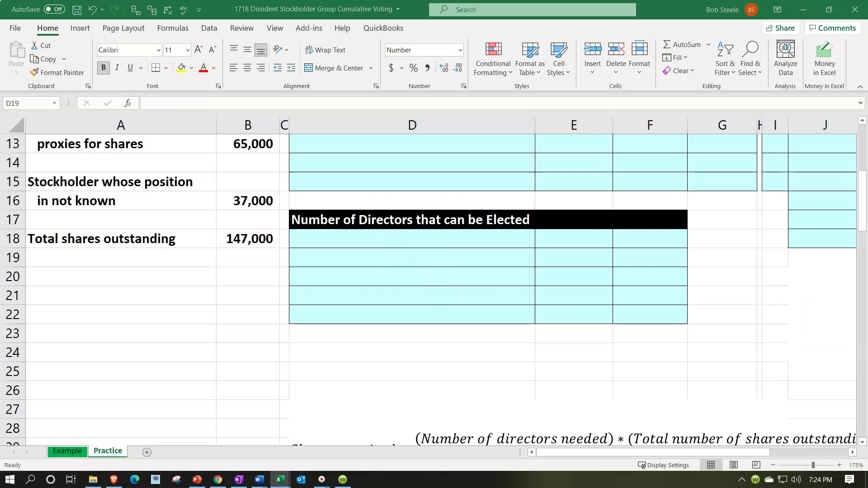
{"action": "key", "text": "ctrl+c"}
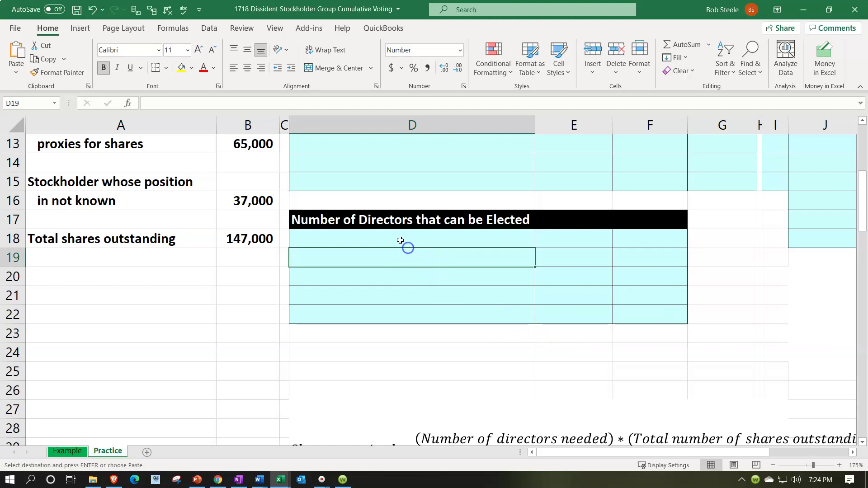
{"action": "left_click", "coordinate": [403, 241]}
{"action": "key", "text": "ctrl+v"}
{"action": "key", "text": "Right"}
{"action": "type", "text": "="}
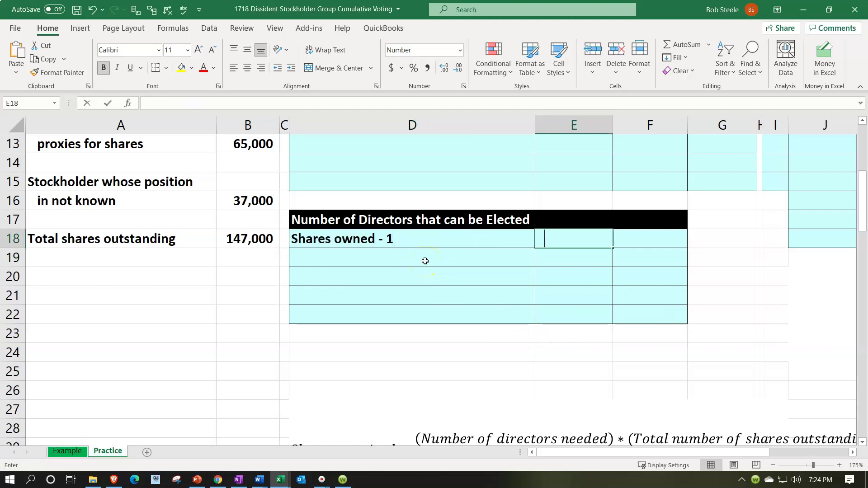
{"action": "scroll", "coordinate": [425, 261], "scroll_direction": "up", "scroll_amount": 2}
{"action": "left_click", "coordinate": [253, 179]}
{"action": "type", "text": "-1"}
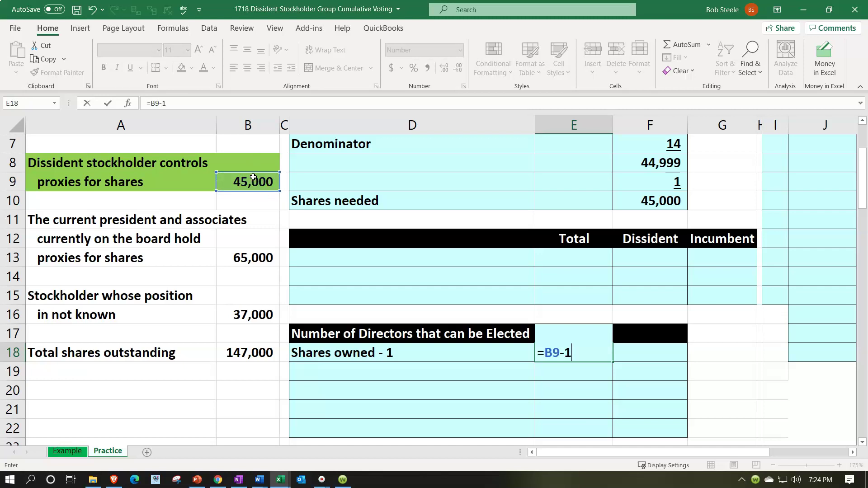
{"action": "key", "text": "Return"}
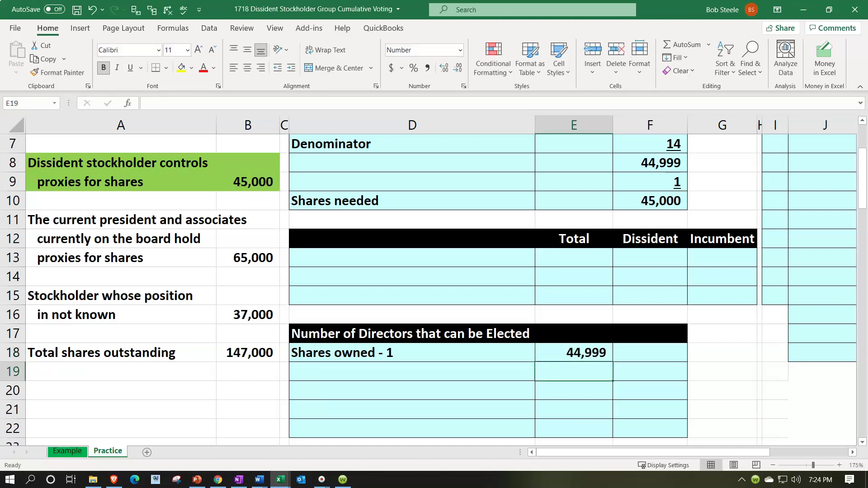
Step: Label D19 "Directors to be elected + 1", enter the formula =B6+1 in E19, and underline that cell
{"action": "key", "text": "ctrl+c"}
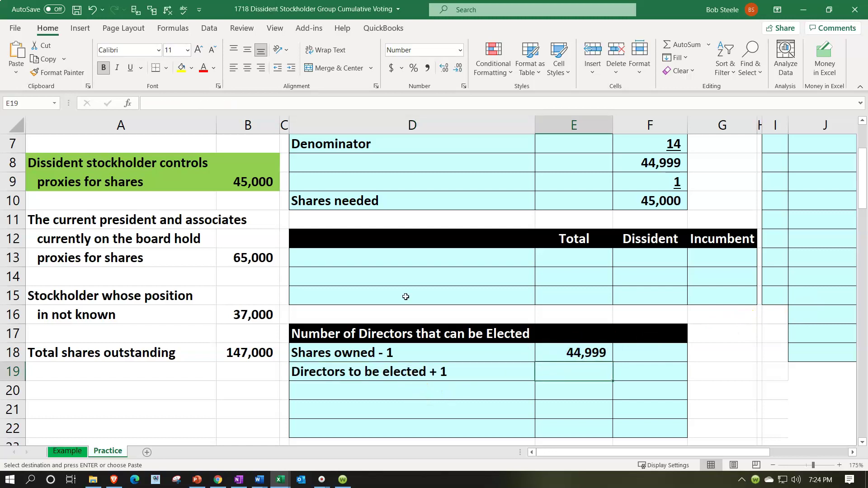
{"action": "type", "text": "="}
{"action": "scroll", "coordinate": [405, 297], "scroll_direction": "up", "scroll_amount": 1}
{"action": "left_click", "coordinate": [261, 182]}
{"action": "type", "text": "+1"}
{"action": "key", "text": "Return"}
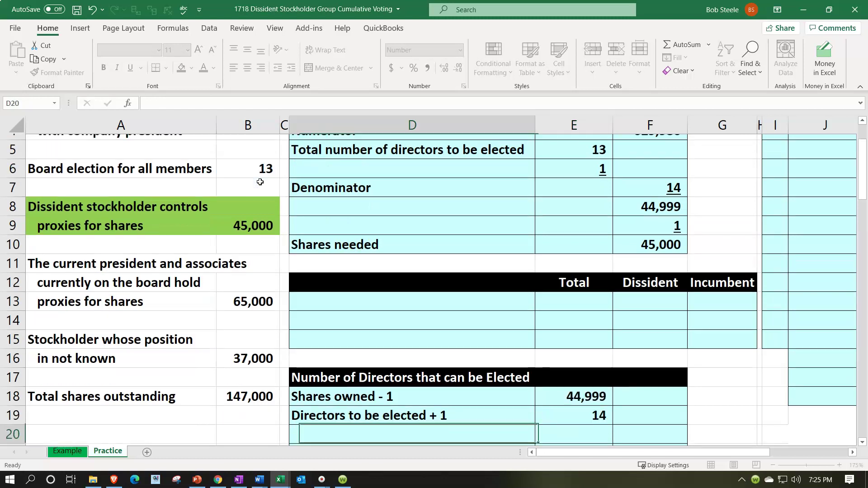
{"action": "scroll", "coordinate": [265, 184], "scroll_direction": "down", "scroll_amount": 1}
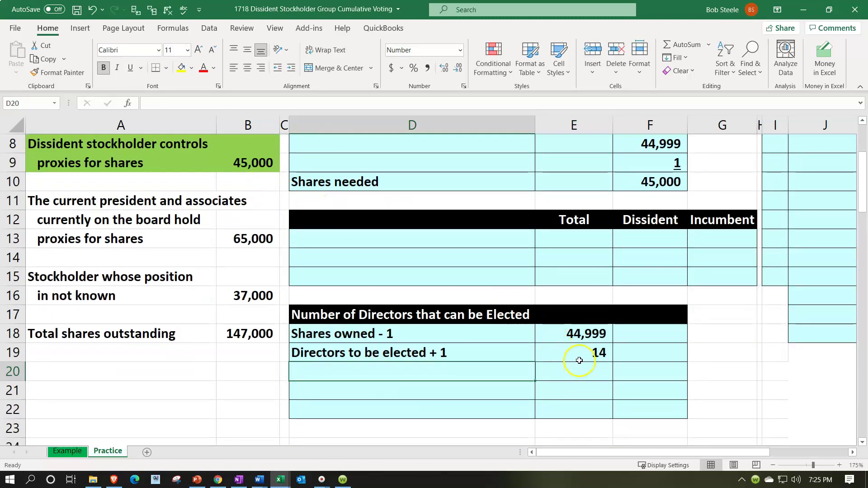
{"action": "left_click", "coordinate": [576, 356]}
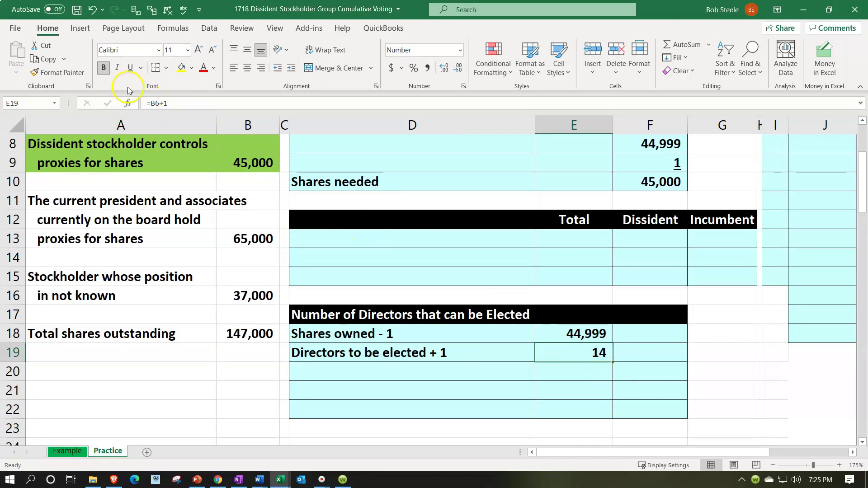
{"action": "left_click", "coordinate": [130, 69]}
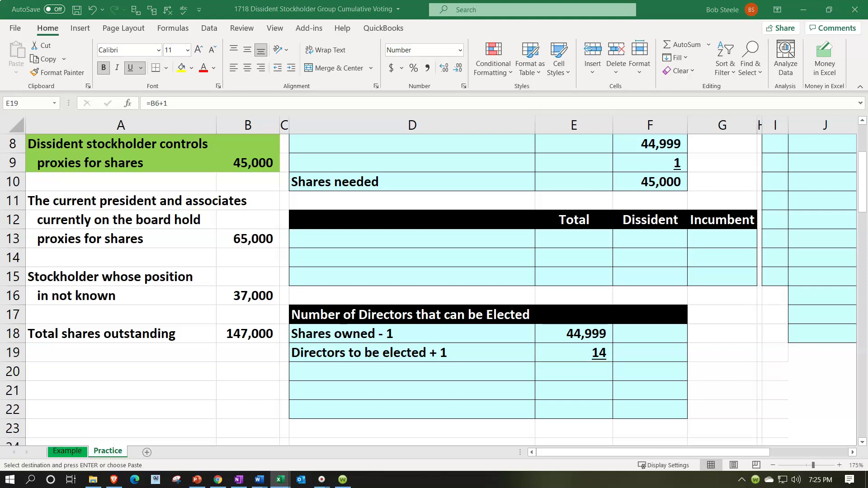
Step: Label D20 "Numerator" and multiply the two values above it in F20 with the formula =E18*E19
{"action": "left_click", "coordinate": [452, 375]}
{"action": "key", "text": "ctrl+v"}
{"action": "key", "text": "Tab"}
{"action": "key", "text": "Tab"}
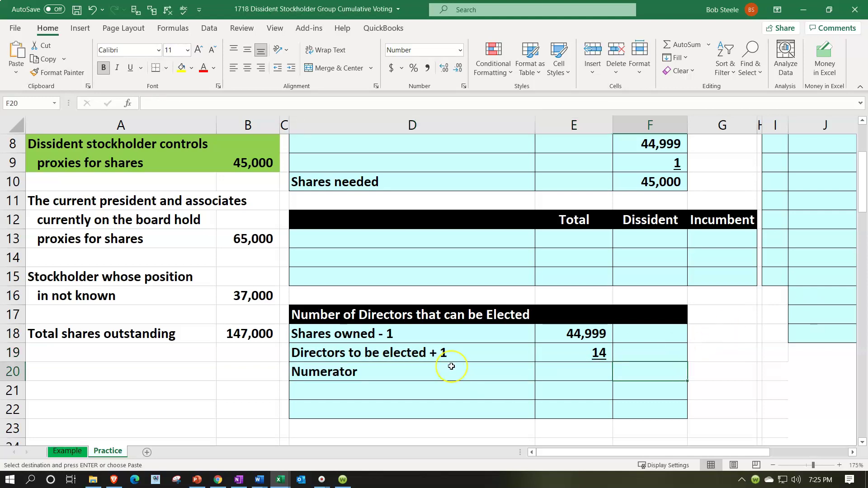
{"action": "type", "text": "="}
{"action": "key", "text": "Left"}
{"action": "key", "text": "Up"}
{"action": "key", "text": "Up"}
{"action": "type", "text": "*"}
{"action": "key", "text": "Left"}
{"action": "key", "text": "Up"}
{"action": "key", "text": "Return"}
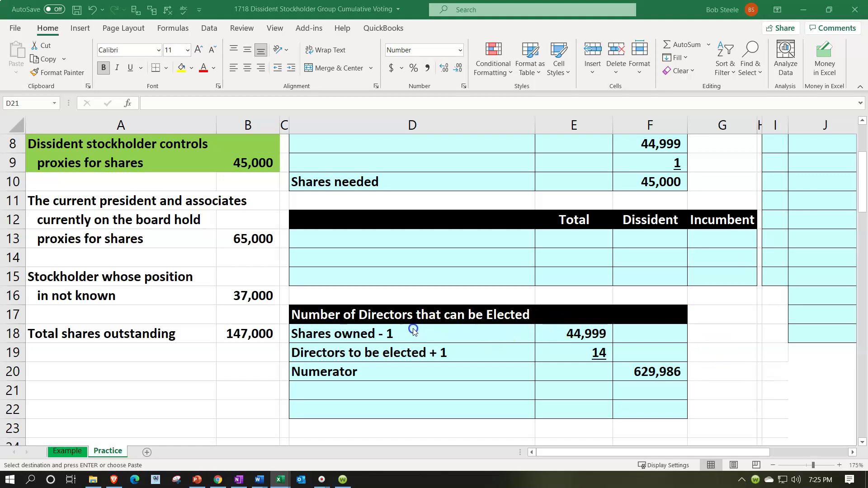
Step: Label D21 "Shares outstanding", link F21 to the total shares with the formula =B18, and underline it
{"action": "left_click", "coordinate": [361, 384]}
{"action": "key", "text": "ctrl+v"}
{"action": "key", "text": "Right"}
{"action": "key", "text": "Right"}
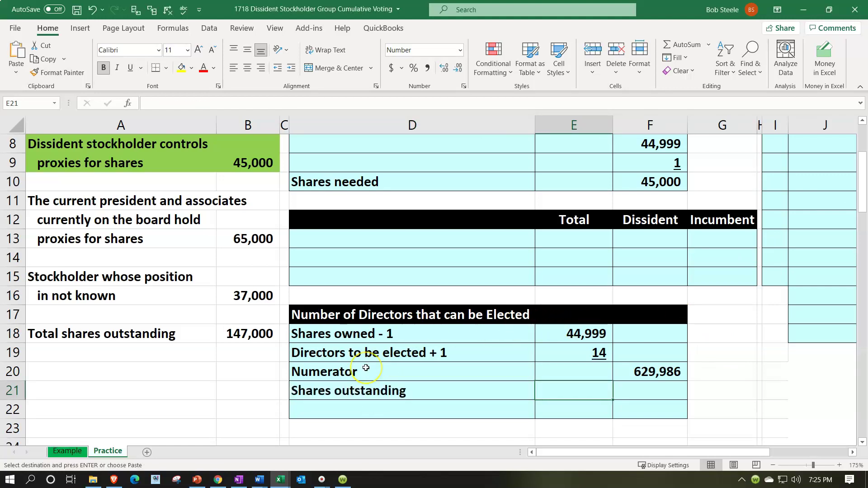
{"action": "type", "text": "="}
{"action": "key", "text": "Left"}
{"action": "key", "text": "Left"}
{"action": "key", "text": "Left"}
{"action": "key", "text": "Left"}
{"action": "key", "text": "Up"}
{"action": "key", "text": "Up"}
{"action": "key", "text": "Up"}
{"action": "key", "text": "Return"}
{"action": "key", "text": "Up"}
{"action": "key", "text": "Right"}
{"action": "key", "text": "Right"}
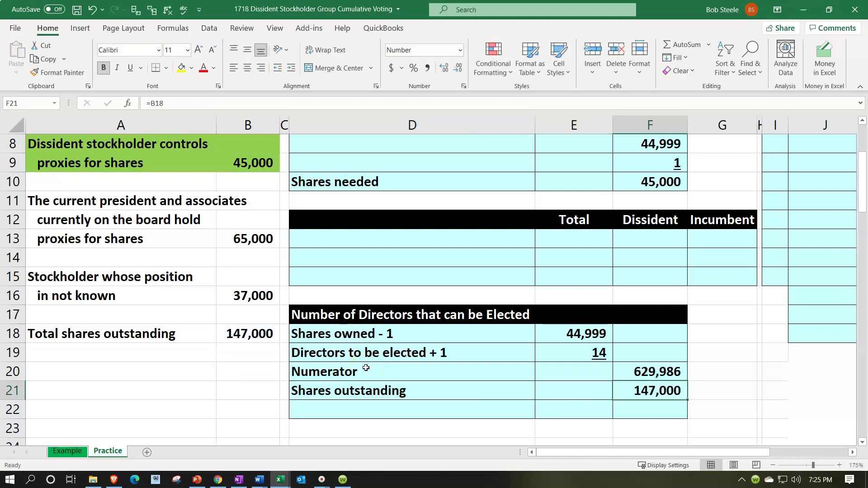
{"action": "left_click", "coordinate": [130, 68]}
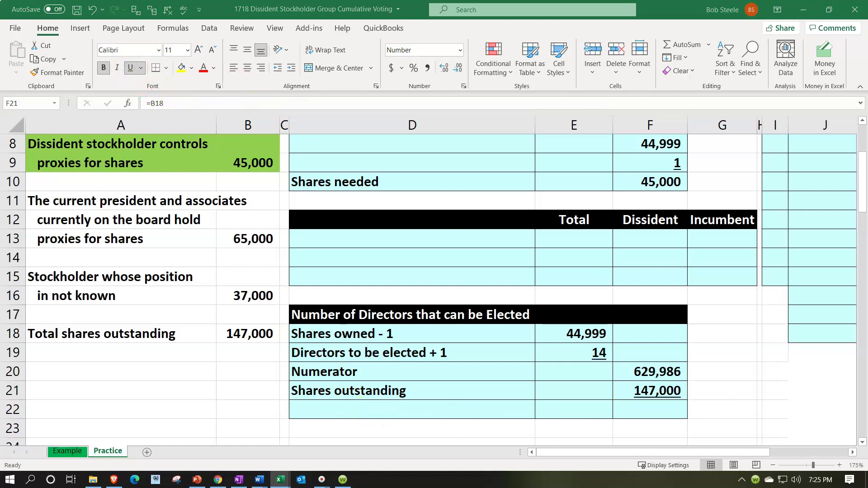
Step: Label D22 "Number of directors that can be elected" and calculate it in F22 with the formula =F20/F21
{"action": "key", "text": "ctrl+c"}
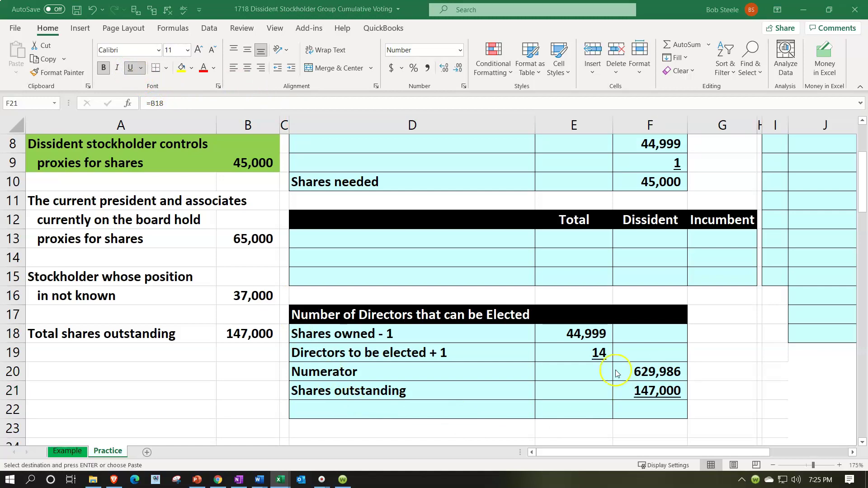
{"action": "left_click", "coordinate": [420, 392]}
{"action": "left_click", "coordinate": [423, 408]}
{"action": "key", "text": "ctrl+v"}
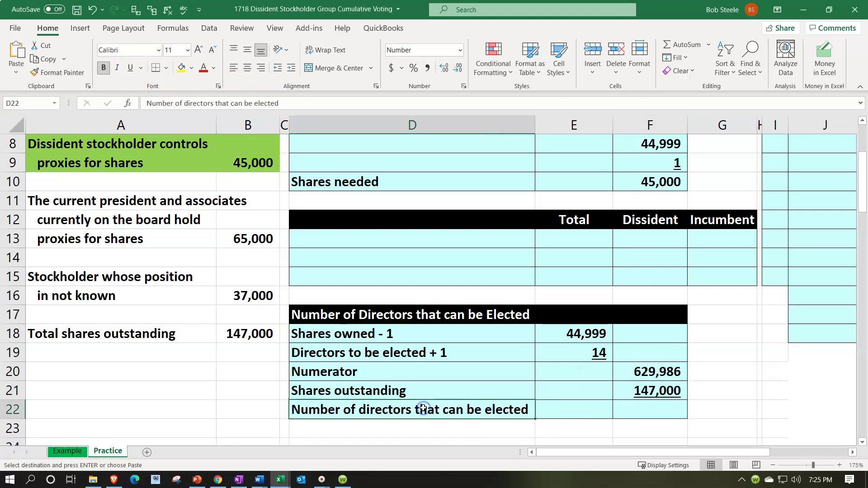
{"action": "key", "text": "Right"}
{"action": "key", "text": "Right"}
{"action": "key", "text": "Escape"}
{"action": "type", "text": "="}
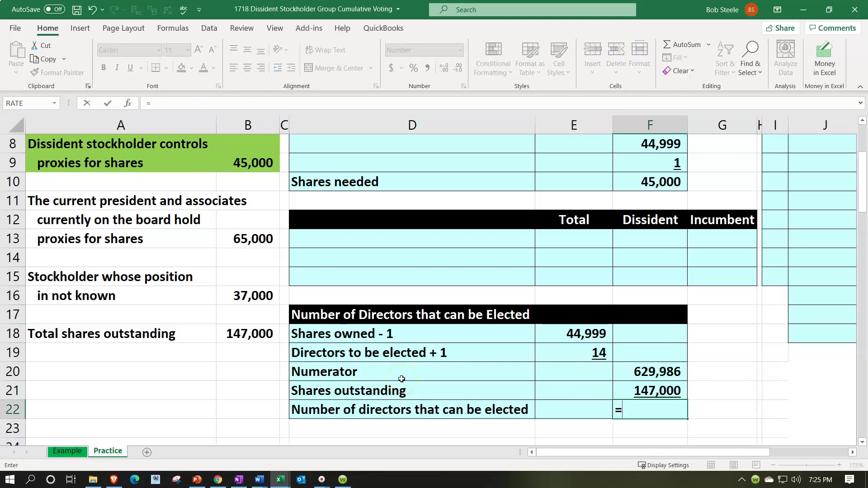
{"action": "key", "text": "Up"}
{"action": "key", "text": "Up"}
{"action": "type", "text": "/"}
{"action": "key", "text": "Up"}
{"action": "key", "text": "Return"}
Step: Format F22 to show two decimal places and compare it with the Goal Seek result in E2
{"action": "key", "text": "Up"}
{"action": "key", "text": "Up"}
{"action": "key", "text": "Right"}
{"action": "key", "text": "Right"}
{"action": "key", "text": "Down"}
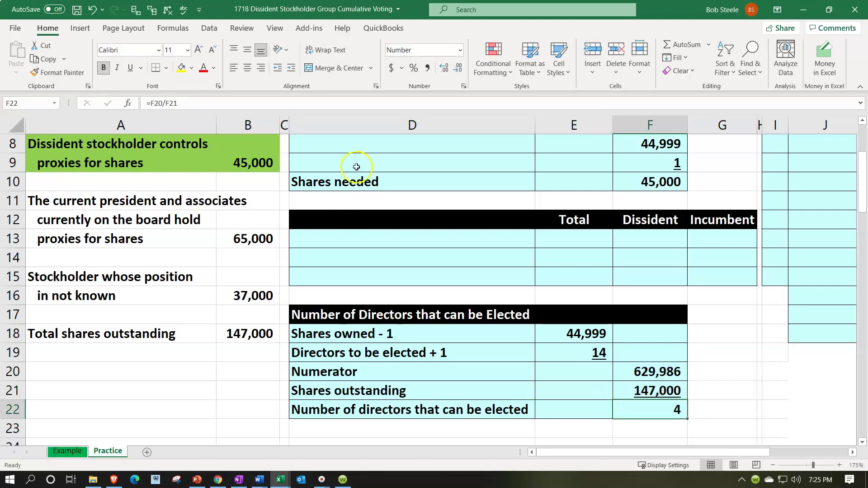
{"action": "left_click", "coordinate": [441, 66]}
{"action": "left_click", "coordinate": [441, 66]}
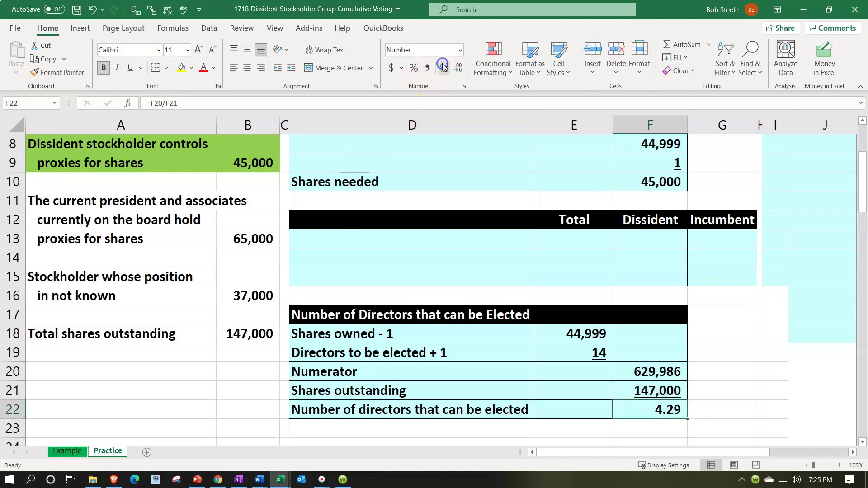
{"action": "scroll", "coordinate": [611, 311], "scroll_direction": "up", "scroll_amount": 3}
{"action": "left_click", "coordinate": [592, 161]}
{"action": "scroll", "coordinate": [588, 159], "scroll_direction": "down", "scroll_amount": 2}
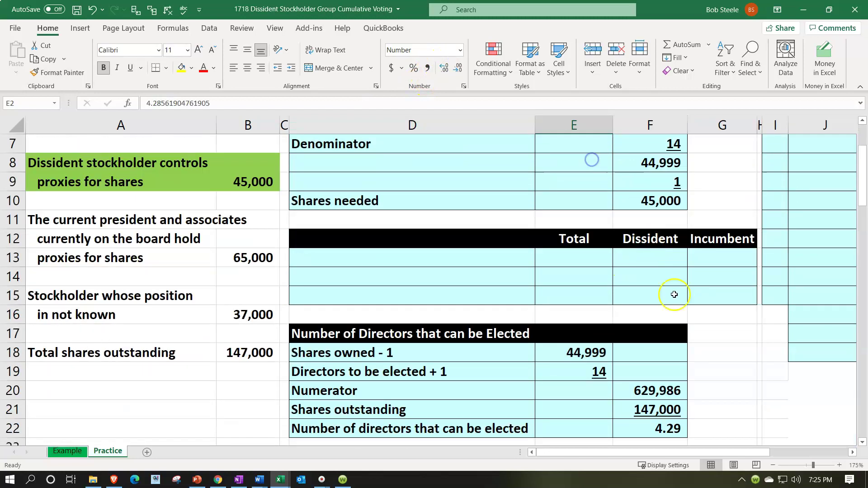
{"action": "left_click", "coordinate": [669, 428]}
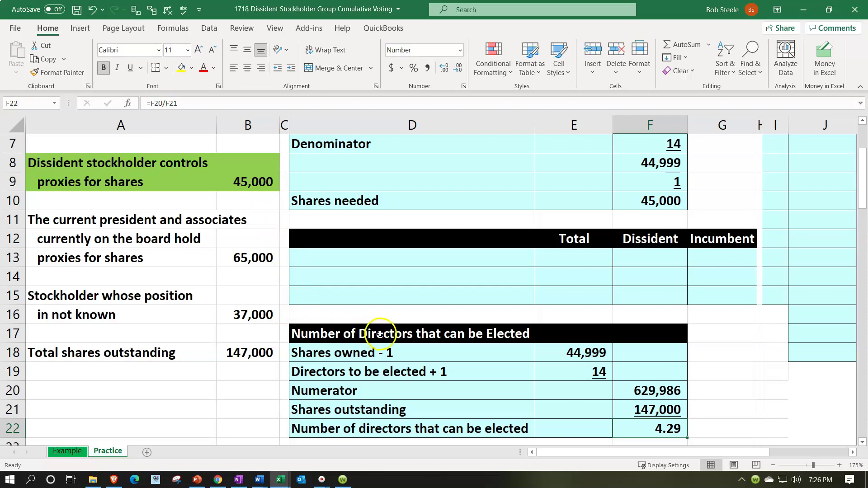
Step: Label D13 "Outstanding shares" and link E13 to the total shares outstanding in B18
{"action": "scroll", "coordinate": [381, 333], "scroll_direction": "up", "scroll_amount": 1}
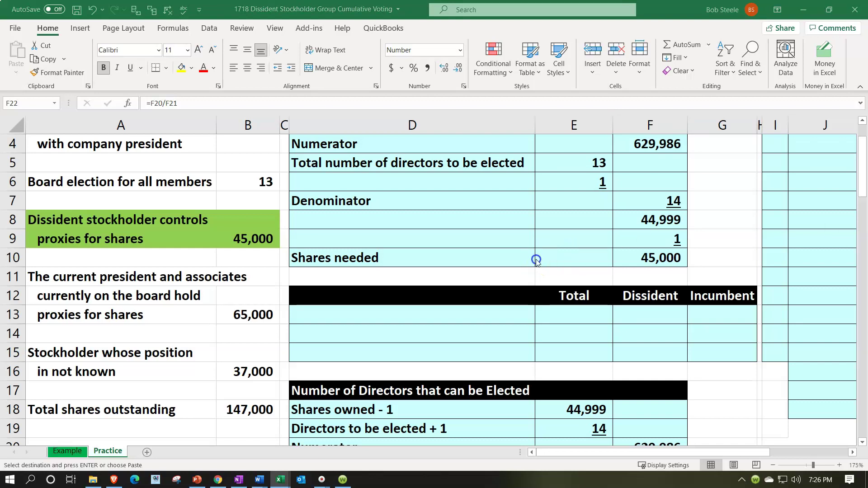
{"action": "left_click", "coordinate": [379, 316]}
{"action": "type", "text": "Outstanding shares"}
{"action": "key", "text": "Tab"}
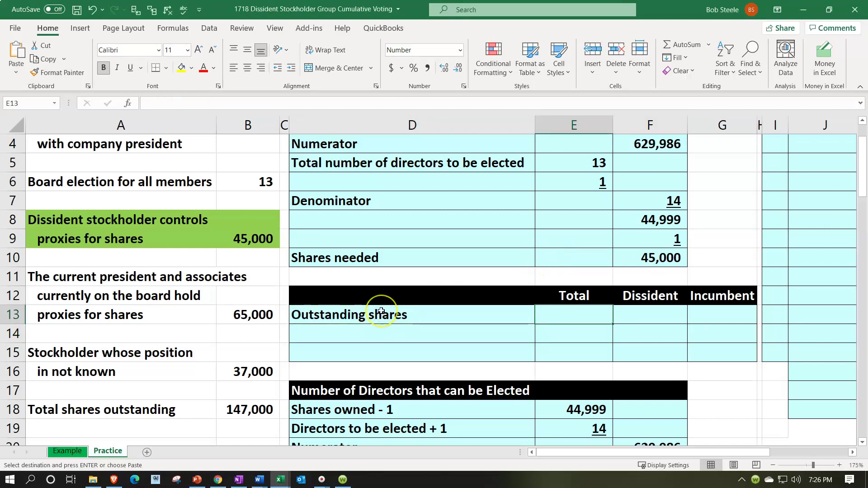
{"action": "type", "text": "="}
{"action": "key", "text": "Down"}
{"action": "key", "text": "Down"}
{"action": "key", "text": "Down"}
{"action": "key", "text": "Down"}
{"action": "key", "text": "Left"}
{"action": "key", "text": "Left"}
{"action": "key", "text": "Left"}
{"action": "key", "text": "Left"}
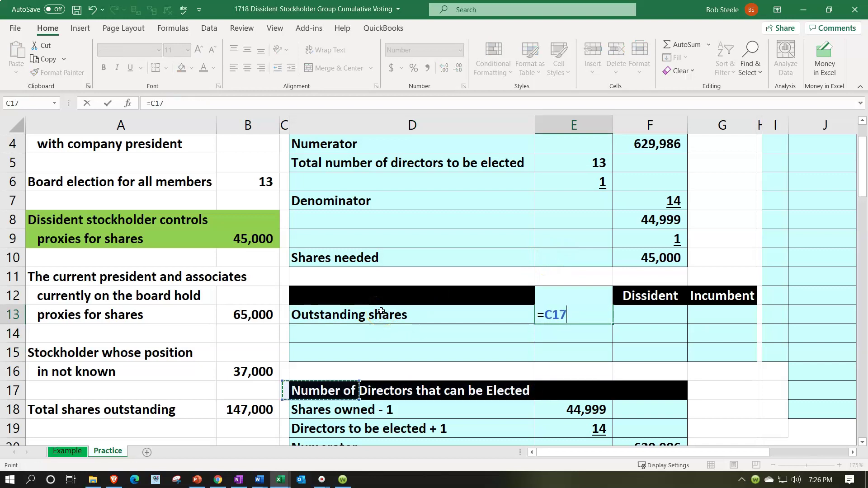
{"action": "key", "text": "Down"}
{"action": "key", "text": "Right"}
{"action": "key", "text": "Return"}
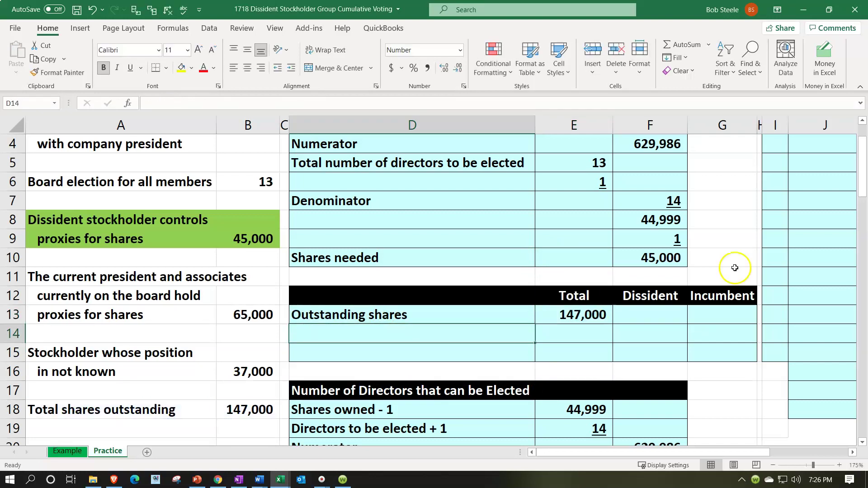
Step: Copy the label "Total number of directors to be elected" into D14 and link E14 to the board seats with =B6
{"action": "key", "text": "ctrl+c"}
{"action": "left_click", "coordinate": [442, 335]}
{"action": "key", "text": "ctrl+v"}
{"action": "key", "text": "Right"}
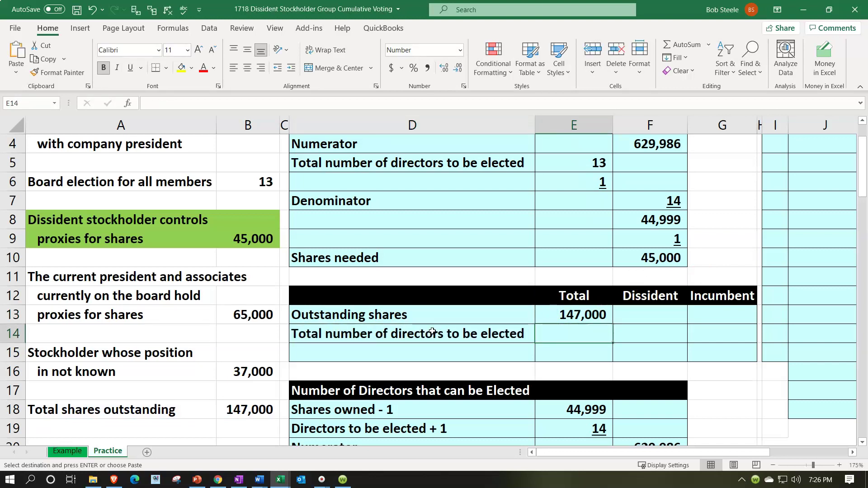
{"action": "type", "text": "="}
{"action": "key", "text": "Left"}
{"action": "key", "text": "Left"}
{"action": "key", "text": "Left"}
{"action": "key", "text": "Up"}
{"action": "key", "text": "Up"}
{"action": "key", "text": "Up"}
{"action": "key", "text": "Up"}
{"action": "key", "text": "Up"}
{"action": "key", "text": "Up"}
{"action": "key", "text": "Up"}
{"action": "key", "text": "Up"}
{"action": "key", "text": "Return"}
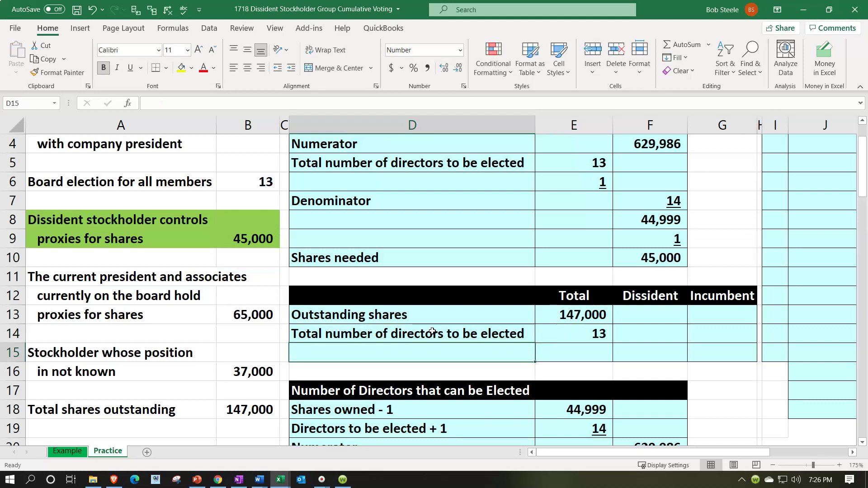
Step: Label D15 "Votes" and calculate the total votes in E15 with the formula =E13*E14
{"action": "type", "text": "Votes"}
{"action": "key", "text": "Tab"}
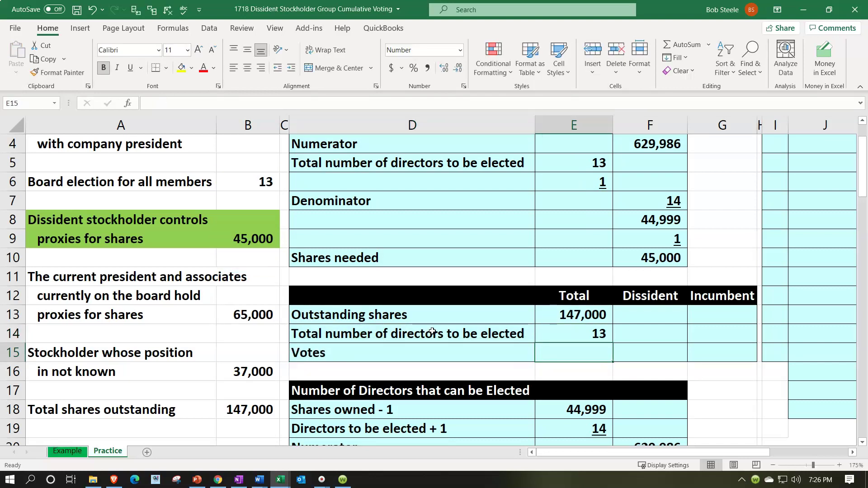
{"action": "type", "text": "="}
{"action": "key", "text": "Up"}
{"action": "key", "text": "Up"}
{"action": "type", "text": "*"}
{"action": "key", "text": "Up"}
{"action": "key", "text": "Return"}
Step: Underline the number of directors in E14, above the total votes
{"action": "key", "text": "Up"}
{"action": "key", "text": "Up"}
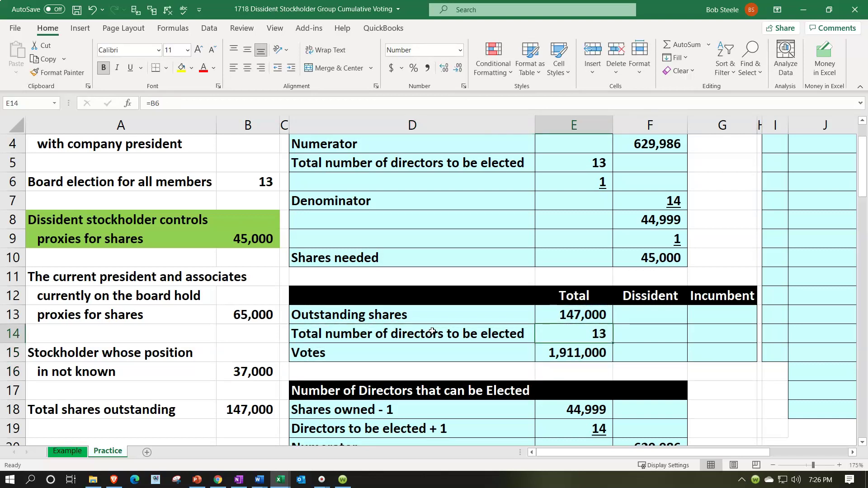
{"action": "left_click", "coordinate": [131, 73]}
Step: Link the dissident's shares in F13 to the controlled proxies with the formula =B9
{"action": "left_click", "coordinate": [643, 315]}
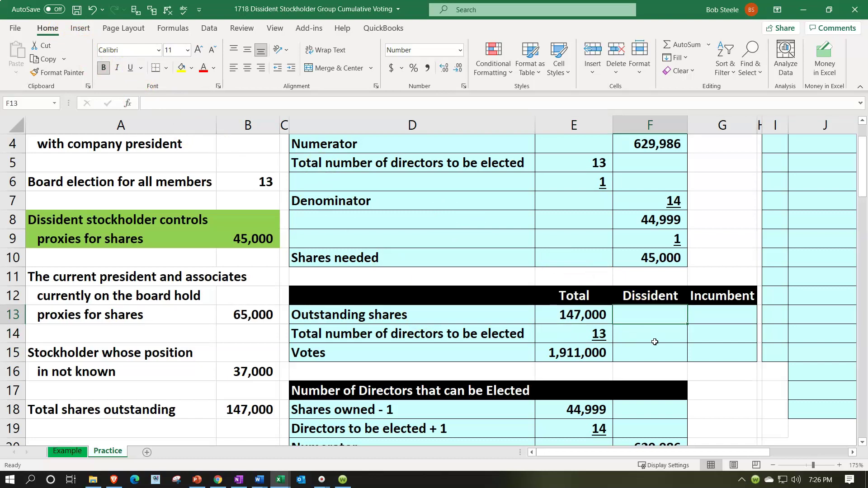
{"action": "type", "text": "="}
{"action": "key", "text": "Left"}
{"action": "key", "text": "Left"}
{"action": "key", "text": "Left"}
{"action": "key", "text": "Left"}
{"action": "key", "text": "Up"}
{"action": "key", "text": "Up"}
{"action": "key", "text": "Up"}
{"action": "key", "text": "Up"}
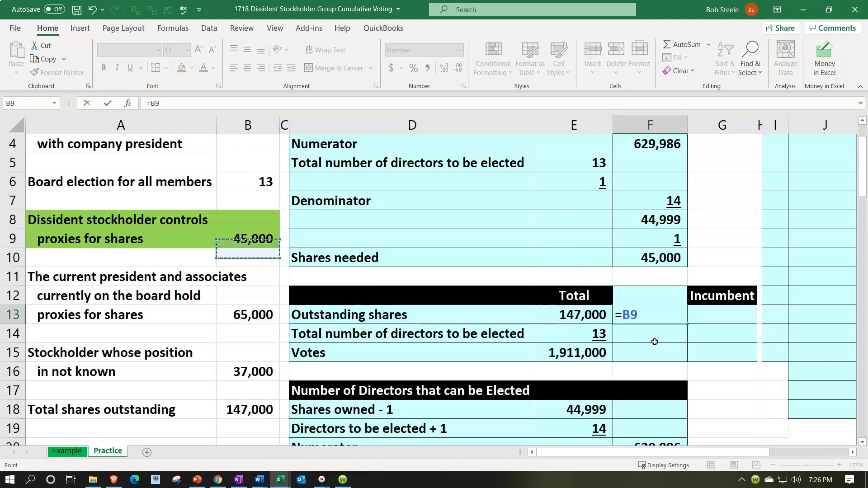
{"action": "key", "text": "Return"}
Step: Link the dissident's number of directors in F14 to the board seats with =B6 and underline it
{"action": "type", "text": "="}
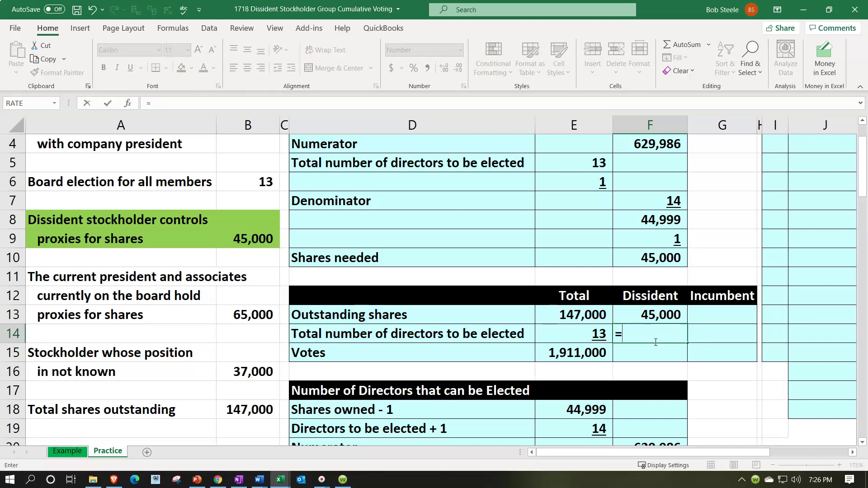
{"action": "key", "text": "Left"}
{"action": "key", "text": "Left"}
{"action": "key", "text": "Left"}
{"action": "key", "text": "Left"}
{"action": "key", "text": "Up"}
{"action": "key", "text": "Up"}
{"action": "key", "text": "Up"}
{"action": "key", "text": "Up"}
{"action": "key", "text": "Up"}
{"action": "key", "text": "Up"}
{"action": "key", "text": "Up"}
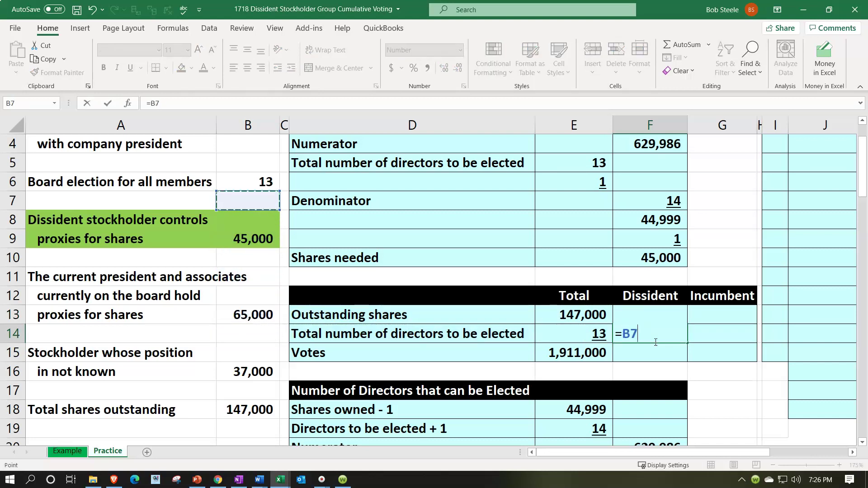
{"action": "key", "text": "Up"}
{"action": "key", "text": "ctrl+Return"}
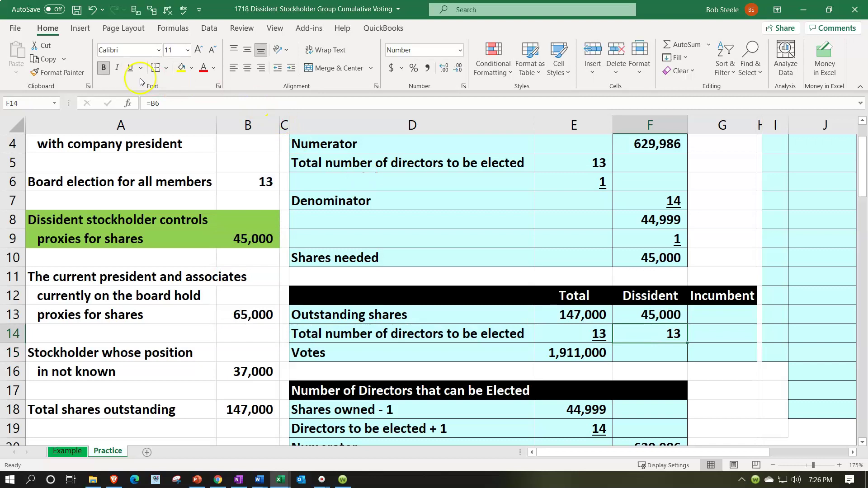
{"action": "left_click", "coordinate": [130, 68]}
Step: Calculate the dissident's votes in F15 with the formula =F13*F14
{"action": "left_click", "coordinate": [628, 356]}
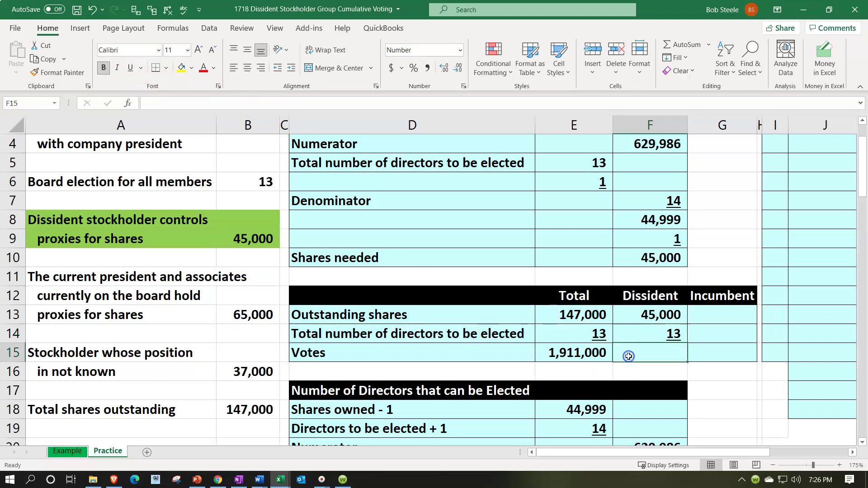
{"action": "type", "text": "="}
{"action": "key", "text": "Up"}
{"action": "key", "text": "Up"}
{"action": "type", "text": "*"}
{"action": "key", "text": "Up"}
{"action": "key", "text": "Return"}
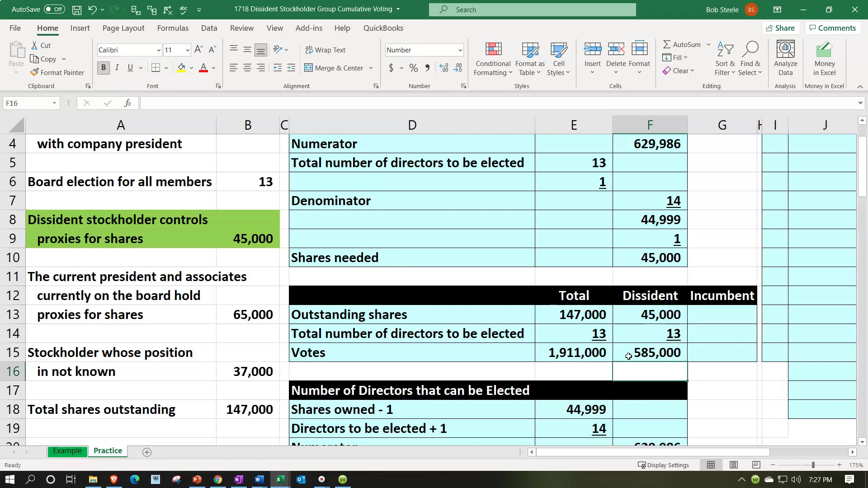
Step: Calculate the incumbent's shares in G13 with =E13-F13 and check them against the sum of B13:B16
{"action": "left_click", "coordinate": [739, 317]}
{"action": "type", "text": "="}
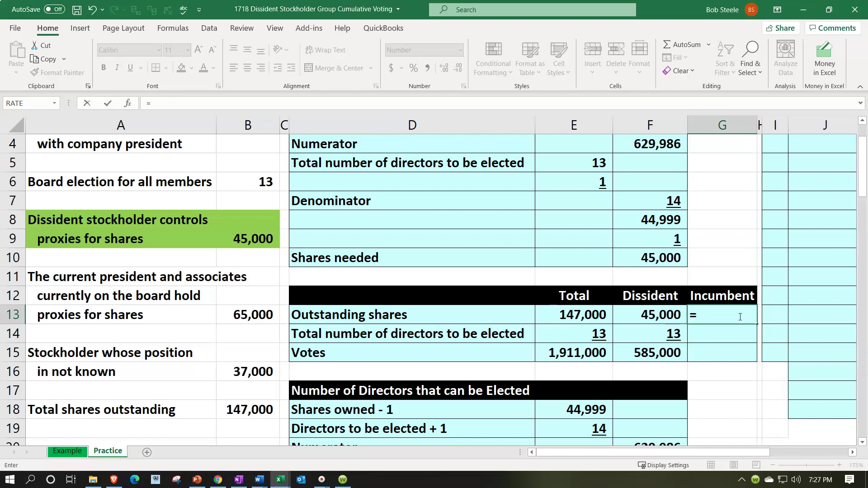
{"action": "key", "text": "Left"}
{"action": "key", "text": "Left"}
{"action": "type", "text": "-"}
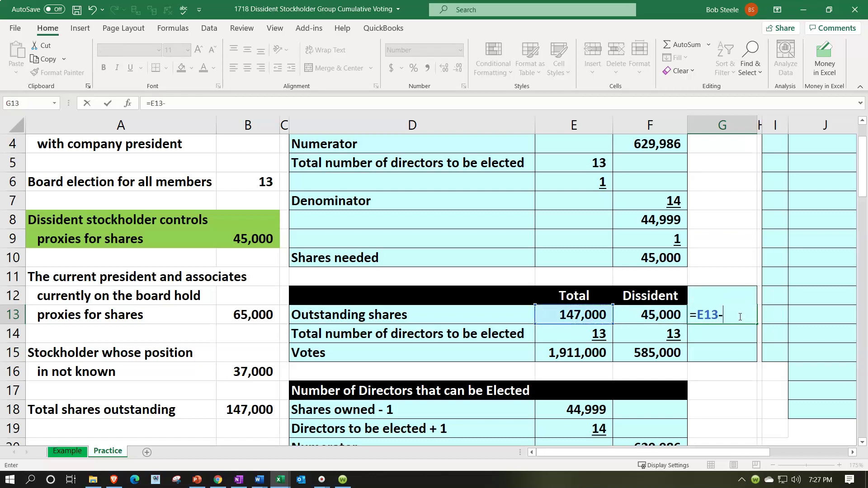
{"action": "key", "text": "Left"}
{"action": "key", "text": "Return"}
{"action": "left_click", "coordinate": [739, 317]}
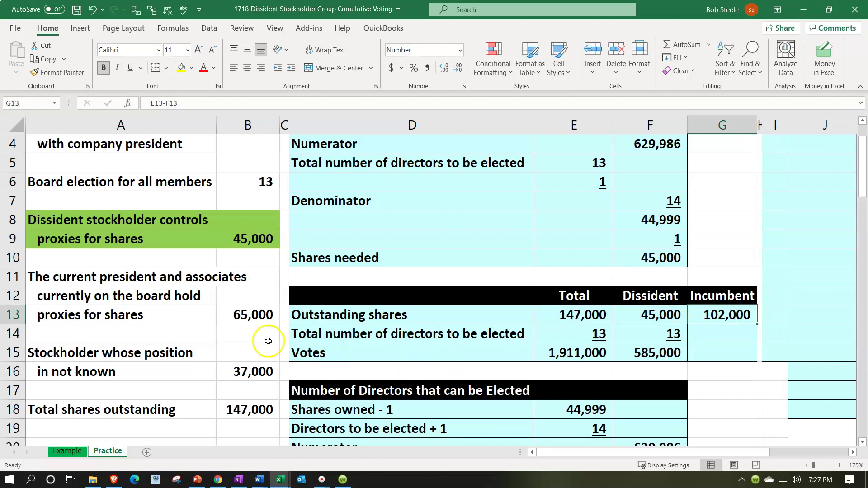
{"action": "left_click_drag", "start_coordinate": [244, 320], "coordinate": [249, 368]}
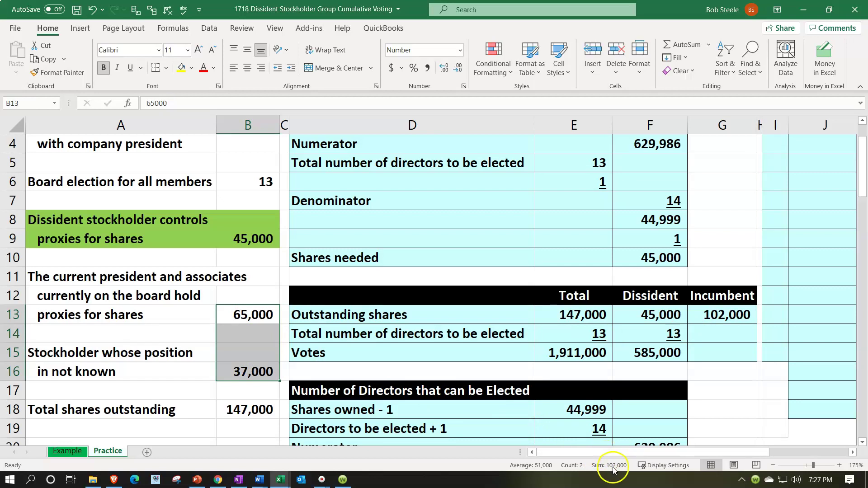
Step: Link the incumbent's number of directors in G14 to the board seats with =B6 and underline it
{"action": "left_click", "coordinate": [723, 327]}
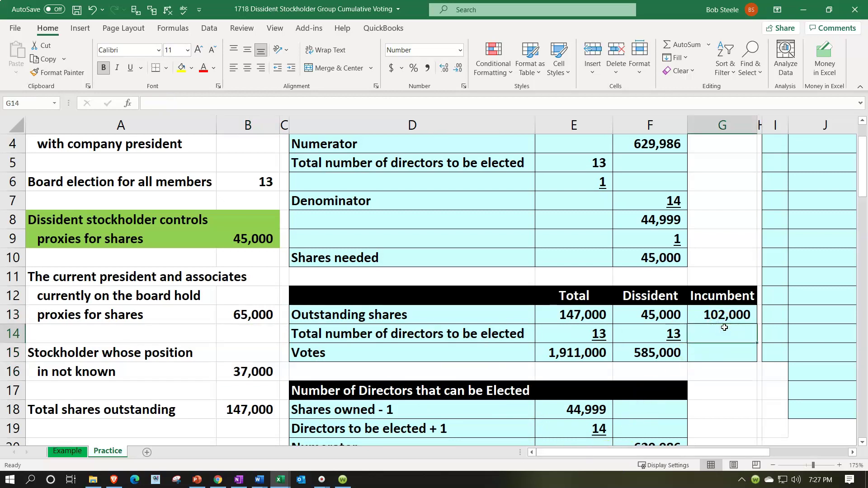
{"action": "left_click", "coordinate": [725, 336]}
{"action": "type", "text": "="}
{"action": "key", "text": "Left"}
{"action": "key", "text": "Left"}
{"action": "key", "text": "Left"}
{"action": "key", "text": "Left"}
{"action": "key", "text": "Left"}
{"action": "key", "text": "Up"}
{"action": "key", "text": "Up"}
{"action": "key", "text": "Up"}
{"action": "key", "text": "Up"}
{"action": "key", "text": "Up"}
{"action": "key", "text": "Up"}
{"action": "key", "text": "Up"}
{"action": "key", "text": "Up"}
{"action": "key", "text": "ctrl+Return"}
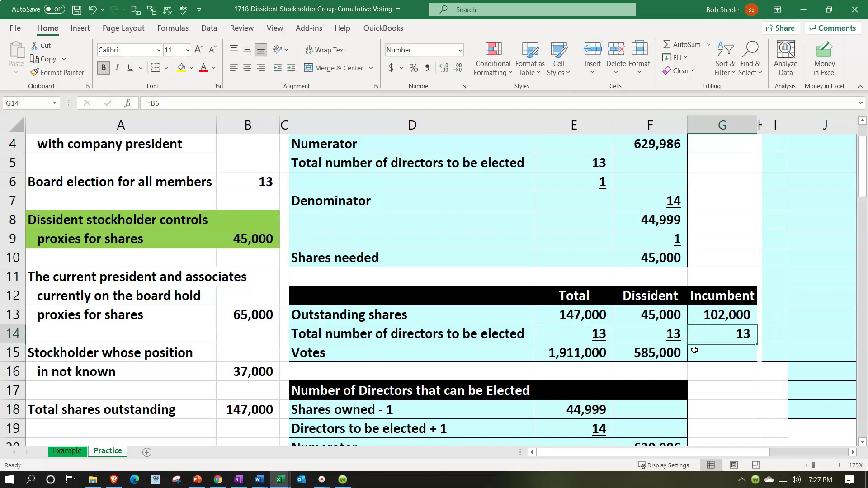
{"action": "left_click", "coordinate": [131, 67]}
Step: Calculate the incumbent's votes in G15 with the formula =G13*G14
{"action": "left_click", "coordinate": [720, 353]}
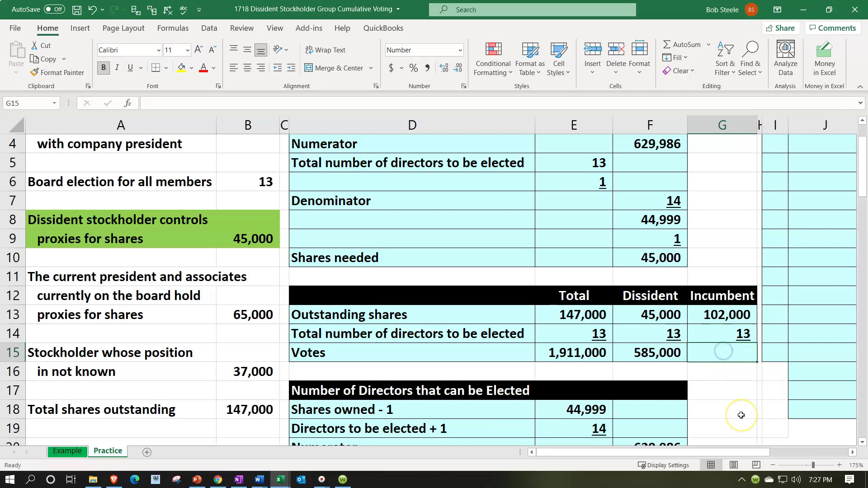
{"action": "type", "text": "="}
{"action": "key", "text": "Up"}
{"action": "key", "text": "Up"}
{"action": "type", "text": "*"}
{"action": "key", "text": "Up"}
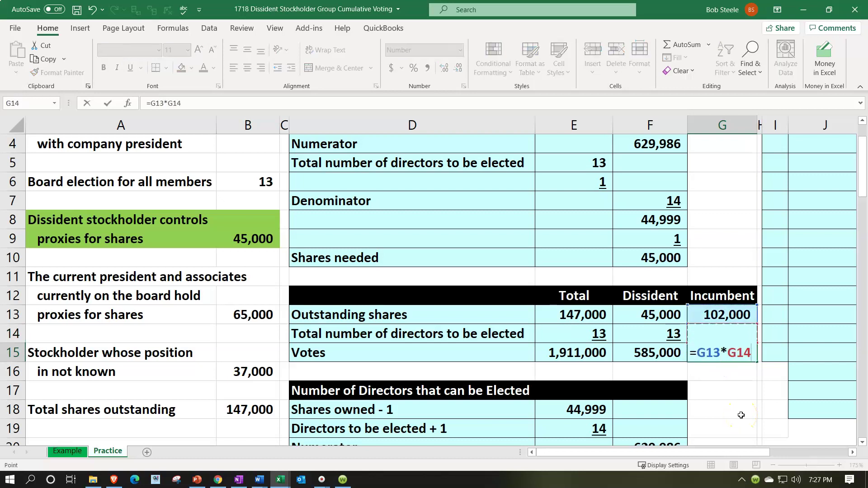
{"action": "key", "text": "Return"}
{"action": "key", "text": "Up"}
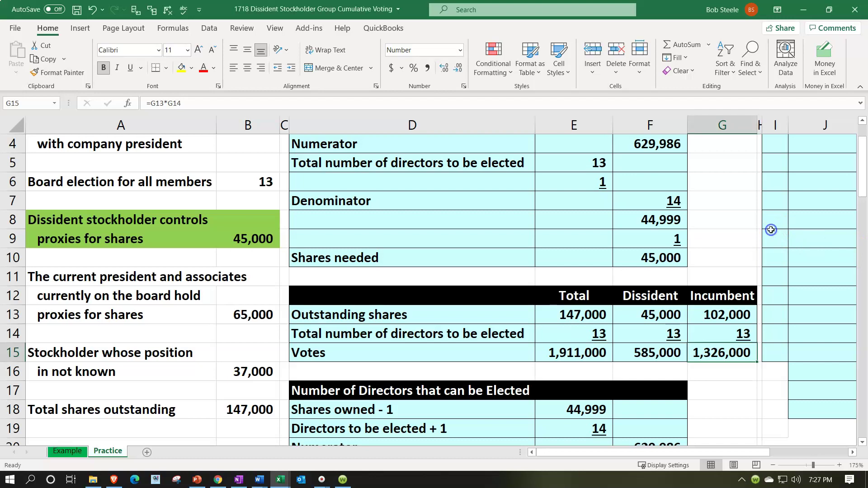
Step: Number the candidate rows 1 to 13 in I3:I15 by extending the series 1, 2
{"action": "scroll", "coordinate": [771, 222], "scroll_direction": "up", "scroll_amount": 1}
{"action": "left_click", "coordinate": [772, 214]}
{"action": "scroll", "coordinate": [771, 214], "scroll_direction": "right", "scroll_amount": 3}
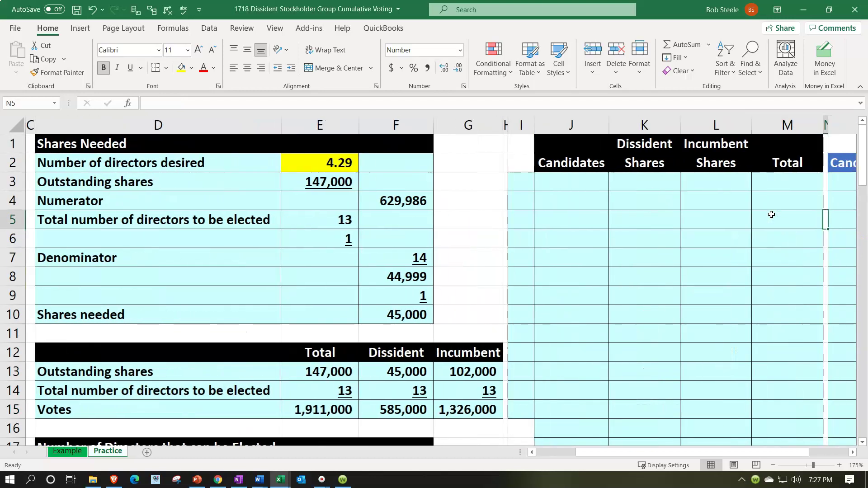
{"action": "key", "text": "Up"}
{"action": "key", "text": "Up"}
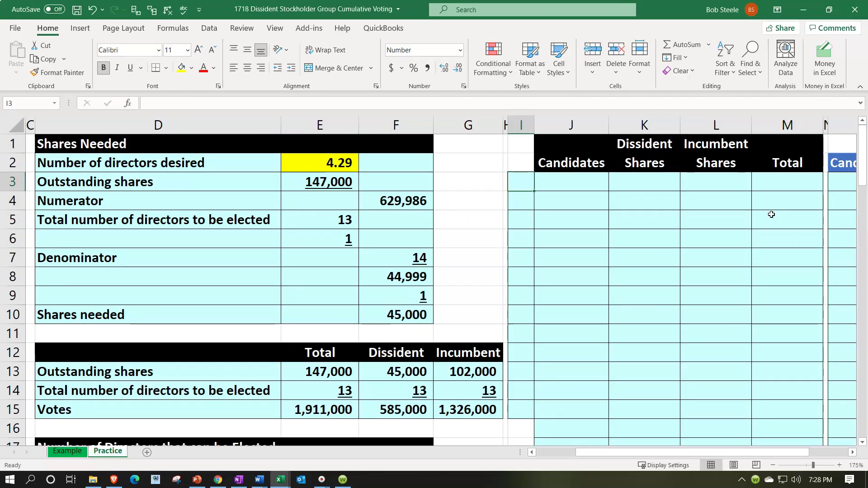
{"action": "type", "text": "1"}
{"action": "key", "text": "Return"}
{"action": "type", "text": "2"}
{"action": "key", "text": "Return"}
{"action": "left_click_drag", "start_coordinate": [521, 182], "coordinate": [533, 411]}
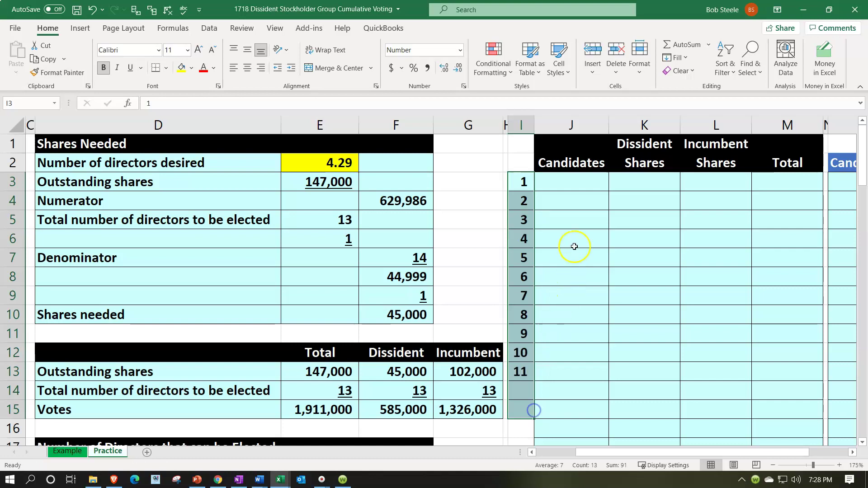
{"action": "left_click", "coordinate": [523, 181]}
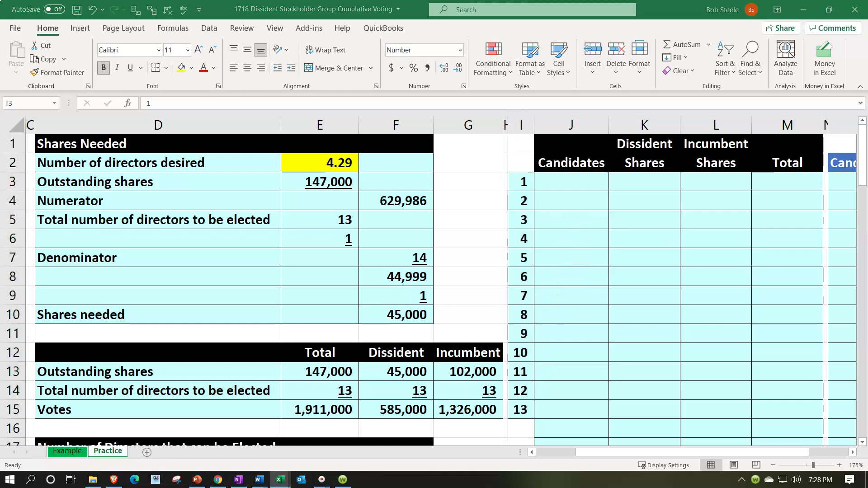
Step: Paste the candidate letters starting with A down the Candidates column from J3 and center them
{"action": "key", "text": "ctrl+c"}
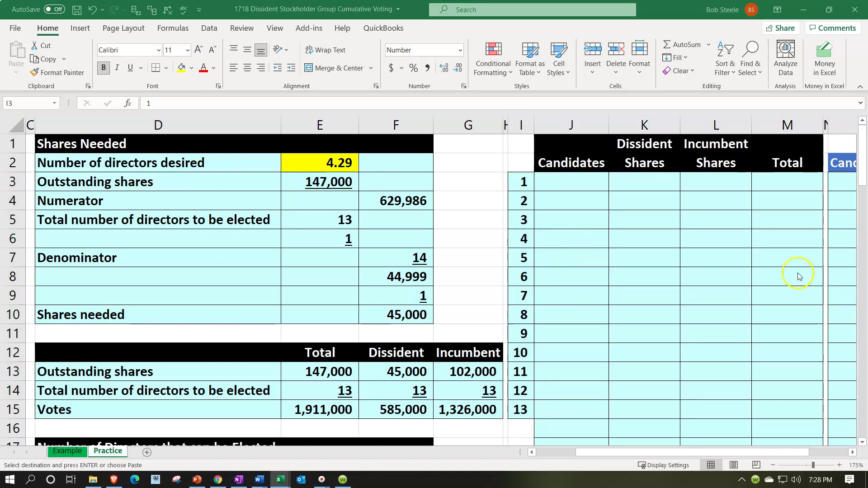
{"action": "left_click", "coordinate": [568, 181]}
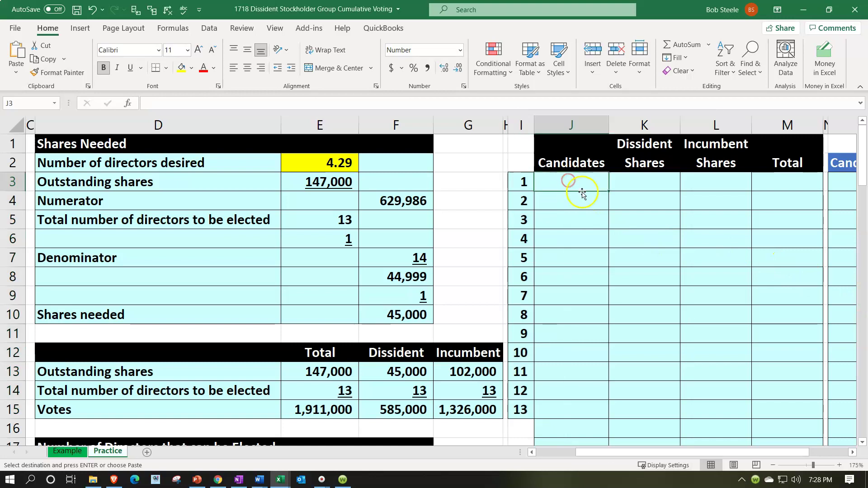
{"action": "right_click", "coordinate": [566, 179]}
{"action": "left_click", "coordinate": [608, 209]}
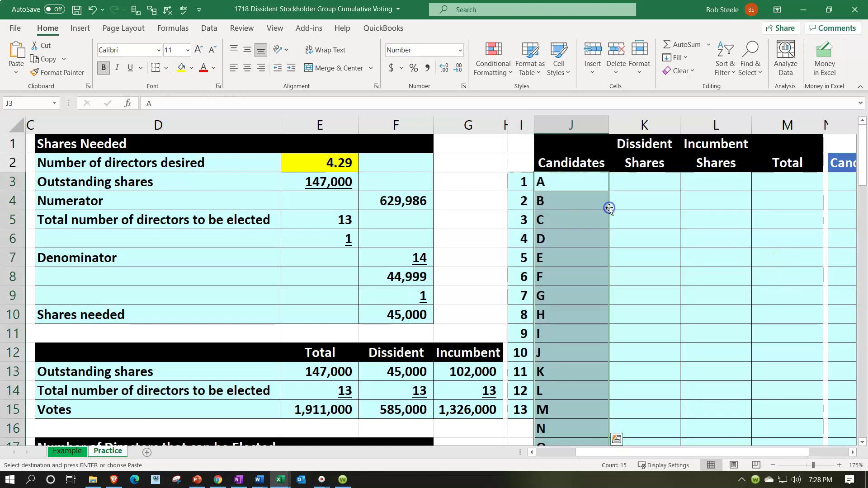
{"action": "left_click", "coordinate": [247, 68]}
Step: Divide the dissident's votes among four candidates in K3 with the formula =F15/4
{"action": "left_click_drag", "start_coordinate": [520, 182], "coordinate": [612, 233]}
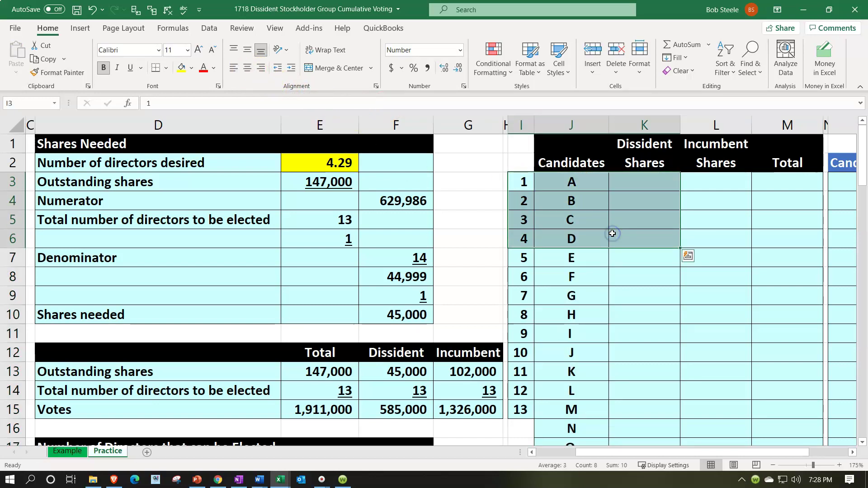
{"action": "left_click", "coordinate": [633, 181]}
{"action": "type", "text": "="}
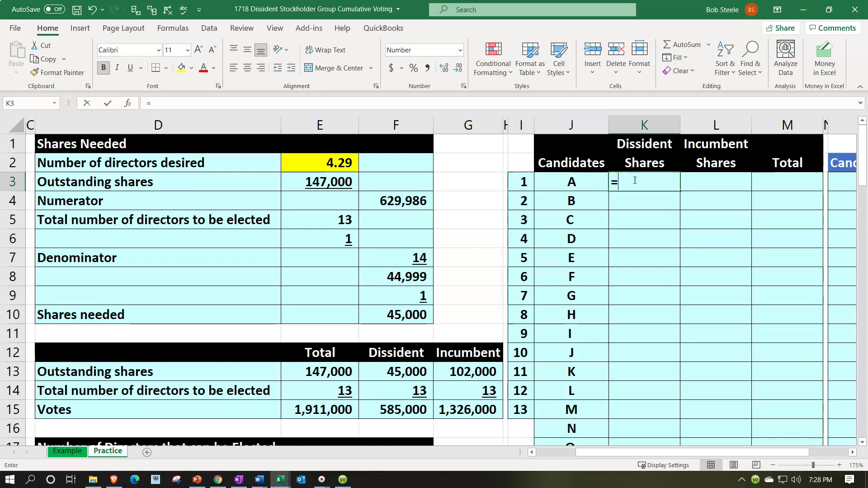
{"action": "key", "text": "Down"}
{"action": "key", "text": "Down"}
{"action": "key", "text": "Down"}
{"action": "key", "text": "Down"}
{"action": "key", "text": "Down"}
{"action": "key", "text": "Down"}
{"action": "key", "text": "Down"}
{"action": "key", "text": "Down"}
{"action": "key", "text": "Down"}
{"action": "key", "text": "Down"}
{"action": "key", "text": "Down"}
{"action": "key", "text": "Left"}
{"action": "key", "text": "Left"}
{"action": "key", "text": "Left"}
{"action": "key", "text": "Left"}
{"action": "key", "text": "Down"}
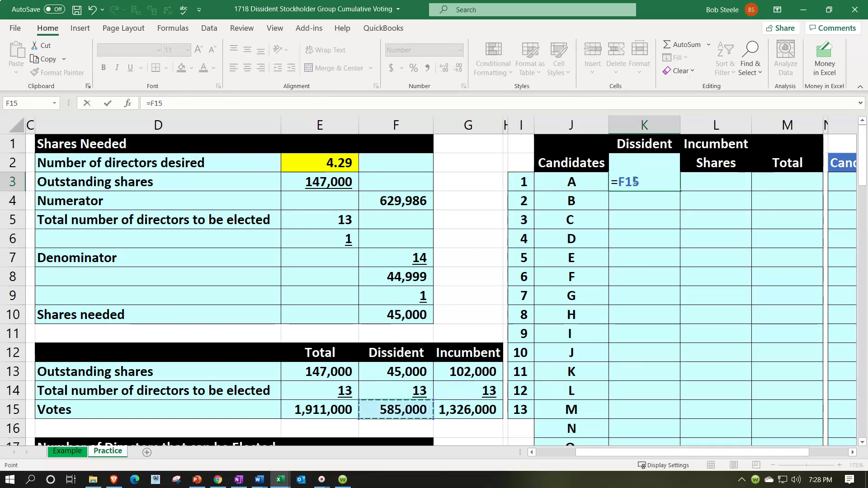
{"action": "type", "text": "/4"}
{"action": "key", "text": "Return"}
Step: Repeat the dissident share amount for candidates B to D in K4:K6 by referencing the cell above each one
{"action": "type", "text": "+"}
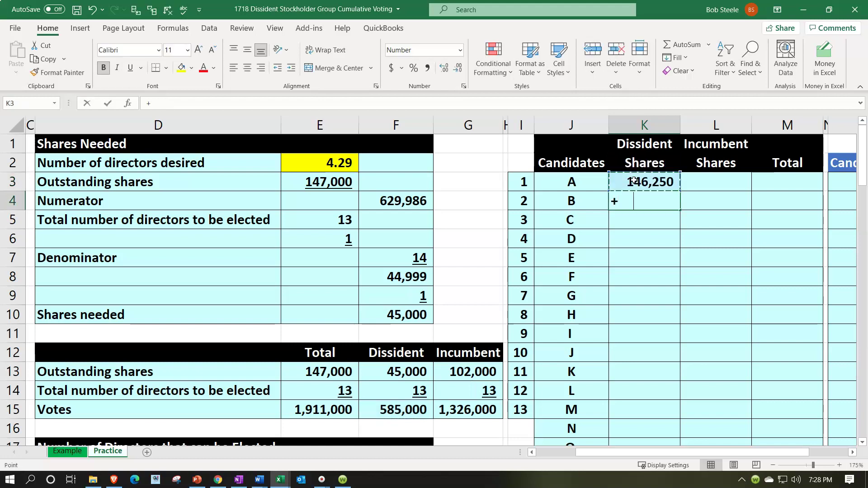
{"action": "key", "text": "Up"}
{"action": "key", "text": "Return"}
{"action": "type", "text": "+"}
{"action": "key", "text": "Up"}
{"action": "key", "text": "Return"}
{"action": "type", "text": "+"}
{"action": "key", "text": "Up"}
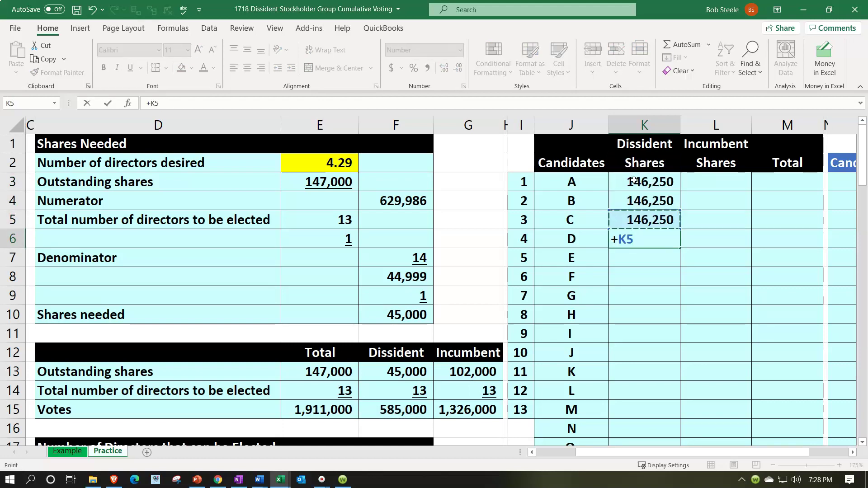
{"action": "key", "text": "Return"}
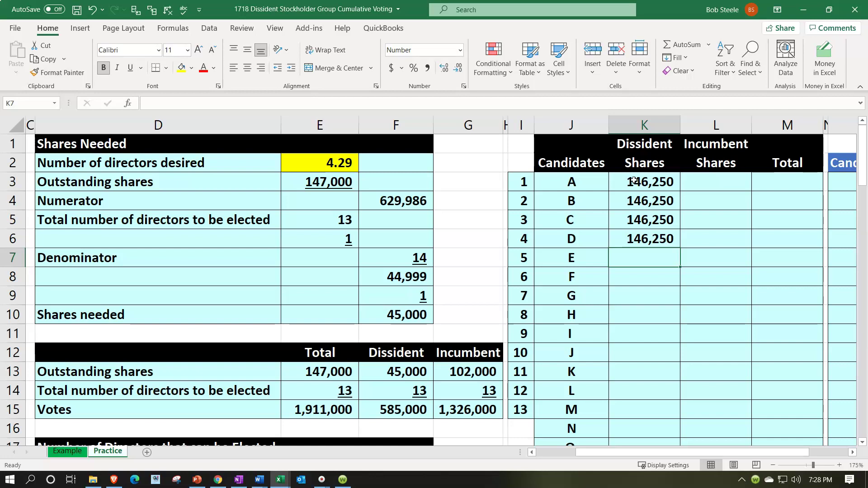
Step: Enter 146251 as the incumbent shares for candidate E in L7
{"action": "left_click_drag", "start_coordinate": [694, 179], "coordinate": [699, 238]}
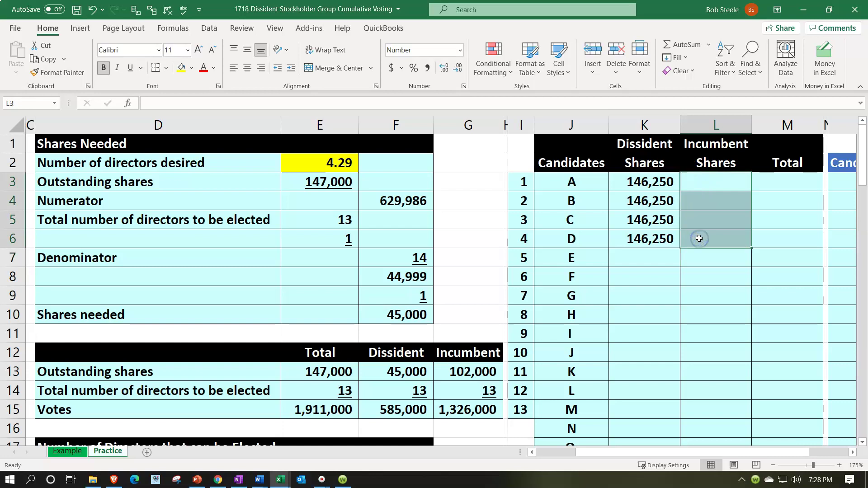
{"action": "left_click", "coordinate": [709, 257]}
{"action": "scroll", "coordinate": [709, 257], "scroll_direction": "down", "scroll_amount": 1}
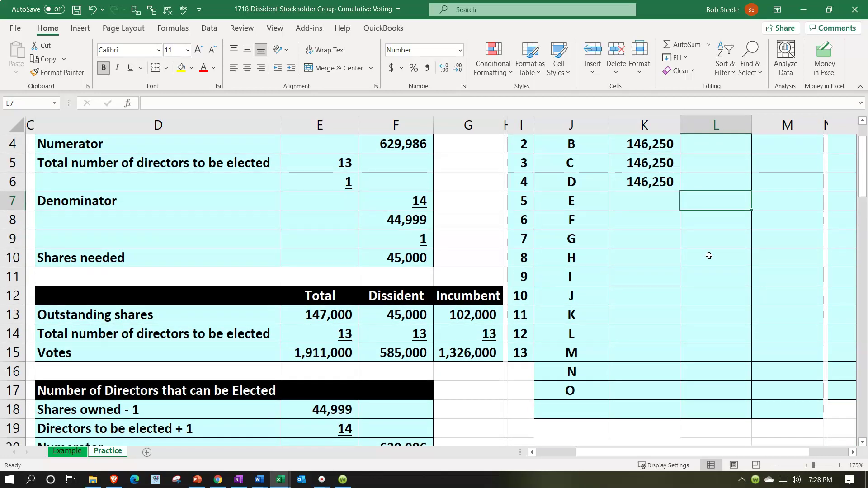
{"action": "left_click", "coordinate": [746, 182]}
{"action": "type", "text": "146,"}
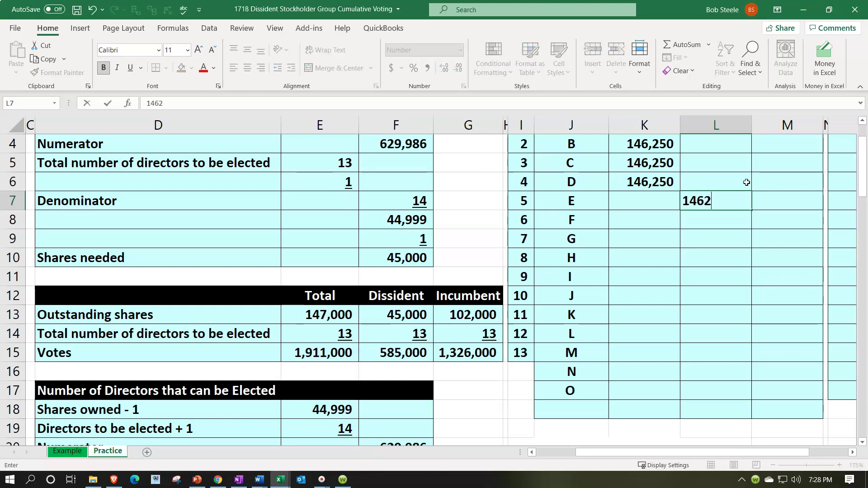
{"action": "type", "text": "251"}
{"action": "key", "text": "Return"}
Step: Reference L7 in L8 with =+L7 and fill the formula down to candidate M in L15
{"action": "key", "text": "Up"}
{"action": "key", "text": "Return"}
{"action": "left_click", "coordinate": [740, 226]}
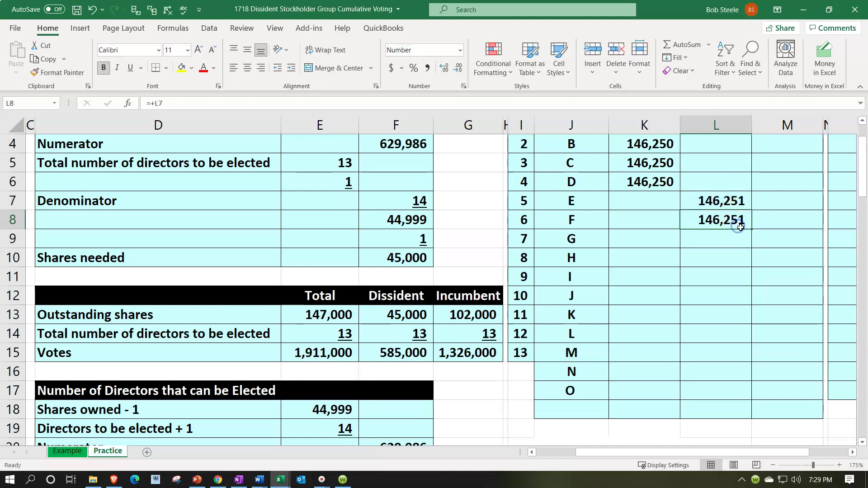
{"action": "left_click_drag", "start_coordinate": [752, 229], "coordinate": [744, 353]}
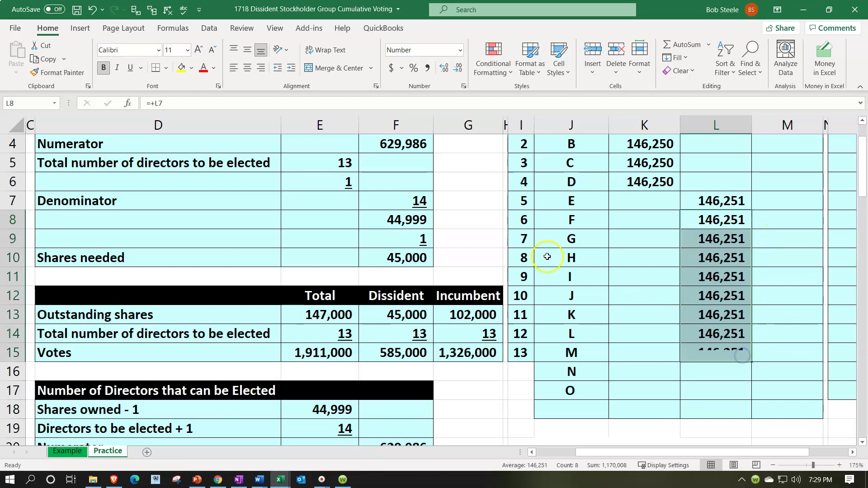
Step: Calculate the incumbent's leftover votes for candidate N in L16 with the formula =G15-SUM(L7:L15)
{"action": "left_click_drag", "start_coordinate": [520, 200], "coordinate": [534, 355]}
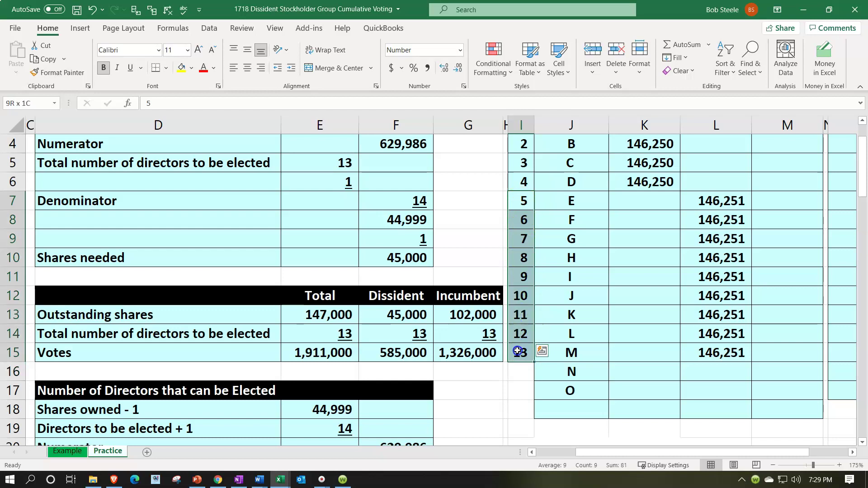
{"action": "scroll", "coordinate": [639, 295], "scroll_direction": "up", "scroll_amount": 1}
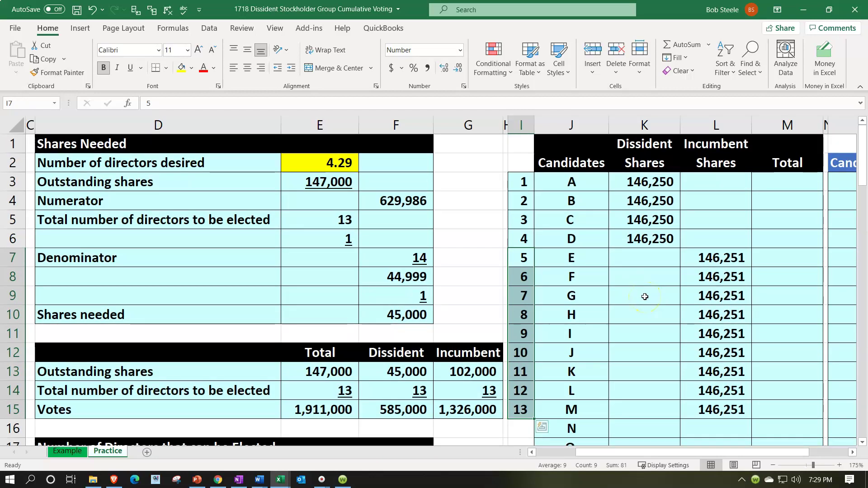
{"action": "scroll", "coordinate": [644, 296], "scroll_direction": "down", "scroll_amount": 1}
{"action": "left_click", "coordinate": [709, 368]}
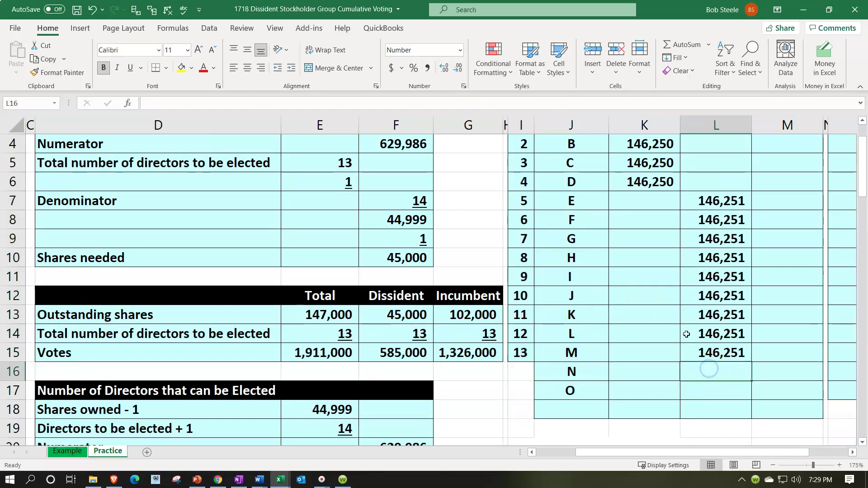
{"action": "type", "text": "="}
{"action": "key", "text": "Left"}
{"action": "key", "text": "Left"}
{"action": "key", "text": "Left"}
{"action": "key", "text": "Left"}
{"action": "key", "text": "Left"}
{"action": "key", "text": "Up"}
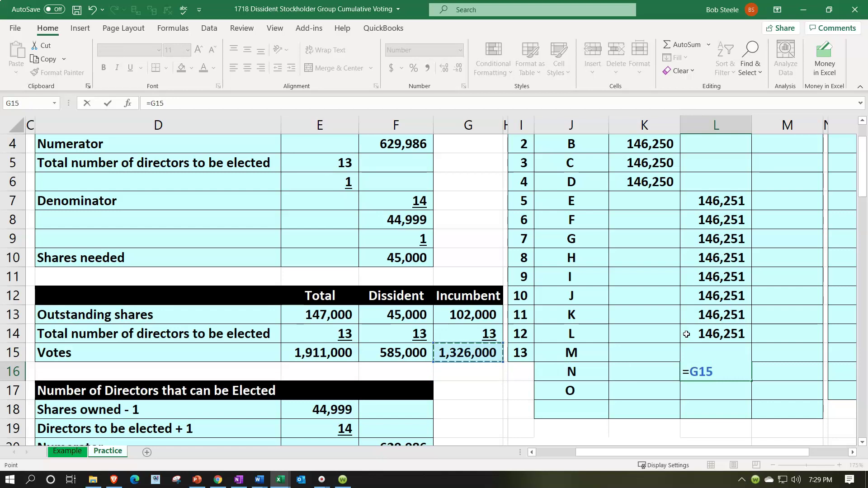
{"action": "type", "text": "-sum("}
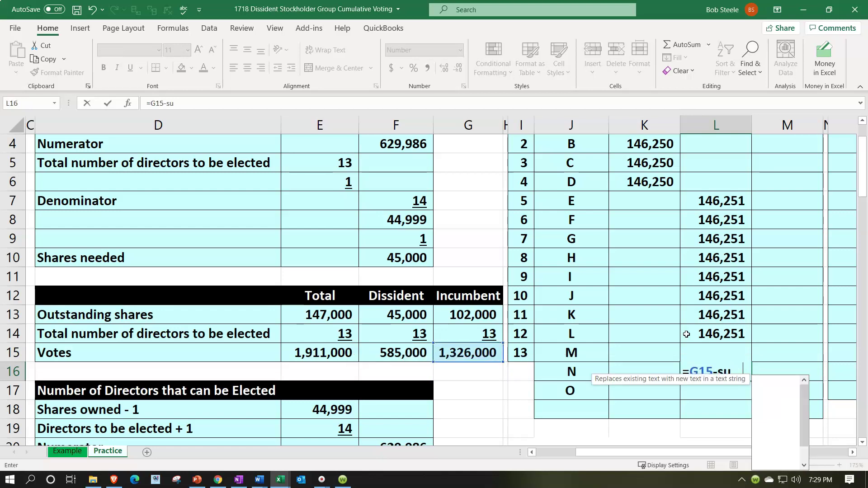
{"action": "key", "text": "Up"}
{"action": "key", "text": "shift+Up"}
{"action": "key", "text": "shift+Up"}
{"action": "key", "text": "shift+Up"}
{"action": "key", "text": "shift+Up"}
{"action": "key", "text": "shift+Up"}
{"action": "key", "text": "shift+Up"}
{"action": "key", "text": "shift+Up"}
{"action": "key", "text": "shift+Up"}
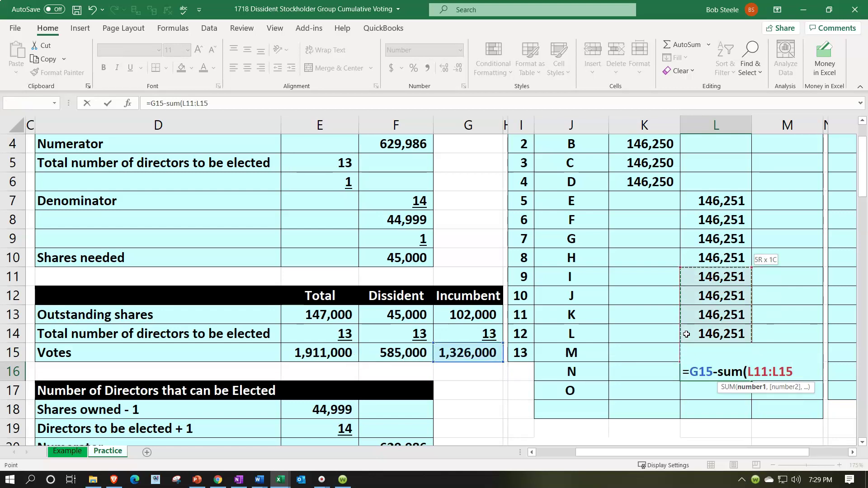
{"action": "key", "text": "Return"}
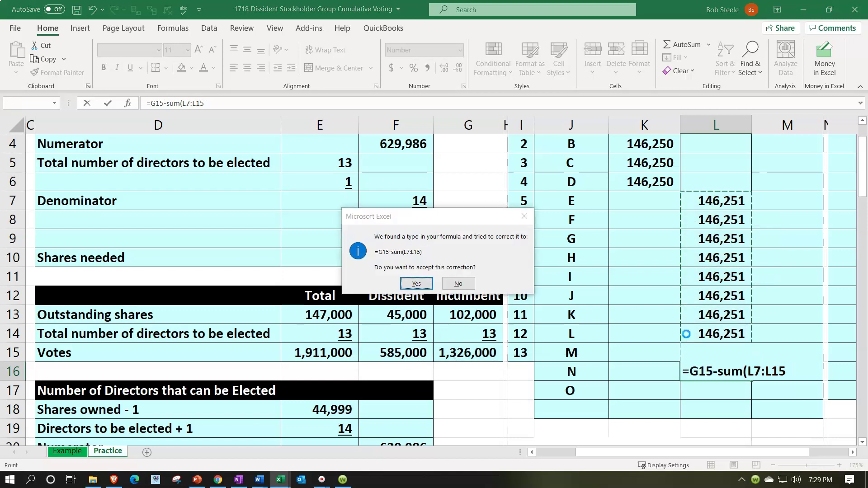
{"action": "key", "text": "Return"}
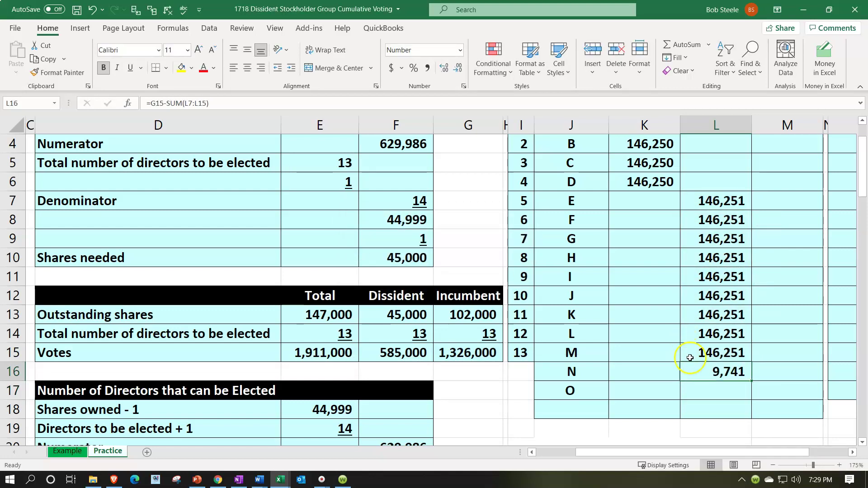
Step: Total each candidate's shares with =SUM(K3:L3) in M3 and fill the formula down to M17
{"action": "scroll", "coordinate": [698, 369], "scroll_direction": "up", "scroll_amount": 1}
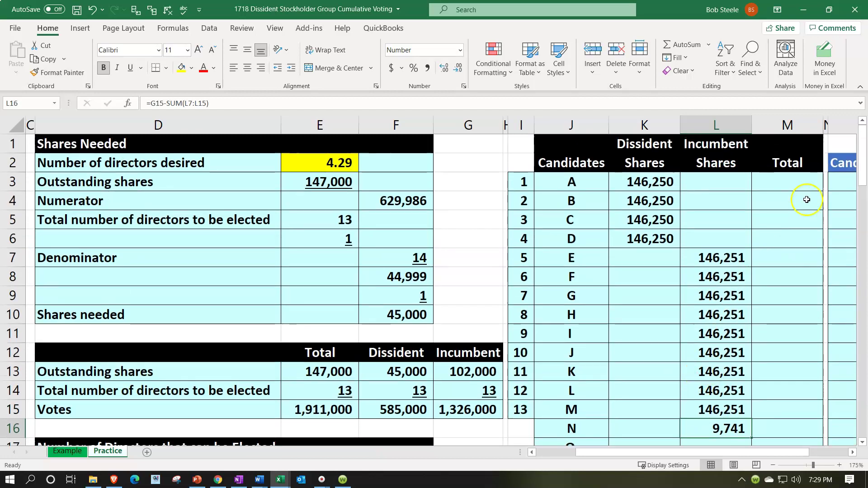
{"action": "left_click", "coordinate": [807, 189]}
{"action": "type", "text": "=sum("}
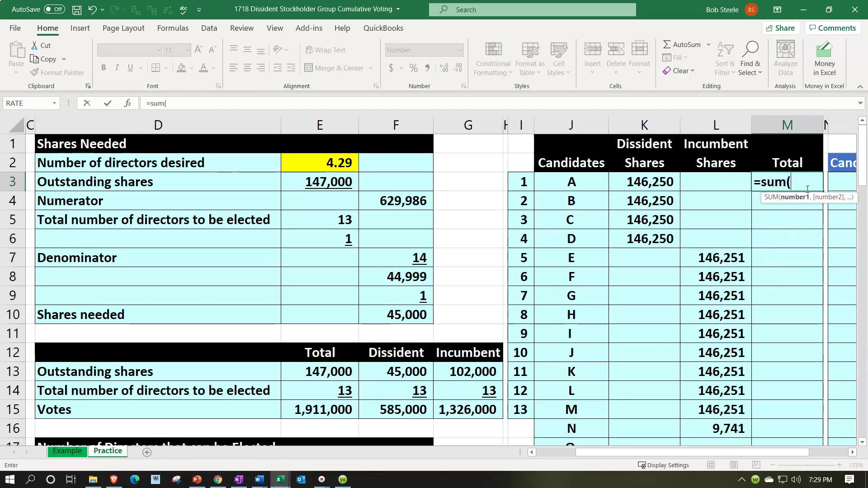
{"action": "left_click_drag", "start_coordinate": [723, 183], "coordinate": [583, 185]}
{"action": "key", "text": "Return"}
{"action": "left_click", "coordinate": [807, 189]}
{"action": "left_click_drag", "start_coordinate": [822, 193], "coordinate": [811, 412]}
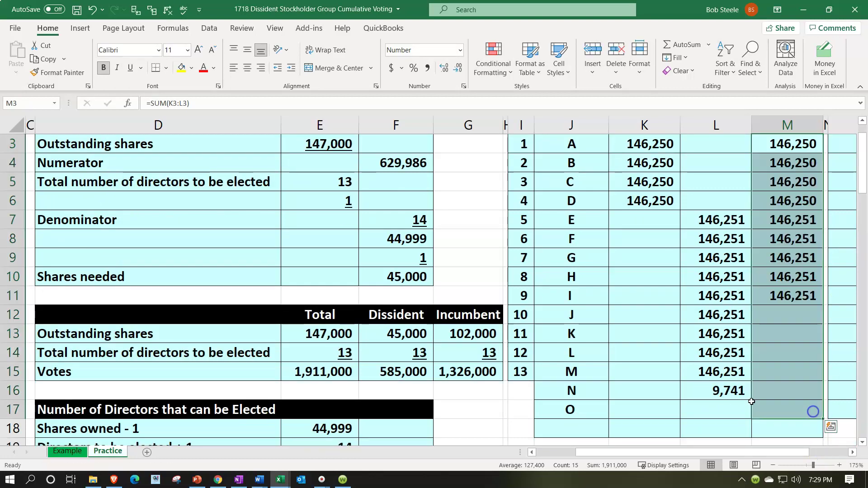
Step: Label J18 "Total" and sum the dissident shares in K18 with =SUM(K3:K17)
{"action": "left_click", "coordinate": [571, 421]}
{"action": "type", "text": "Total"}
{"action": "key", "text": "Tab"}
{"action": "type", "text": "=sum("}
{"action": "key", "text": "Up"}
{"action": "key", "text": "shift+Up"}
{"action": "key", "text": "shift+Up"}
{"action": "key", "text": "shift+Up"}
{"action": "key", "text": "shift+Up"}
{"action": "key", "text": "shift+Up"}
{"action": "key", "text": "shift+Up"}
{"action": "key", "text": "shift+Up"}
{"action": "key", "text": "shift+Up"}
{"action": "key", "text": "shift+Up"}
{"action": "key", "text": "shift+Up"}
{"action": "key", "text": "shift+Up"}
{"action": "key", "text": "shift+Up"}
{"action": "key", "text": "shift+Up"}
{"action": "key", "text": "shift+Up"}
{"action": "key", "text": "shift+Up"}
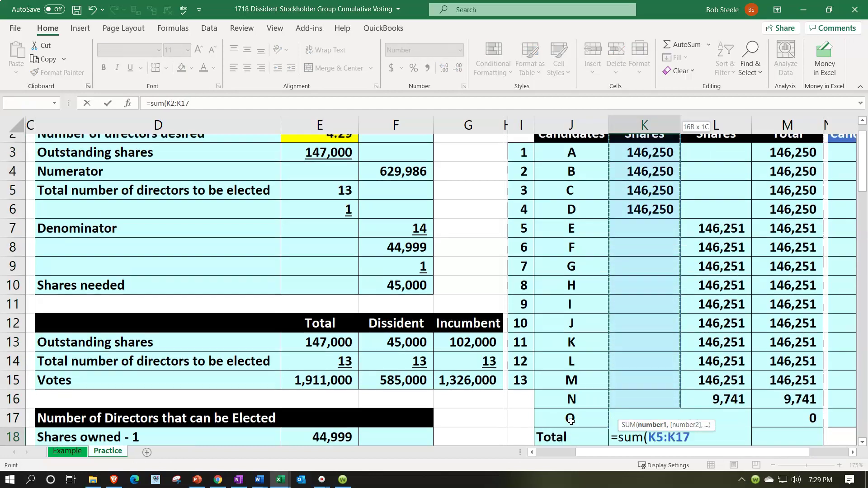
{"action": "key", "text": "Return"}
Step: Copy the sum formula from K18 to the incumbent and total columns in L18:M18
{"action": "key", "text": "Up"}
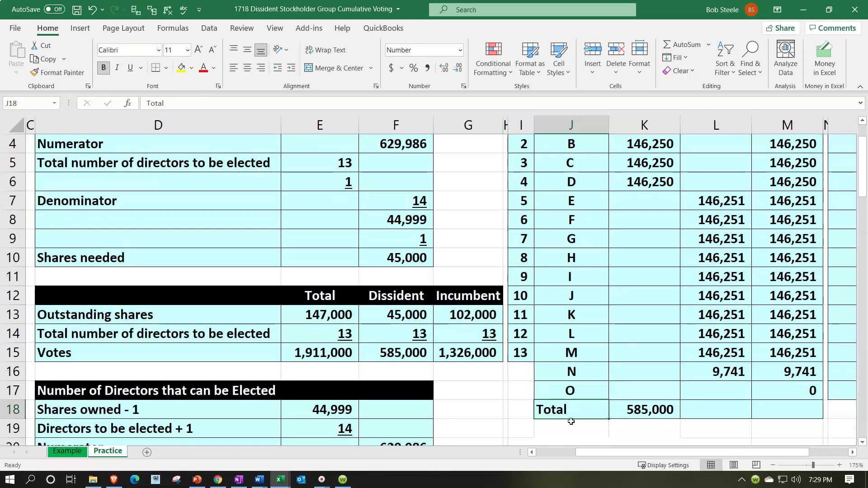
{"action": "key", "text": "Right"}
{"action": "key", "text": "ctrl+c"}
{"action": "key", "text": "Right"}
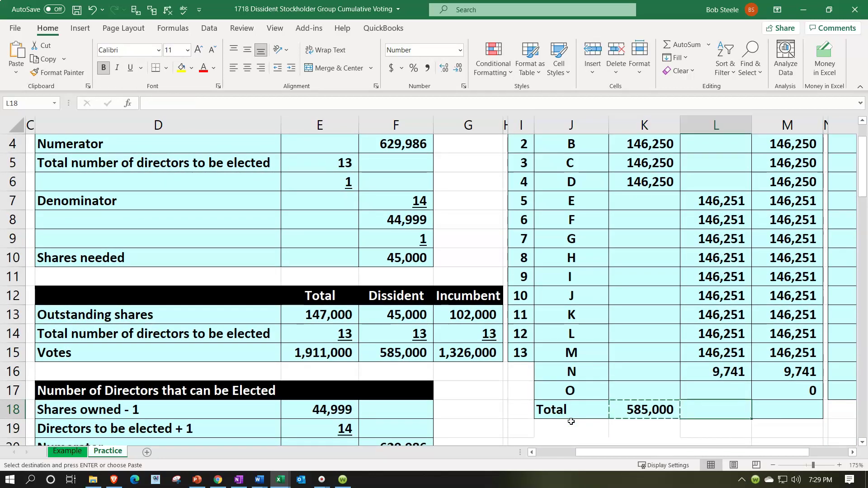
{"action": "key", "text": "shift+Right"}
{"action": "key", "text": "ctrl+v"}
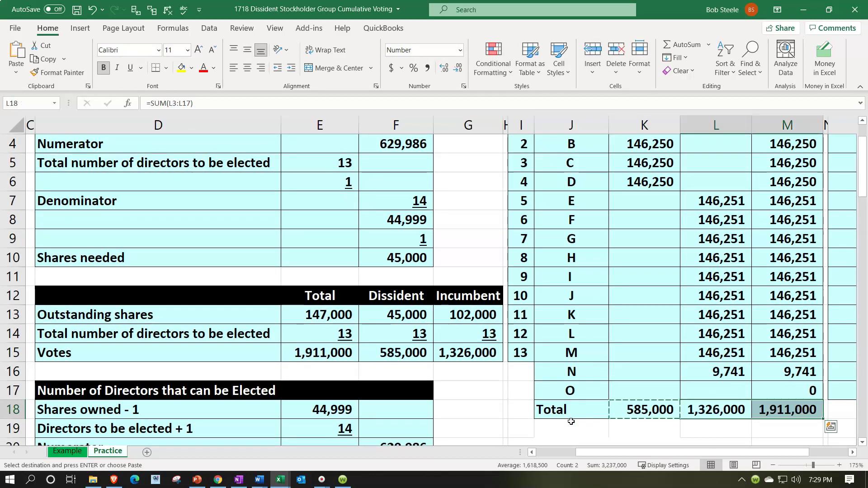
Step: Compare the column totals in row 18 with the dissident, incumbent and total votes in row 15
{"action": "key", "text": "Left"}
{"action": "left_click", "coordinate": [386, 353]}
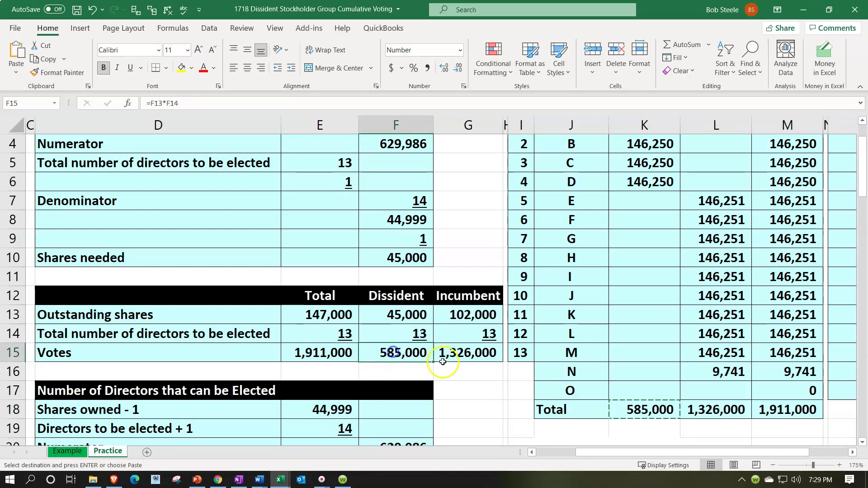
{"action": "left_click", "coordinate": [470, 353]}
{"action": "left_click", "coordinate": [746, 413]}
{"action": "left_click", "coordinate": [787, 409]}
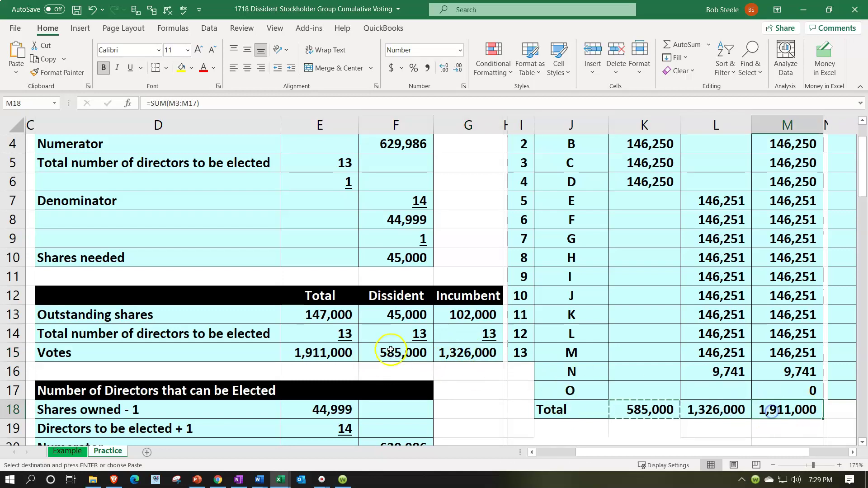
{"action": "left_click", "coordinate": [330, 353]}
Step: Shade the rows of candidates A to D in J3:M6 with light green fill
{"action": "scroll", "coordinate": [699, 360], "scroll_direction": "up", "scroll_amount": 1}
{"action": "scroll", "coordinate": [698, 360], "scroll_direction": "up", "scroll_amount": 1}
{"action": "left_click_drag", "start_coordinate": [592, 181], "coordinate": [755, 239]}
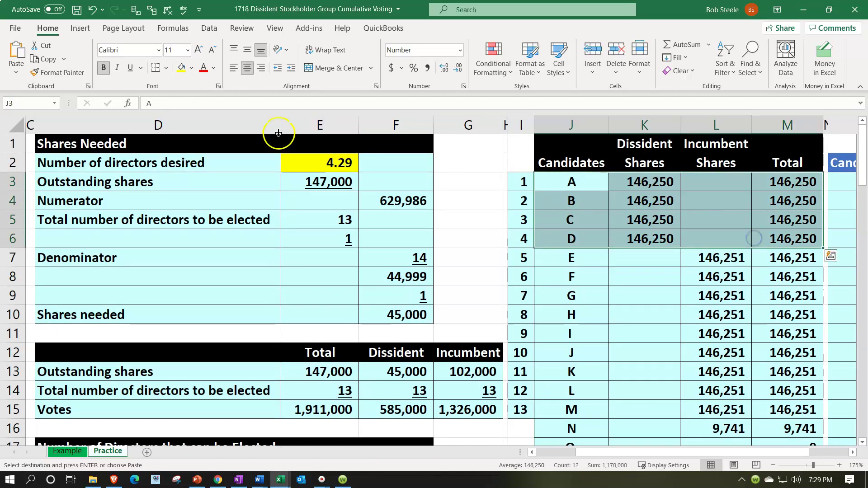
{"action": "left_click", "coordinate": [191, 68]}
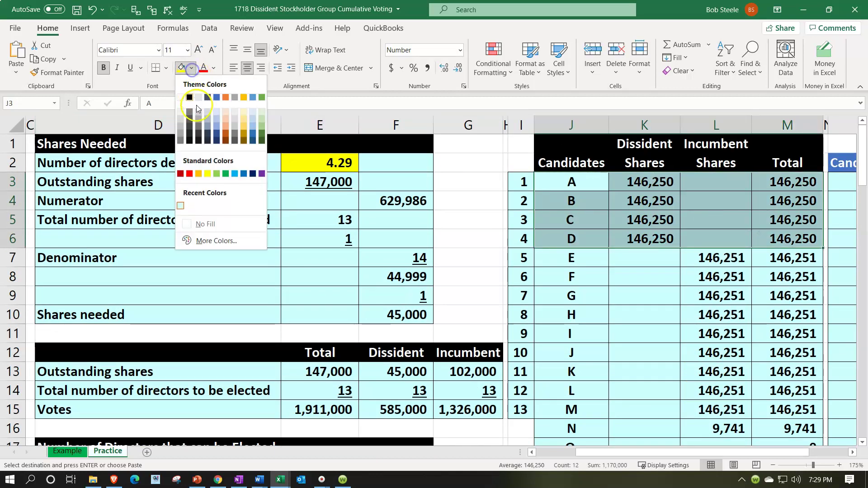
{"action": "left_click", "coordinate": [216, 173]}
{"action": "left_click", "coordinate": [587, 302]}
Step: Copy the candidate letters J3:J17 and totals M3:M17 and paste them as values into the table at O3
{"action": "key", "text": "Right"}
{"action": "key", "text": "Right"}
{"action": "key", "text": "Right"}
{"action": "key", "text": "Right"}
{"action": "key", "text": "Right"}
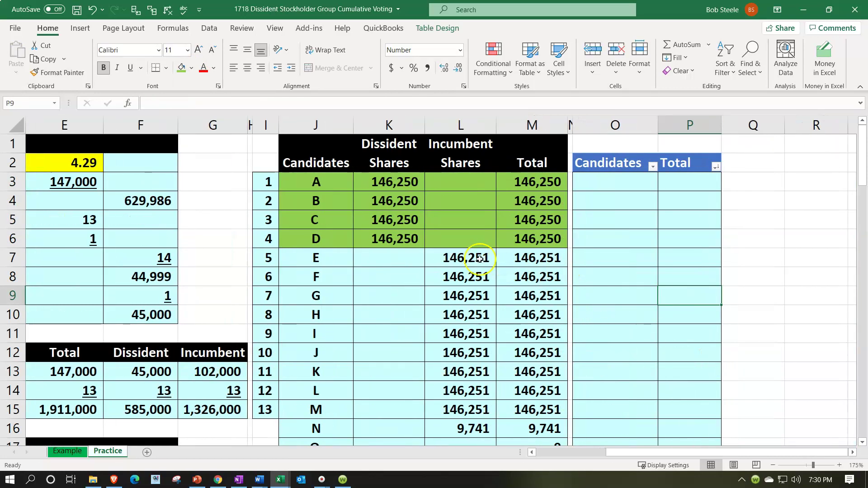
{"action": "left_click_drag", "start_coordinate": [319, 180], "coordinate": [324, 391]}
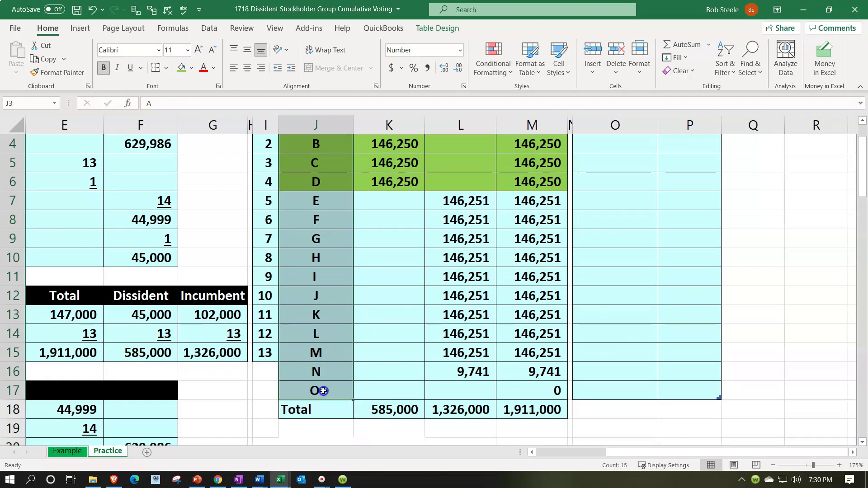
{"action": "scroll", "coordinate": [514, 184], "scroll_direction": "up", "scroll_amount": 1}
{"action": "left_click_drag", "start_coordinate": [514, 183], "coordinate": [509, 388]}
{"action": "key", "text": "ctrl+c"}
{"action": "scroll", "coordinate": [679, 254], "scroll_direction": "up", "scroll_amount": 1}
{"action": "left_click", "coordinate": [616, 180]}
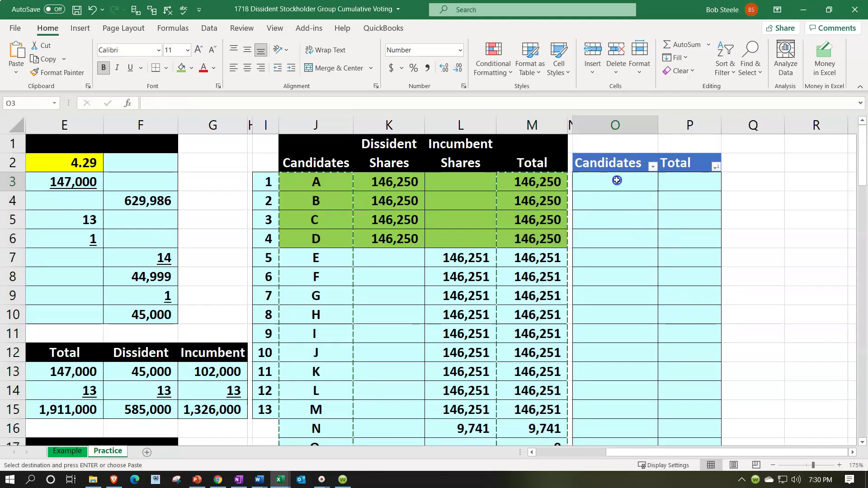
{"action": "right_click", "coordinate": [616, 180]}
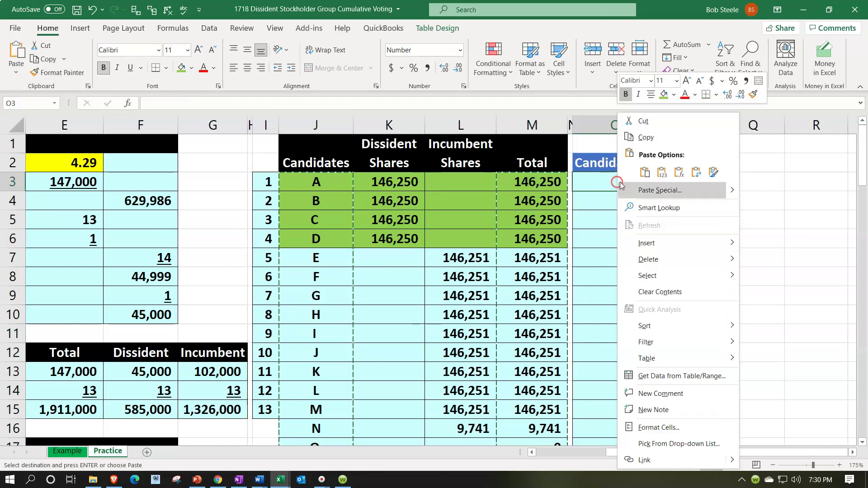
{"action": "left_click", "coordinate": [662, 173]}
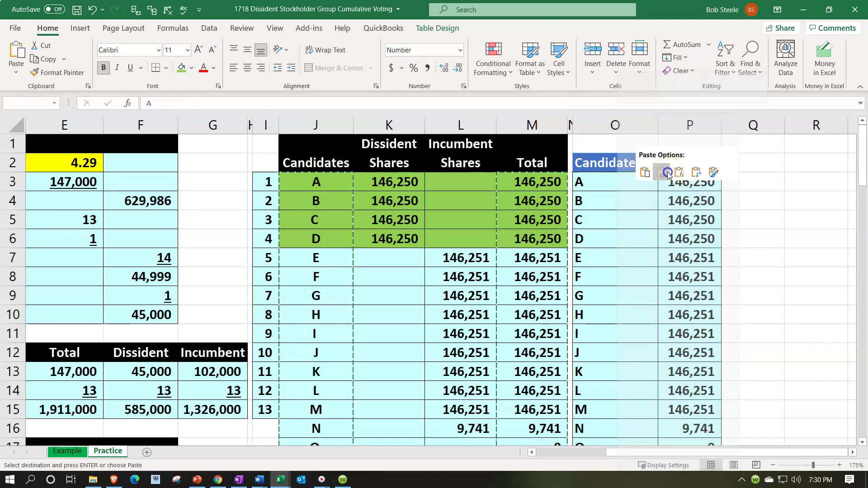
Step: Shade candidates A to D in O3:P6 light green and sort the table by Total from largest to smallest
{"action": "left_click_drag", "start_coordinate": [628, 178], "coordinate": [678, 239]}
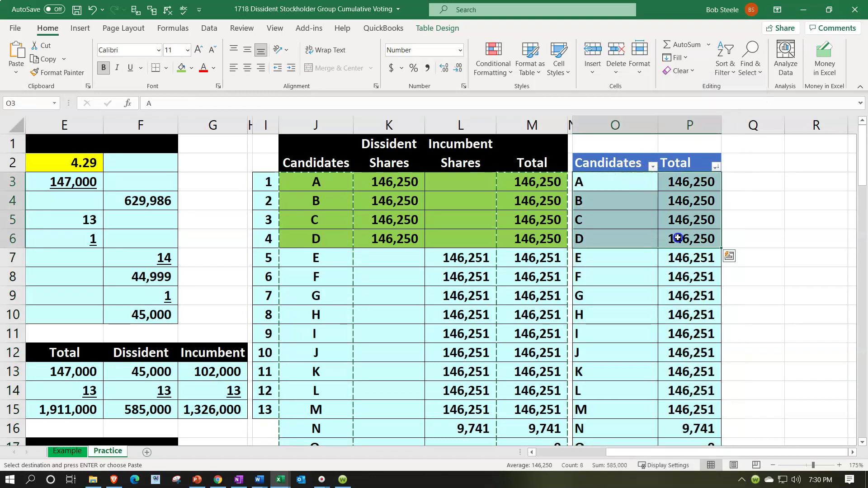
{"action": "left_click", "coordinate": [181, 68]}
{"action": "left_click", "coordinate": [642, 185]}
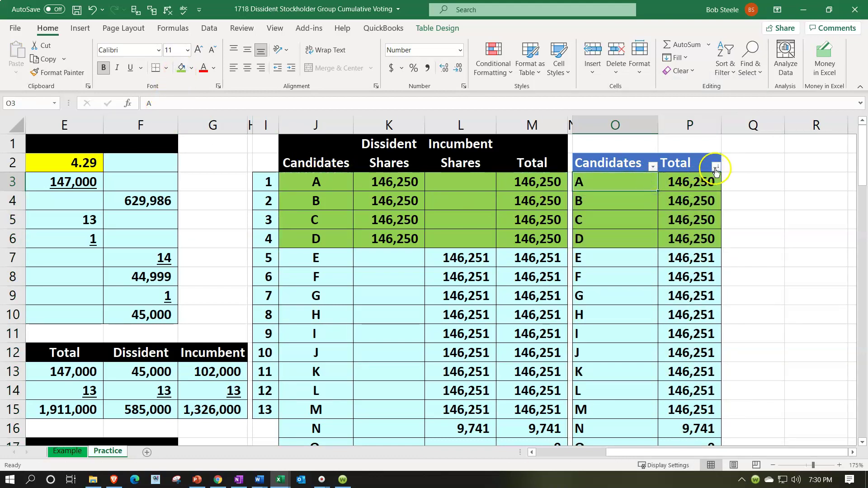
{"action": "left_click", "coordinate": [715, 166]}
{"action": "left_click", "coordinate": [657, 195]}
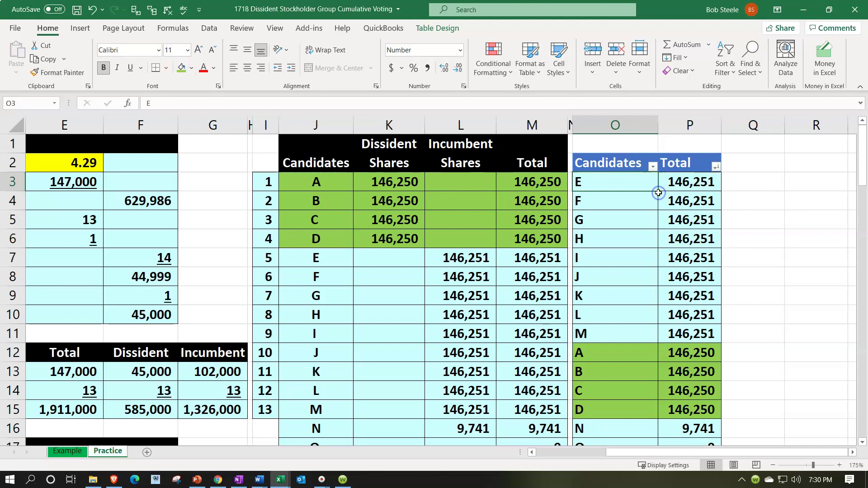
Step: Examine the sorted candidate table in O3:P17, comparing the last winning candidate in row 15 with the next one in row 16
{"action": "scroll", "coordinate": [685, 358], "scroll_direction": "down", "scroll_amount": 1}
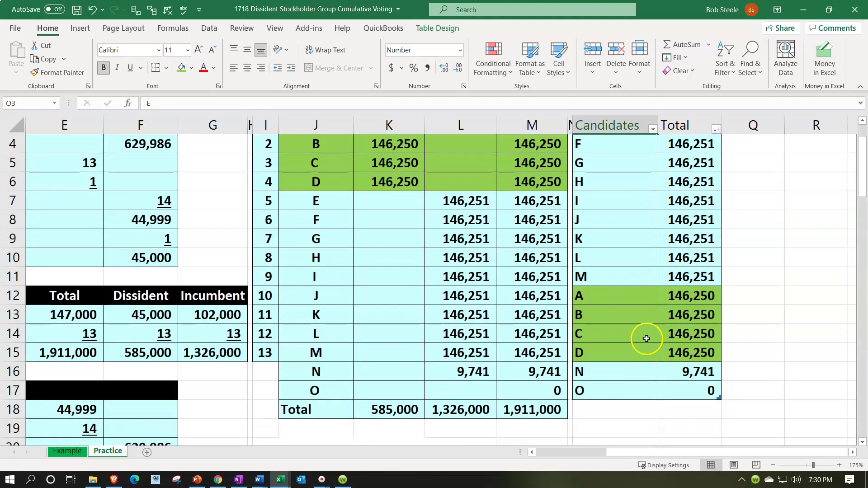
{"action": "left_click", "coordinate": [584, 359]}
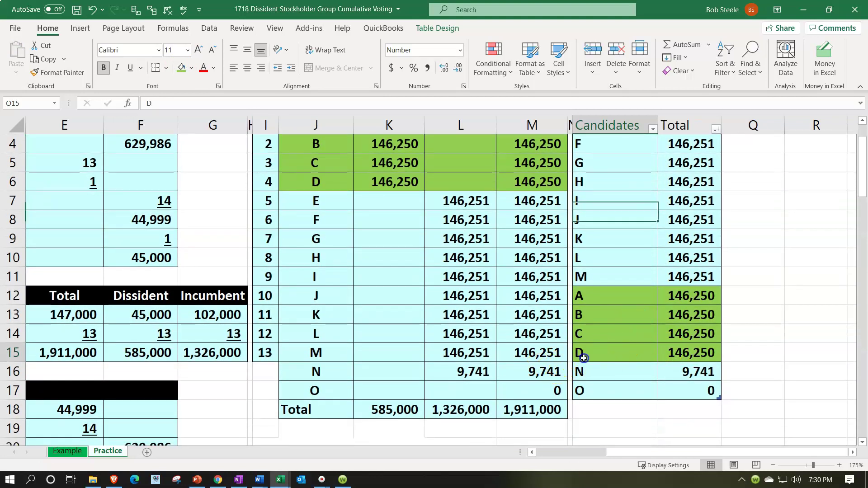
{"action": "key", "text": "Left"}
{"action": "key", "text": "Left"}
{"action": "key", "text": "Left"}
{"action": "key", "text": "Left"}
{"action": "key", "text": "Left"}
{"action": "key", "text": "Left"}
{"action": "key", "text": "Right"}
{"action": "key", "text": "Right"}
{"action": "key", "text": "Right"}
{"action": "key", "text": "Right"}
{"action": "key", "text": "Right"}
{"action": "key", "text": "Down"}
{"action": "key", "text": "Right"}
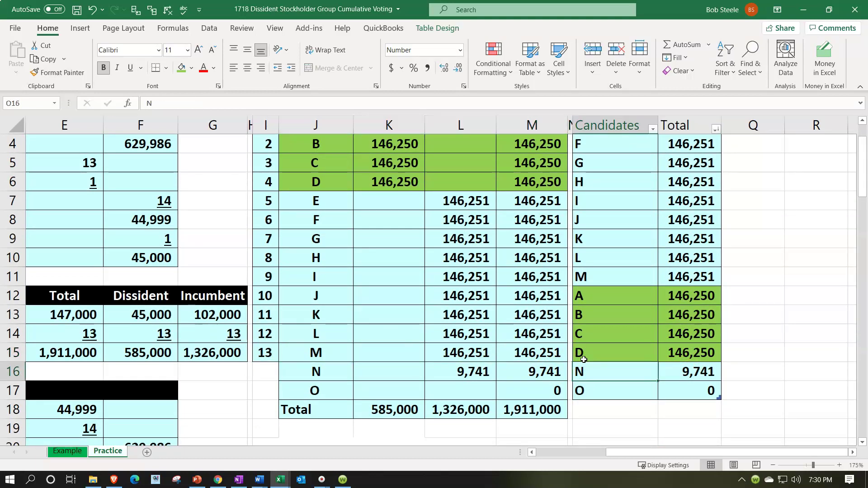
{"action": "scroll", "coordinate": [583, 360], "scroll_direction": "up", "scroll_amount": 1}
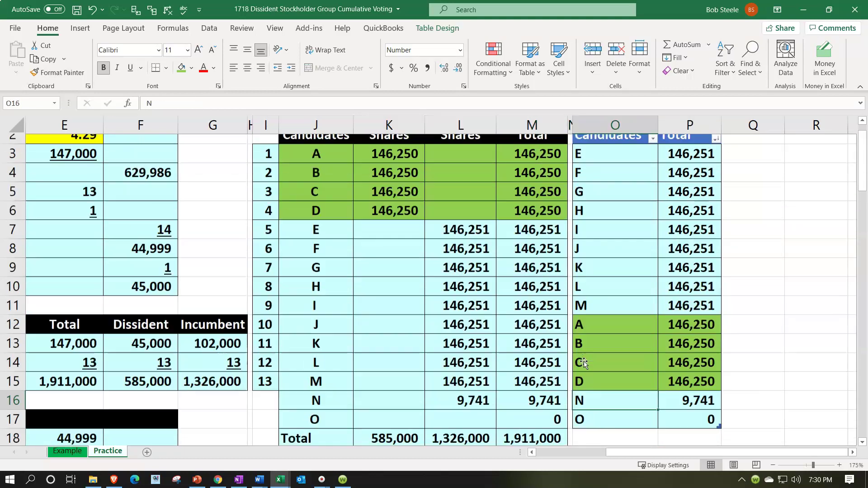
Step: Paste the calculation labels, from Number of directors desired to Shares needed, into D39:D47 of the second Shares Needed block
{"action": "left_click_drag", "start_coordinate": [729, 454], "coordinate": [601, 453]}
{"action": "scroll", "coordinate": [274, 333], "scroll_direction": "down", "scroll_amount": 7}
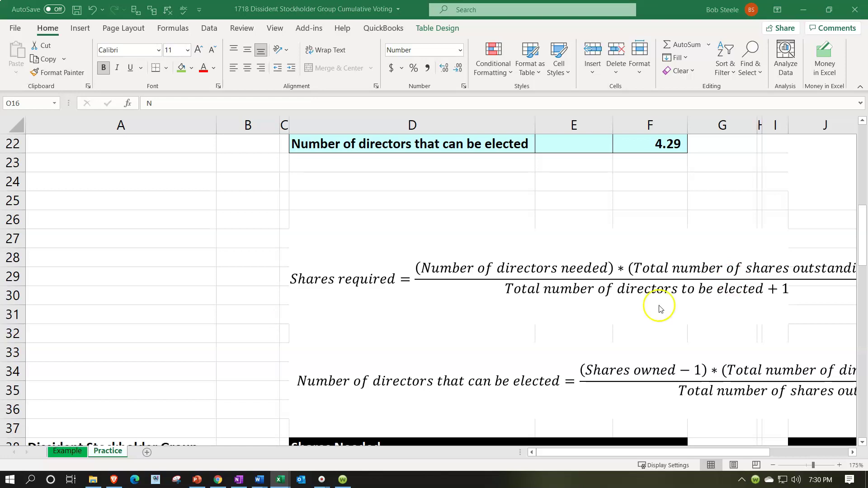
{"action": "scroll", "coordinate": [156, 271], "scroll_direction": "down", "scroll_amount": 4}
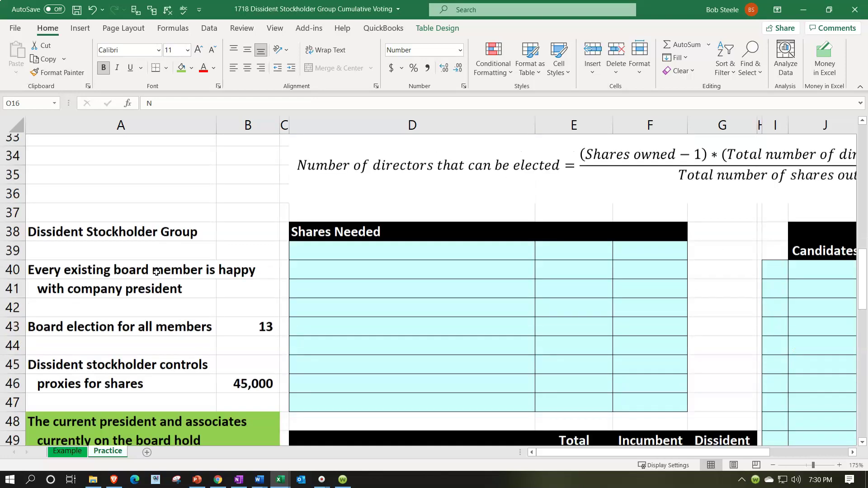
{"action": "scroll", "coordinate": [156, 272], "scroll_direction": "down", "scroll_amount": 1}
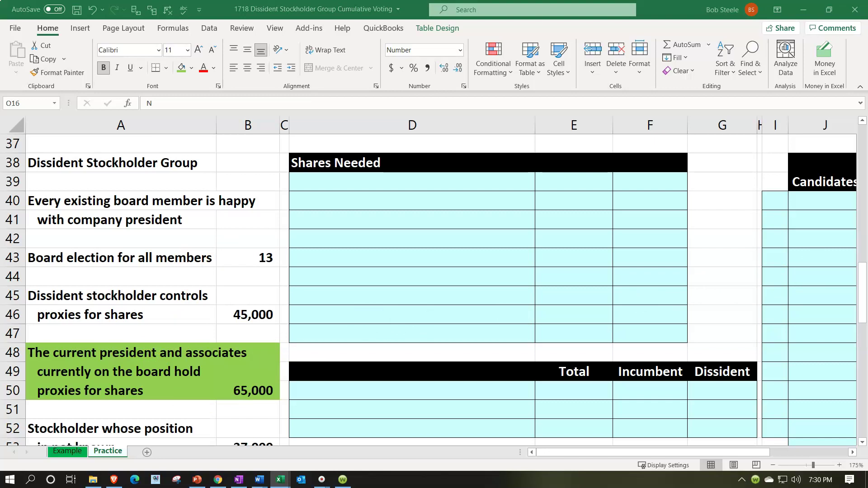
{"action": "left_click", "coordinate": [400, 177]}
{"action": "key", "text": "ctrl+v"}
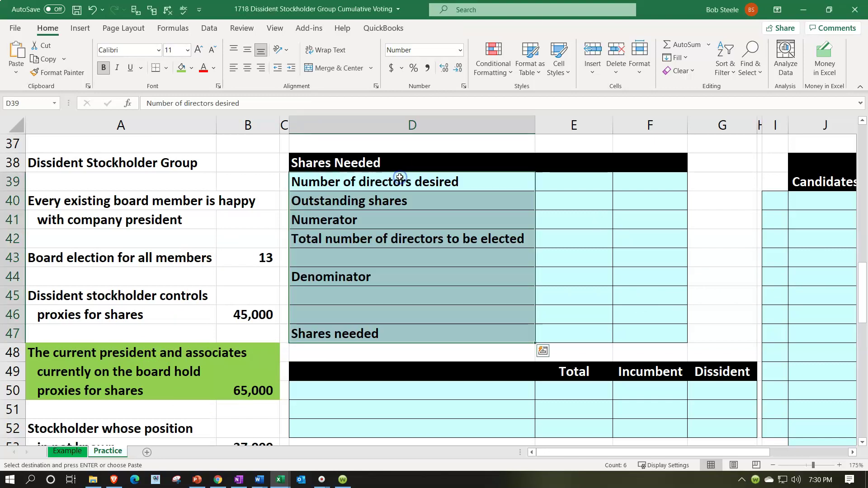
Step: Set the number of directors desired in E39 to 5 and fill the cell yellow
{"action": "scroll", "coordinate": [334, 348], "scroll_direction": "down", "scroll_amount": 1}
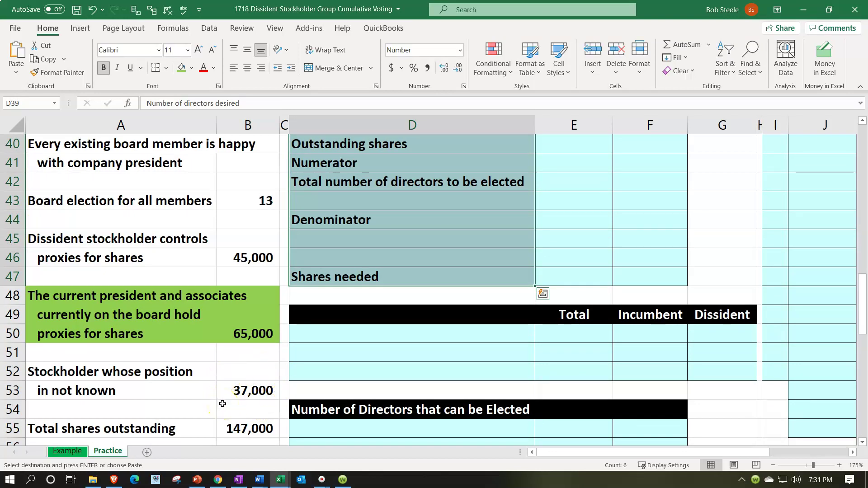
{"action": "scroll", "coordinate": [222, 404], "scroll_direction": "up", "scroll_amount": 1}
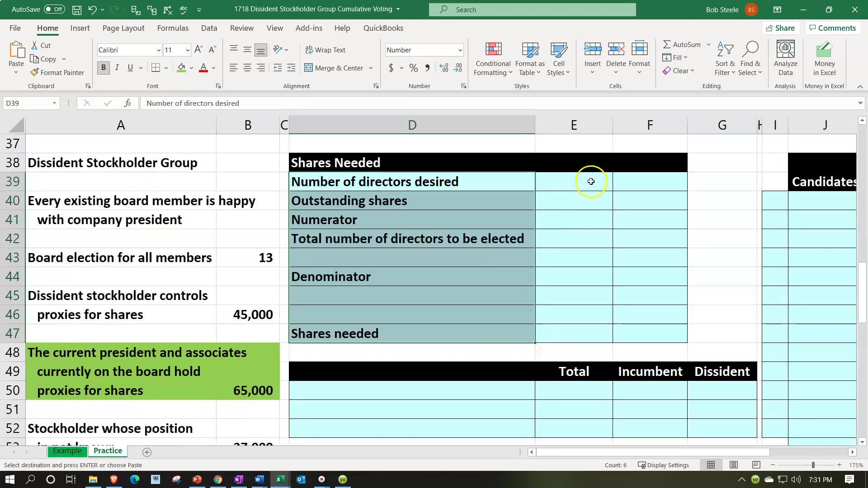
{"action": "left_click", "coordinate": [591, 181]}
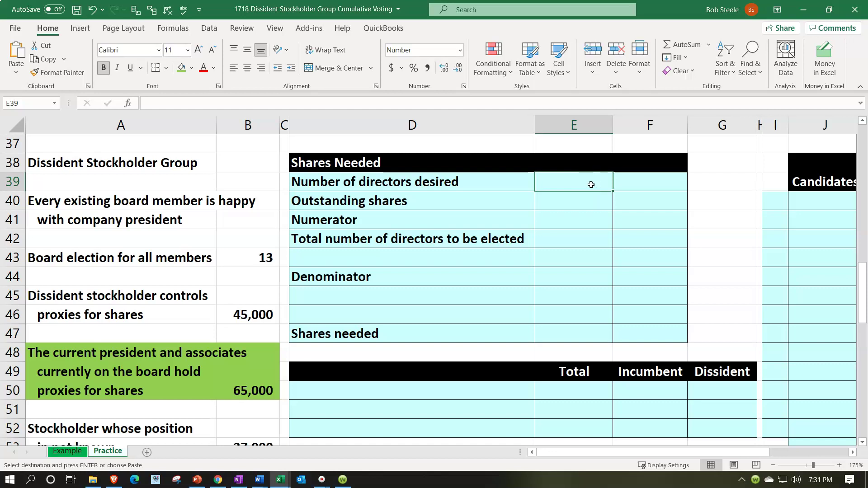
{"action": "type", "text": "5"}
{"action": "key", "text": "Return"}
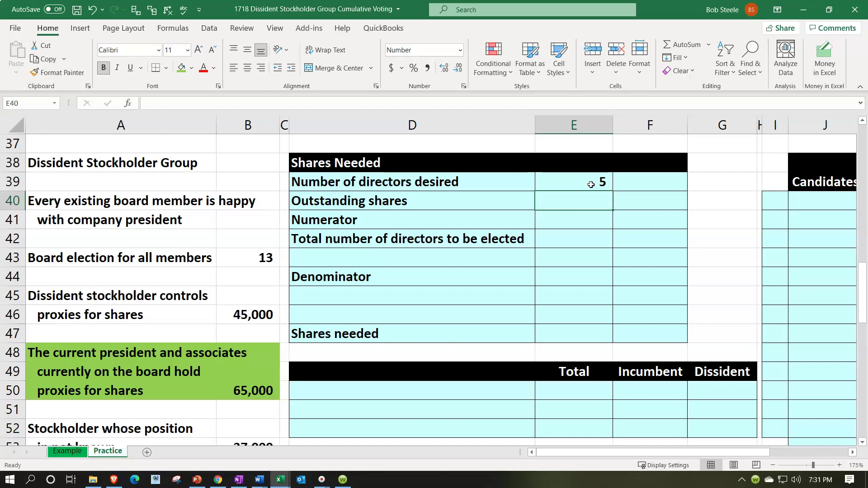
{"action": "left_click", "coordinate": [591, 184]}
{"action": "right_click", "coordinate": [591, 185]}
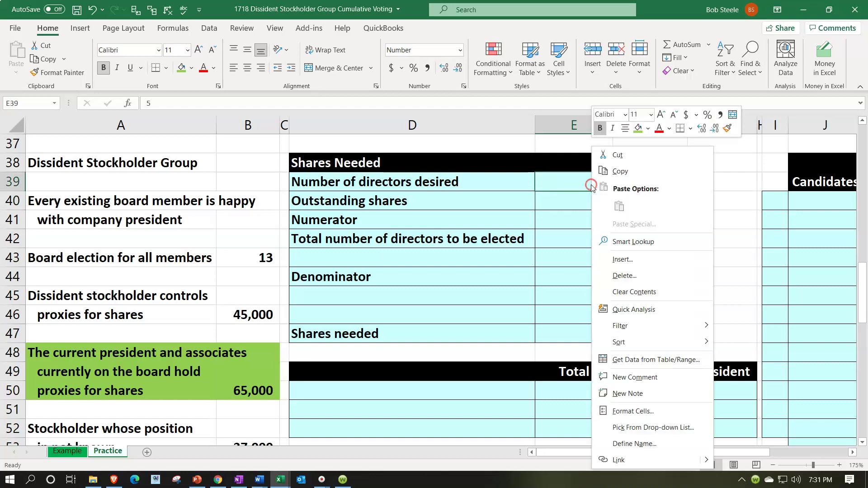
{"action": "left_click", "coordinate": [648, 129]}
{"action": "left_click", "coordinate": [668, 234]}
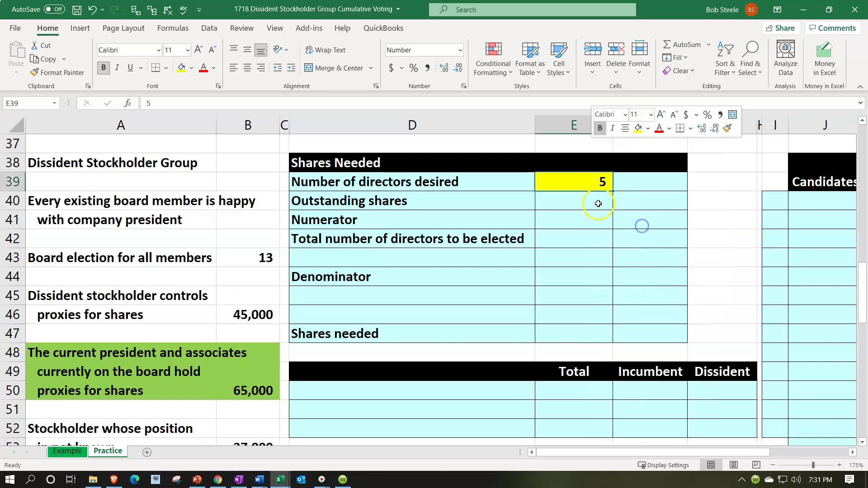
Step: Link the outstanding shares in E40 to the total shares outstanding with =B55 and underline the cell
{"action": "left_click", "coordinate": [595, 201]}
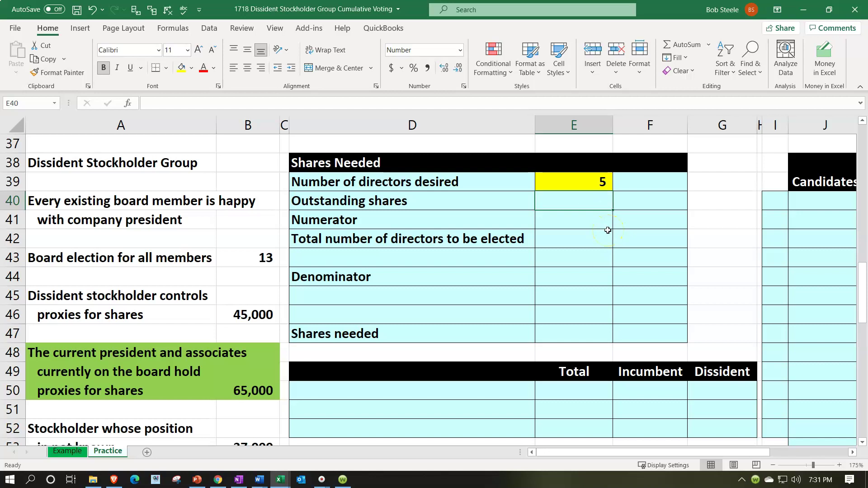
{"action": "type", "text": "="}
{"action": "key", "text": "Down"}
{"action": "key", "text": "Down"}
{"action": "key", "text": "Down"}
{"action": "key", "text": "Down"}
{"action": "key", "text": "Down"}
{"action": "key", "text": "Down"}
{"action": "key", "text": "Down"}
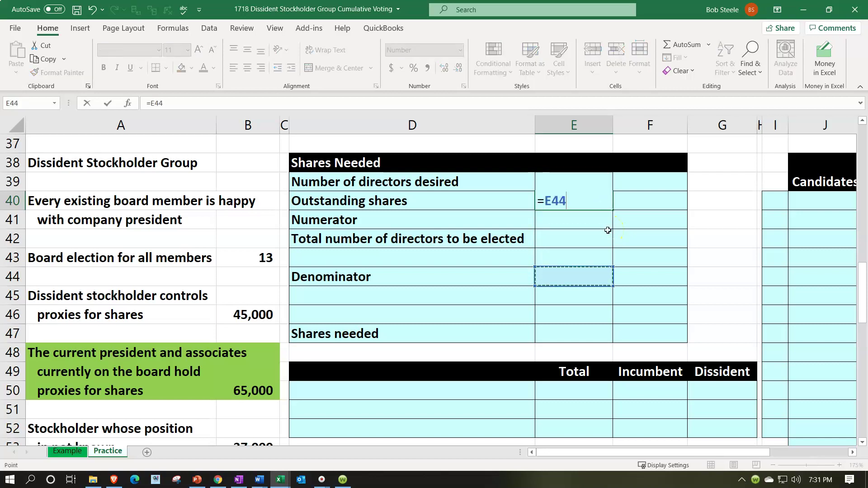
{"action": "key", "text": "Down"}
{"action": "key", "text": "Down"}
{"action": "key", "text": "Down"}
{"action": "key", "text": "Down"}
{"action": "key", "text": "Down"}
{"action": "key", "text": "Down"}
{"action": "key", "text": "Left"}
{"action": "key", "text": "Left"}
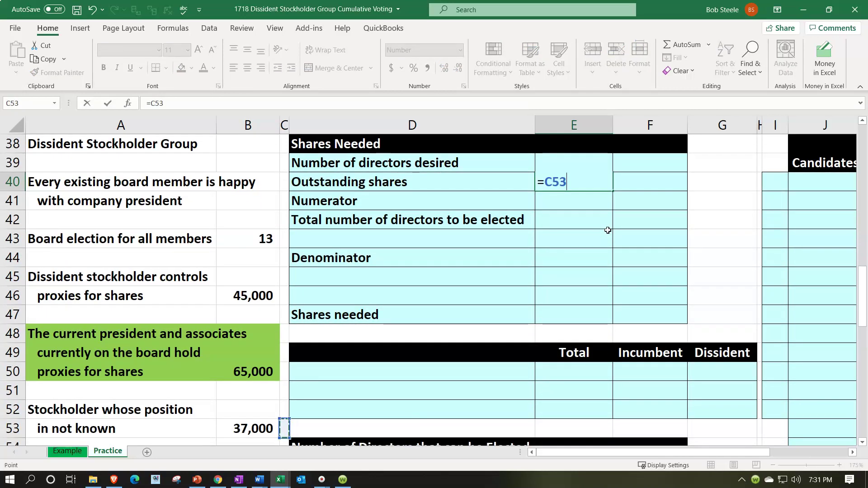
{"action": "key", "text": "Down"}
{"action": "key", "text": "Down"}
{"action": "key", "text": "Left"}
{"action": "key", "text": "Return"}
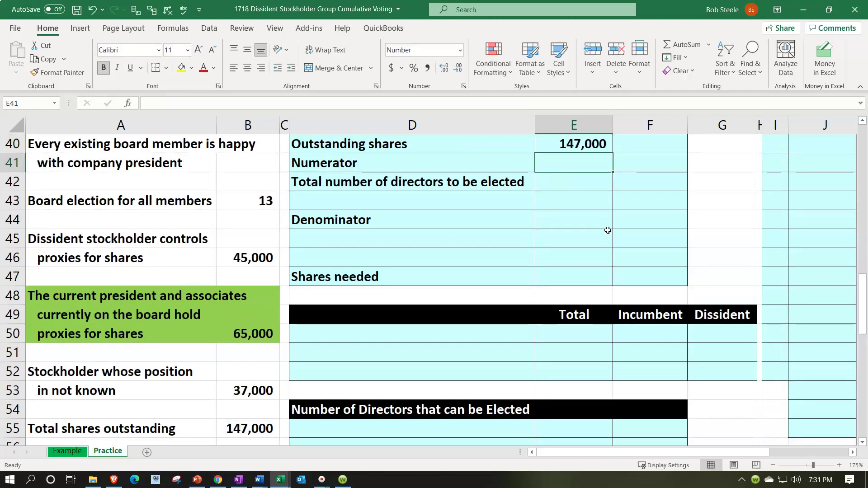
{"action": "scroll", "coordinate": [608, 230], "scroll_direction": "up", "scroll_amount": 1}
{"action": "left_click", "coordinate": [589, 195]}
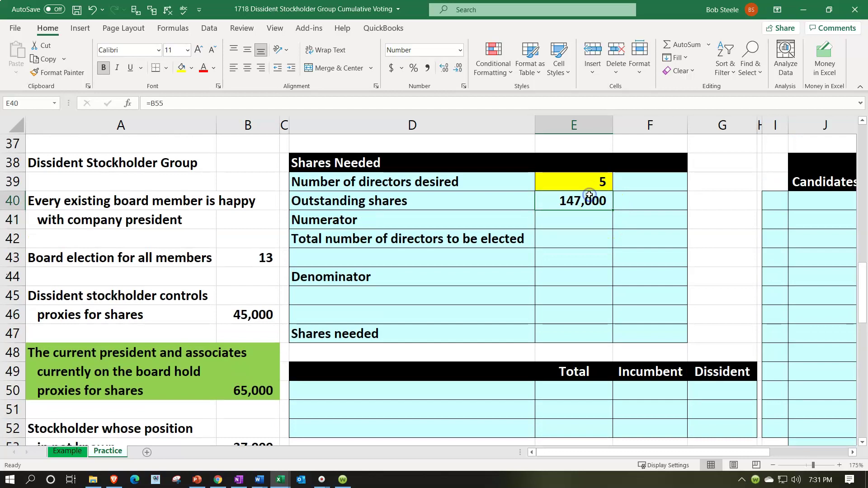
{"action": "left_click", "coordinate": [129, 67]}
Step: Calculate the numerator in F41 by multiplying directors desired by outstanding shares with =E39*E40
{"action": "left_click", "coordinate": [663, 224]}
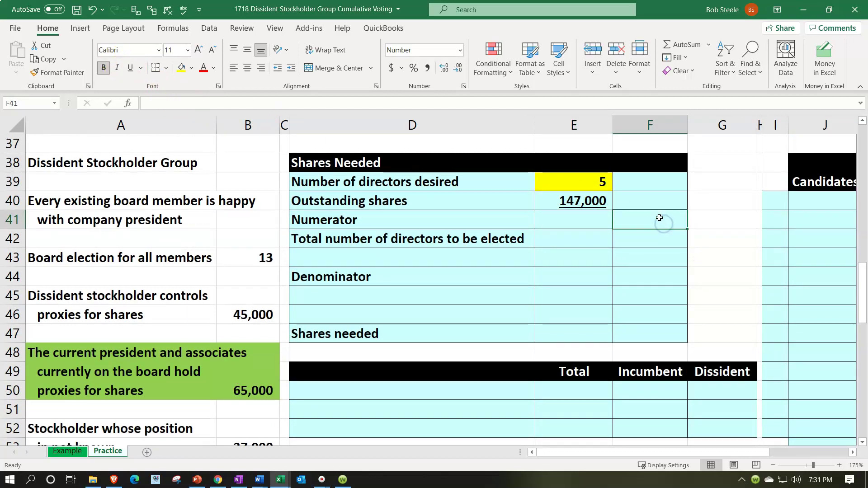
{"action": "type", "text": "="}
{"action": "key", "text": "Left"}
{"action": "key", "text": "Up"}
{"action": "key", "text": "Up"}
{"action": "type", "text": "*"}
{"action": "key", "text": "Left"}
{"action": "key", "text": "Up"}
{"action": "key", "text": "Return"}
Step: Link the total number of directors in E42 with =B43, then enter 1 in E43 and underline it
{"action": "key", "text": "Left"}
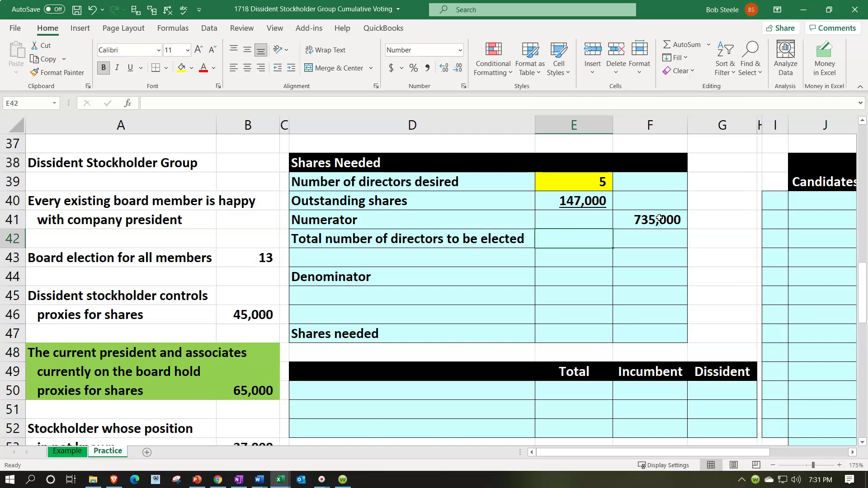
{"action": "type", "text": "="}
{"action": "key", "text": "Down"}
{"action": "key", "text": "Down"}
{"action": "key", "text": "Left"}
{"action": "key", "text": "Left"}
{"action": "key", "text": "Left"}
{"action": "key", "text": "Up"}
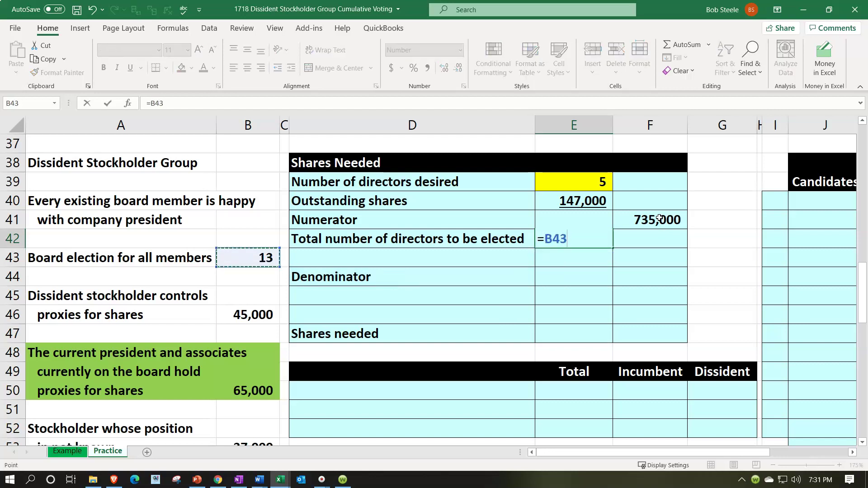
{"action": "key", "text": "Return"}
{"action": "type", "text": "1"}
{"action": "key", "text": "Return"}
{"action": "key", "text": "Up"}
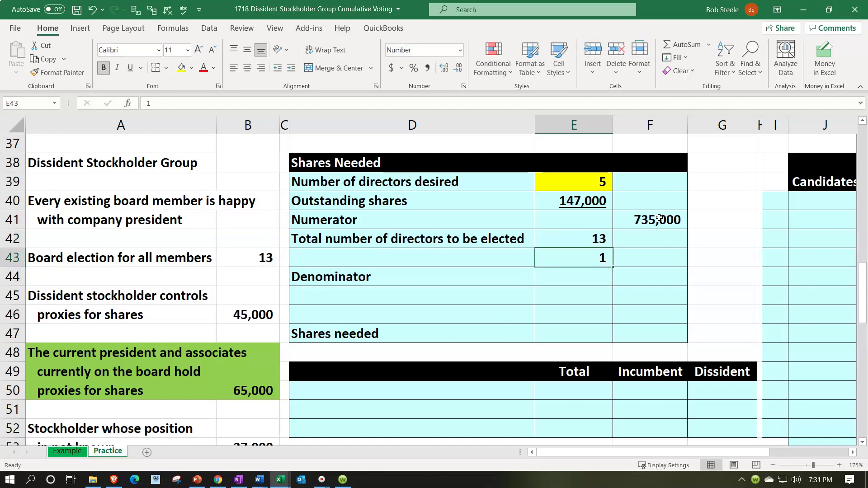
{"action": "left_click", "coordinate": [130, 67]}
Step: Calculate the denominator in F44 with =SUM(E42:E43) and underline it
{"action": "left_click", "coordinate": [633, 278]}
{"action": "type", "text": "="}
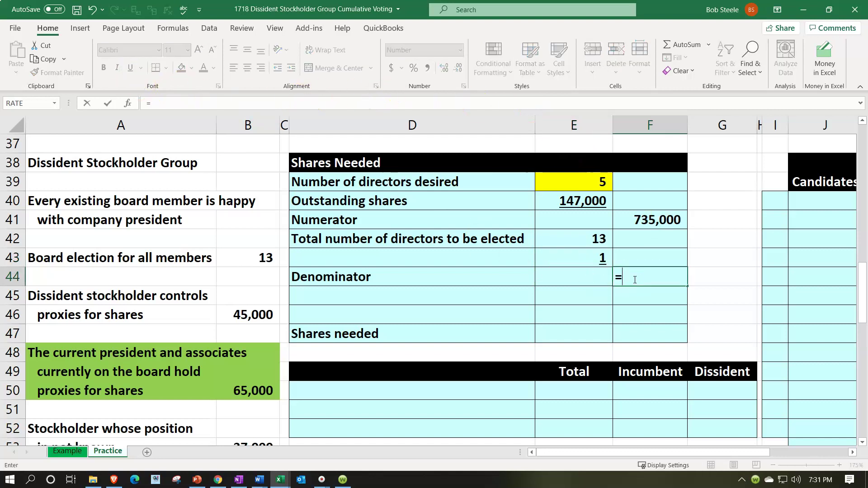
{"action": "type", "text": "ums"}
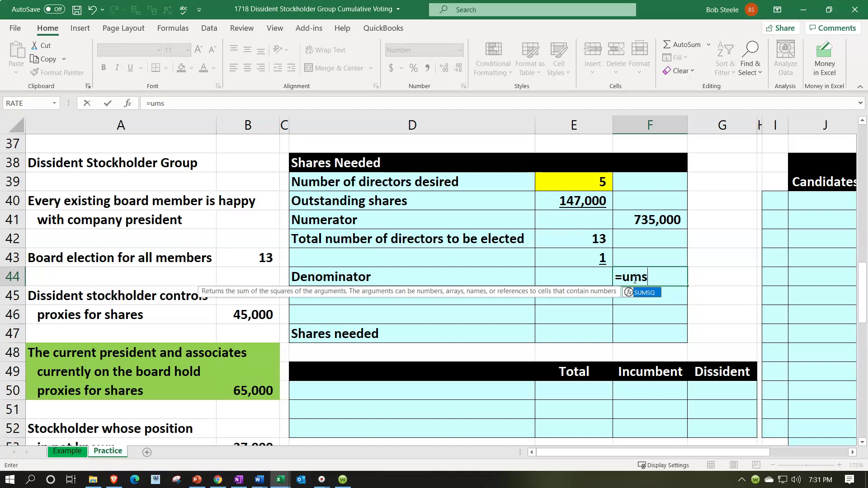
{"action": "key", "text": "BackSpace"}
{"action": "key", "text": "BackSpace"}
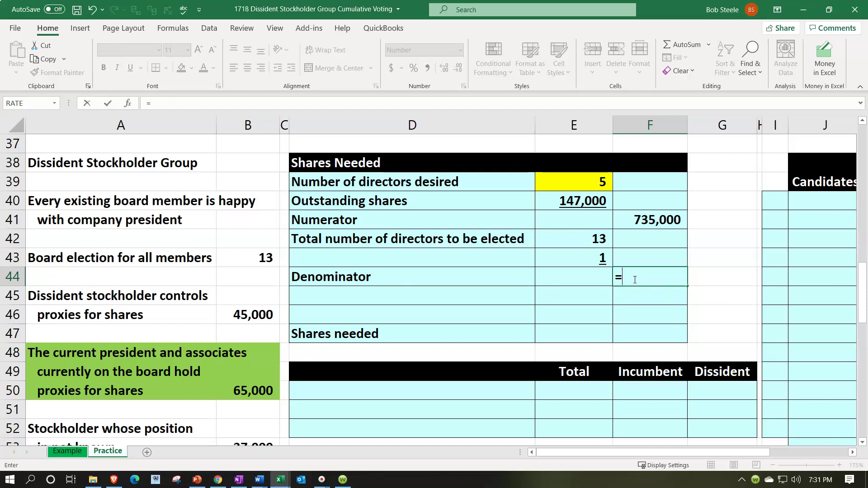
{"action": "type", "text": "sum("}
{"action": "key", "text": "Left"}
{"action": "key", "text": "Up"}
{"action": "key", "text": "Up"}
{"action": "key", "text": "shift+Down"}
{"action": "key", "text": "ctrl+Return"}
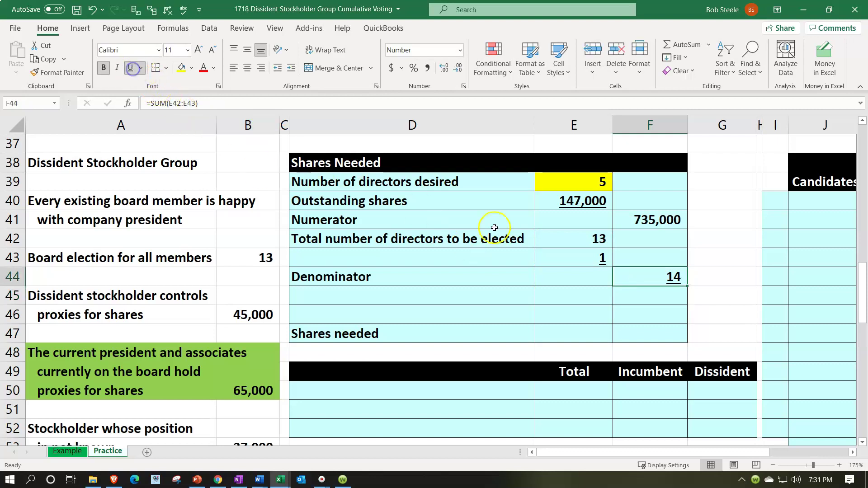
Step: Divide the numerator by the denominator in F45 with =F41/F44
{"action": "left_click", "coordinate": [644, 295]}
{"action": "type", "text": "="}
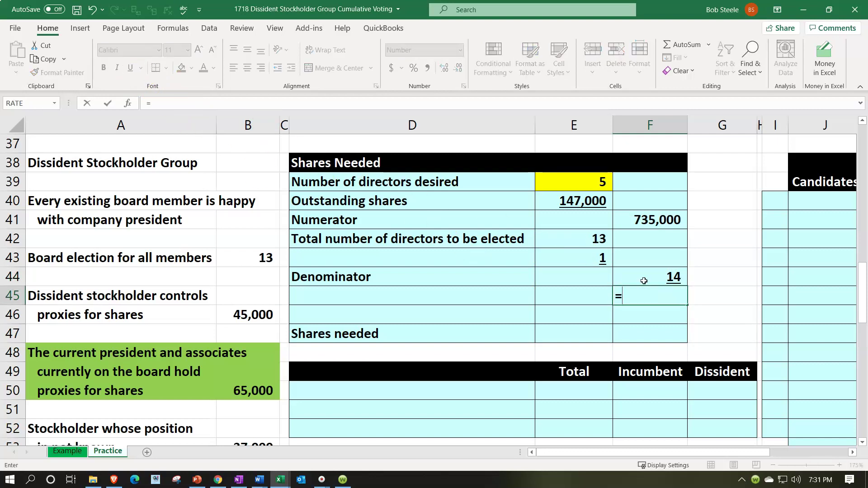
{"action": "key", "text": "Up"}
{"action": "key", "text": "Up"}
{"action": "key", "text": "Up"}
{"action": "key", "text": "Up"}
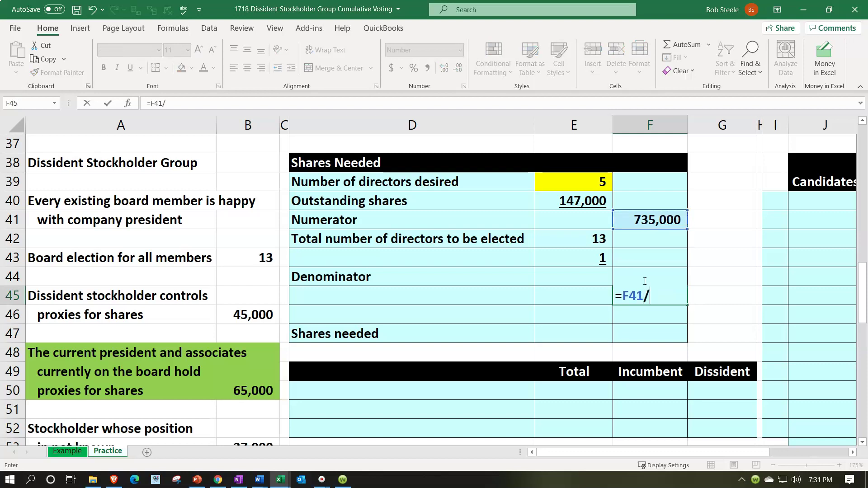
{"action": "key", "text": "Return"}
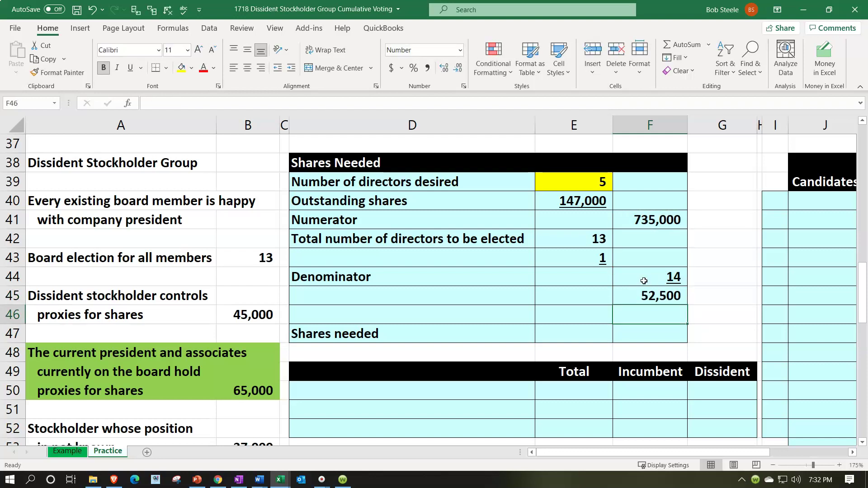
Step: Enter 1 in F46 below the quotient and underline it
{"action": "type", "text": "1"}
{"action": "key", "text": "Return"}
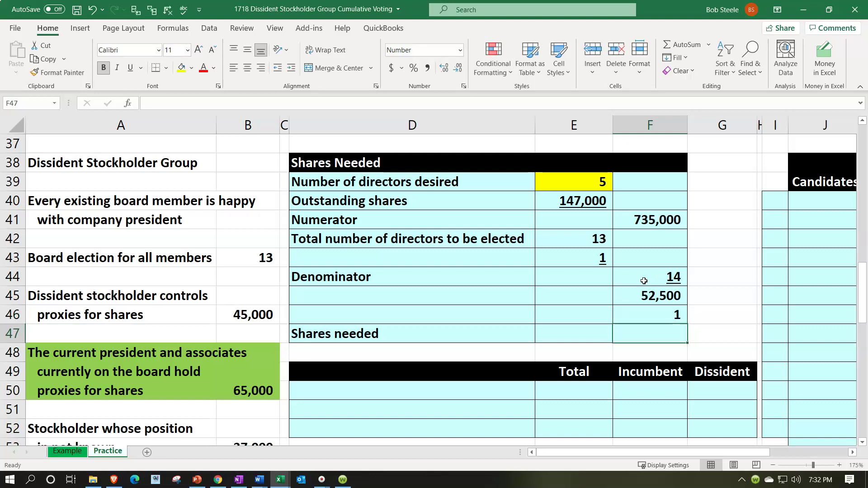
{"action": "left_click", "coordinate": [650, 309]}
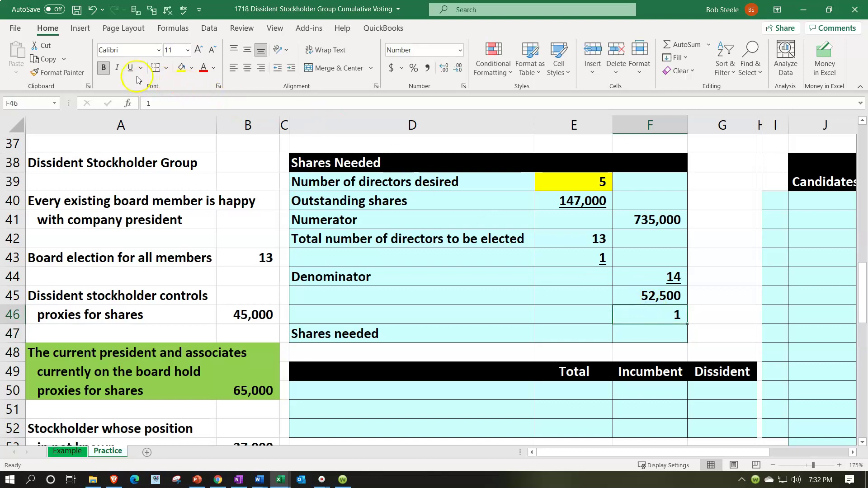
Step: Calculate the shares needed in F47 with =SUM(F45:F46)
{"action": "left_click", "coordinate": [639, 335]}
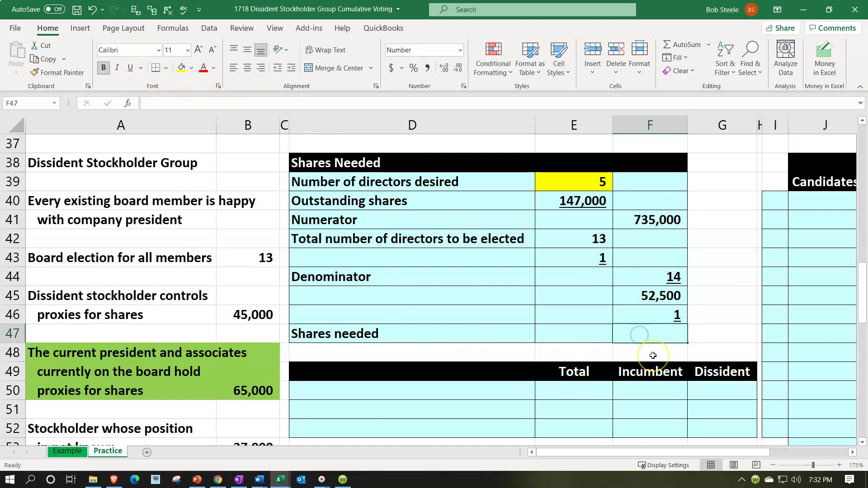
{"action": "type", "text": "=sum("}
{"action": "key", "text": "Up"}
{"action": "key", "text": "shift+Up"}
{"action": "key", "text": "Return"}
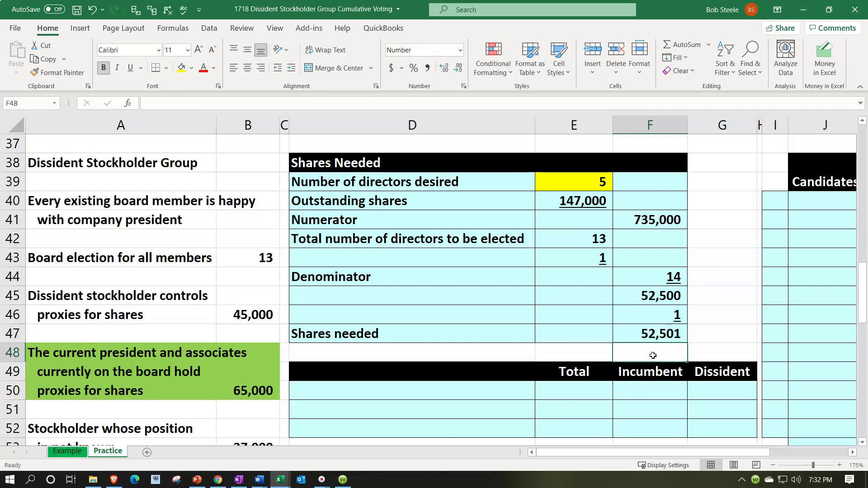
{"action": "left_click", "coordinate": [665, 334]}
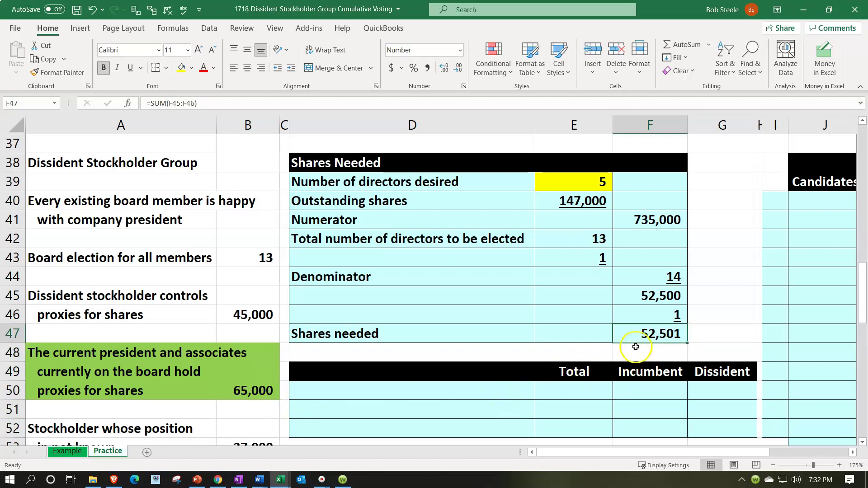
Step: Run Goal Seek to bring shares needed in F47 to 65000 by changing the number of directors desired in E39
{"action": "left_click", "coordinate": [582, 183]}
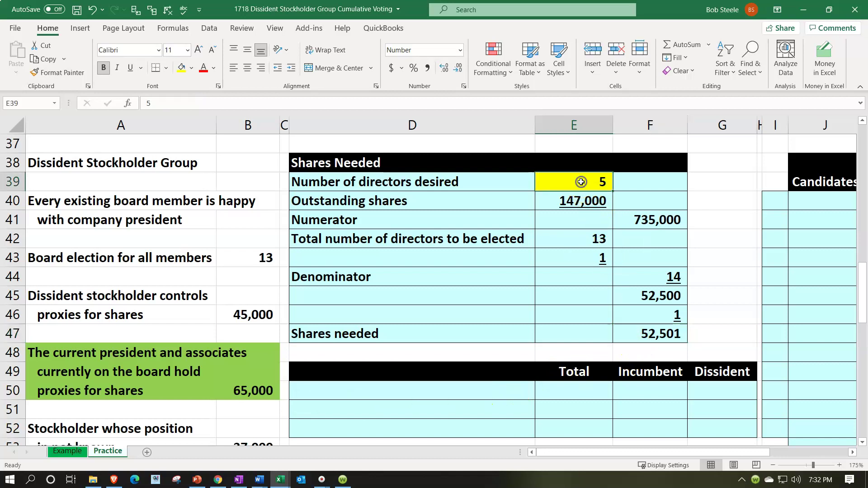
{"action": "left_click", "coordinate": [722, 246]}
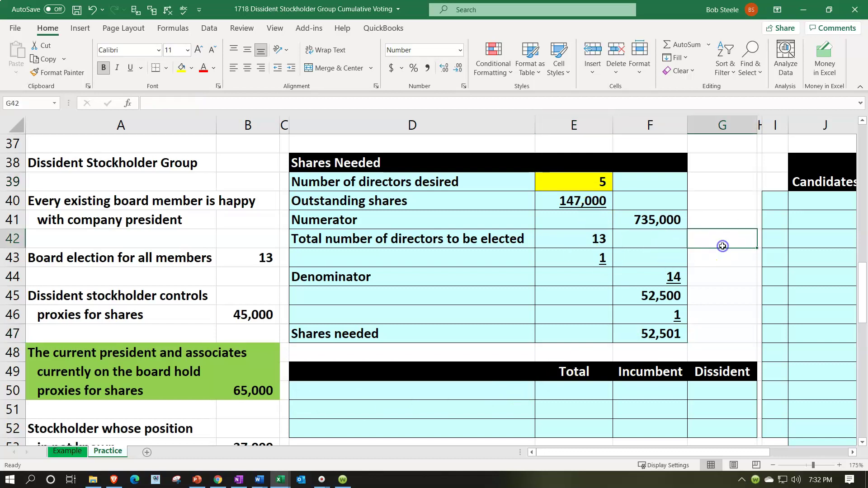
{"action": "left_click", "coordinate": [209, 28]}
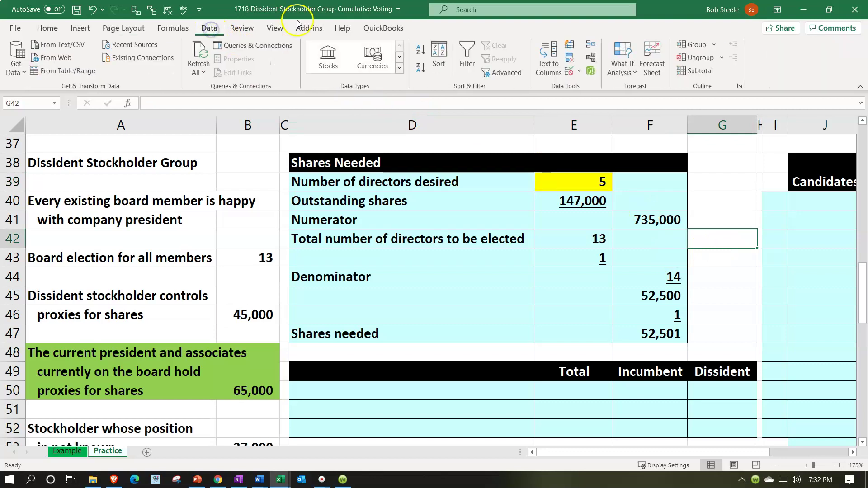
{"action": "left_click", "coordinate": [622, 67]}
{"action": "left_click", "coordinate": [644, 105]}
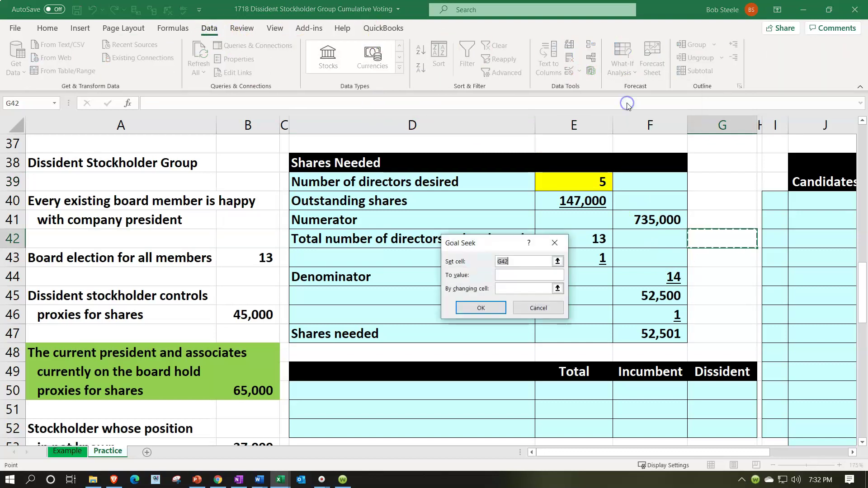
{"action": "left_click", "coordinate": [633, 333]}
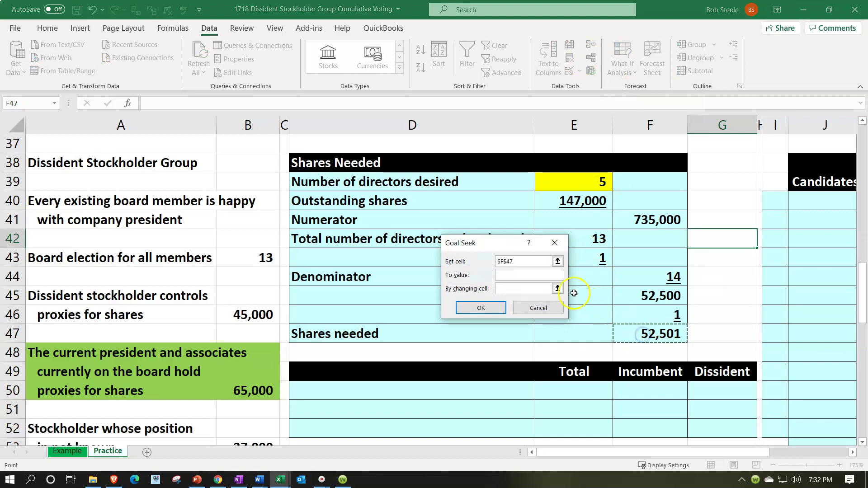
{"action": "left_click", "coordinate": [536, 274]}
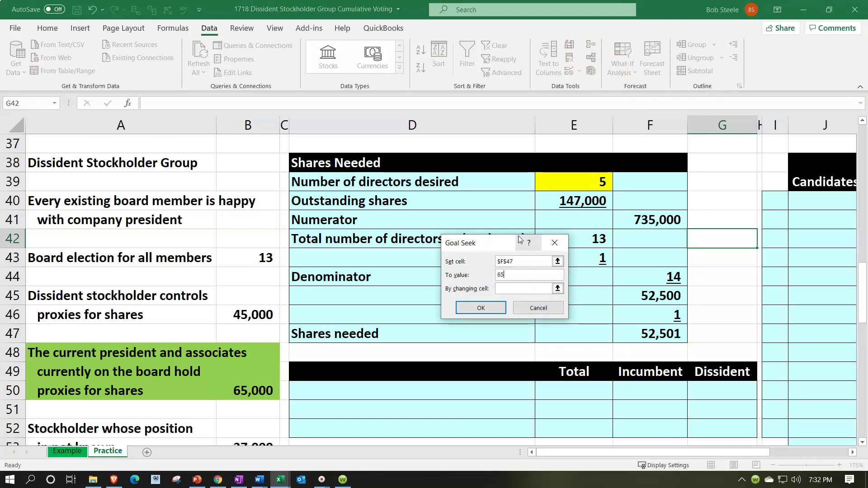
{"action": "left_click", "coordinate": [513, 288]}
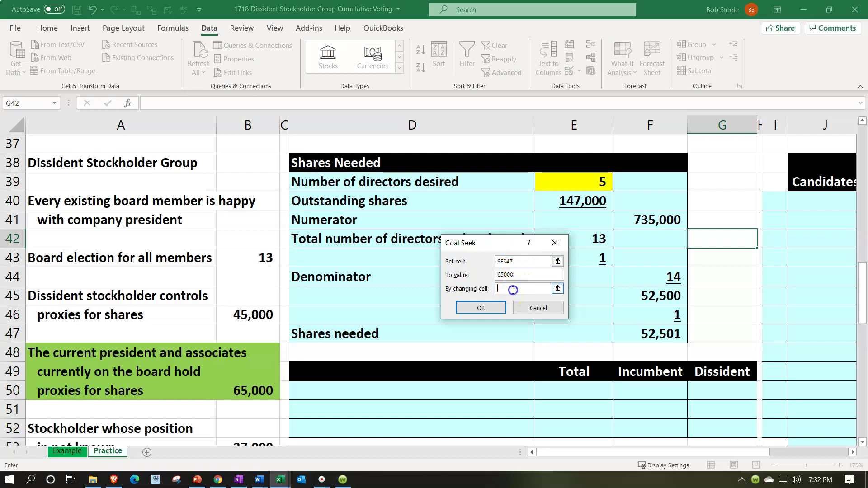
{"action": "left_click", "coordinate": [557, 188]}
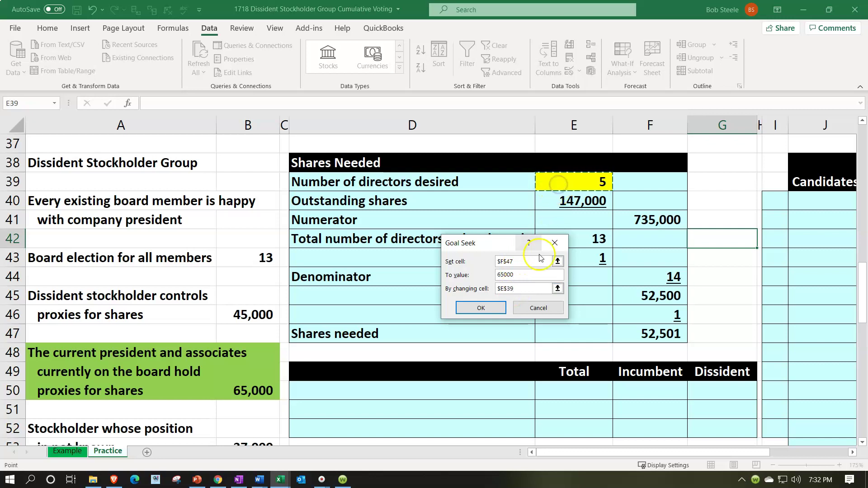
{"action": "left_click", "coordinate": [489, 308]}
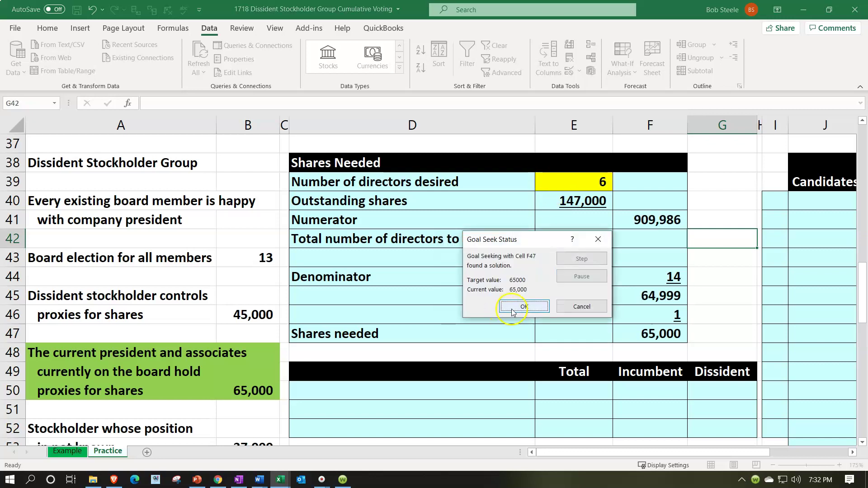
{"action": "left_click", "coordinate": [516, 306]}
Step: Show the number of directors desired in E39 with two decimal places
{"action": "left_click", "coordinate": [551, 187]}
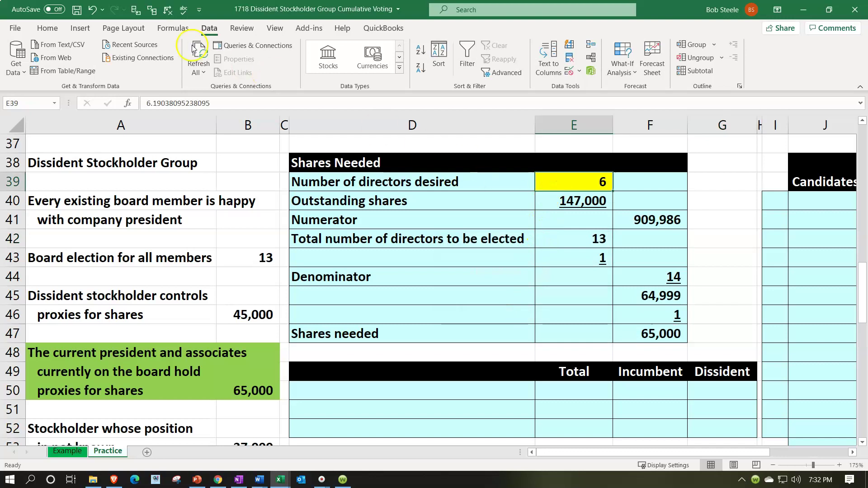
{"action": "left_click", "coordinate": [48, 28]}
{"action": "left_click", "coordinate": [444, 69]}
{"action": "left_click", "coordinate": [444, 68]}
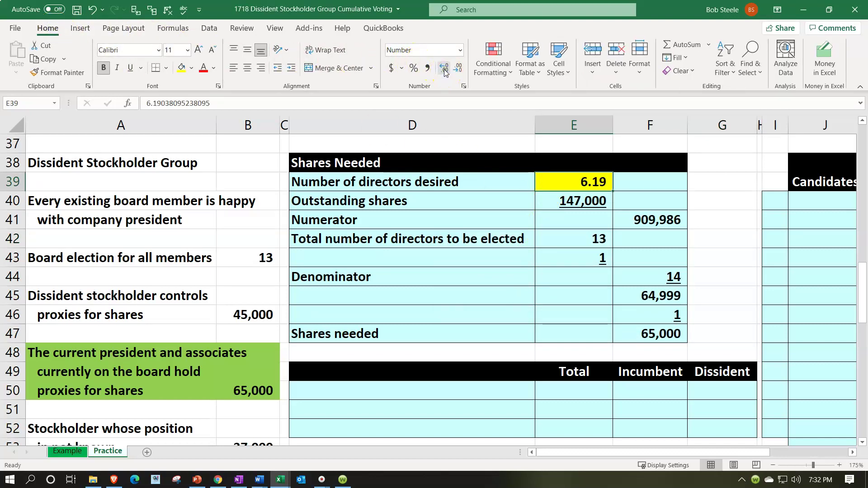
{"action": "left_click", "coordinate": [586, 216]}
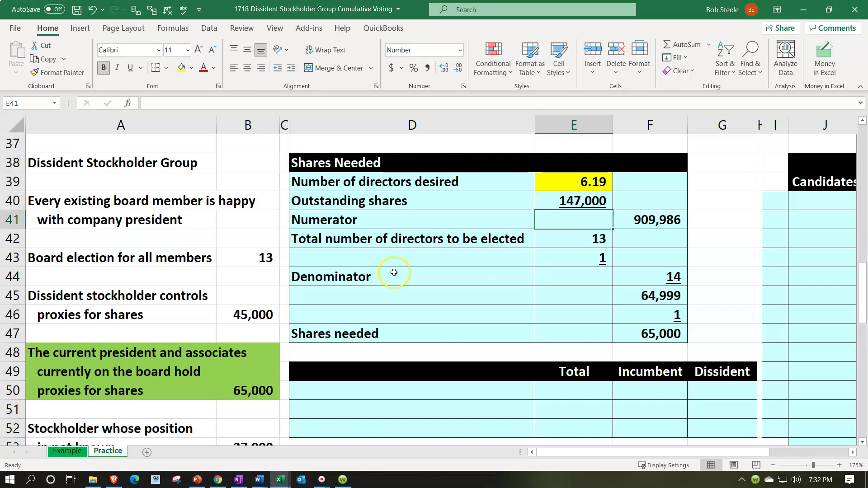
Step: Label D55 "Shares owned - 1" under the Number of Directors that can be Elected heading
{"action": "scroll", "coordinate": [289, 391], "scroll_direction": "down", "scroll_amount": 1}
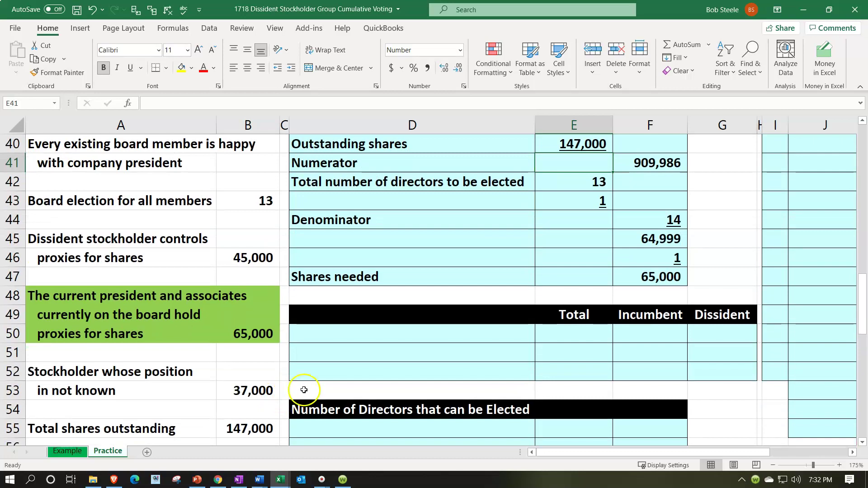
{"action": "scroll", "coordinate": [450, 335], "scroll_direction": "down", "scroll_amount": 1}
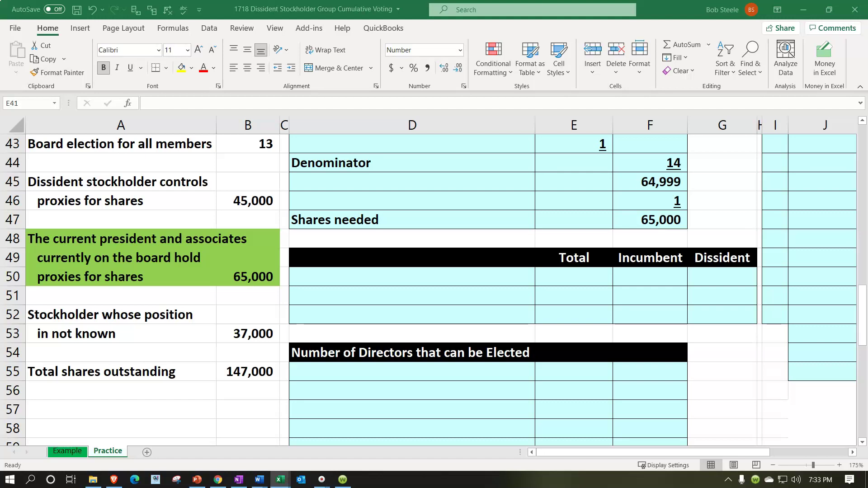
{"action": "left_click", "coordinate": [446, 364]}
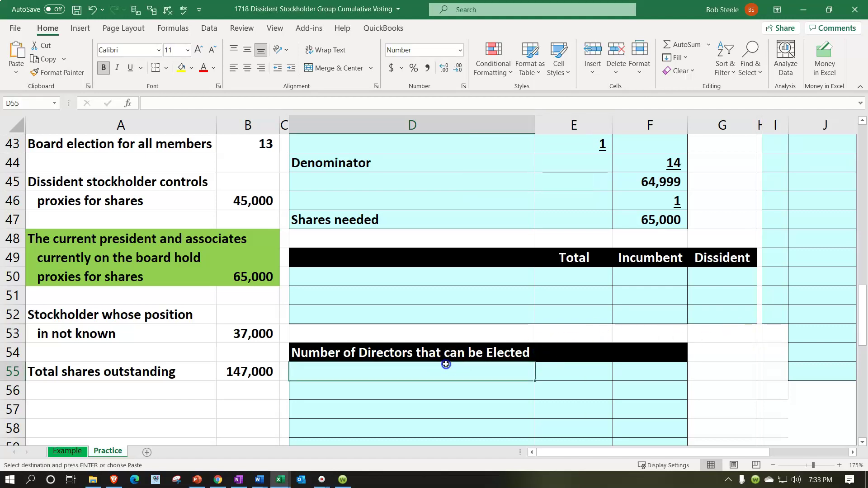
{"action": "key", "text": "ctrl+v"}
Step: Check the directors-that-can-be-elected formula, and calculate shares owned less one in E55 with =B50-1
{"action": "scroll", "coordinate": [446, 358], "scroll_direction": "down", "scroll_amount": 1}
{"action": "scroll", "coordinate": [446, 357], "scroll_direction": "down", "scroll_amount": 6}
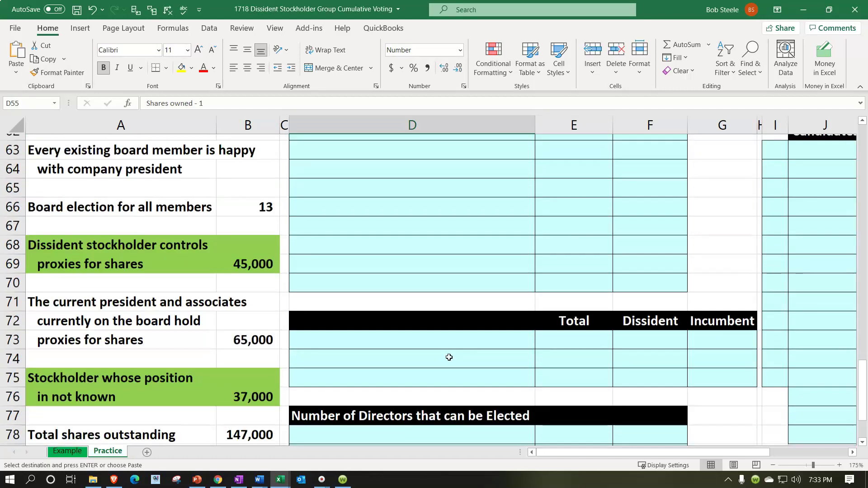
{"action": "scroll", "coordinate": [449, 357], "scroll_direction": "up", "scroll_amount": 3}
{"action": "scroll", "coordinate": [449, 357], "scroll_direction": "up", "scroll_amount": 10}
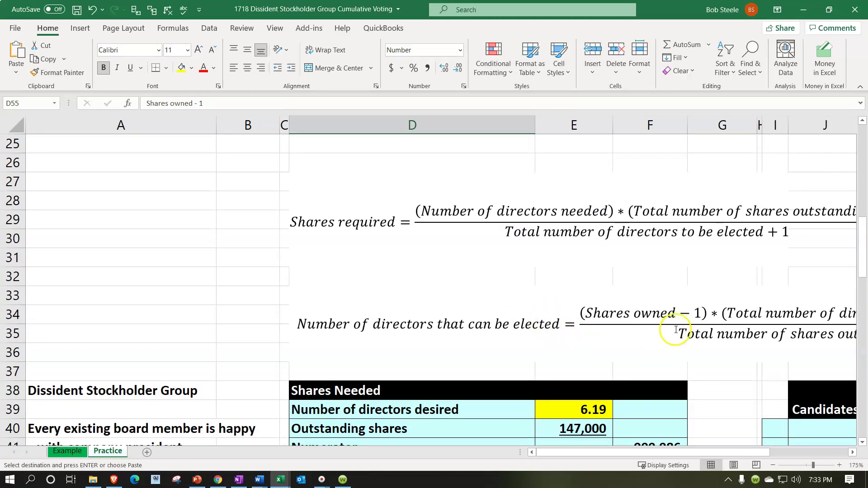
{"action": "scroll", "coordinate": [644, 331], "scroll_direction": "down", "scroll_amount": 6}
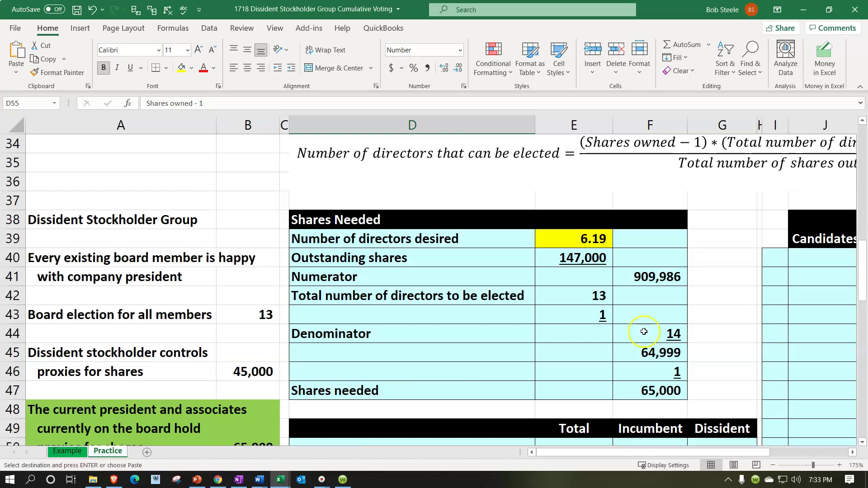
{"action": "scroll", "coordinate": [644, 331], "scroll_direction": "down", "scroll_amount": 1}
{"action": "left_click", "coordinate": [589, 317]}
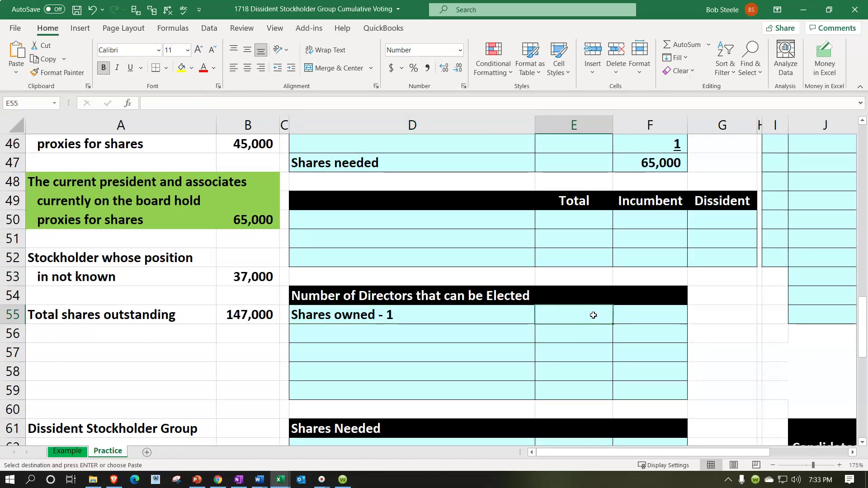
{"action": "type", "text": "="}
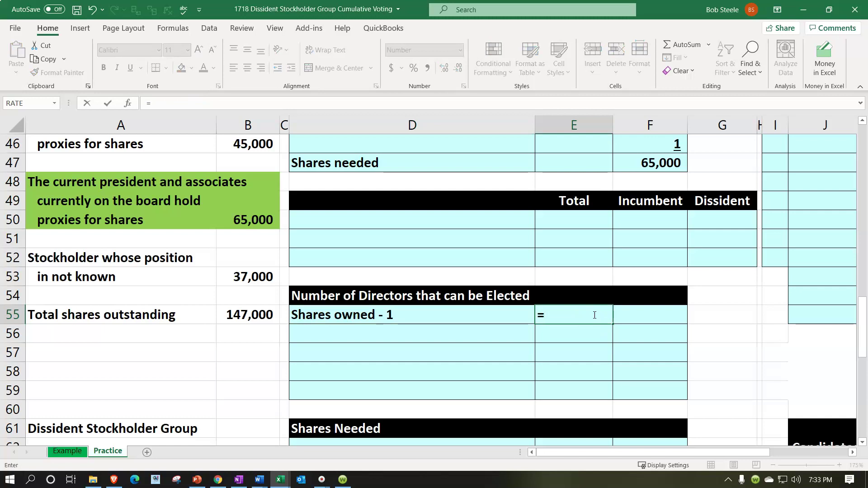
{"action": "key", "text": "Left"}
{"action": "key", "text": "Left"}
{"action": "key", "text": "Left"}
{"action": "key", "text": "Up"}
{"action": "key", "text": "Up"}
{"action": "key", "text": "Up"}
{"action": "key", "text": "Up"}
{"action": "key", "text": "Up"}
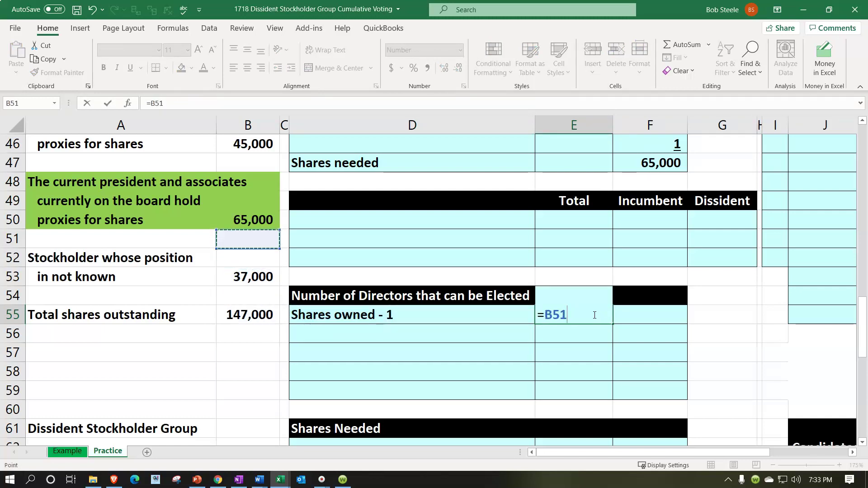
{"action": "type", "text": "-1"}
{"action": "key", "text": "Return"}
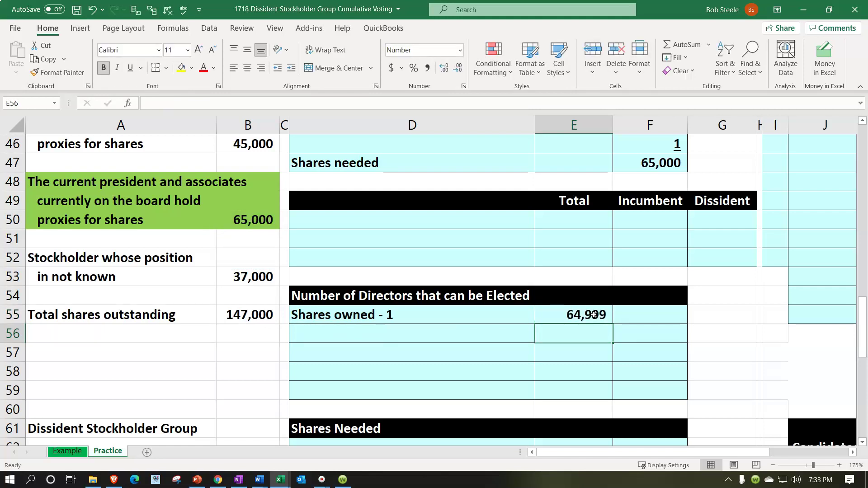
Step: Label D56 "Directors to be elected + 1" and calculate the figure in E56 with =B43+1
{"action": "key", "text": "Left"}
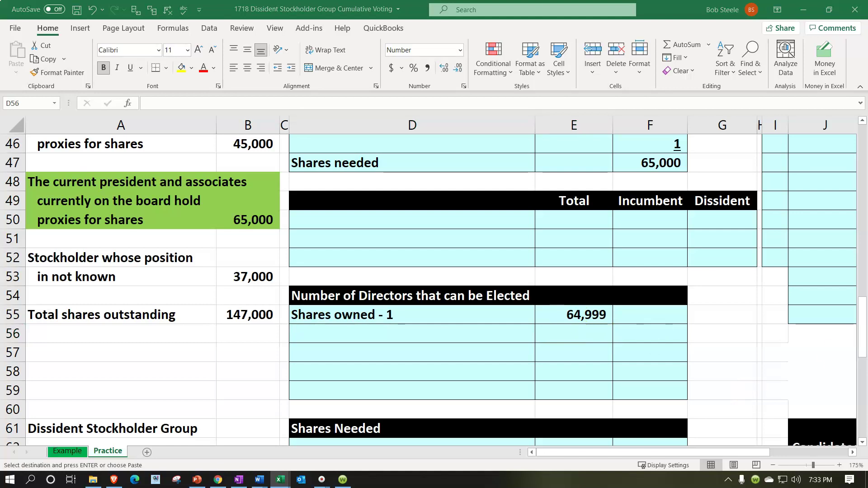
{"action": "key", "text": "ctrl+v"}
{"action": "key", "text": "Right"}
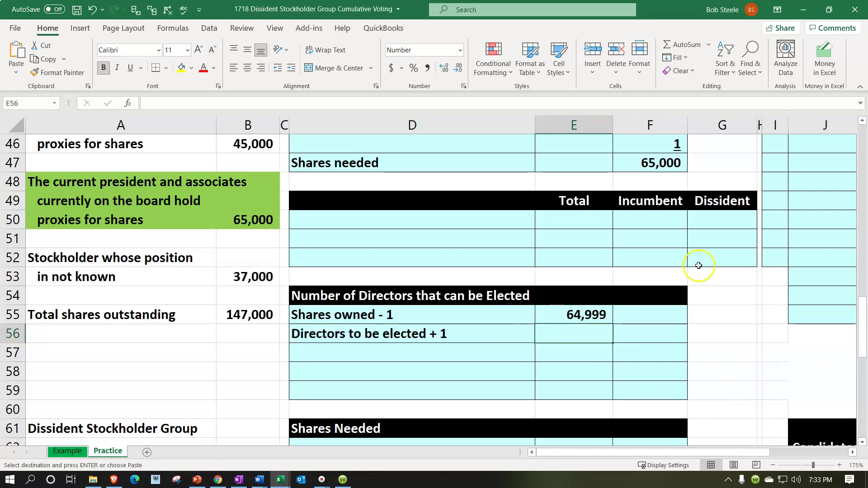
{"action": "type", "text": "="}
{"action": "key", "text": "Left"}
{"action": "key", "text": "Left"}
{"action": "key", "text": "Left"}
{"action": "key", "text": "Left"}
{"action": "key", "text": "Up"}
{"action": "key", "text": "Up"}
{"action": "key", "text": "Up"}
{"action": "key", "text": "Up"}
{"action": "key", "text": "Up"}
{"action": "key", "text": "Up"}
{"action": "key", "text": "Up"}
{"action": "key", "text": "Up"}
{"action": "key", "text": "Up"}
{"action": "key", "text": "Up"}
{"action": "key", "text": "Up"}
{"action": "key", "text": "Up"}
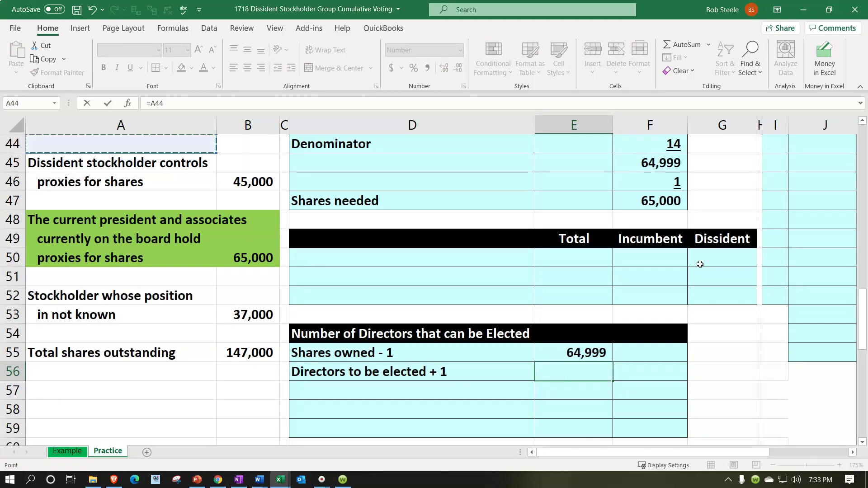
{"action": "key", "text": "Up"}
{"action": "key", "text": "Right"}
{"action": "type", "text": "+ 1"}
{"action": "key", "text": "Return"}
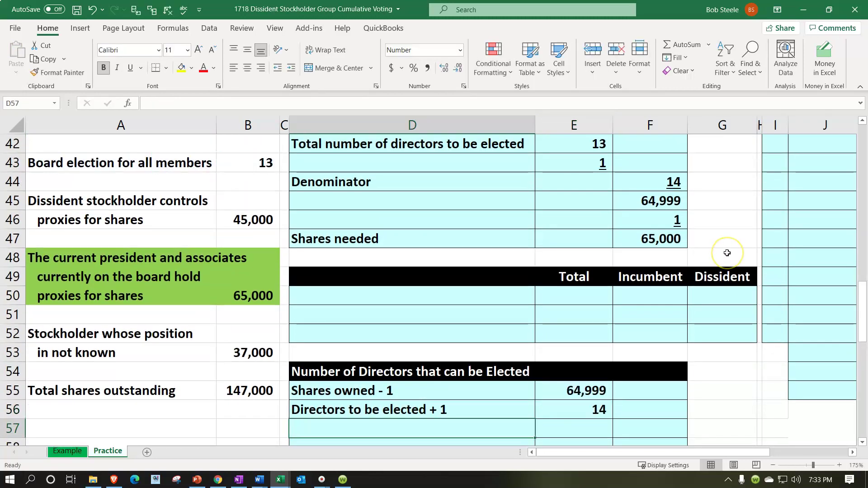
Step: Underline the directors-plus-one figure in E56
{"action": "key", "text": "Up"}
{"action": "key", "text": "Right"}
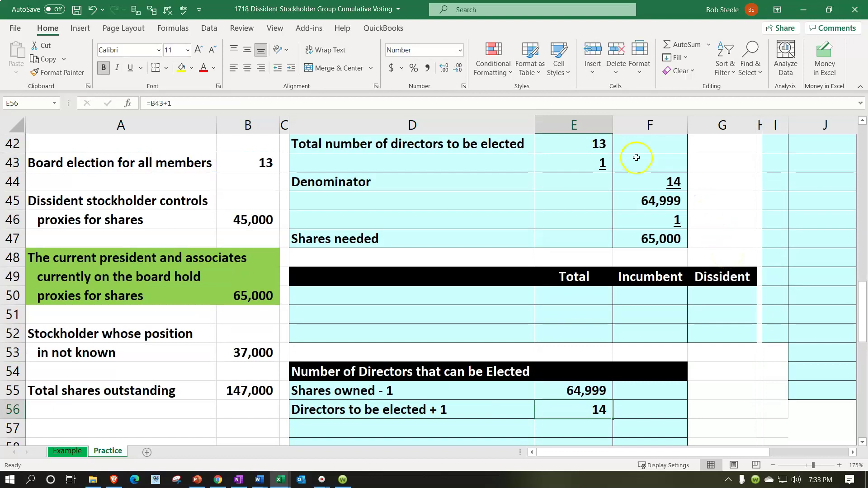
{"action": "left_click", "coordinate": [130, 67]}
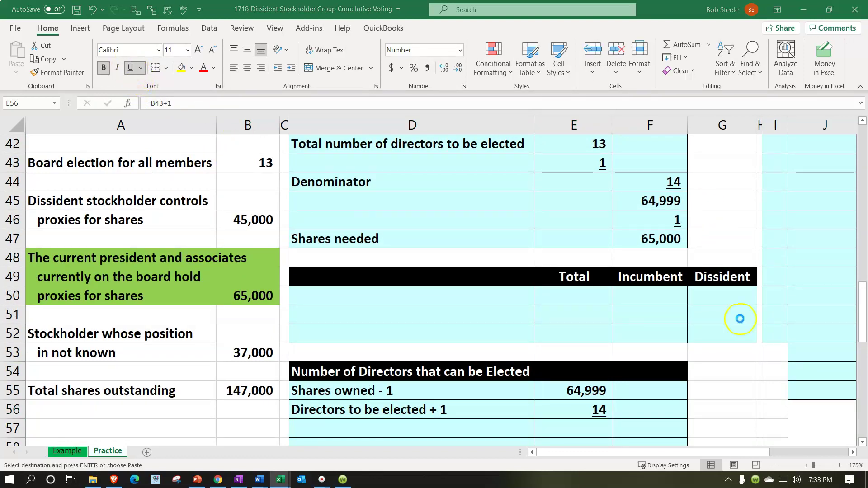
Step: Label D57 "Numerator" and calculate it in F57 with =E55*E56
{"action": "left_click", "coordinate": [323, 429]}
{"action": "key", "text": "ctrl+c"}
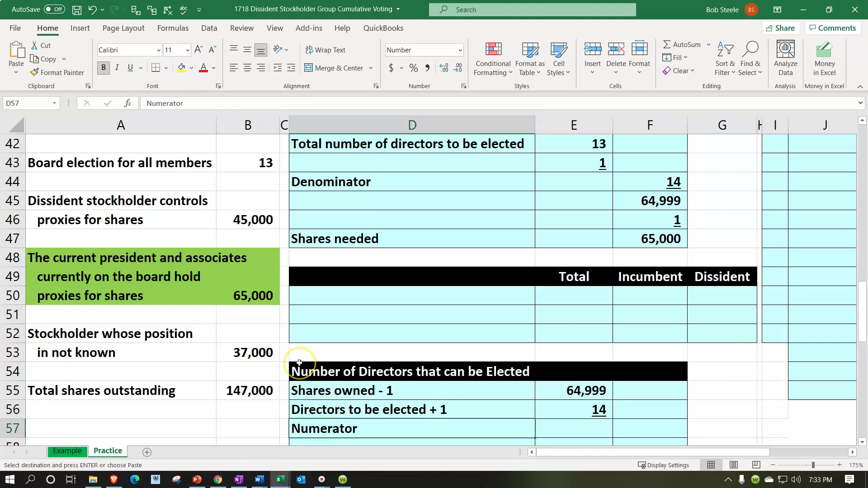
{"action": "key", "text": "Down"}
{"action": "key", "text": "Right"}
{"action": "key", "text": "Right"}
{"action": "key", "text": "Right"}
{"action": "key", "text": "Up"}
{"action": "key", "text": "Left"}
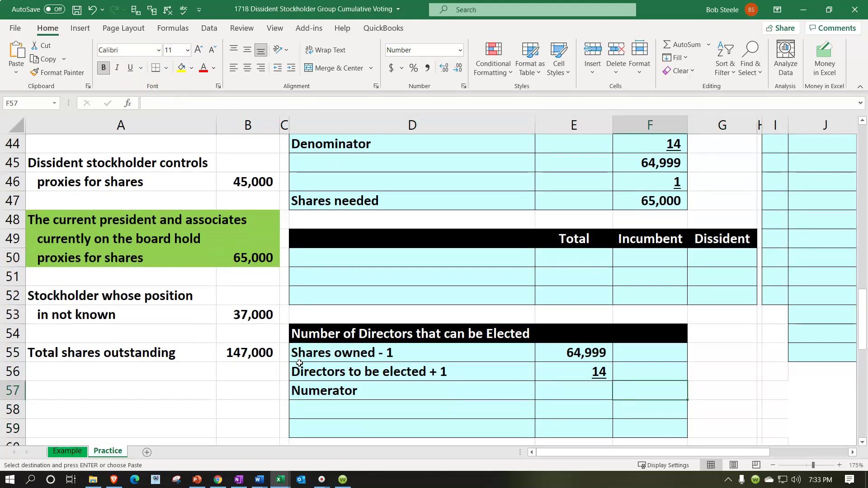
{"action": "type", "text": "="}
{"action": "key", "text": "Left"}
{"action": "key", "text": "Up"}
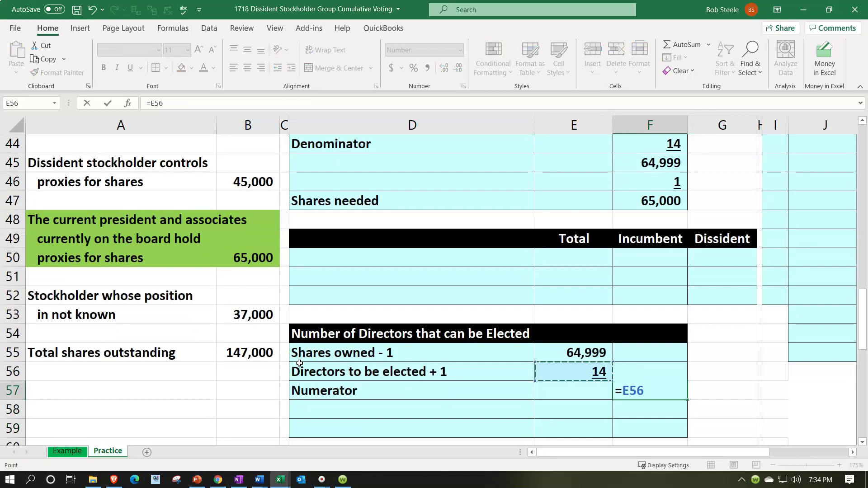
{"action": "key", "text": "Up"}
{"action": "type", "text": "*"}
{"action": "key", "text": "Left"}
{"action": "key", "text": "Up"}
{"action": "key", "text": "Return"}
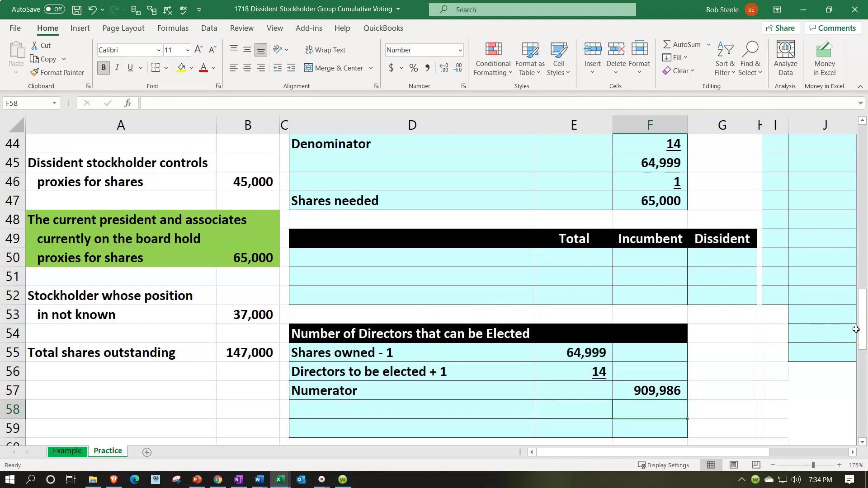
Step: Label D58 as total shares outstanding by referencing the source label with =A55
{"action": "key", "text": "Left"}
{"action": "key", "text": "Left"}
{"action": "type", "text": "="}
{"action": "key", "text": "Left"}
{"action": "key", "text": "Left"}
{"action": "key", "text": "Left"}
{"action": "key", "text": "Up"}
{"action": "key", "text": "Up"}
{"action": "key", "text": "Up"}
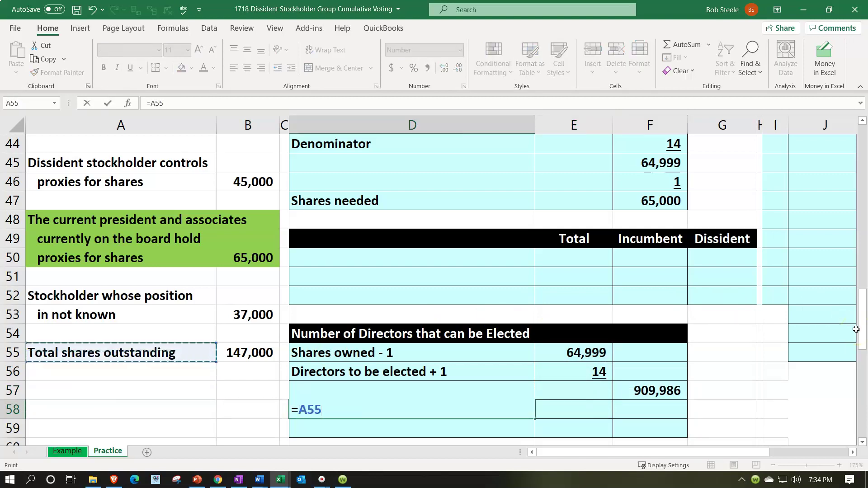
{"action": "key", "text": "Tab"}
Step: Bring the total shares outstanding into F58 with =B55
{"action": "type", "text": "="}
{"action": "key", "text": "Escape"}
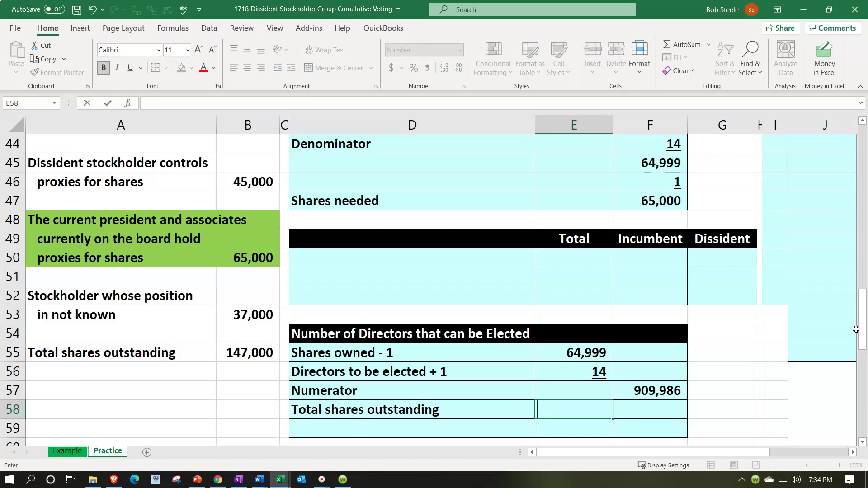
{"action": "key", "text": "Right"}
{"action": "type", "text": "="}
{"action": "key", "text": "Left"}
{"action": "key", "text": "Left"}
{"action": "key", "text": "Left"}
{"action": "key", "text": "Left"}
{"action": "key", "text": "Up"}
{"action": "key", "text": "Up"}
{"action": "key", "text": "Up"}
{"action": "key", "text": "Return"}
{"action": "key", "text": "Up"}
{"action": "key", "text": "Right"}
{"action": "key", "text": "Right"}
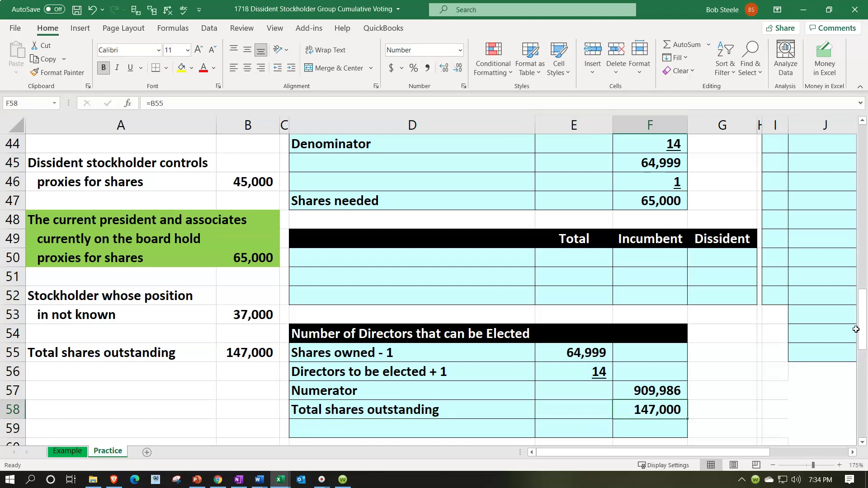
Step: Underline the total shares outstanding in F58 and label D59 "Number of directors that can be elected"
{"action": "left_click", "coordinate": [130, 68]}
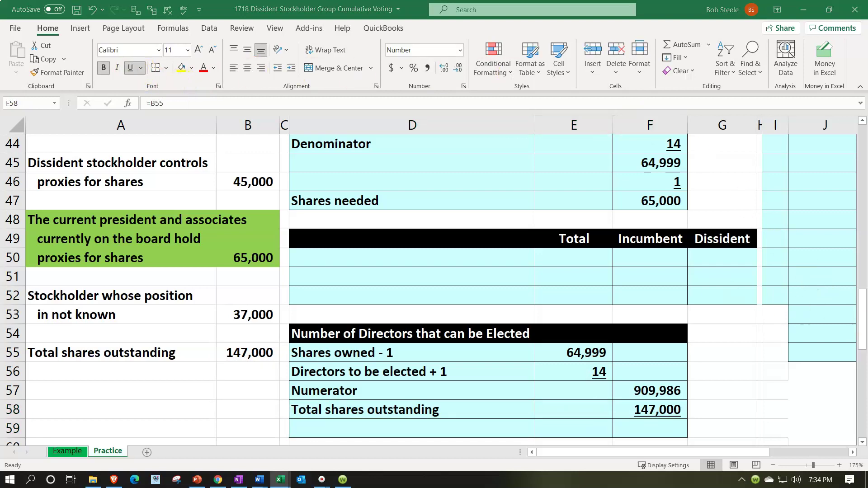
{"action": "key", "text": "ctrl+c"}
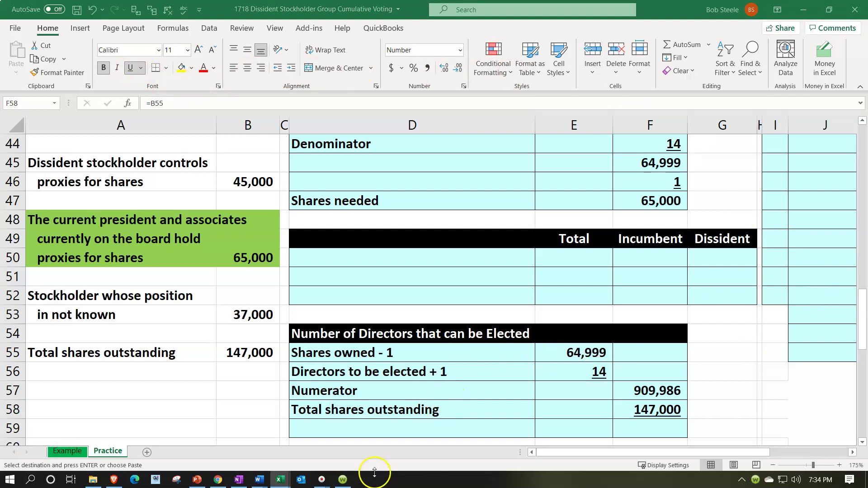
{"action": "left_click", "coordinate": [363, 431]}
{"action": "type", "text": "Number of directors that can be elected"}
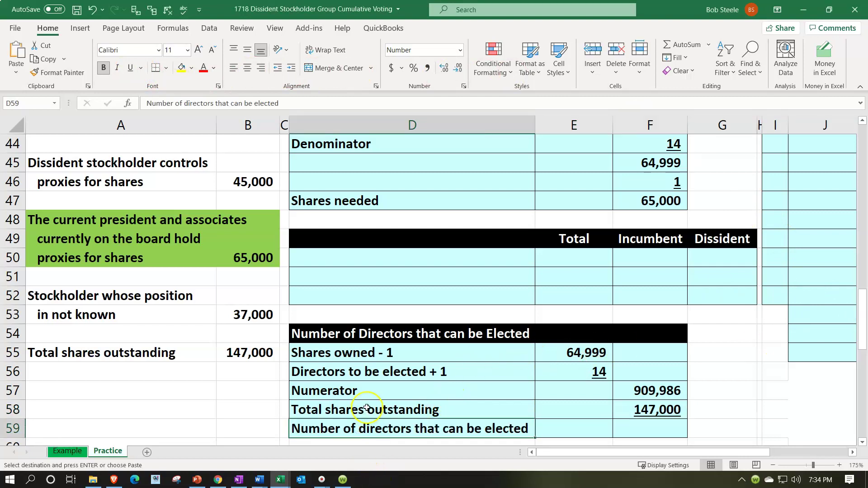
{"action": "key", "text": "Tab"}
{"action": "key", "text": "Tab"}
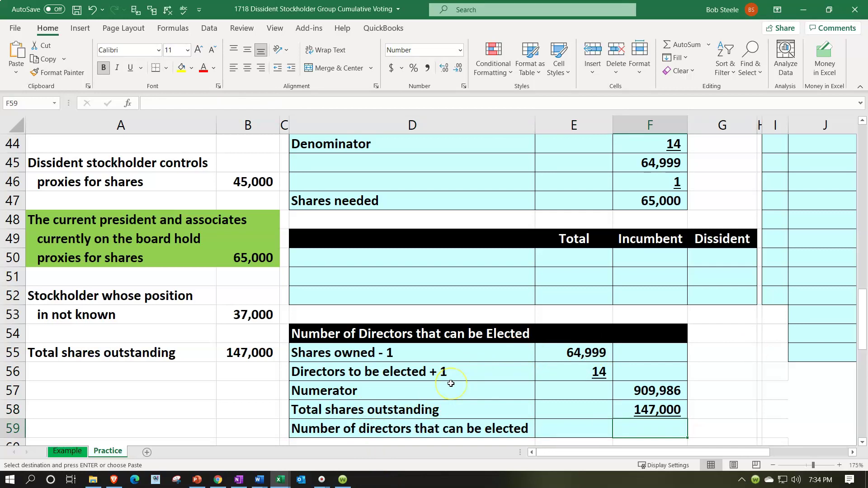
Step: Calculate the number of directors that can be elected in F59 with =F57/F58
{"action": "type", "text": "="}
{"action": "key", "text": "Up"}
{"action": "key", "text": "Up"}
{"action": "type", "text": "/"}
{"action": "key", "text": "Up"}
{"action": "key", "text": "Return"}
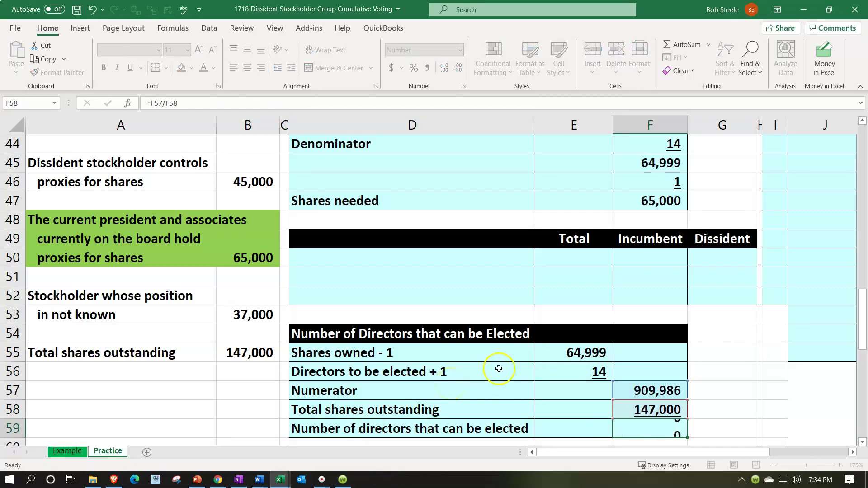
Step: Show two decimal places in F59 and compare the result with the number of directors desired in E39
{"action": "key", "text": "Up"}
{"action": "key", "text": "Left"}
{"action": "key", "text": "Left"}
{"action": "key", "text": "Right"}
{"action": "key", "text": "Right"}
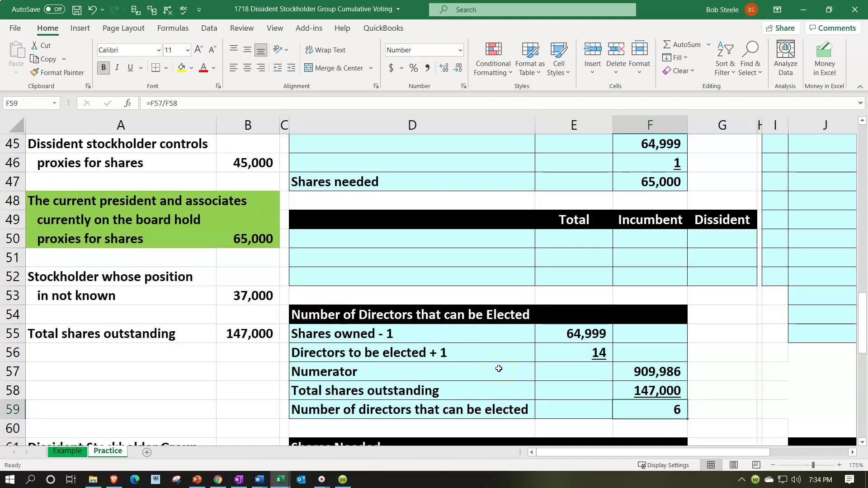
{"action": "left_click", "coordinate": [443, 68]}
{"action": "left_click", "coordinate": [444, 70]}
{"action": "scroll", "coordinate": [555, 368], "scroll_direction": "up", "scroll_amount": 3}
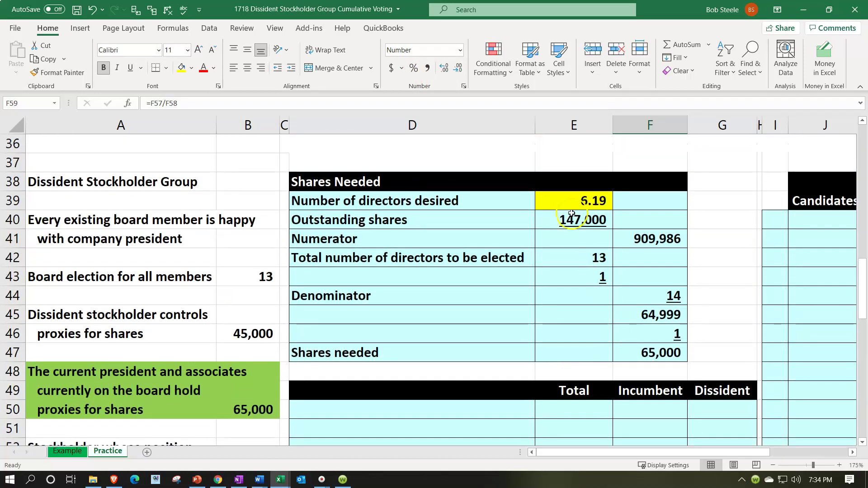
{"action": "left_click", "coordinate": [568, 200]}
{"action": "scroll", "coordinate": [562, 229], "scroll_direction": "down", "scroll_amount": 2}
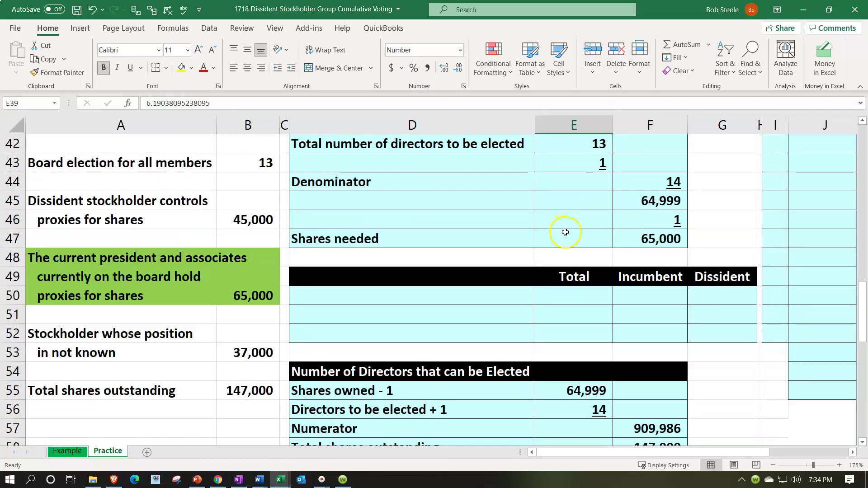
Step: Label D50 "Outstanding shares" in the Total, Incumbent and Dissident table
{"action": "left_click", "coordinate": [437, 296]}
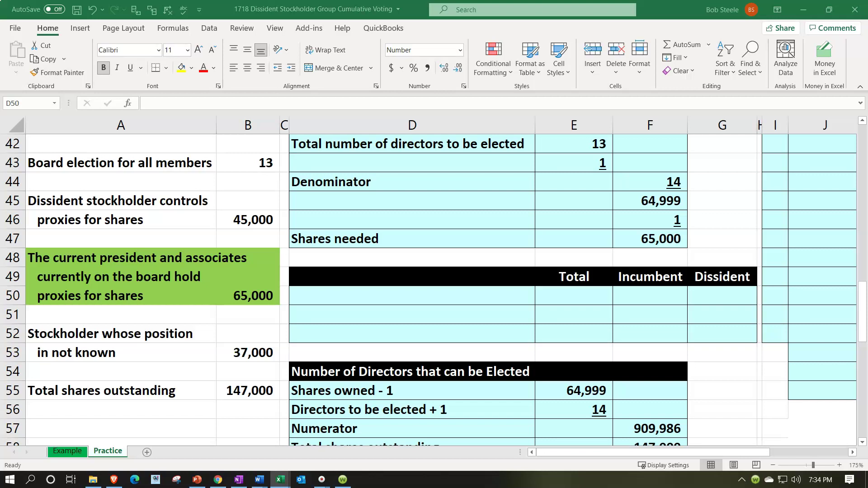
{"action": "left_click", "coordinate": [430, 299]}
{"action": "key", "text": "ctrl+v"}
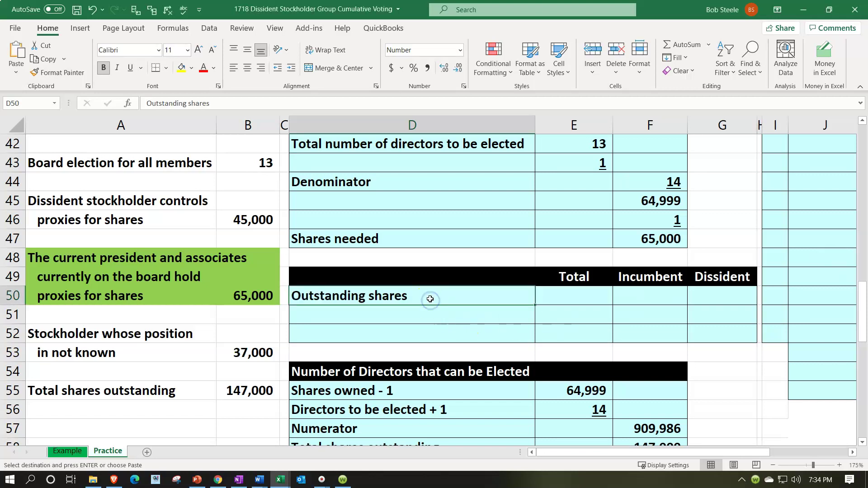
Step: Bring the total shares outstanding into E50 with =B55
{"action": "key", "text": "Tab"}
{"action": "type", "text": "="}
{"action": "key", "text": "Down"}
{"action": "key", "text": "Down"}
{"action": "key", "text": "Down"}
{"action": "key", "text": "Down"}
{"action": "key", "text": "Left"}
{"action": "key", "text": "Left"}
{"action": "key", "text": "Left"}
{"action": "key", "text": "Down"}
{"action": "key", "text": "Return"}
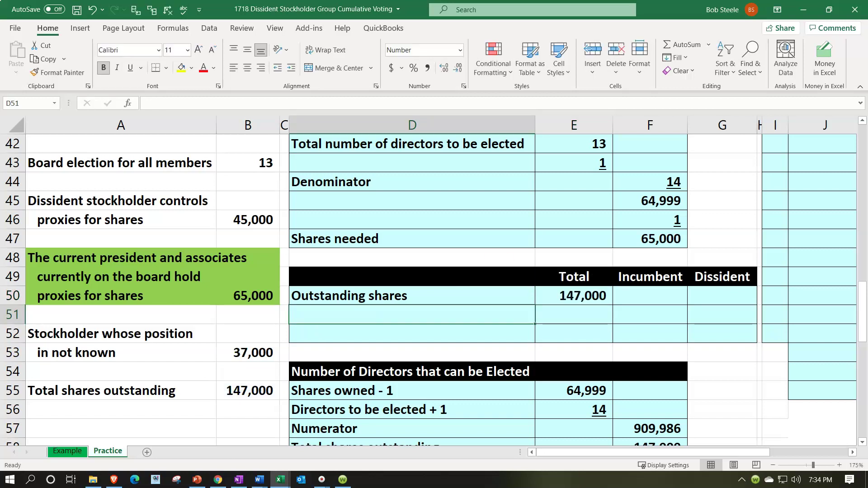
Step: Label D51 by referencing the "Board election for all members" text in A43
{"action": "type", "text": "+"}
{"action": "key", "text": "Left"}
{"action": "key", "text": "Left"}
{"action": "key", "text": "Left"}
{"action": "key", "text": "Up"}
{"action": "key", "text": "Up"}
{"action": "key", "text": "Up"}
{"action": "key", "text": "Up"}
{"action": "key", "text": "Up"}
{"action": "key", "text": "Up"}
{"action": "key", "text": "Up"}
{"action": "key", "text": "Up"}
{"action": "key", "text": "Return"}
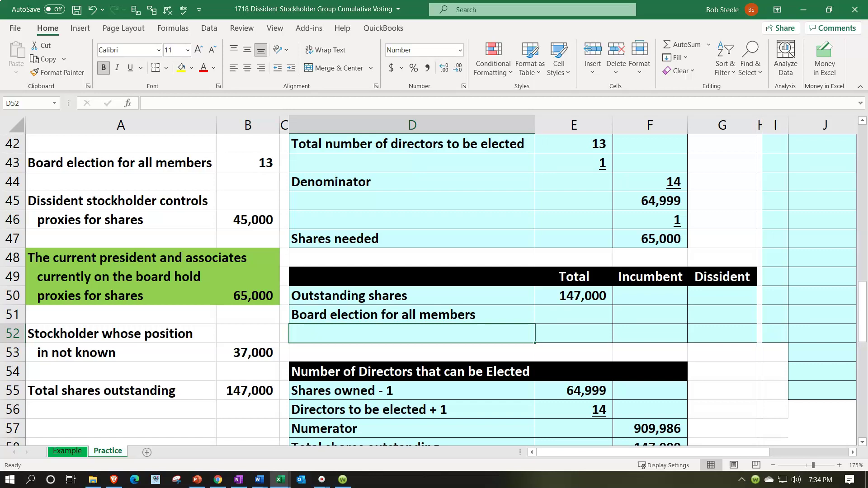
{"action": "left_click", "coordinate": [573, 333]}
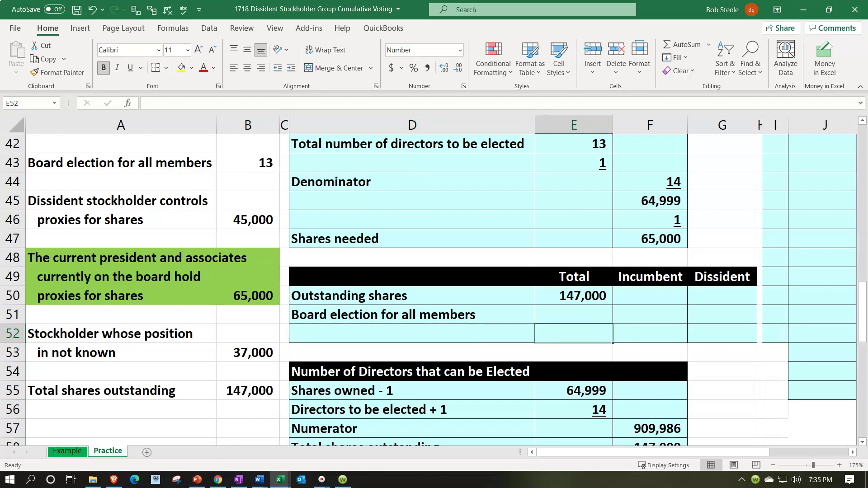
Step: Replace the label in D51 with a reference to a label further up column D
{"action": "left_click", "coordinate": [485, 311]}
{"action": "type", "text": "="}
{"action": "key", "text": "Up"}
{"action": "key", "text": "Up"}
{"action": "key", "text": "Up"}
{"action": "key", "text": "Up"}
{"action": "key", "text": "Up"}
{"action": "key", "text": "Up"}
{"action": "key", "text": "Up"}
{"action": "key", "text": "Up"}
{"action": "key", "text": "Up"}
{"action": "key", "text": "Up"}
{"action": "key", "text": "Up"}
{"action": "key", "text": "Up"}
{"action": "key", "text": "Up"}
{"action": "key", "text": "Up"}
{"action": "key", "text": "Up"}
{"action": "key", "text": "Up"}
{"action": "key", "text": "Up"}
{"action": "key", "text": "Up"}
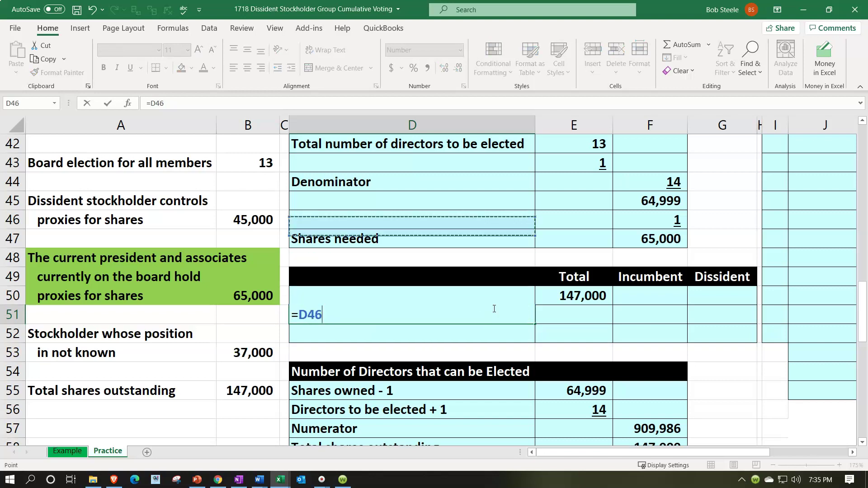
{"action": "key", "text": "Up"}
{"action": "key", "text": "Up"}
{"action": "key", "text": "Up"}
{"action": "key", "text": "Up"}
{"action": "key", "text": "Up"}
{"action": "key", "text": "Up"}
{"action": "key", "text": "Up"}
{"action": "key", "text": "Up"}
{"action": "key", "text": "Up"}
{"action": "key", "text": "Up"}
{"action": "key", "text": "Up"}
{"action": "key", "text": "Up"}
{"action": "key", "text": "Up"}
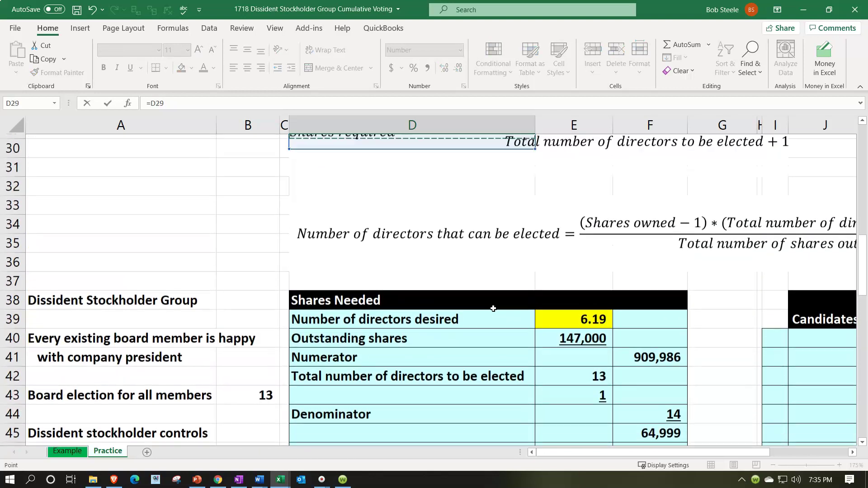
Step: Link D51 to the earlier "Total number of directors to be elected" label and enter the label "Votes" in D52
{"action": "key", "text": "Up"}
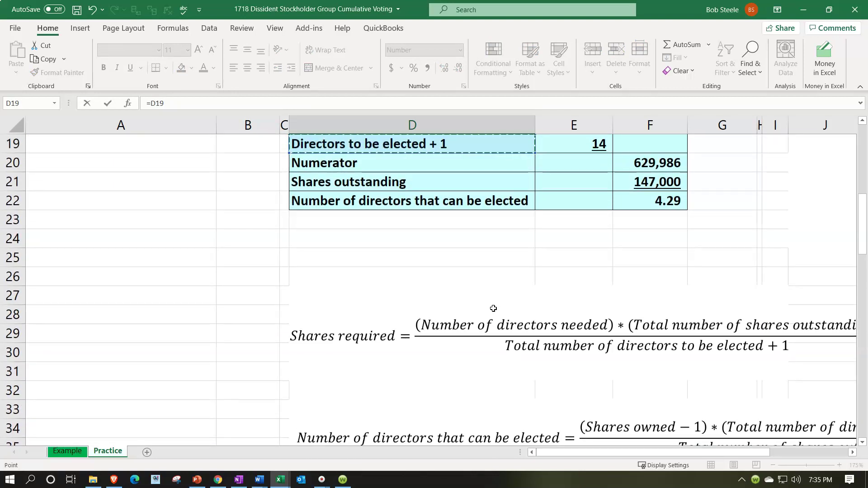
{"action": "key", "text": "Up"}
{"action": "key", "text": "Up"}
{"action": "key", "text": "Up"}
{"action": "key", "text": "Up"}
{"action": "key", "text": "Up"}
{"action": "key", "text": "Up"}
{"action": "key", "text": "Up"}
{"action": "key", "text": "Up"}
{"action": "key", "text": "Up"}
{"action": "key", "text": "Down"}
{"action": "key", "text": "Down"}
{"action": "key", "text": "Down"}
{"action": "key", "text": "Down"}
{"action": "key", "text": "Return"}
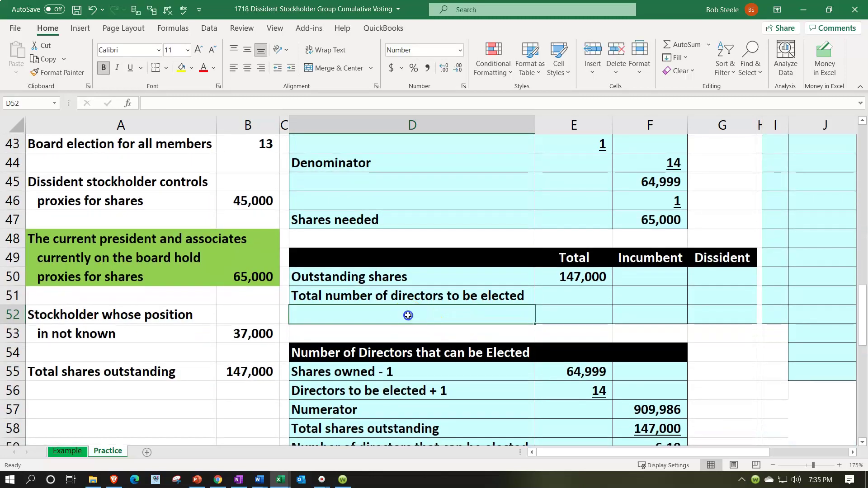
{"action": "type", "text": "Votes"}
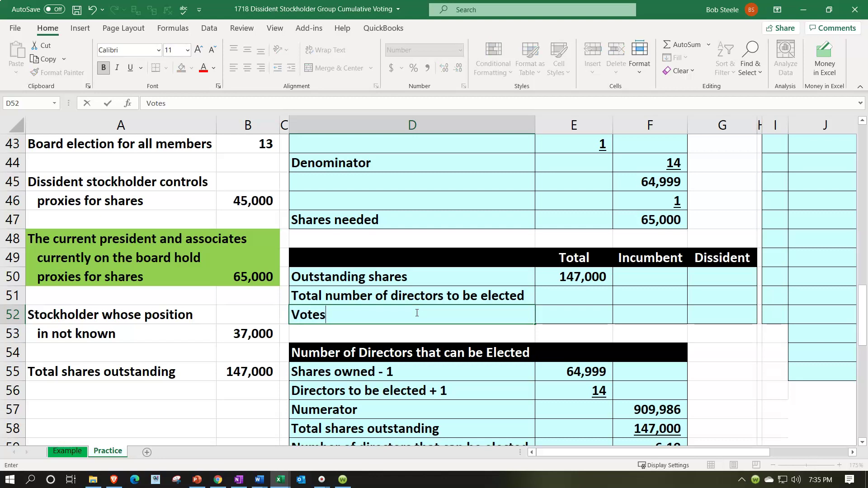
{"action": "key", "text": "Tab"}
Step: Link the Total column's number of directors in E51 to B43 and underline it
{"action": "key", "text": "Up"}
{"action": "type", "text": "+"}
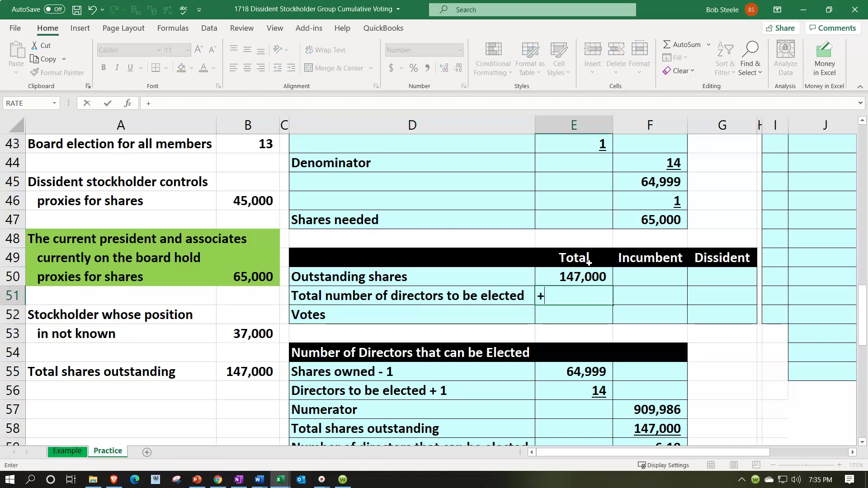
{"action": "key", "text": "Left"}
{"action": "key", "text": "Left"}
{"action": "key", "text": "Left"}
{"action": "key", "text": "Up"}
{"action": "key", "text": "Up"}
{"action": "key", "text": "Up"}
{"action": "key", "text": "Up"}
{"action": "key", "text": "Up"}
{"action": "key", "text": "Up"}
{"action": "key", "text": "Up"}
{"action": "key", "text": "Up"}
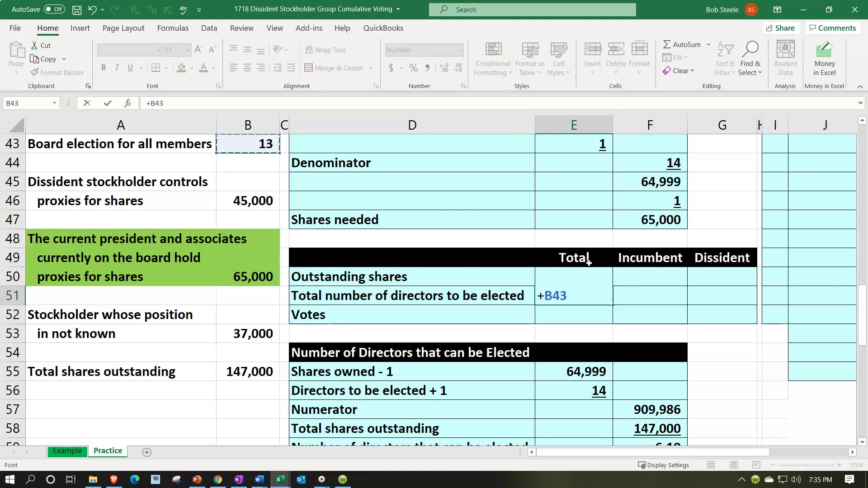
{"action": "key", "text": "ctrl+Return"}
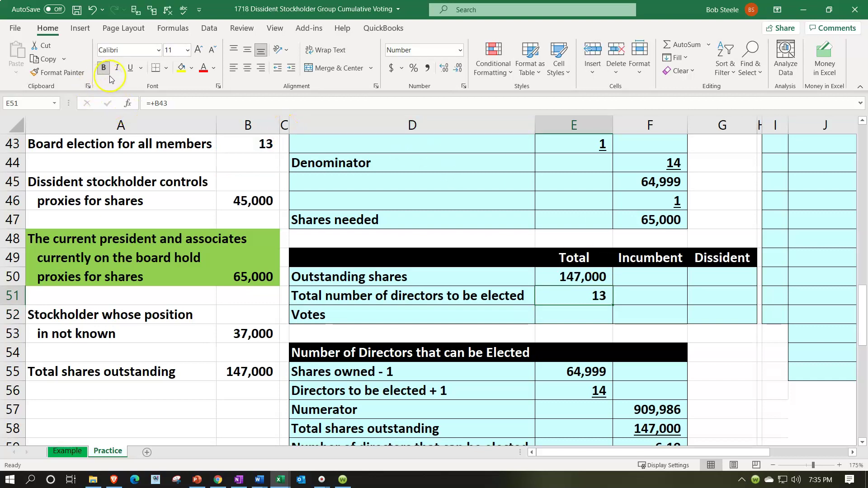
{"action": "left_click", "coordinate": [130, 68]}
Step: Calculate the total votes in E52 with the formula =E50*E51
{"action": "key", "text": "Return"}
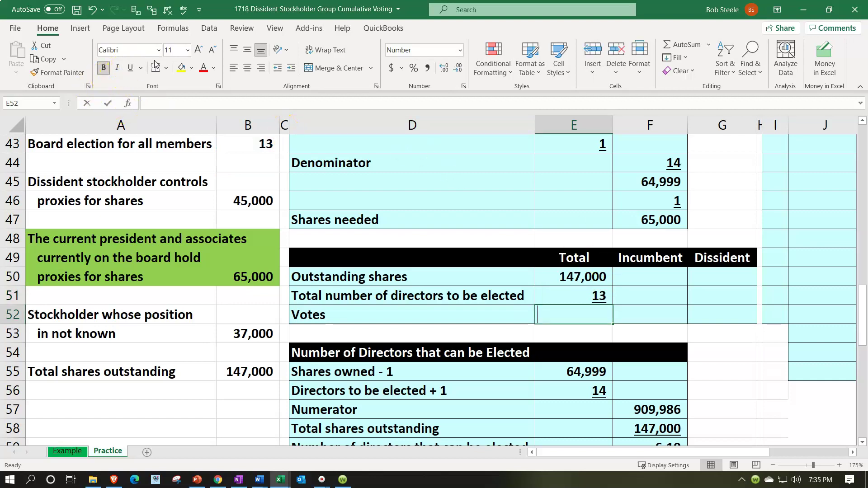
{"action": "type", "text": "="}
{"action": "key", "text": "Up"}
{"action": "key", "text": "Up"}
{"action": "type", "text": "*"}
{"action": "key", "text": "Up"}
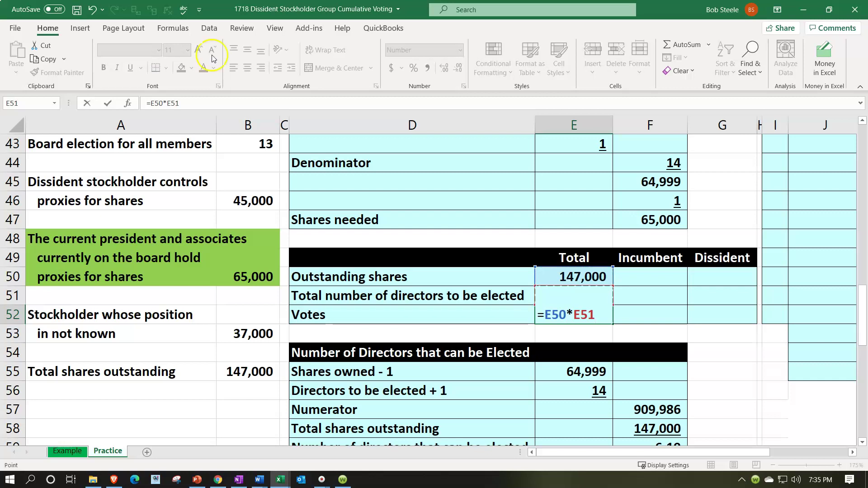
{"action": "key", "text": "Return"}
Step: Link the Incumbent outstanding shares in F50 to the president's proxy shares in B50
{"action": "key", "text": "Right"}
{"action": "key", "text": "Up"}
{"action": "key", "text": "Up"}
{"action": "key", "text": "Up"}
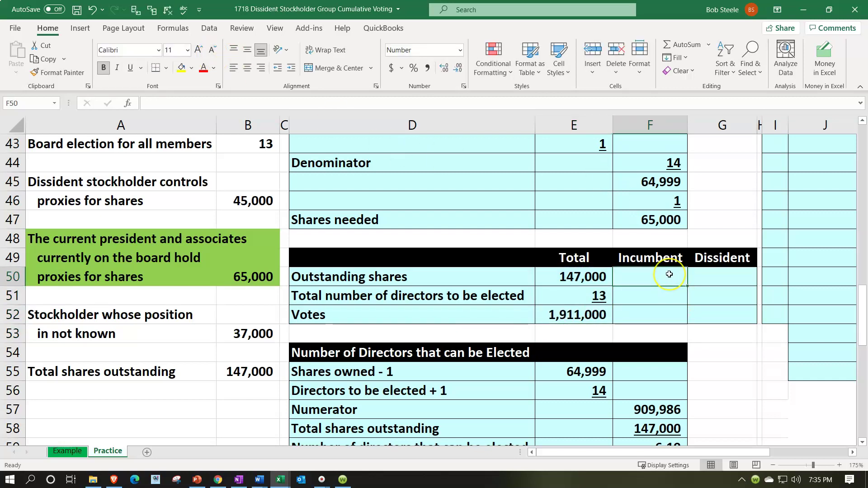
{"action": "type", "text": "="}
{"action": "key", "text": "Left"}
{"action": "key", "text": "Left"}
{"action": "key", "text": "Left"}
{"action": "key", "text": "Left"}
{"action": "key", "text": "Return"}
Step: Link the Incumbent number of directors in F51 to E51 and underline it
{"action": "type", "text": "=+"}
{"action": "key", "text": "Left"}
{"action": "key", "text": "Return"}
{"action": "key", "text": "Up"}
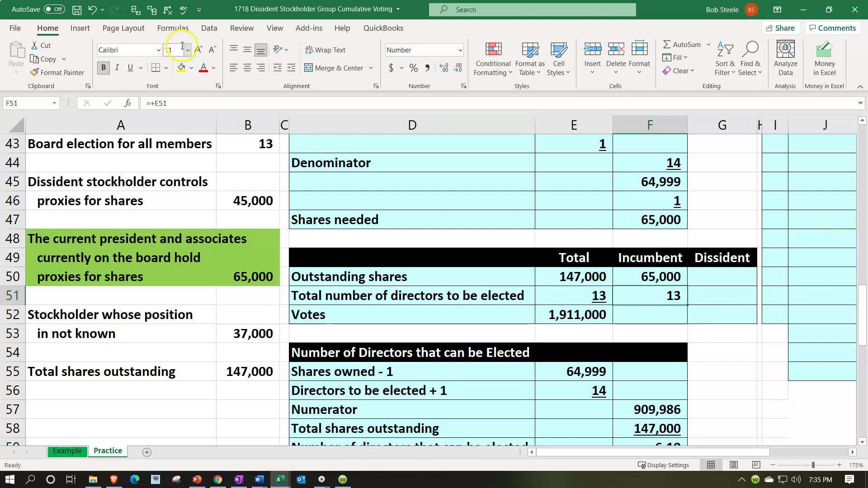
{"action": "left_click", "coordinate": [130, 69]}
Step: Calculate the Incumbent votes in F52 with the formula =F50*F51
{"action": "key", "text": "Down"}
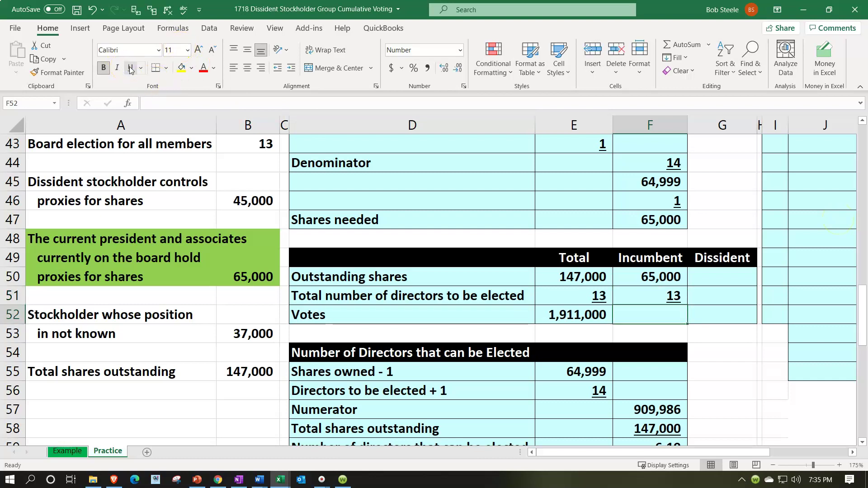
{"action": "type", "text": "="}
{"action": "key", "text": "Up"}
{"action": "key", "text": "Up"}
{"action": "type", "text": "*"}
{"action": "key", "text": "Up"}
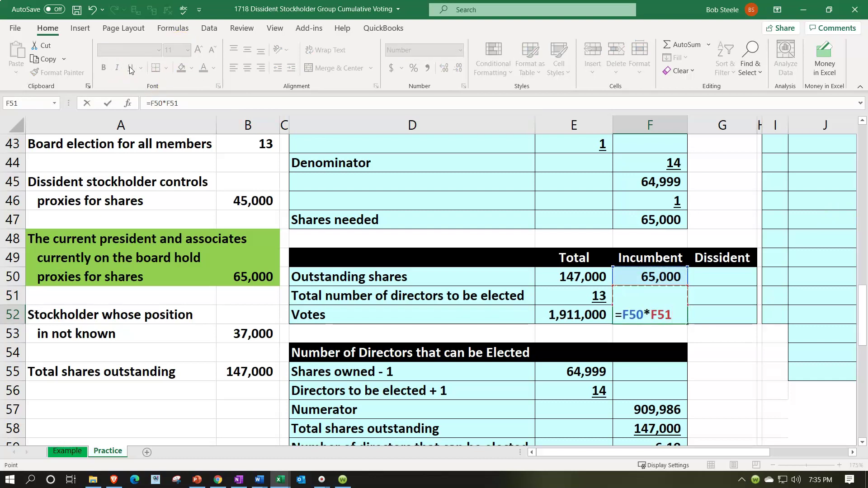
{"action": "key", "text": "Return"}
Step: Calculate the Dissident outstanding shares in G50 as total minus incumbent shares, using =E50-F50
{"action": "key", "text": "Right"}
{"action": "key", "text": "Up"}
{"action": "key", "text": "Up"}
{"action": "key", "text": "Up"}
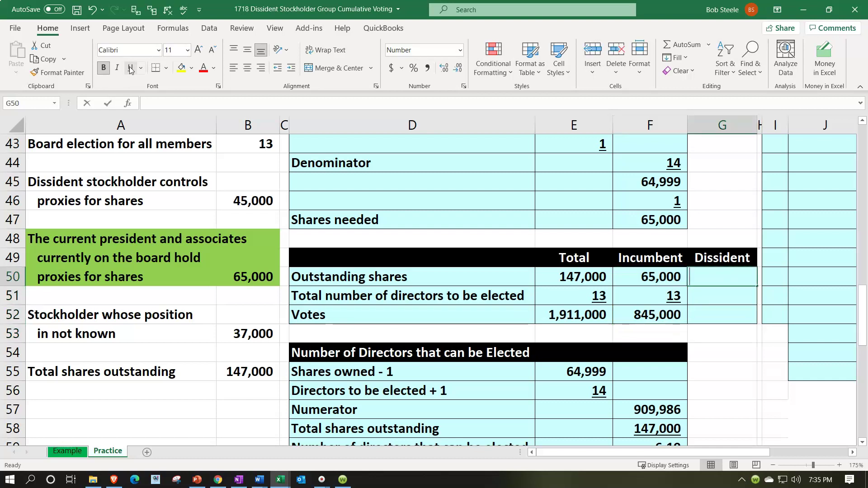
{"action": "type", "text": "="}
{"action": "key", "text": "Left"}
{"action": "key", "text": "Left"}
{"action": "type", "text": "-"}
{"action": "key", "text": "Left"}
{"action": "key", "text": "Return"}
Step: Check the Dissident shares in G50 against the sum of the proxy shares in B46 and the unknown-position shares in B53
{"action": "left_click", "coordinate": [742, 275]}
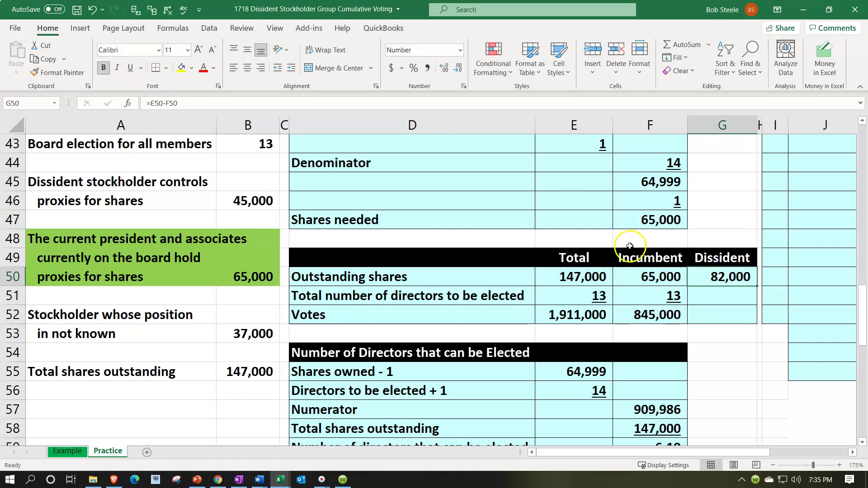
{"action": "left_click", "coordinate": [271, 201]}
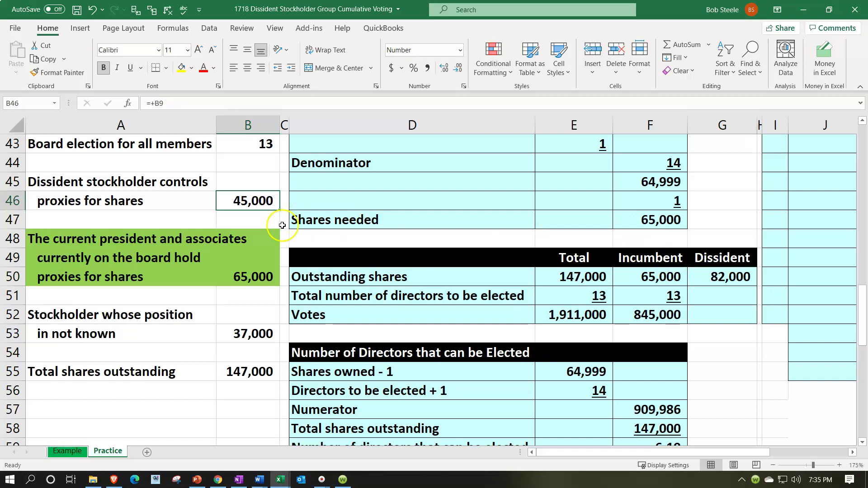
{"action": "left_click", "coordinate": [273, 333], "text": "ctrl"}
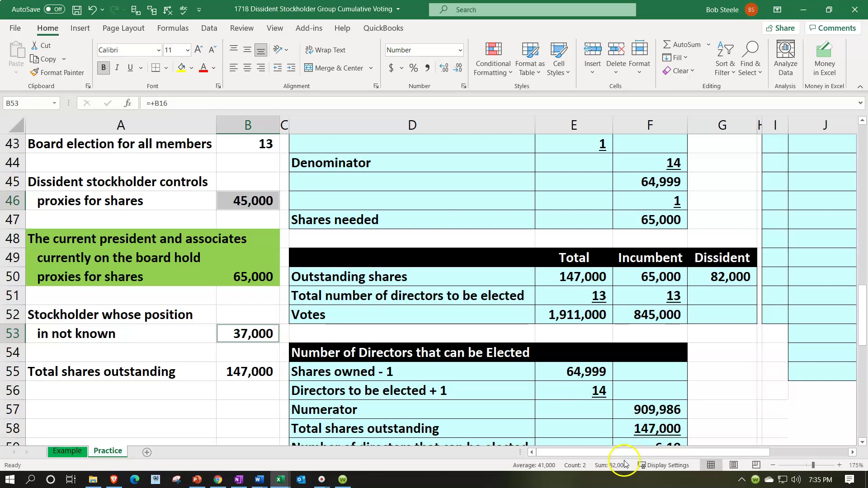
Step: Link the Dissident number of directors in G51 to F51 and underline it
{"action": "left_click", "coordinate": [710, 296]}
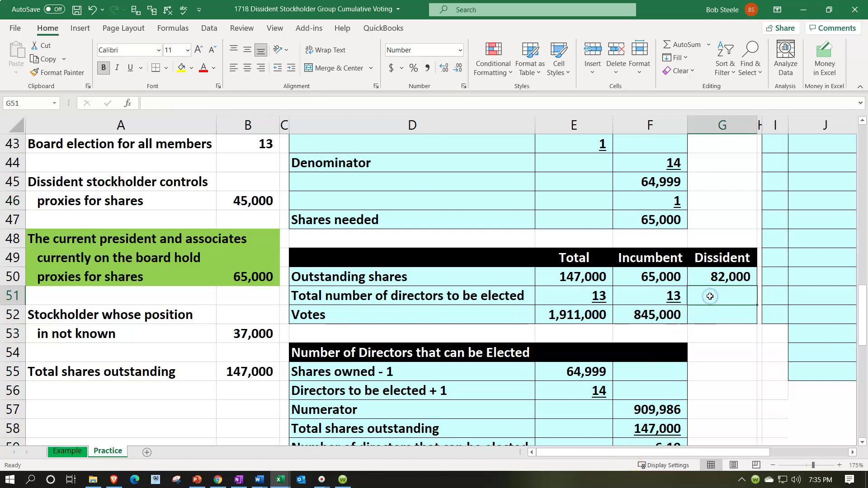
{"action": "type", "text": "="}
{"action": "key", "text": "Left"}
{"action": "key", "text": "ctrl+Return"}
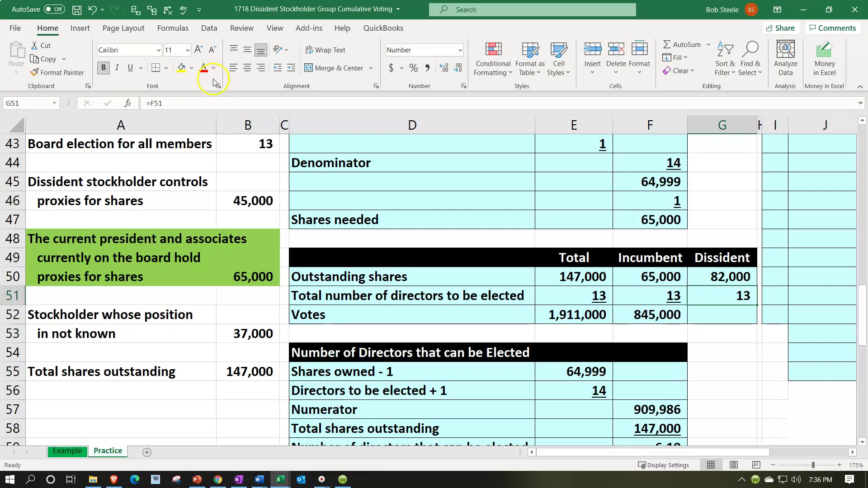
{"action": "left_click", "coordinate": [131, 68]}
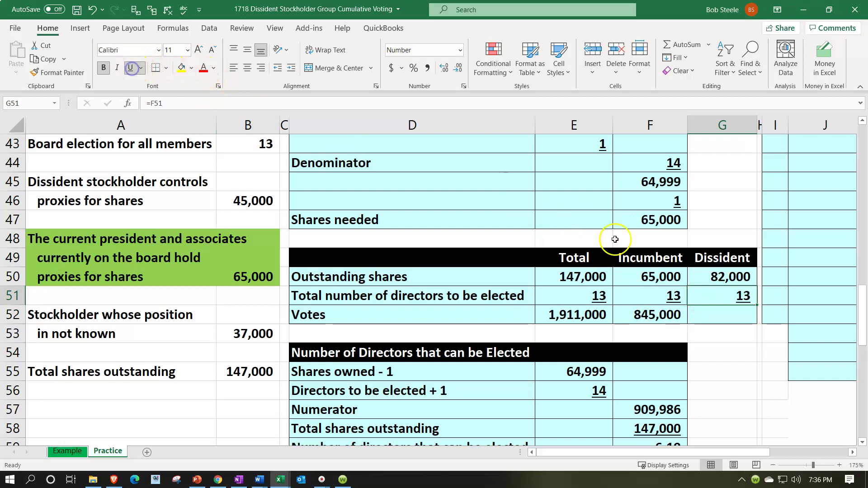
Step: Calculate the Dissident votes in G52 by multiplying the number of directors in G51 by the shares in G50
{"action": "left_click", "coordinate": [705, 312]}
{"action": "type", "text": "="}
{"action": "key", "text": "Up"}
{"action": "type", "text": "*"}
{"action": "key", "text": "Up"}
{"action": "key", "text": "Return"}
Step: Number the rows beside the Candidates column from 1 to 13 in I40:I52 by extending a 1, 2 series
{"action": "key", "text": "Right"}
{"action": "key", "text": "Right"}
{"action": "key", "text": "Right"}
{"action": "key", "text": "Right"}
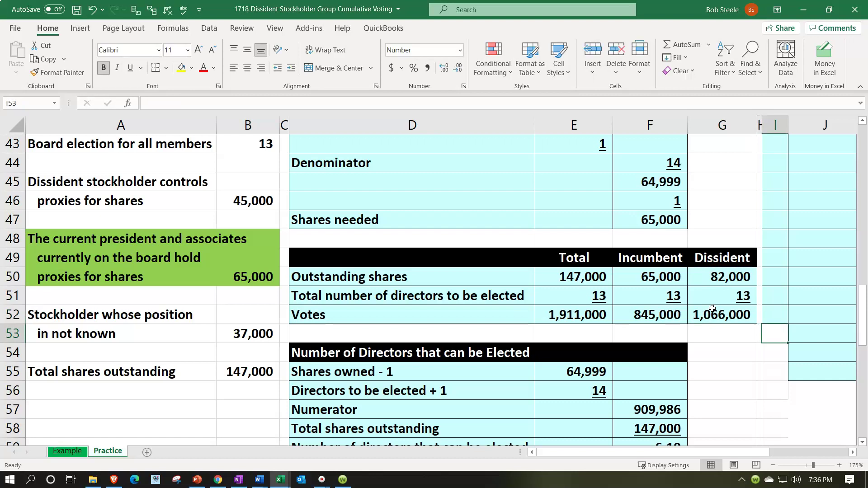
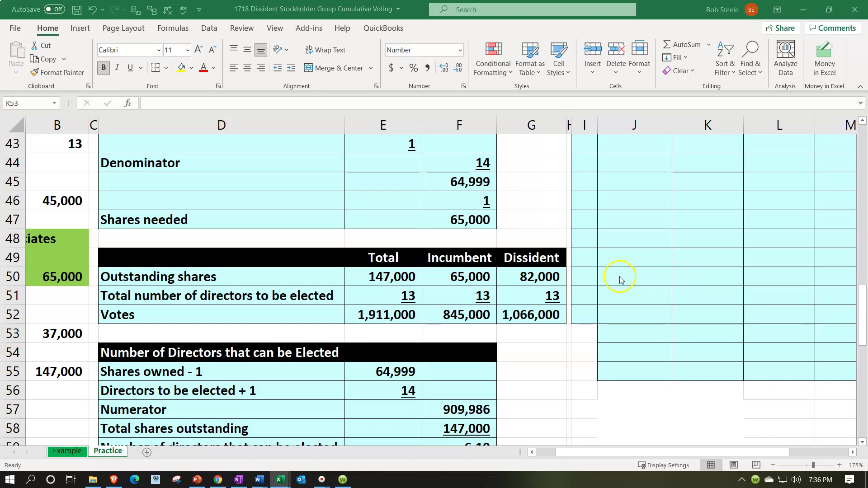
{"action": "scroll", "coordinate": [620, 276], "scroll_direction": "up", "scroll_amount": 2}
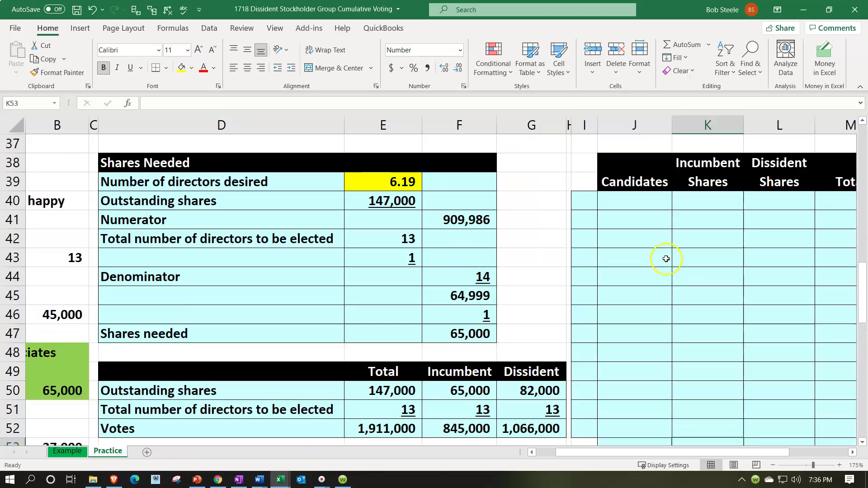
{"action": "left_click", "coordinate": [589, 199]}
{"action": "type", "text": "1"}
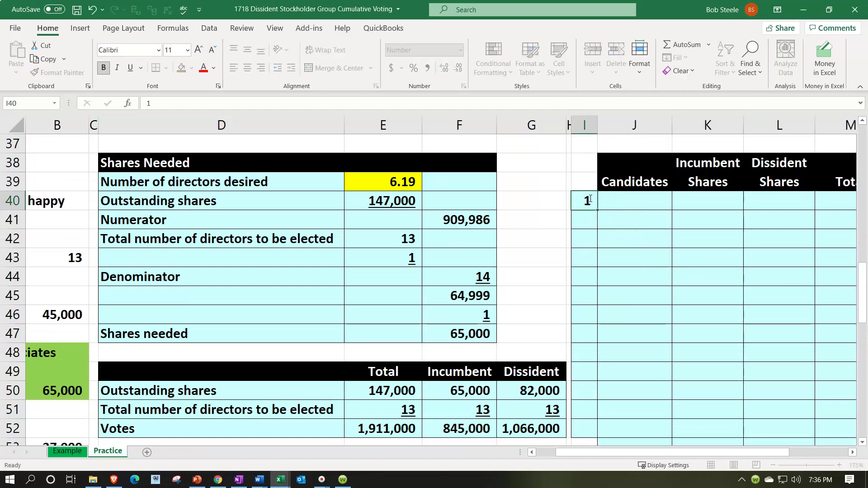
{"action": "key", "text": "Return"}
{"action": "type", "text": "2"}
{"action": "key", "text": "Return"}
{"action": "left_click_drag", "start_coordinate": [587, 199], "coordinate": [587, 220]}
{"action": "scroll", "coordinate": [586, 223], "scroll_direction": "down", "scroll_amount": 1}
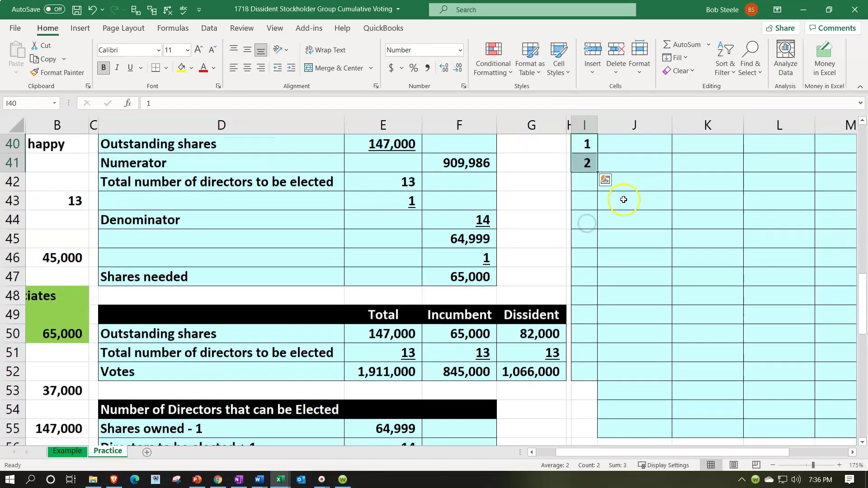
{"action": "left_click_drag", "start_coordinate": [598, 173], "coordinate": [586, 377]}
Step: Copy the list of candidate letters beginning with A, paste it as values from J40 down, and centre the letters
{"action": "scroll", "coordinate": [704, 277], "scroll_direction": "up", "scroll_amount": 2}
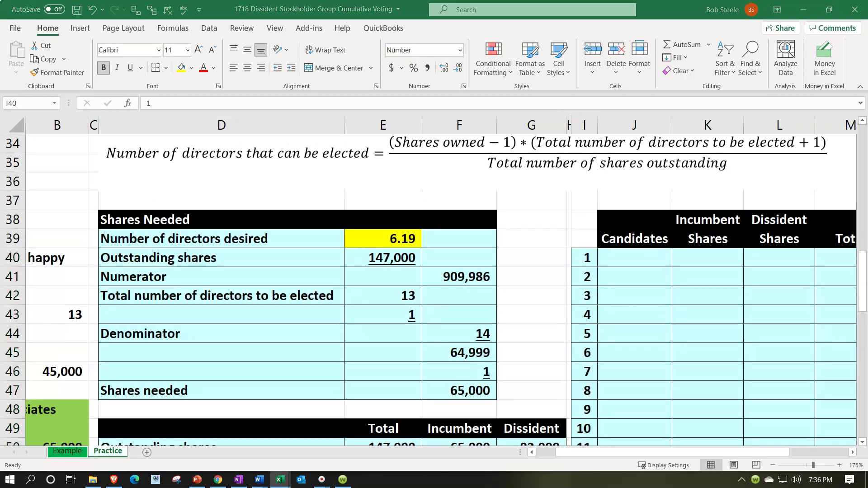
{"action": "key", "text": "ctrl+c"}
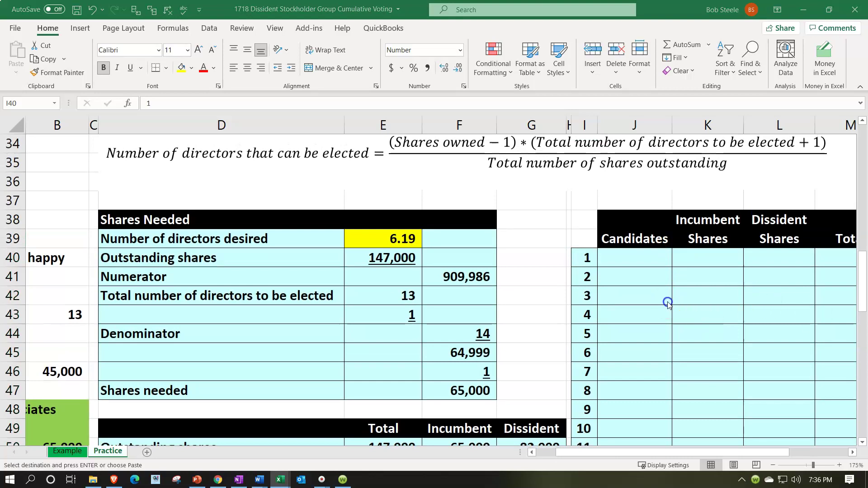
{"action": "left_click_drag", "start_coordinate": [636, 314], "coordinate": [636, 259]}
{"action": "right_click", "coordinate": [636, 259]}
{"action": "key", "text": "Escape"}
{"action": "right_click", "coordinate": [613, 260]}
{"action": "left_click", "coordinate": [613, 260]}
{"action": "right_click", "coordinate": [632, 260]}
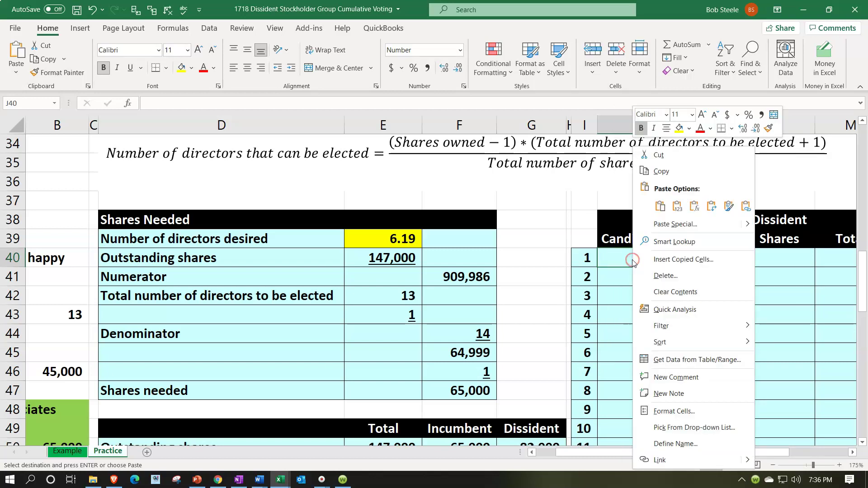
{"action": "left_click", "coordinate": [683, 203]}
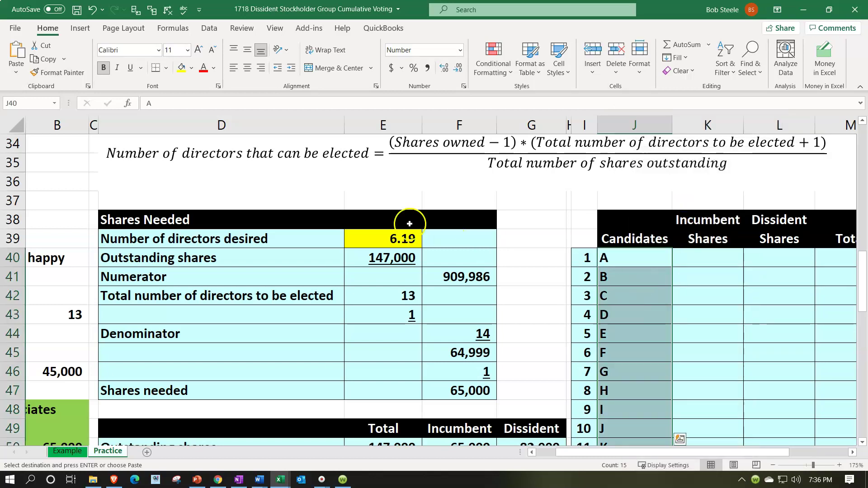
{"action": "left_click", "coordinate": [248, 67]}
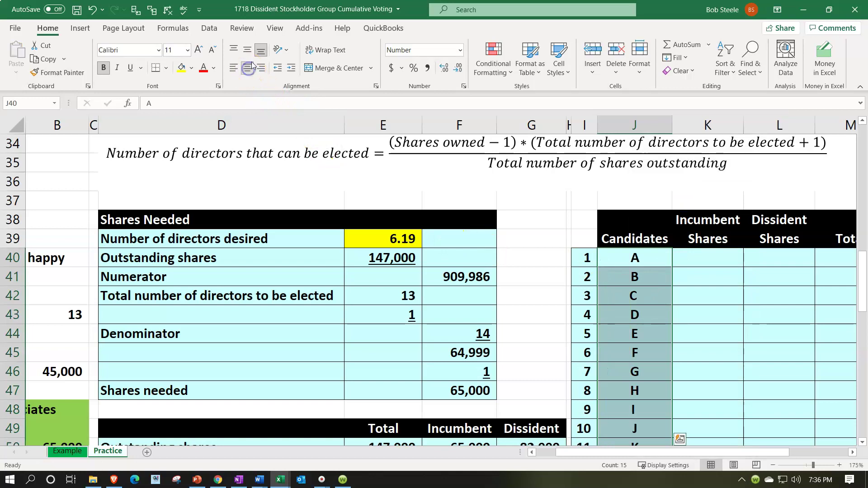
Step: Fill the cells of candidates A to F (J40:J45) with light green
{"action": "left_click", "coordinate": [612, 284]}
{"action": "scroll", "coordinate": [627, 196], "scroll_direction": "down", "scroll_amount": 1}
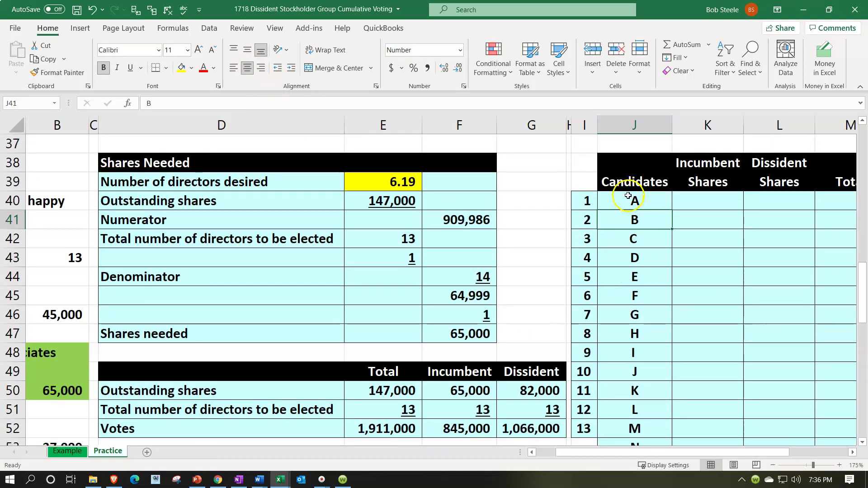
{"action": "left_click", "coordinate": [628, 196]}
{"action": "left_click_drag", "start_coordinate": [628, 195], "coordinate": [630, 295]}
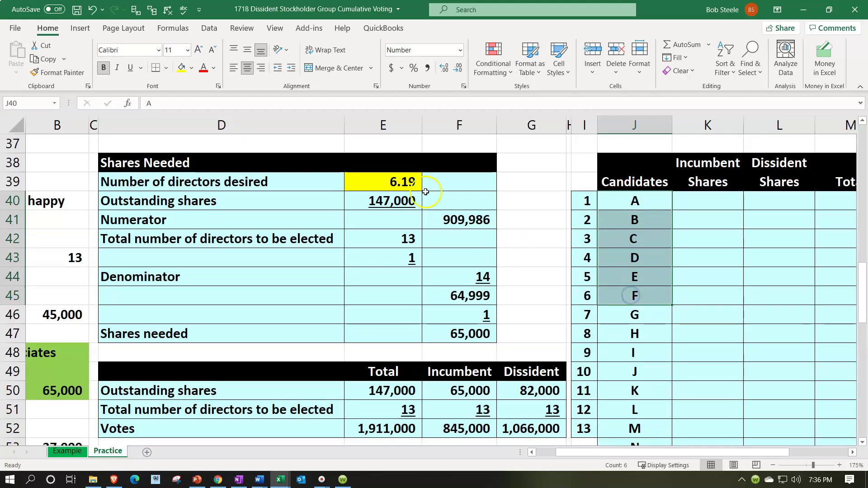
{"action": "left_click", "coordinate": [192, 68]}
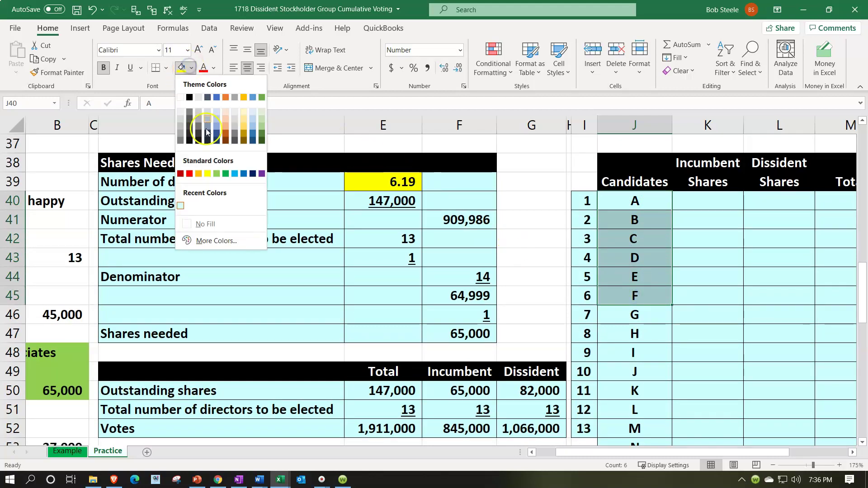
{"action": "left_click", "coordinate": [219, 173]}
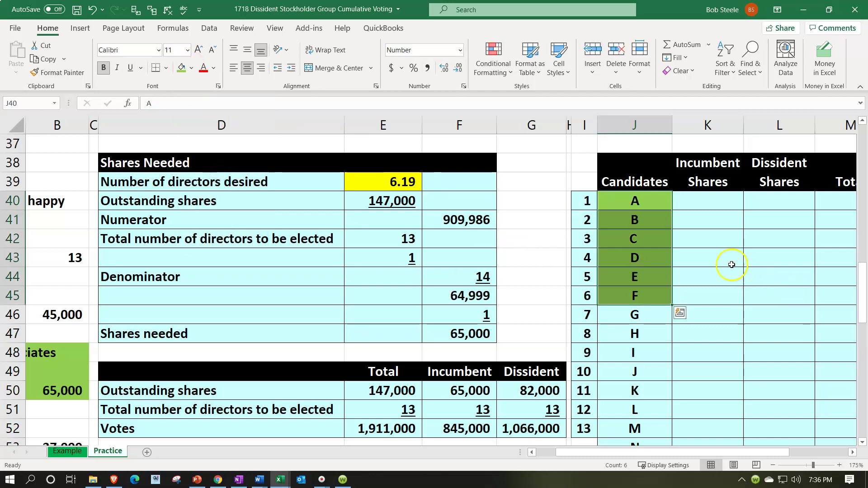
Step: Calculate candidate A's Incumbent Shares in K40 by dividing the Incumbent votes in F52 by 6
{"action": "left_click", "coordinate": [725, 252]}
{"action": "left_click", "coordinate": [702, 205]}
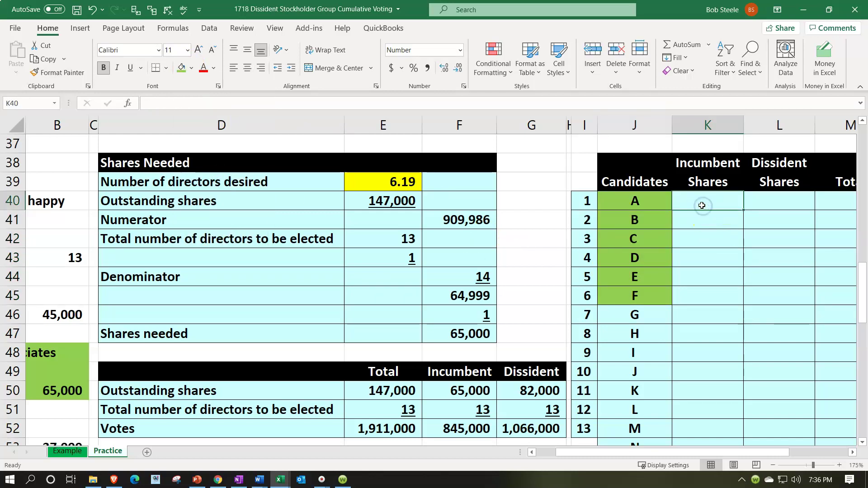
{"action": "type", "text": "="}
{"action": "key", "text": "Down"}
{"action": "key", "text": "Down"}
{"action": "key", "text": "Down"}
{"action": "key", "text": "Down"}
{"action": "key", "text": "Down"}
{"action": "key", "text": "Down"}
{"action": "key", "text": "Down"}
{"action": "key", "text": "Down"}
{"action": "key", "text": "Down"}
{"action": "key", "text": "Down"}
{"action": "key", "text": "Down"}
{"action": "key", "text": "Left"}
{"action": "key", "text": "Left"}
{"action": "key", "text": "Left"}
{"action": "key", "text": "Left"}
{"action": "key", "text": "Left"}
{"action": "key", "text": "Down"}
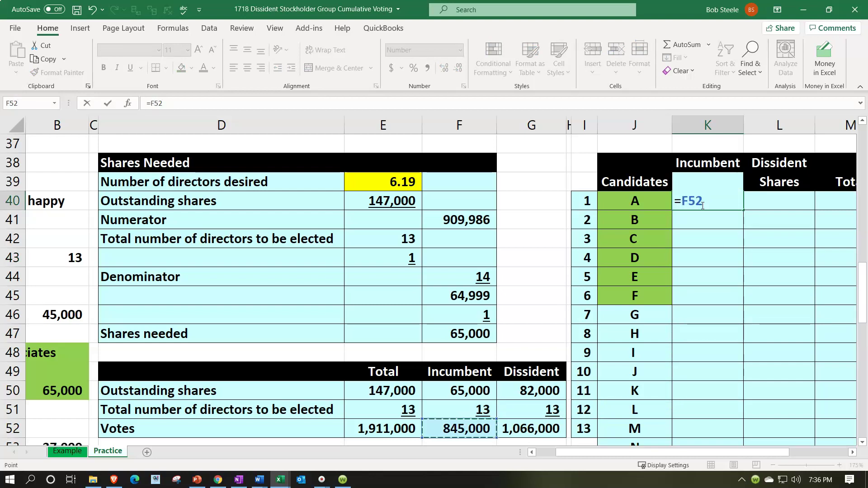
{"action": "type", "text": "/6"}
{"action": "key", "text": "Return"}
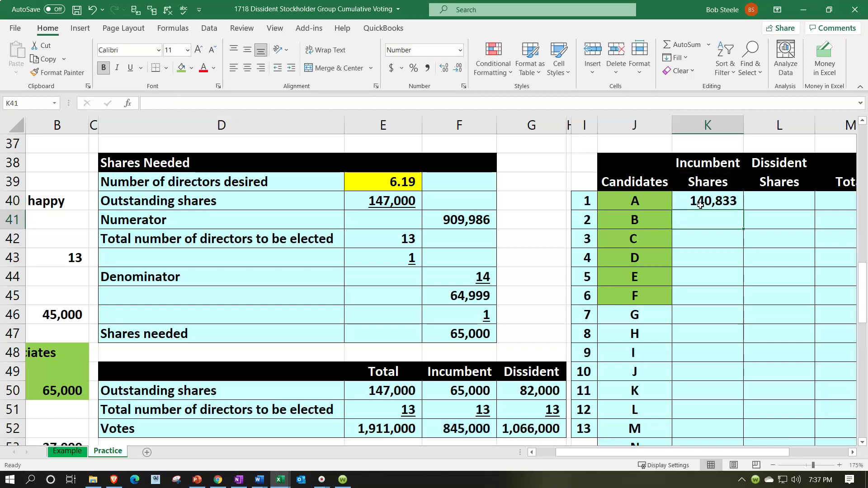
Step: Set candidate B's Incumbent Shares in K41 equal to K40 and extend the formula down to candidate F in K45
{"action": "type", "text": "="}
{"action": "key", "text": "Up"}
{"action": "key", "text": "Return"}
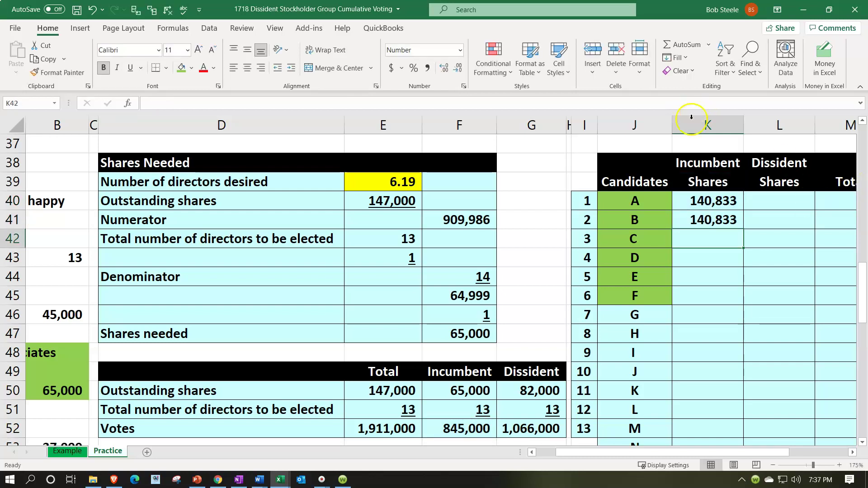
{"action": "left_click", "coordinate": [741, 223]}
{"action": "left_click_drag", "start_coordinate": [744, 230], "coordinate": [738, 305]}
Step: Label J55 "Total" and sum the Incumbent Shares column in K55
{"action": "scroll", "coordinate": [723, 324], "scroll_direction": "down", "scroll_amount": 2}
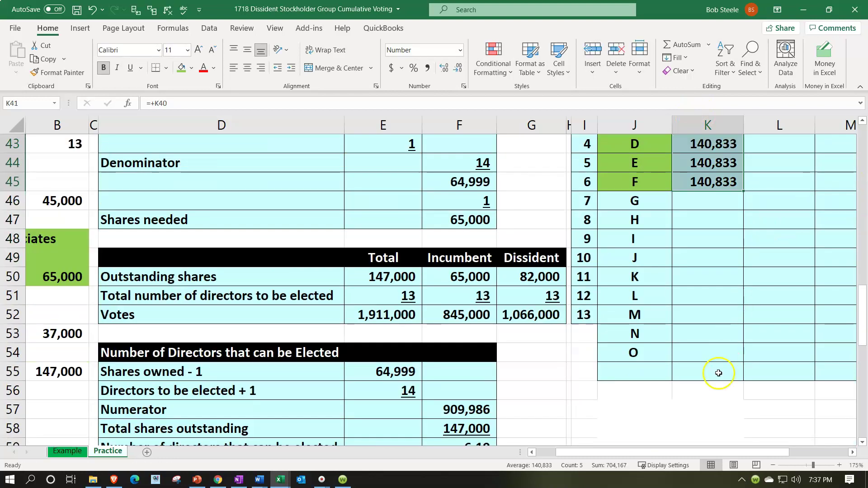
{"action": "left_click", "coordinate": [668, 368]}
{"action": "type", "text": "Total"}
{"action": "key", "text": "Tab"}
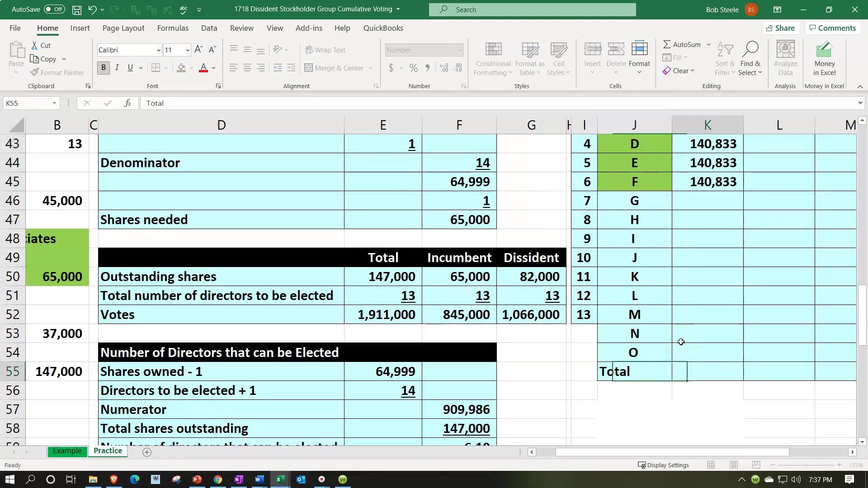
{"action": "type", "text": "=sum("}
{"action": "mouse_move", "coordinate": [681, 342]}
{"action": "left_mouse_down"}
{"action": "mouse_move", "coordinate": [705, 298]}
{"action": "mouse_move", "coordinate": [705, 257]}
{"action": "mouse_move", "coordinate": [681, 341]}
{"action": "left_mouse_up"}
{"action": "key", "text": "Return"}
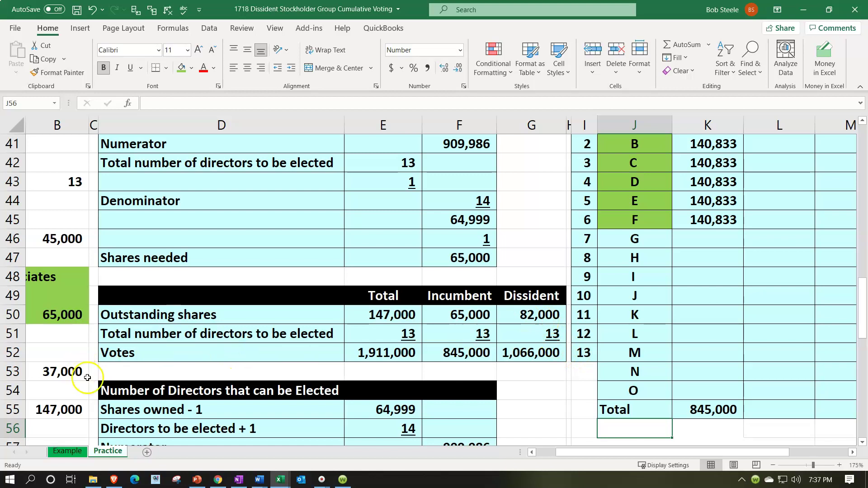
Step: Check the Dissident votes in G52 and select candidate G's Dissident Shares cell, L46
{"action": "left_click", "coordinate": [532, 358]}
{"action": "scroll", "coordinate": [701, 306], "scroll_direction": "up", "scroll_amount": 1}
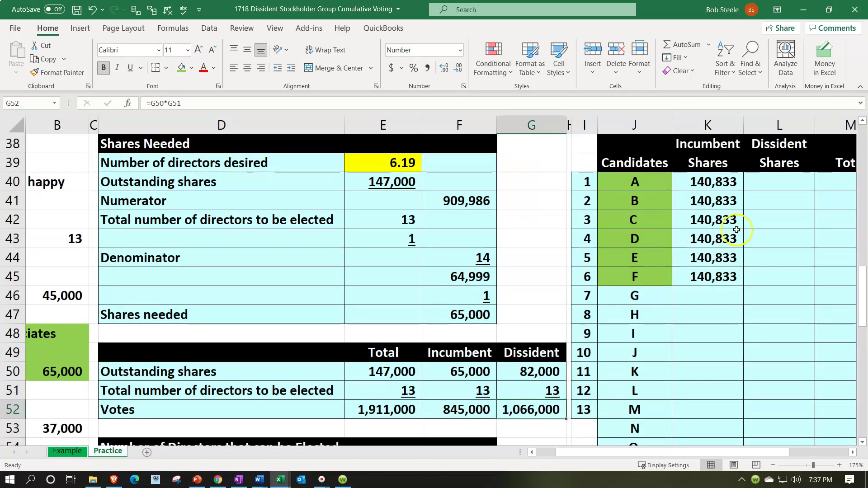
{"action": "left_click", "coordinate": [735, 231]}
{"action": "key", "text": "Right"}
{"action": "key", "text": "Right"}
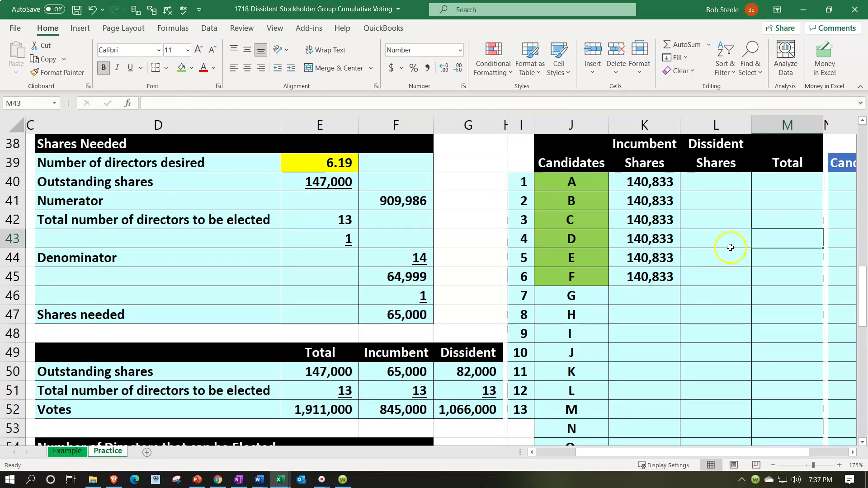
{"action": "scroll", "coordinate": [724, 262], "scroll_direction": "down", "scroll_amount": 1}
{"action": "left_click", "coordinate": [713, 240]}
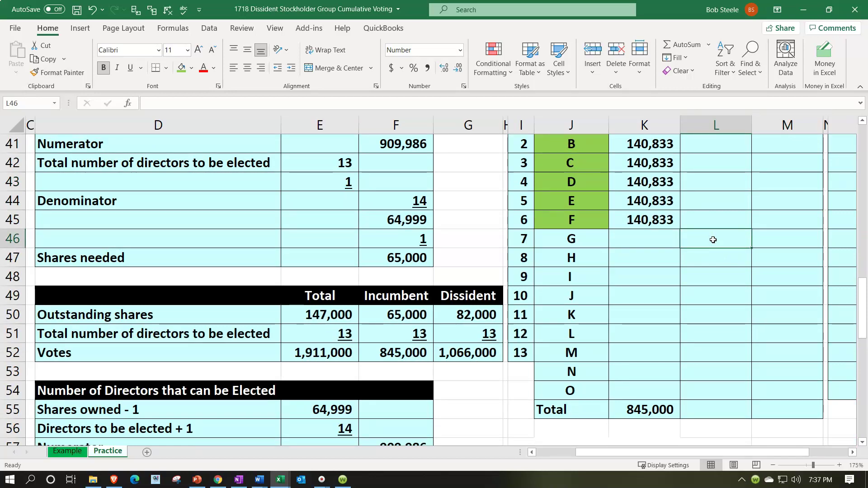
{"action": "type", "text": "="}
{"action": "key", "text": "Down"}
{"action": "key", "text": "Down"}
{"action": "key", "text": "Down"}
{"action": "key", "text": "Down"}
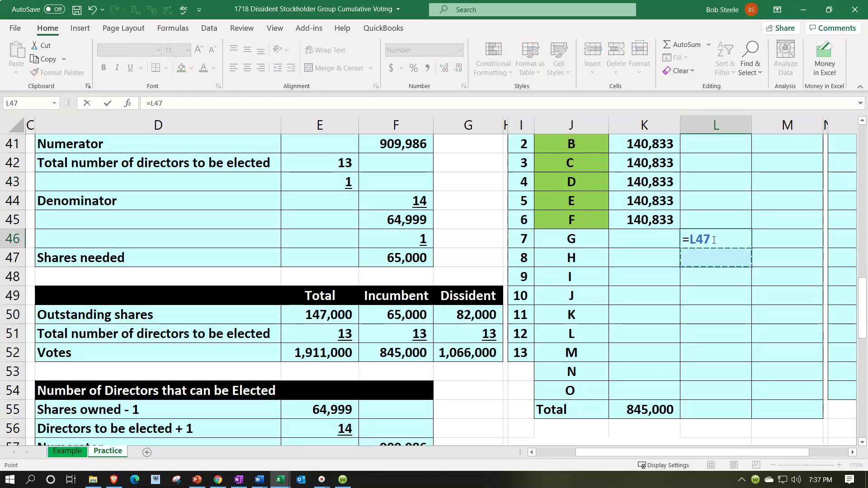
{"action": "key", "text": "BackSpace"}
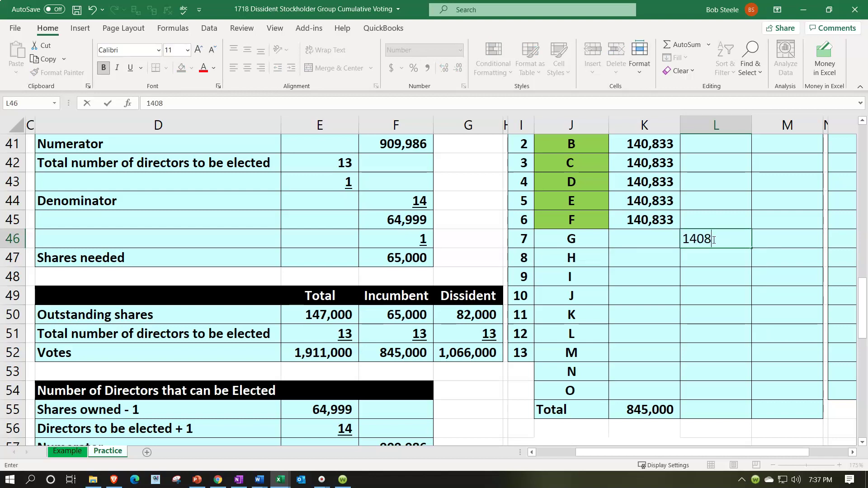
Step: Enter 140834 as candidate G's Dissident Shares in L46, link L47 to it and extend that formula down to candidate M in L52
{"action": "key", "text": "Return"}
{"action": "type", "text": "+"}
{"action": "left_click", "coordinate": [713, 239]}
{"action": "key", "text": "Return"}
{"action": "left_click", "coordinate": [746, 257]}
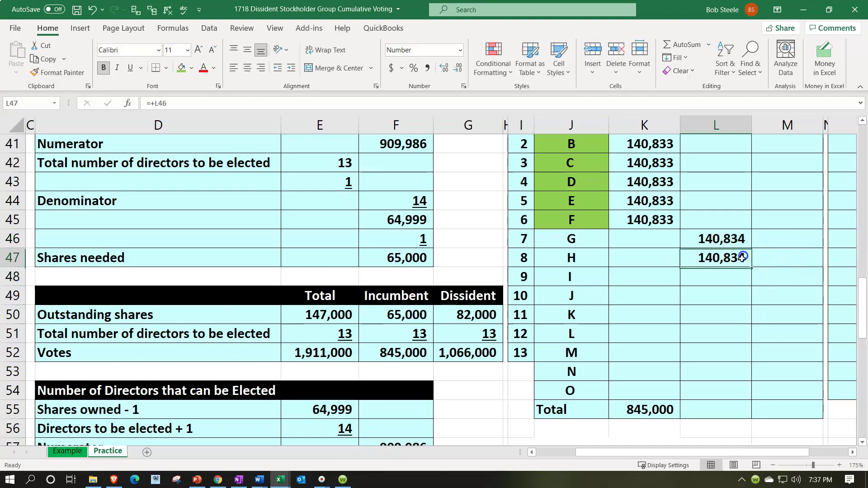
{"action": "left_click_drag", "start_coordinate": [751, 268], "coordinate": [742, 358]}
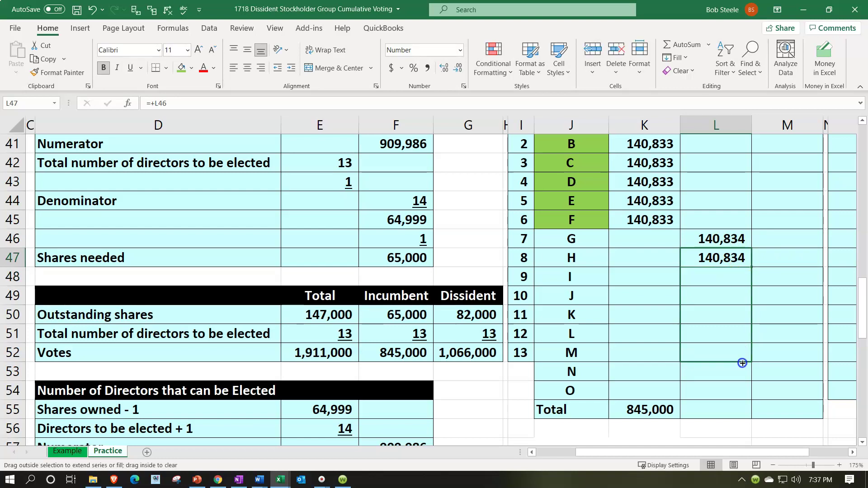
{"action": "left_click_drag", "start_coordinate": [742, 363], "coordinate": [742, 363]}
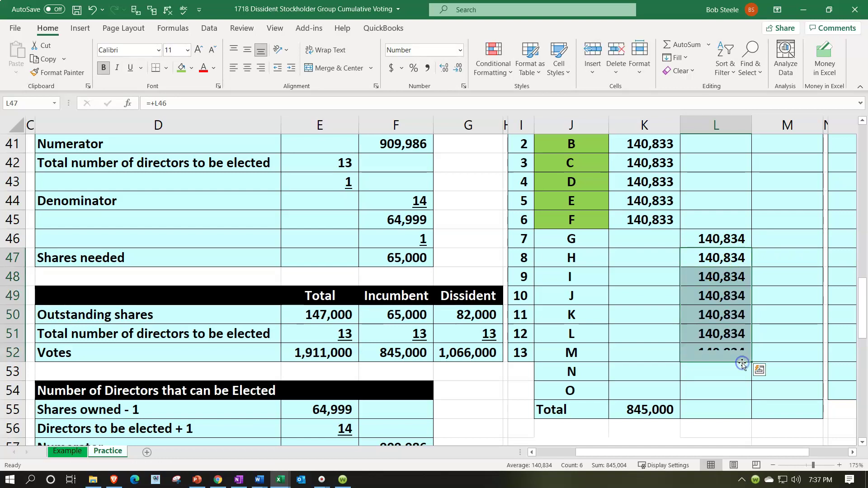
Step: Calculate candidate N's remaining Dissident Shares in L53 as G52 minus the sum of L46:L52
{"action": "left_click", "coordinate": [712, 368]}
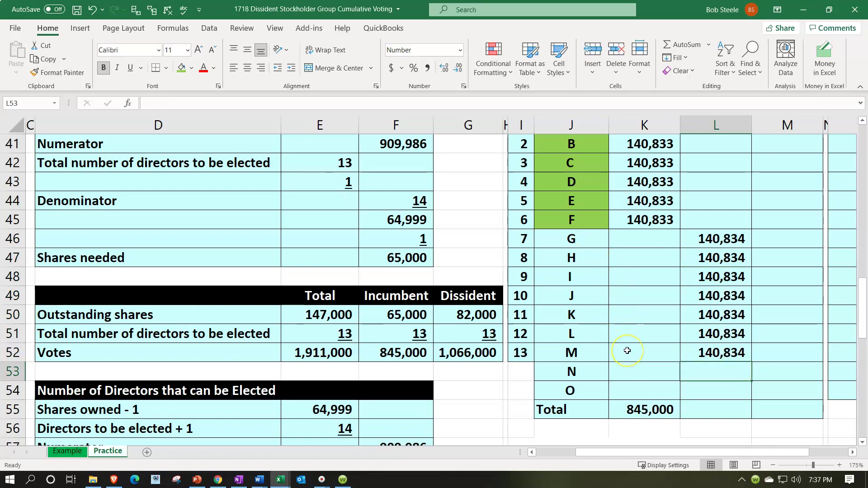
{"action": "type", "text": "="}
{"action": "key", "text": "Left"}
{"action": "key", "text": "Left"}
{"action": "key", "text": "Left"}
{"action": "key", "text": "Left"}
{"action": "key", "text": "Left"}
{"action": "type", "text": "-sum("}
{"action": "key", "text": "Up"}
{"action": "key", "text": "shift+Up"}
{"action": "key", "text": "shift+Up"}
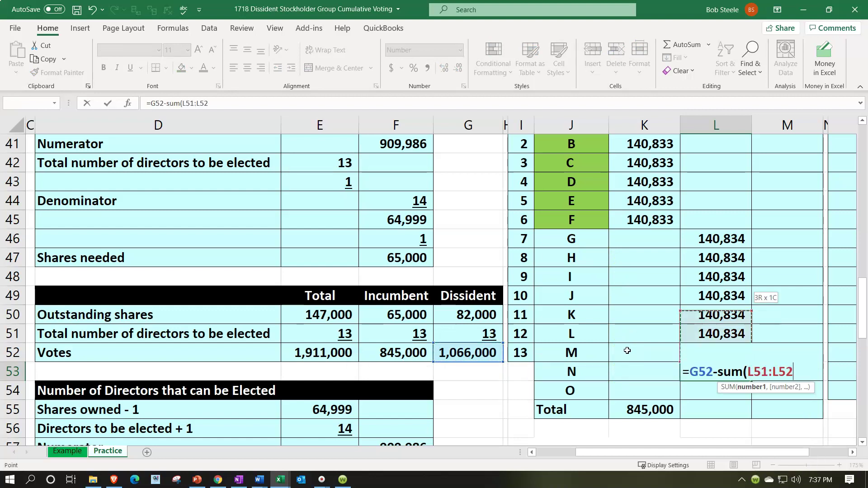
{"action": "key", "text": "shift+Up"}
{"action": "key", "text": "shift+Up"}
{"action": "key", "text": "shift+Up"}
{"action": "key", "text": "shift+Up"}
{"action": "key", "text": "shift+Up"}
{"action": "type", "text": ")"}
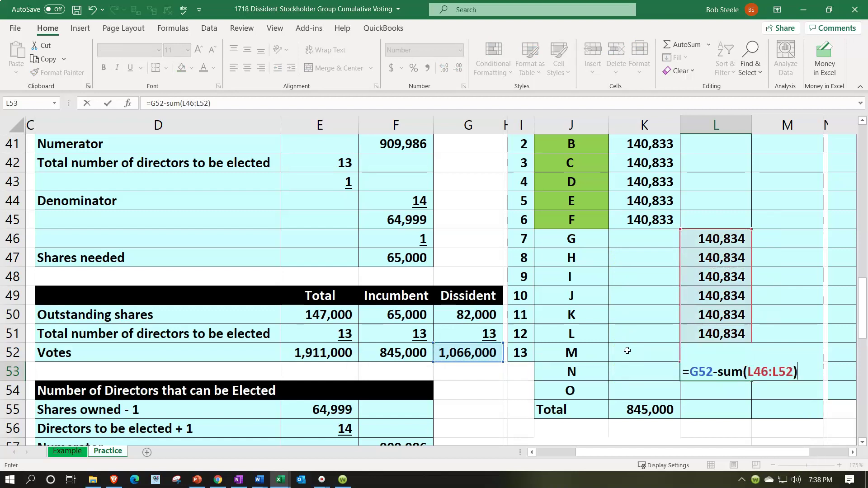
{"action": "key", "text": "ctrl+Return"}
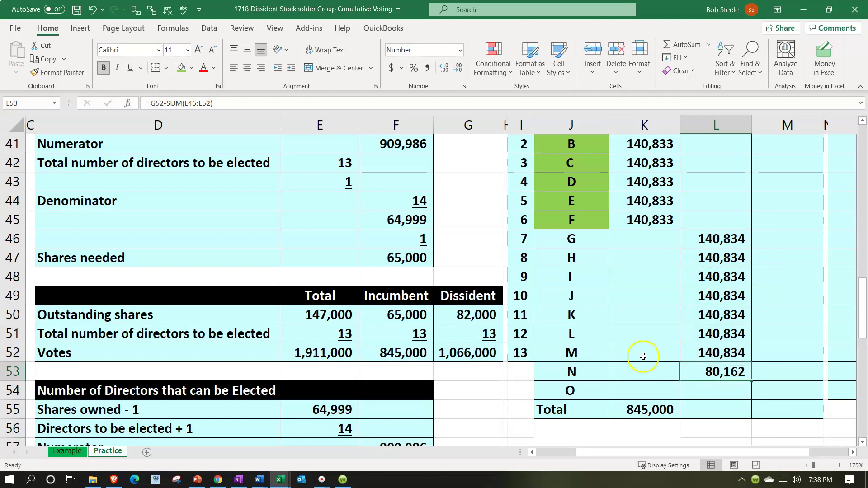
Step: Sum the Dissident Shares column in L55 over L40:L54 and extend the formula across to the Total column in M55
{"action": "left_click", "coordinate": [712, 412]}
{"action": "type", "text": "=sum("}
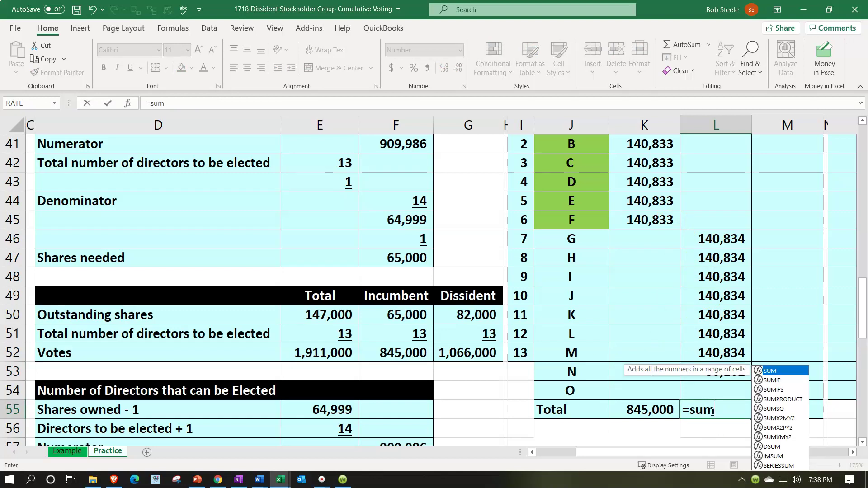
{"action": "key", "text": "Up"}
{"action": "key", "text": "shift+Up"}
{"action": "key", "text": "shift+Up"}
{"action": "key", "text": "shift+Up"}
{"action": "key", "text": "shift+Up"}
{"action": "key", "text": "shift+Up"}
{"action": "key", "text": "shift+Up"}
{"action": "key", "text": "shift+Up"}
{"action": "key", "text": "shift+Up"}
{"action": "key", "text": "shift+Up"}
{"action": "key", "text": "shift+Up"}
{"action": "key", "text": "shift+Up"}
{"action": "key", "text": "shift+Up"}
{"action": "key", "text": "shift+Up"}
{"action": "key", "text": "shift+Up"}
{"action": "key", "text": "shift+Up"}
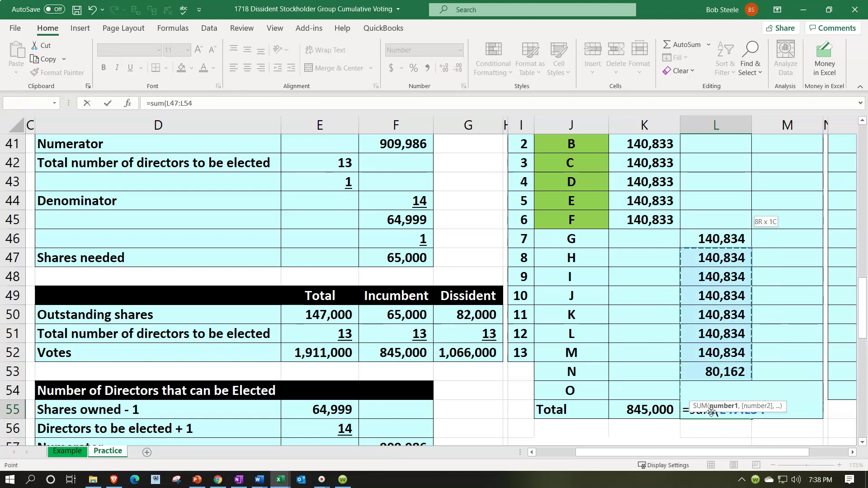
{"action": "key", "text": "shift+Up"}
{"action": "key", "text": "shift+Down"}
{"action": "key", "text": "shift+Down"}
{"action": "key", "text": "Return"}
{"action": "left_click", "coordinate": [710, 411]}
{"action": "left_click_drag", "start_coordinate": [752, 419], "coordinate": [790, 412]}
Step: Calculate candidate A's total in M40 as the sum of K40:L40 and extend it down to candidate O in M54
{"action": "scroll", "coordinate": [776, 308], "scroll_direction": "up", "scroll_amount": 2}
{"action": "left_click", "coordinate": [775, 240]}
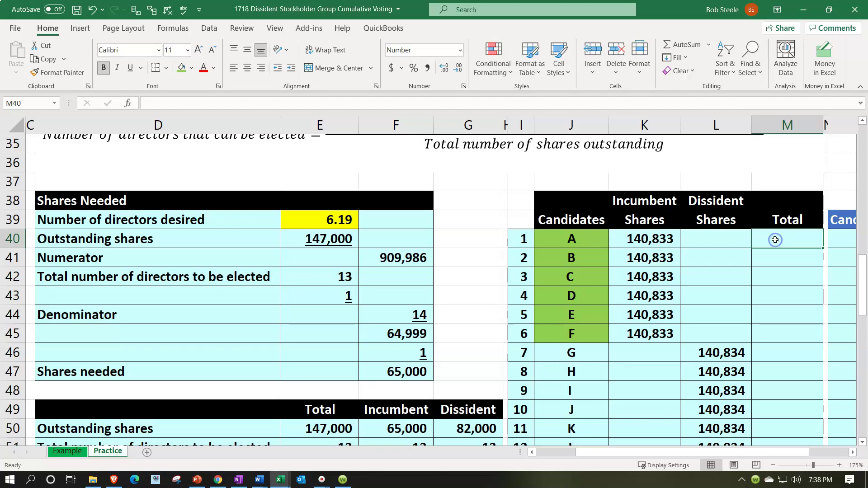
{"action": "type", "text": "=sum("}
{"action": "key", "text": "Left"}
{"action": "key", "text": "Left"}
{"action": "key", "text": "shift+Right"}
{"action": "key", "text": "Return"}
{"action": "left_click", "coordinate": [775, 240]}
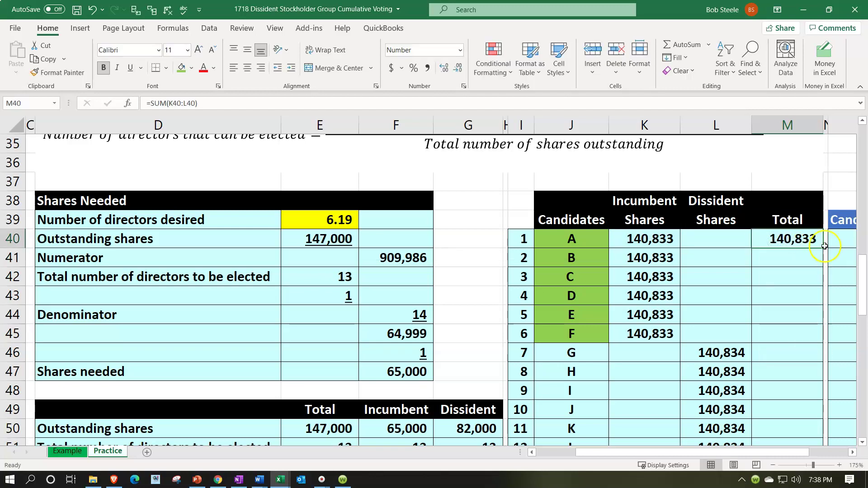
{"action": "left_click_drag", "start_coordinate": [824, 248], "coordinate": [807, 394]}
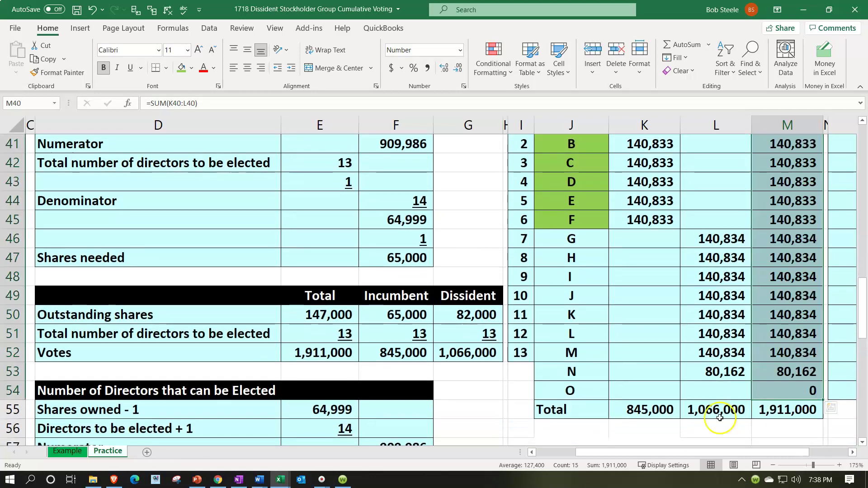
Step: Compare the Incumbent and Dissident share totals in row 55 with the votes in F52 and G52
{"action": "left_click", "coordinate": [653, 410]}
{"action": "left_click", "coordinate": [404, 355]}
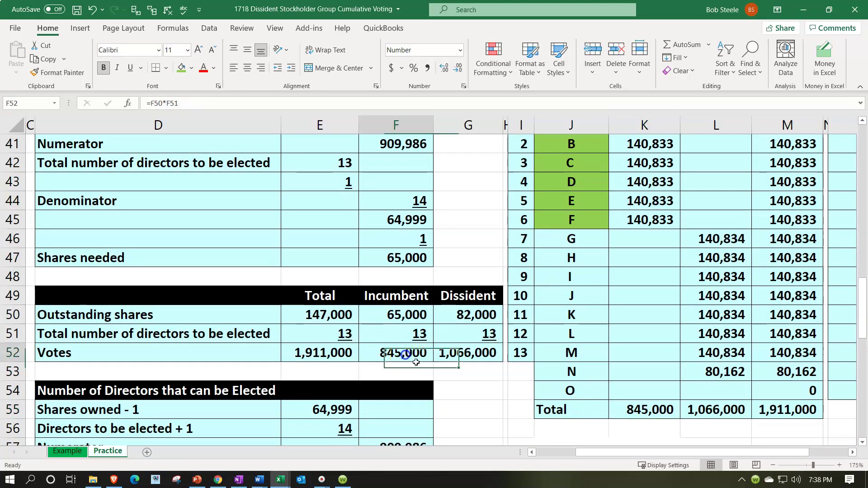
{"action": "left_click", "coordinate": [705, 407]}
{"action": "left_click", "coordinate": [496, 348]}
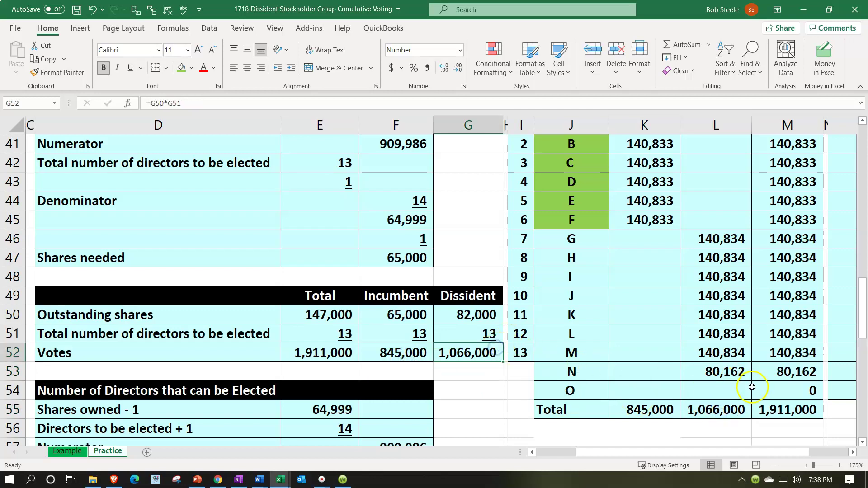
{"action": "left_click", "coordinate": [778, 415]}
Step: Copy the candidate letters in J40:J54 and their totals in M40:M54, and paste them as values into the sortable table from O40
{"action": "scroll", "coordinate": [778, 415], "scroll_direction": "up", "scroll_amount": 1}
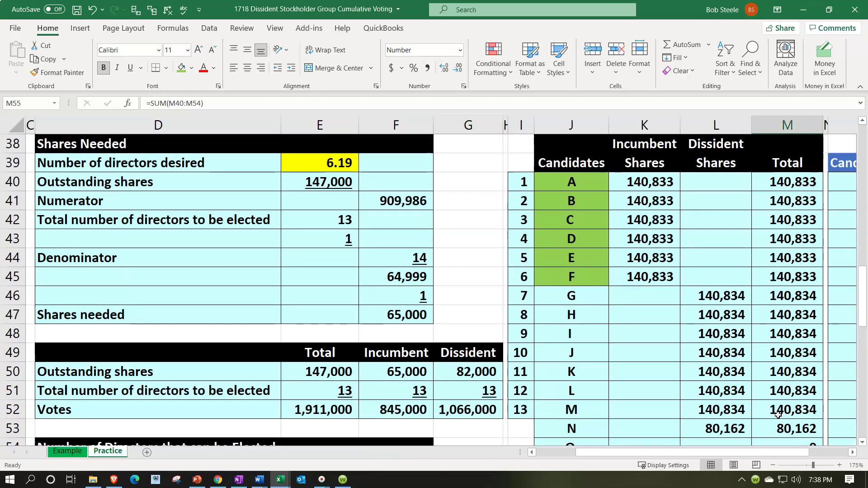
{"action": "left_click_drag", "start_coordinate": [584, 191], "coordinate": [568, 392]}
{"action": "scroll", "coordinate": [778, 194], "scroll_direction": "up", "scroll_amount": 1}
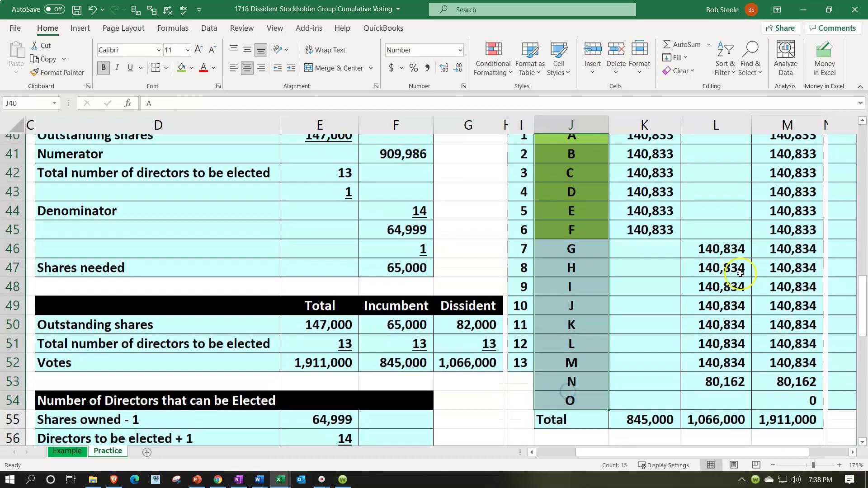
{"action": "left_click_drag", "start_coordinate": [778, 183], "coordinate": [765, 391]}
{"action": "scroll", "coordinate": [765, 391], "scroll_direction": "up", "scroll_amount": 1}
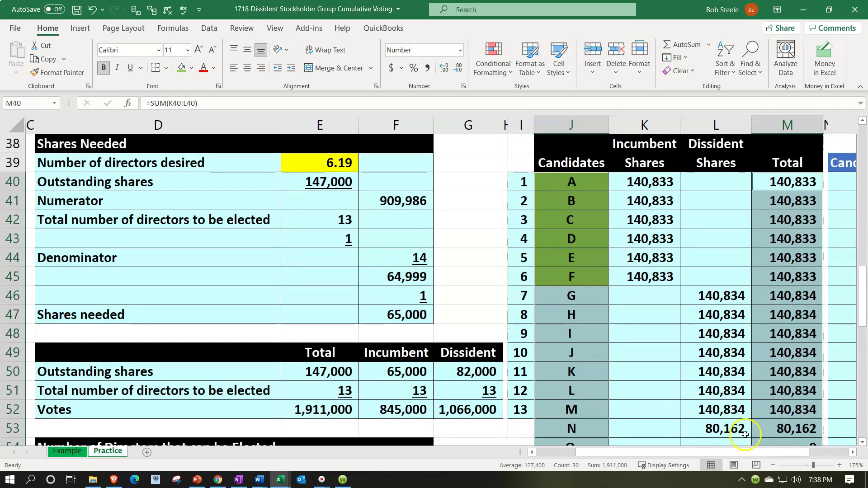
{"action": "key", "text": "ctrl+c"}
{"action": "left_click_drag", "start_coordinate": [740, 452], "coordinate": [793, 450]}
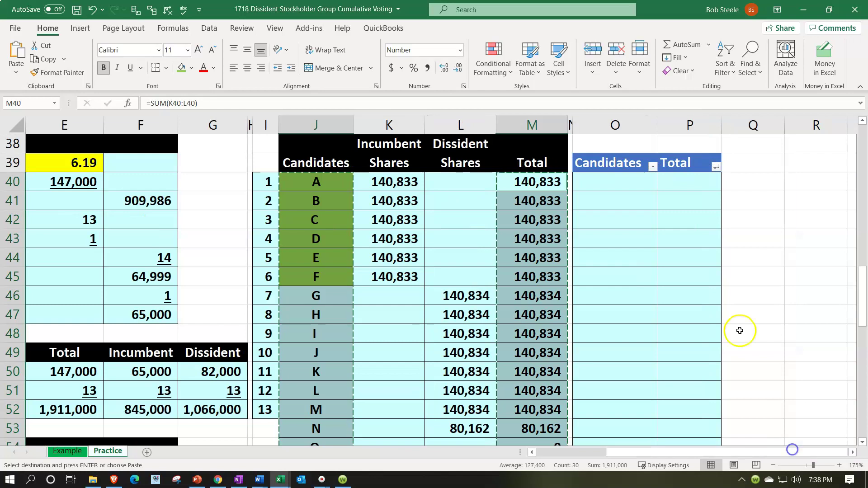
{"action": "left_click", "coordinate": [635, 184]}
{"action": "right_click", "coordinate": [635, 184]}
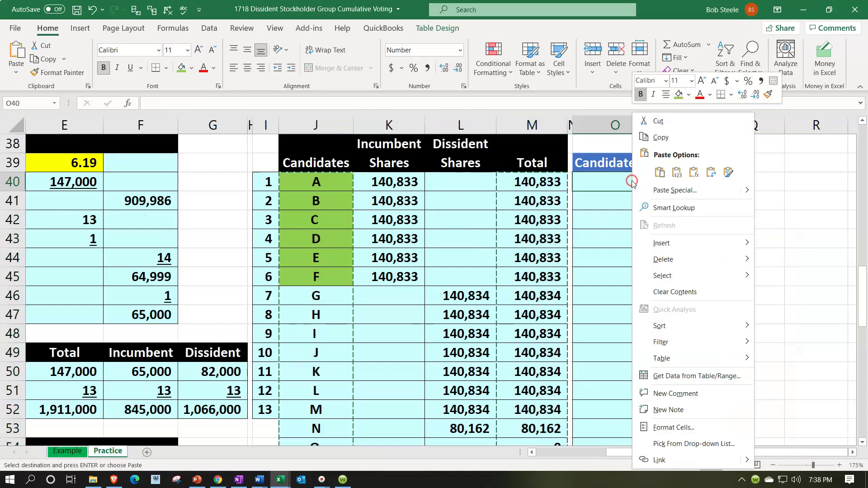
{"action": "left_click", "coordinate": [676, 177]}
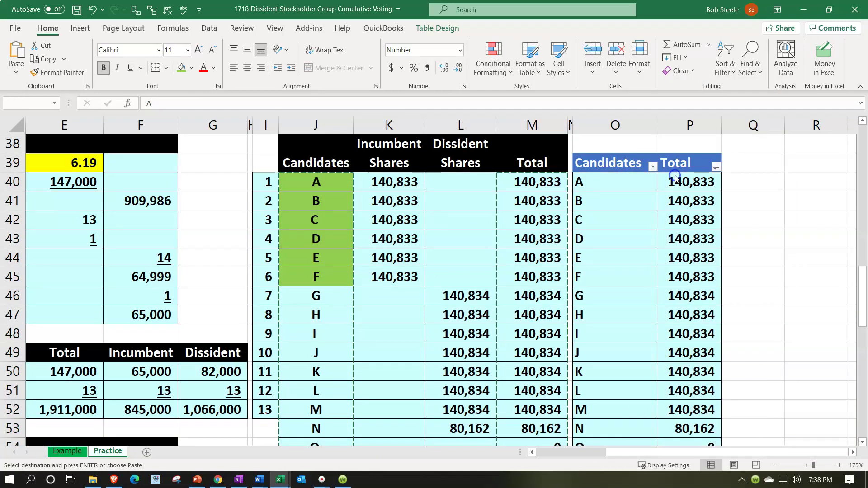
Step: Fill the rows of candidates A to F in the pasted table (O40:P45) with light green
{"action": "left_click", "coordinate": [663, 202]}
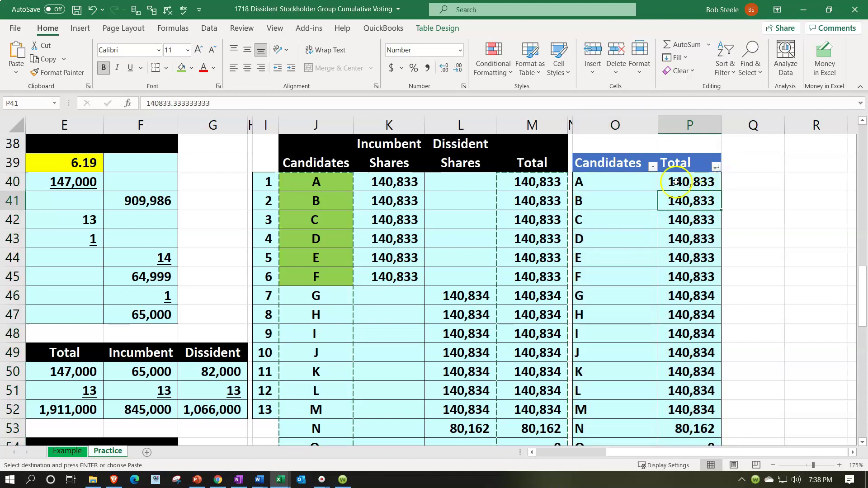
{"action": "left_click", "coordinate": [625, 185]}
{"action": "left_click_drag", "start_coordinate": [644, 182], "coordinate": [678, 275]}
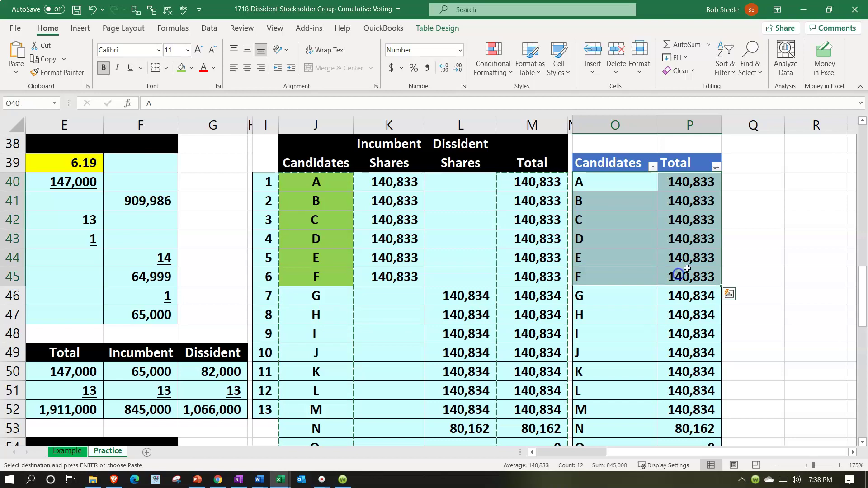
{"action": "left_click", "coordinate": [181, 72]}
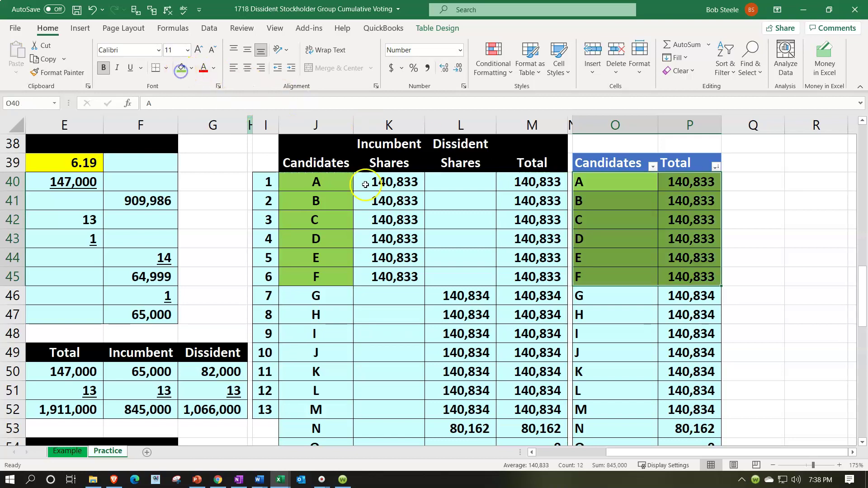
Step: Sort the candidate table headed in O39:P39 by Total in descending order and check where candidates A to F and N rank
{"action": "left_click", "coordinate": [611, 204]}
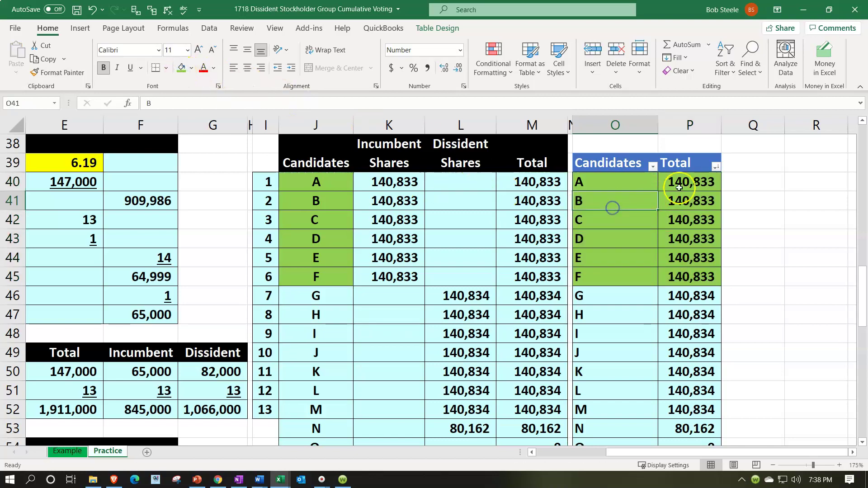
{"action": "left_click", "coordinate": [713, 170]}
{"action": "left_click", "coordinate": [610, 201]}
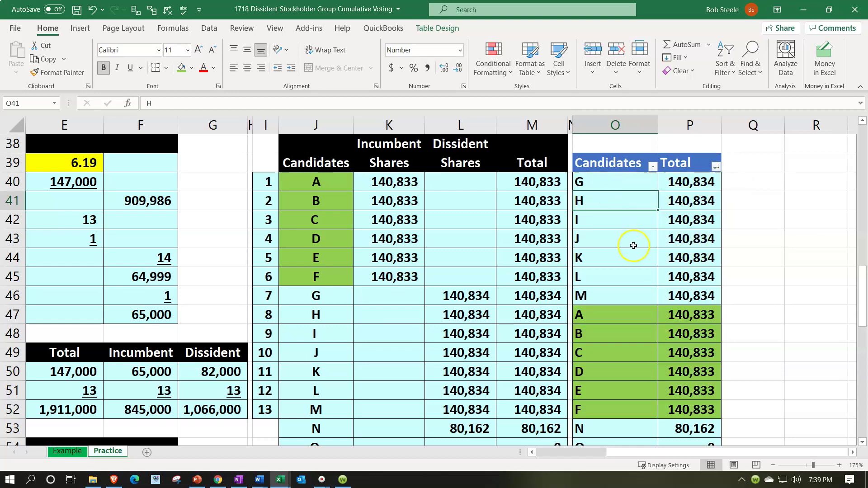
{"action": "scroll", "coordinate": [634, 246], "scroll_direction": "down", "scroll_amount": 2}
{"action": "left_click_drag", "start_coordinate": [589, 201], "coordinate": [688, 289]}
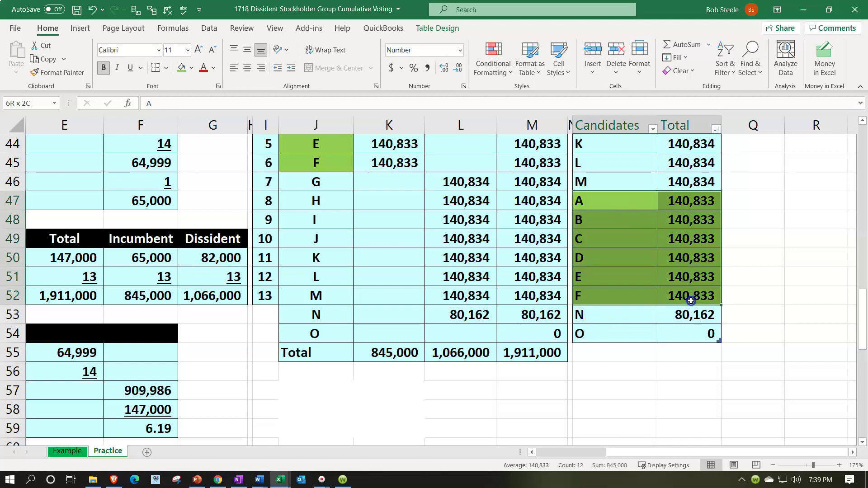
{"action": "left_click_drag", "start_coordinate": [638, 316], "coordinate": [671, 320]}
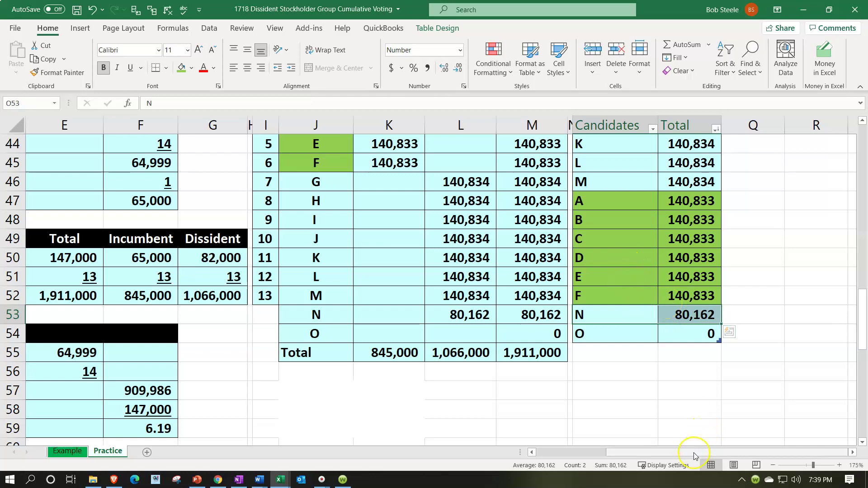
Step: Review the directors desired in E39 and E2 against the first scenario's board-election assumptions in columns A and B
{"action": "left_click_drag", "start_coordinate": [695, 456], "coordinate": [523, 452]}
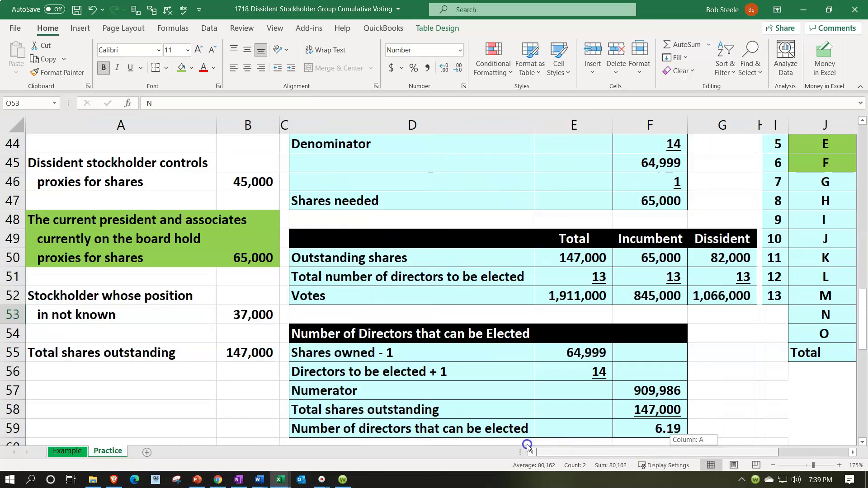
{"action": "scroll", "coordinate": [475, 361], "scroll_direction": "up", "scroll_amount": 1}
{"action": "scroll", "coordinate": [480, 360], "scroll_direction": "down", "scroll_amount": 1}
{"action": "scroll", "coordinate": [480, 360], "scroll_direction": "up", "scroll_amount": 2}
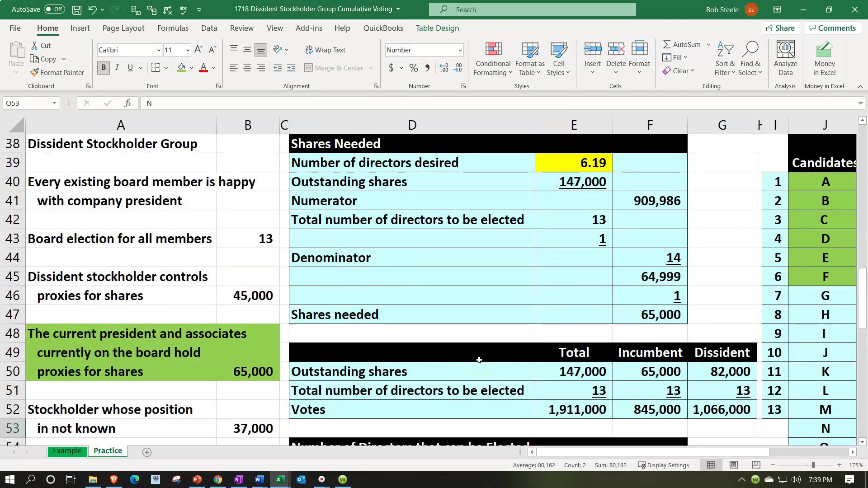
{"action": "left_click", "coordinate": [561, 163]}
{"action": "scroll", "coordinate": [528, 211], "scroll_direction": "up", "scroll_amount": 12}
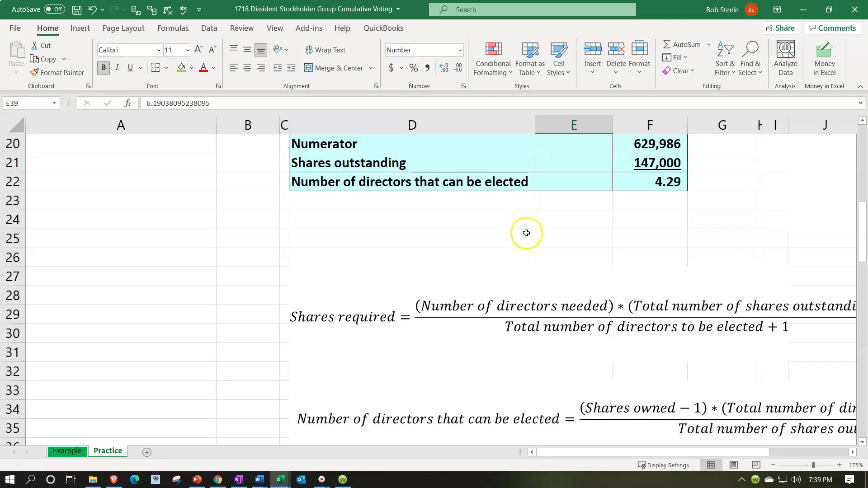
{"action": "scroll", "coordinate": [527, 235], "scroll_direction": "up", "scroll_amount": 1}
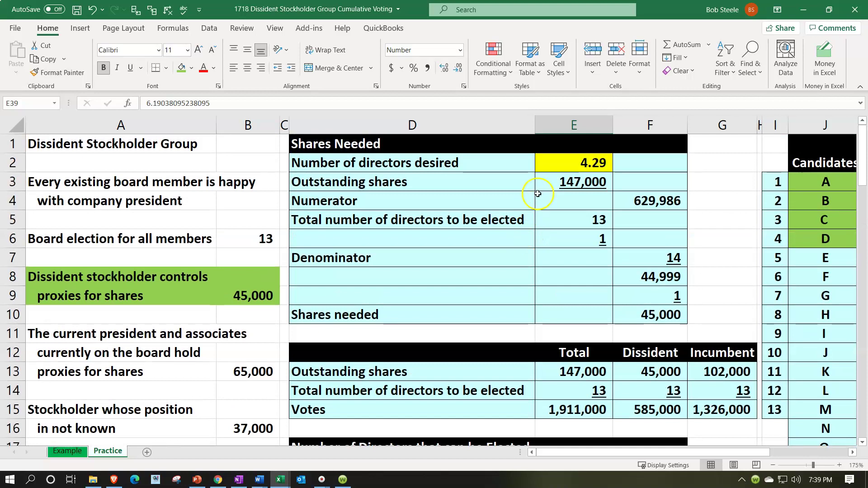
{"action": "left_click", "coordinate": [553, 161]}
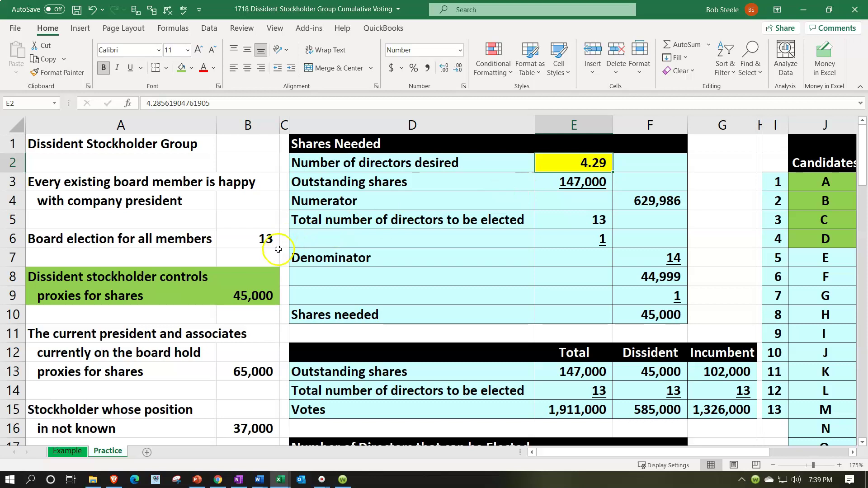
{"action": "left_click", "coordinate": [195, 198]}
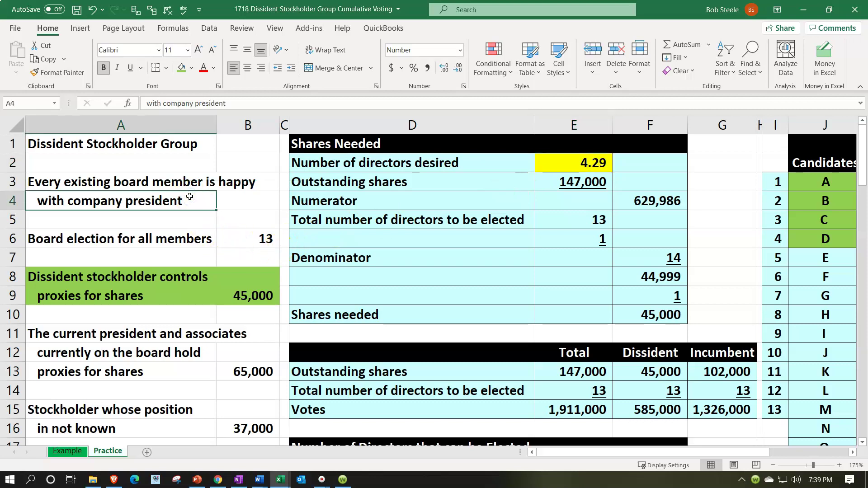
{"action": "left_click", "coordinate": [247, 244]}
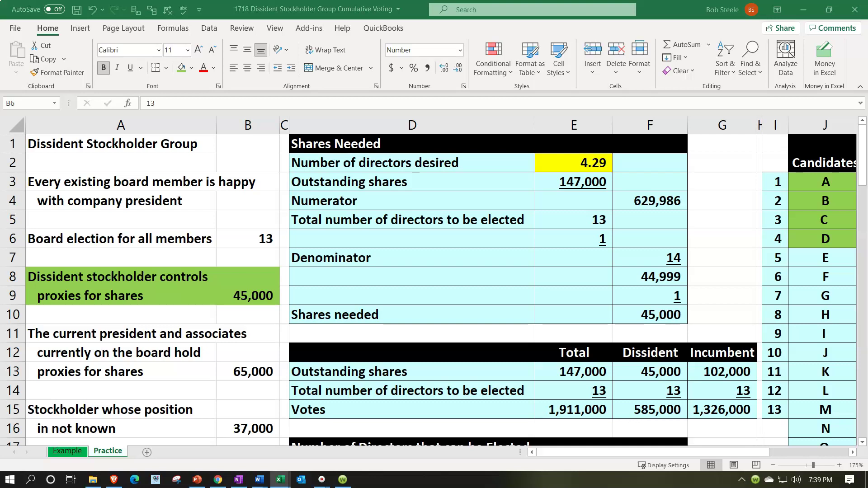
Step: Examine the third scenario's board size and share holdings in A61:B78, including the stockholder whose position is not known
{"action": "scroll", "coordinate": [371, 283], "scroll_direction": "down", "scroll_amount": 6}
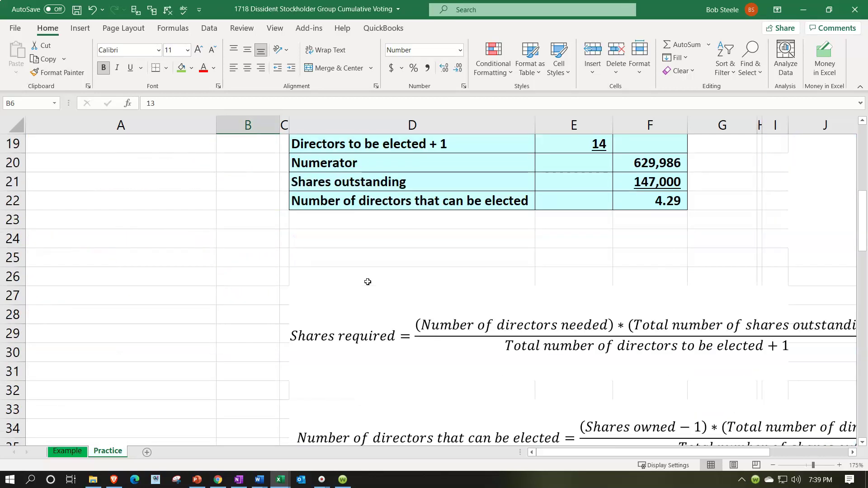
{"action": "scroll", "coordinate": [367, 281], "scroll_direction": "down", "scroll_amount": 6}
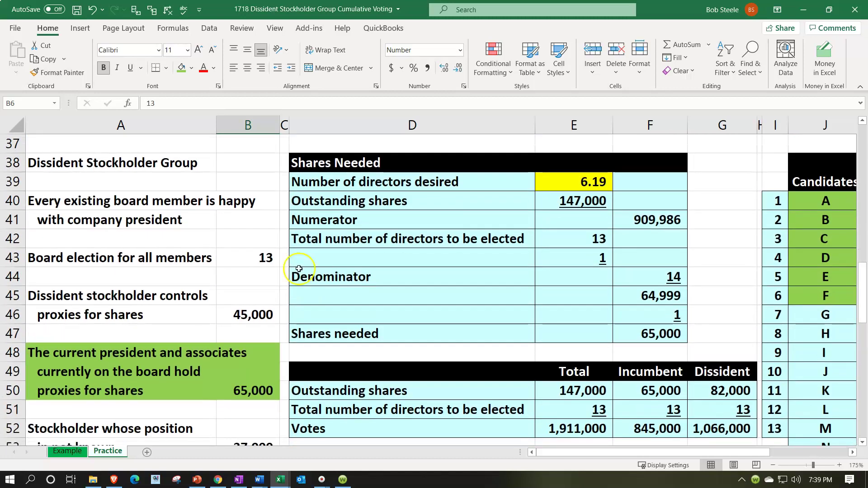
{"action": "scroll", "coordinate": [251, 247], "scroll_direction": "down", "scroll_amount": 2}
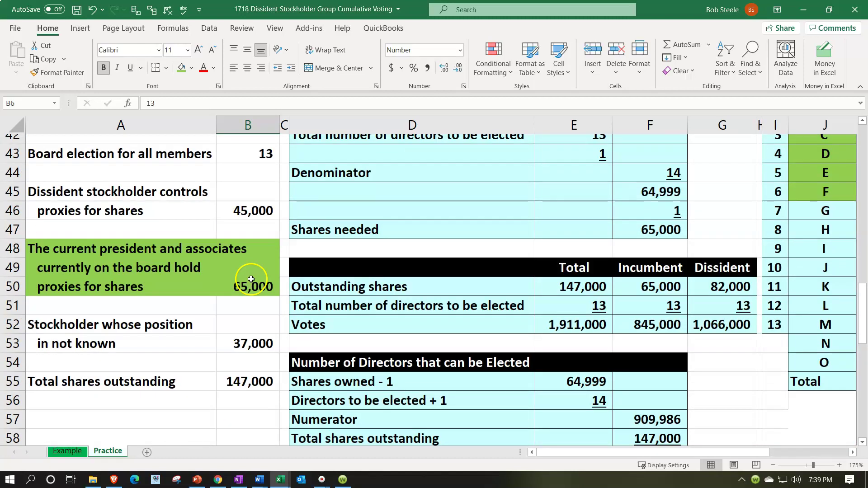
{"action": "scroll", "coordinate": [277, 372], "scroll_direction": "down", "scroll_amount": 7}
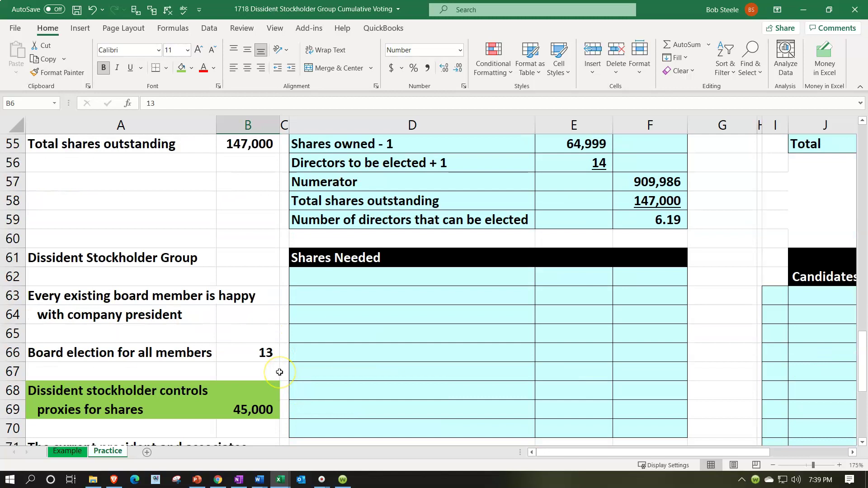
{"action": "left_click", "coordinate": [268, 372]}
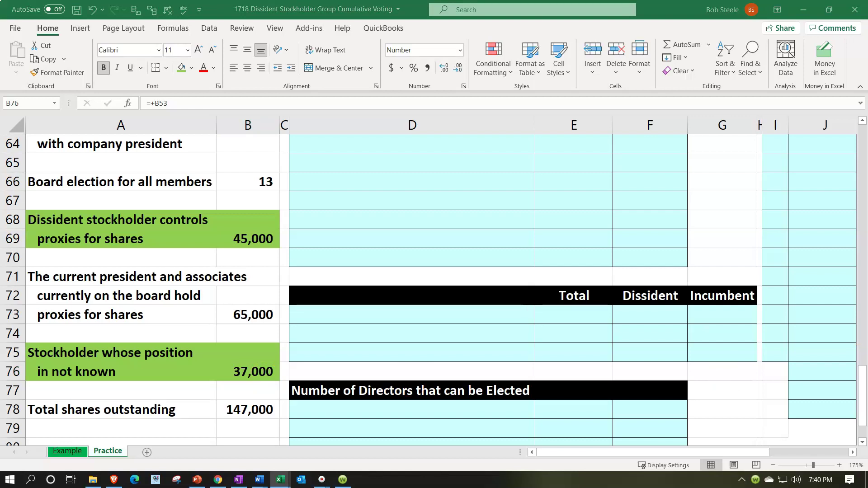
{"action": "left_click", "coordinate": [270, 371]}
{"action": "scroll", "coordinate": [337, 391], "scroll_direction": "up", "scroll_amount": 1}
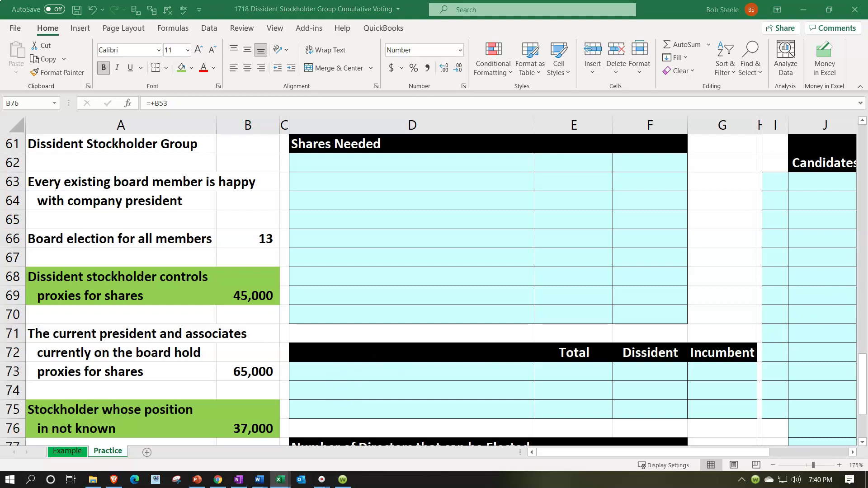
Step: Enter the third scenario's Shares Needed labels in D62:D70, from Number of directors desired down to Shares needed
{"action": "left_click", "coordinate": [374, 155]}
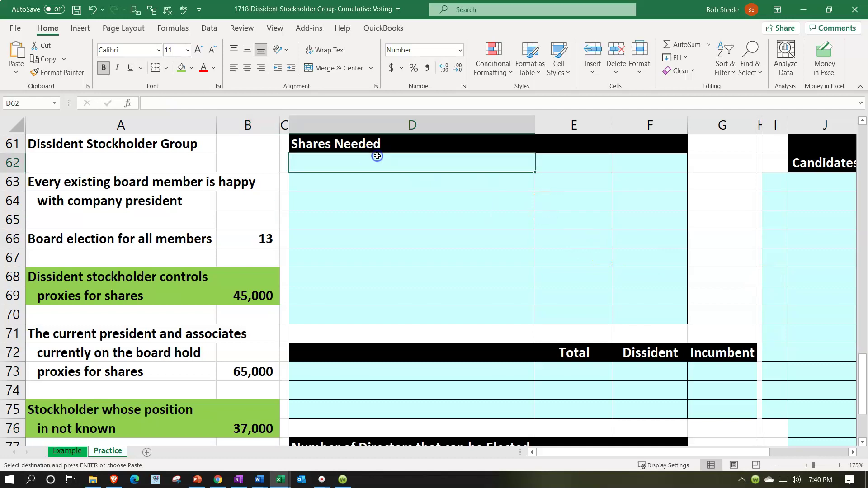
{"action": "type", "text": "Number of directors desired Outstanding shares Numerator Total number of directors to be elected  Denominator   Shares needed"}
Step: Enter 5 as the number of directors desired in E62 and fill the cell with yellow
{"action": "left_click", "coordinate": [570, 162]}
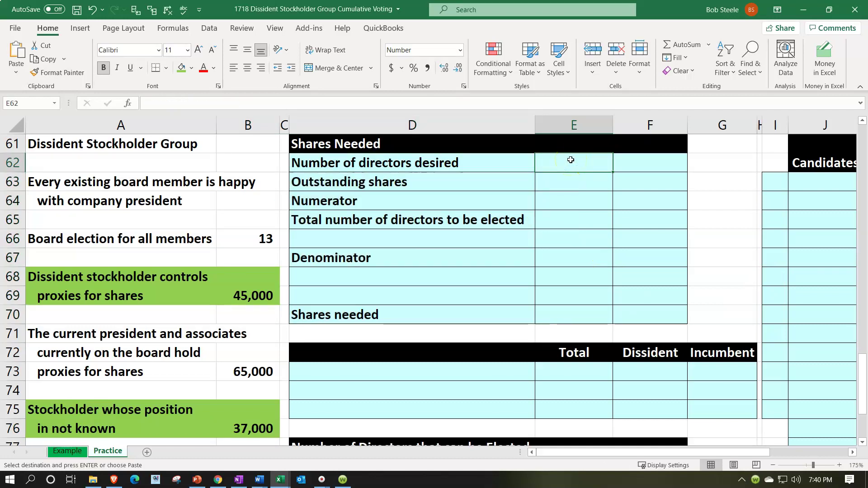
{"action": "type", "text": "5"}
{"action": "key", "text": "ctrl+Return"}
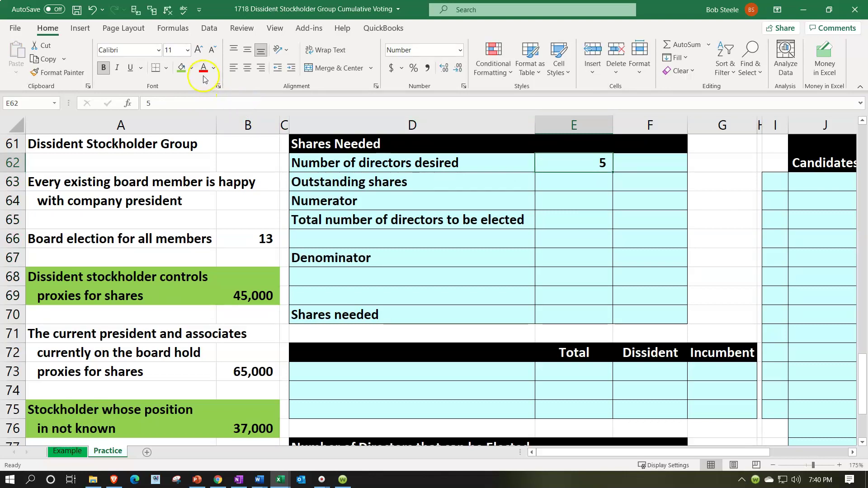
{"action": "left_click", "coordinate": [191, 67]}
{"action": "left_click", "coordinate": [206, 174]}
Step: Link the outstanding shares in E63 to the total shares outstanding in B78 and underline the value
{"action": "left_click", "coordinate": [581, 187]}
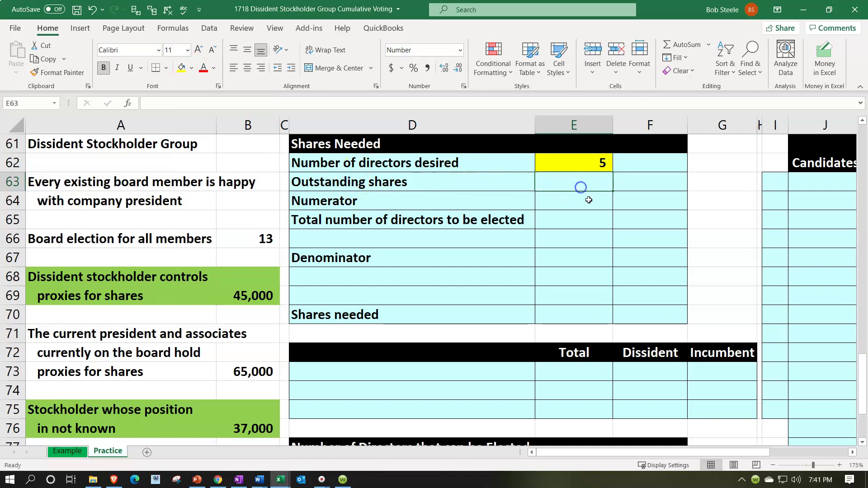
{"action": "type", "text": "="}
{"action": "key", "text": "Left"}
{"action": "key", "text": "Left"}
{"action": "key", "text": "Left"}
{"action": "key", "text": "Down"}
{"action": "key", "text": "Down"}
{"action": "key", "text": "Down"}
{"action": "key", "text": "Down"}
{"action": "key", "text": "Down"}
{"action": "key", "text": "Down"}
{"action": "key", "text": "Down"}
{"action": "key", "text": "Down"}
{"action": "key", "text": "Down"}
{"action": "key", "text": "Down"}
{"action": "key", "text": "Down"}
{"action": "key", "text": "Down"}
{"action": "key", "text": "Down"}
{"action": "key", "text": "Down"}
{"action": "key", "text": "Down"}
{"action": "key", "text": "ctrl+Return"}
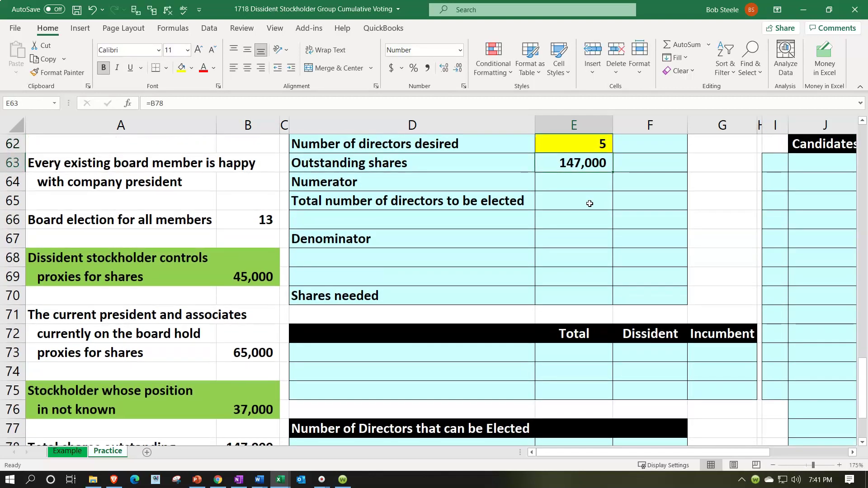
{"action": "left_click", "coordinate": [131, 68]}
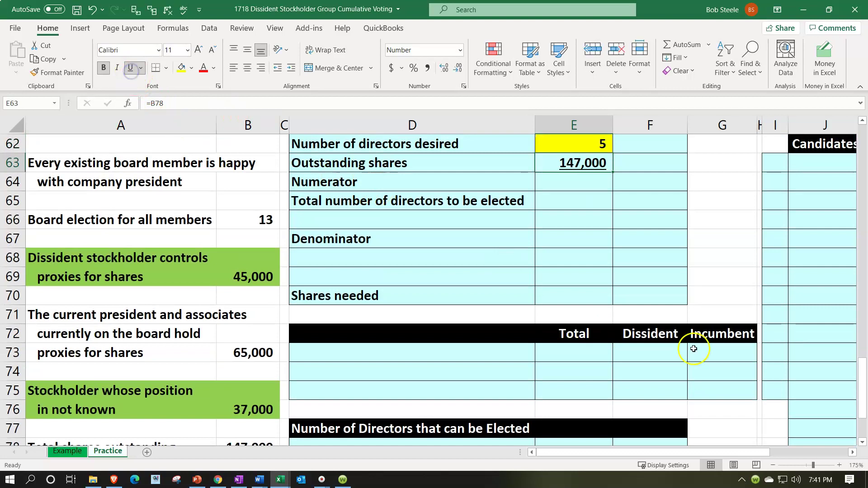
Step: Calculate the numerator in F64 as directors desired times outstanding shares, E62*E63
{"action": "left_click", "coordinate": [631, 176]}
{"action": "type", "text": "="}
{"action": "key", "text": "Left"}
{"action": "key", "text": "Up"}
{"action": "key", "text": "Up"}
{"action": "type", "text": "*"}
{"action": "key", "text": "Left"}
{"action": "key", "text": "Up"}
{"action": "key", "text": "Return"}
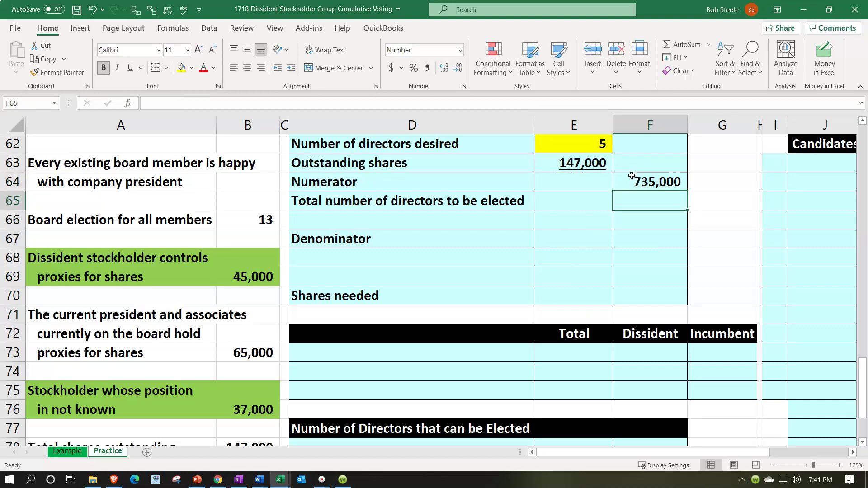
Step: Link the total number of directors to be elected in E65 to B66, and enter an underlined 1 in E66
{"action": "key", "text": "Left"}
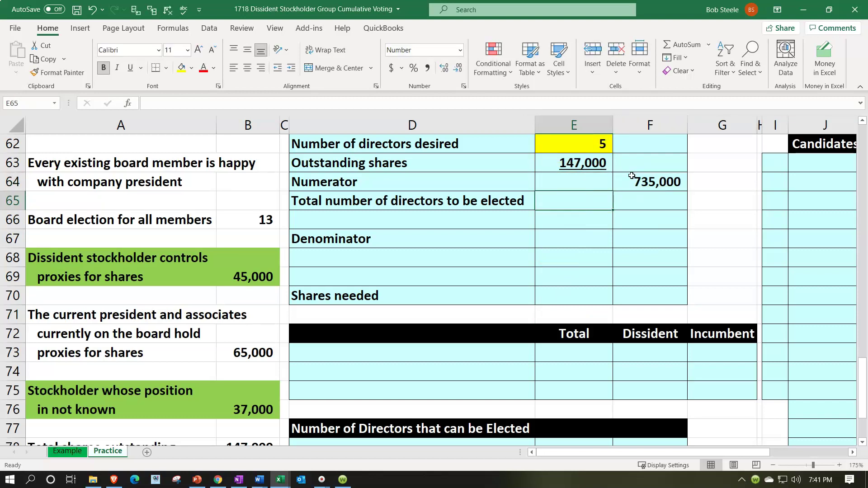
{"action": "type", "text": "="}
{"action": "key", "text": "Left"}
{"action": "key", "text": "Left"}
{"action": "key", "text": "Left"}
{"action": "key", "text": "Down"}
{"action": "key", "text": "Return"}
{"action": "type", "text": "1"}
{"action": "key", "text": "Return"}
{"action": "key", "text": "Up"}
{"action": "left_click", "coordinate": [130, 67]}
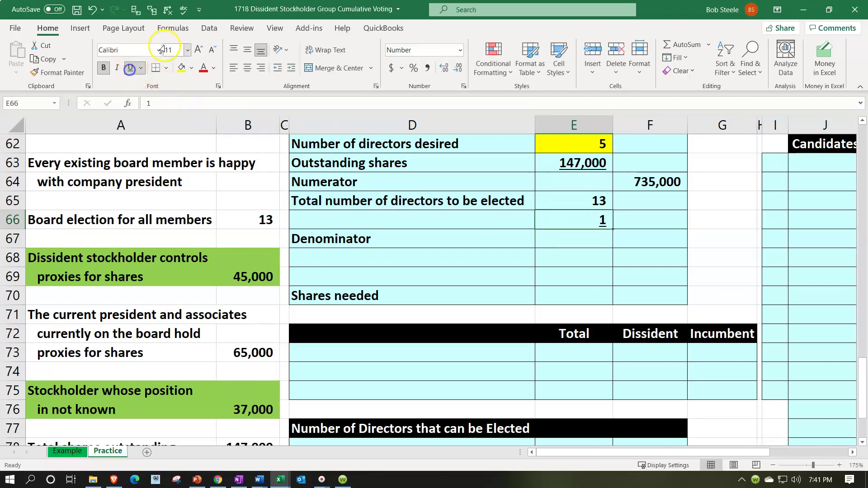
Step: Calculate the denominator in F67 as the sum of E65:E66 and underline it
{"action": "key", "text": "Down"}
{"action": "key", "text": "Right"}
{"action": "type", "text": "=dumZ("}
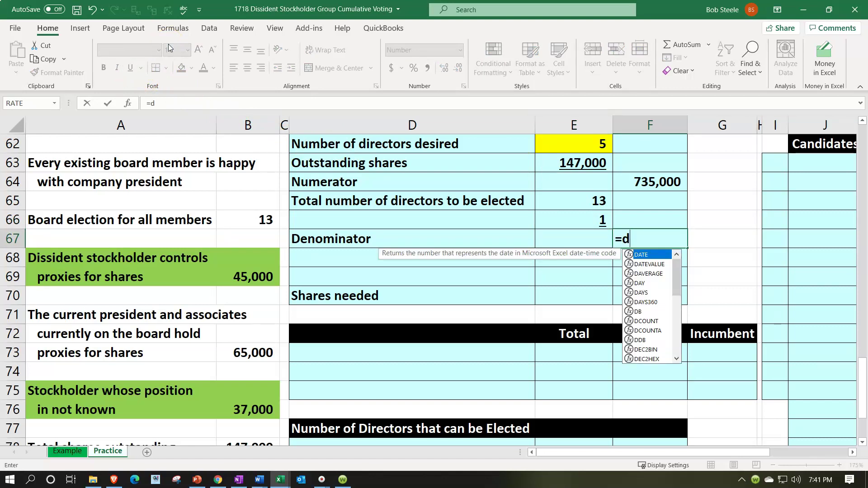
{"action": "key", "text": "Up"}
{"action": "key", "text": "Left"}
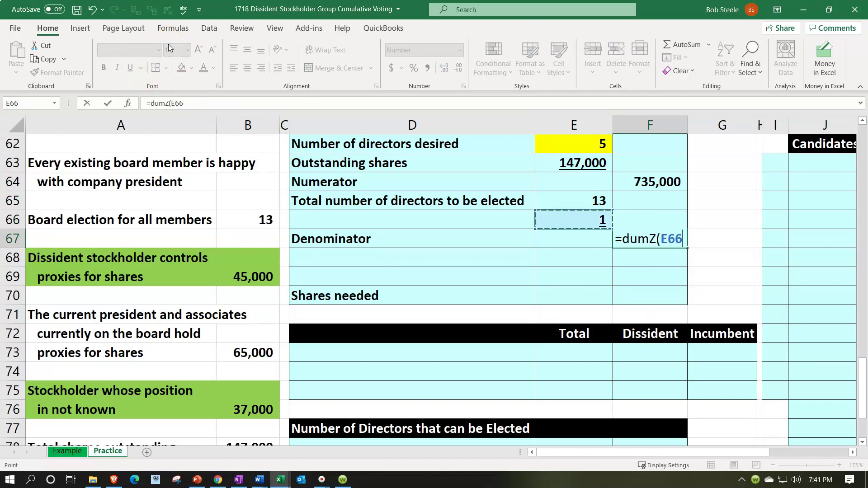
{"action": "key", "text": "BackSpace"}
{"action": "key", "text": "BackSpace"}
{"action": "key", "text": "BackSpace"}
{"action": "key", "text": "BackSpace"}
{"action": "key", "text": "BackSpace"}
{"action": "key", "text": "BackSpace"}
{"action": "key", "text": "BackSpace"}
{"action": "key", "text": "BackSpace"}
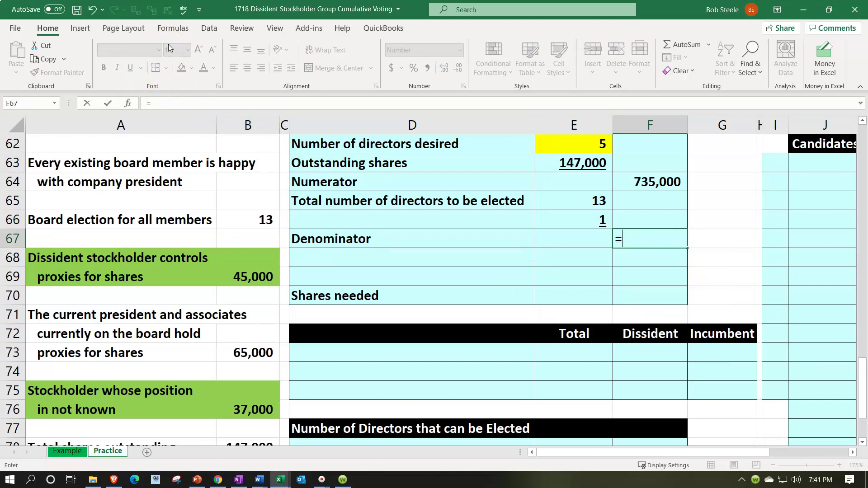
{"action": "type", "text": "sum("}
{"action": "key", "text": "Left"}
{"action": "key", "text": "Up"}
{"action": "key", "text": "shift+Up"}
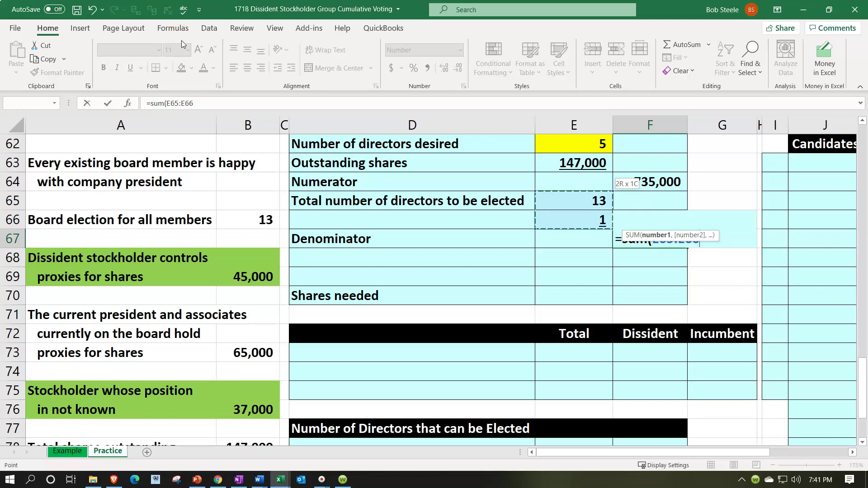
{"action": "key", "text": "Return"}
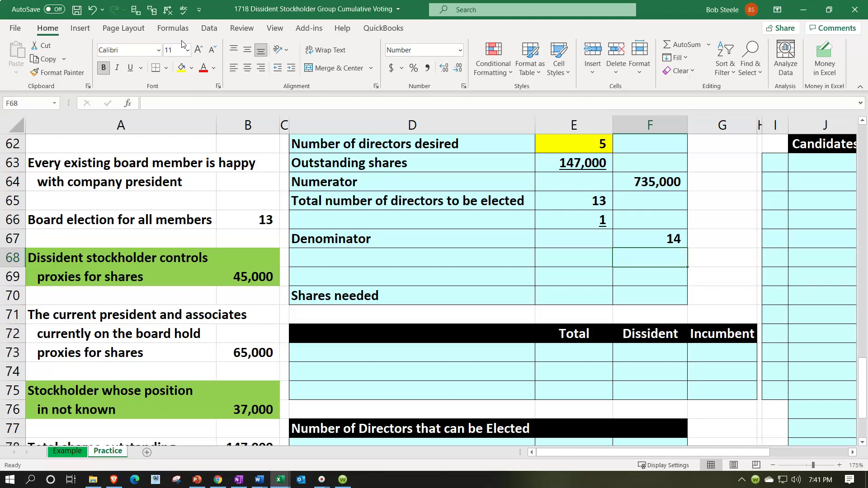
{"action": "key", "text": "Up"}
{"action": "left_click", "coordinate": [130, 71]}
Step: Divide the numerator in F64 by the denominator in F67 with a formula in F68
{"action": "left_click", "coordinate": [668, 258]}
{"action": "type", "text": "="}
{"action": "key", "text": "Up"}
{"action": "key", "text": "Up"}
{"action": "key", "text": "Up"}
{"action": "key", "text": "Up"}
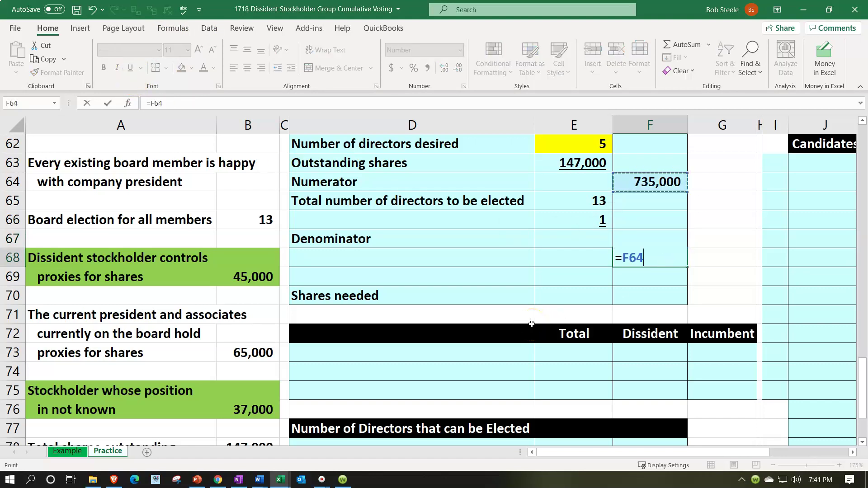
{"action": "type", "text": "/"}
{"action": "key", "text": "Up"}
{"action": "key", "text": "Return"}
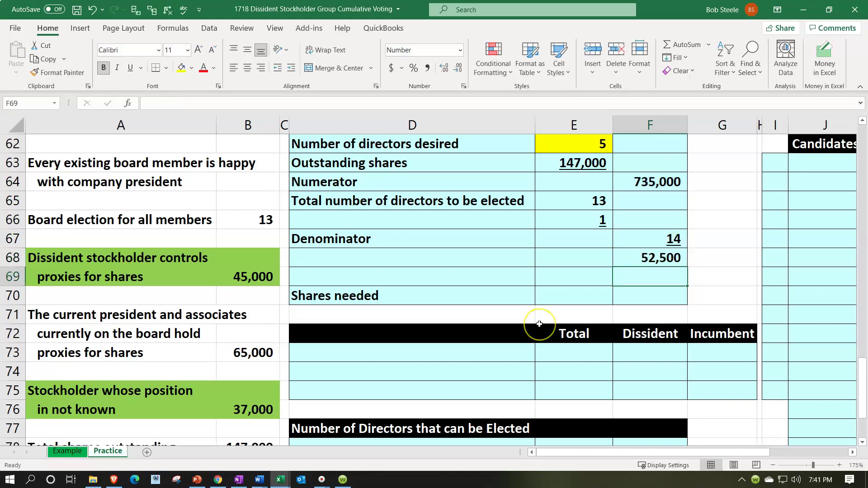
Step: Enter an underlined 1 in F69 and calculate the shares needed in F70 as the sum of F68:F69
{"action": "type", "text": "1"}
{"action": "key", "text": "ctrl+Return"}
{"action": "left_click", "coordinate": [130, 68]}
{"action": "left_click", "coordinate": [654, 295]}
{"action": "type", "text": "=sum(F68:F69"}
{"action": "key", "text": "Return"}
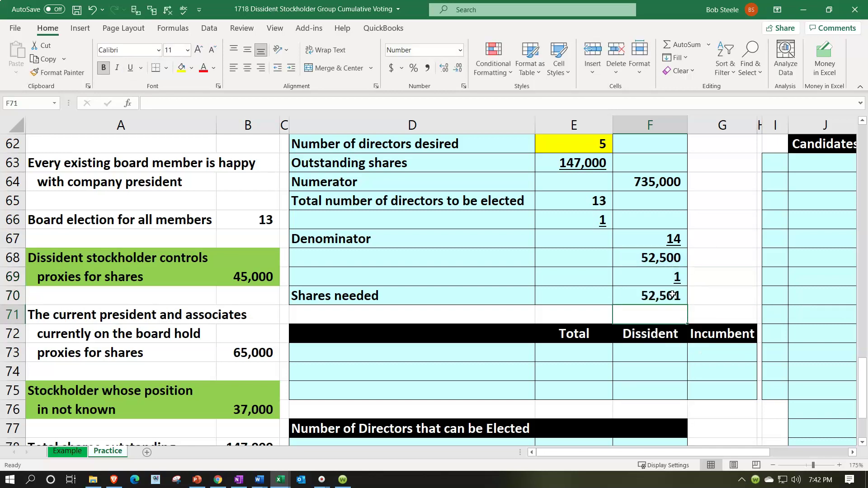
{"action": "left_click", "coordinate": [701, 299]}
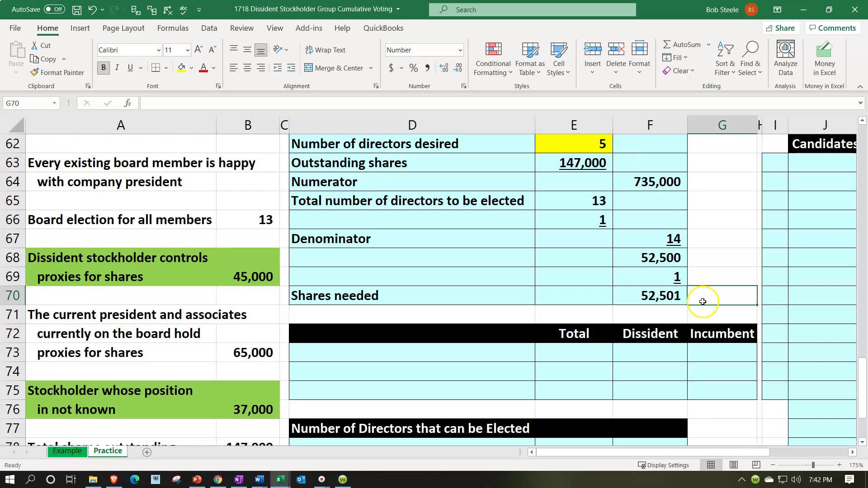
Step: Check the combined shares of the dissident's proxies in B69 and the stockholder of unknown position in B76
{"action": "left_click", "coordinate": [263, 277]}
{"action": "left_click", "coordinate": [263, 410], "text": "ctrl"}
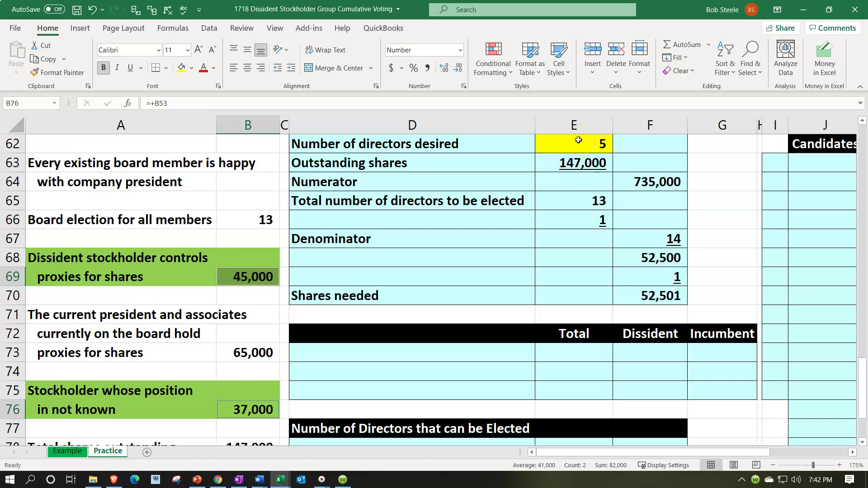
{"action": "left_click", "coordinate": [744, 219]}
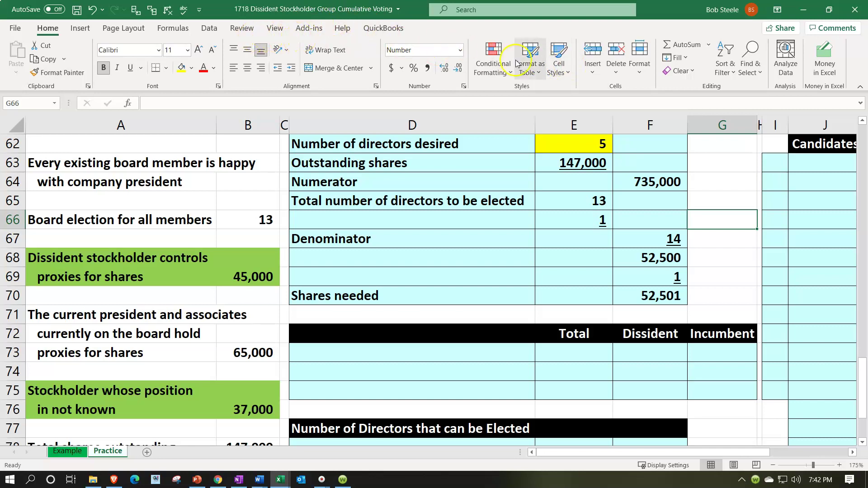
Step: Run Goal Seek to set the shares needed in F70 to 82000 by changing the number of directors desired in E62
{"action": "left_click", "coordinate": [209, 28]}
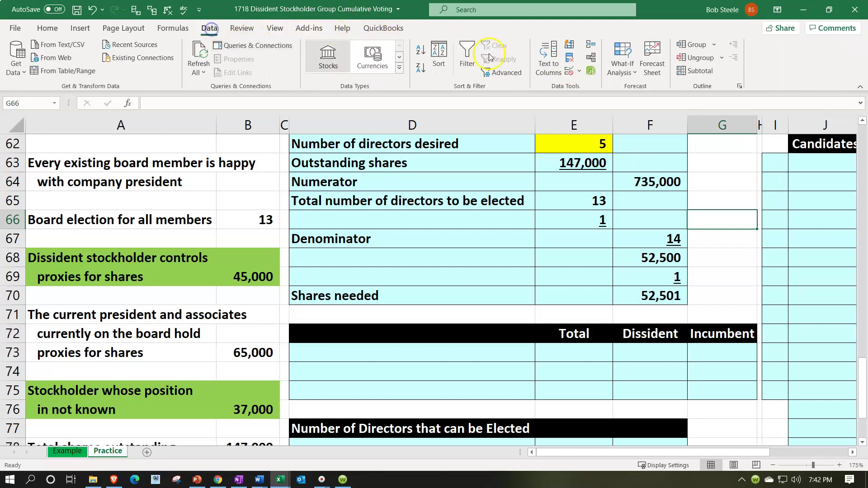
{"action": "left_click", "coordinate": [619, 54]}
{"action": "left_click", "coordinate": [647, 105]}
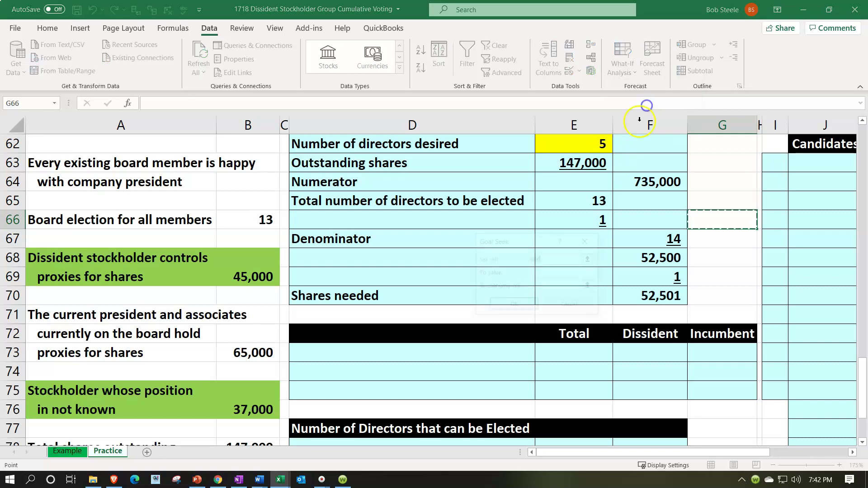
{"action": "left_click_drag", "start_coordinate": [549, 247], "coordinate": [485, 255]}
{"action": "left_click", "coordinate": [660, 296]}
{"action": "left_click", "coordinate": [486, 286]}
{"action": "type", "text": "82000"}
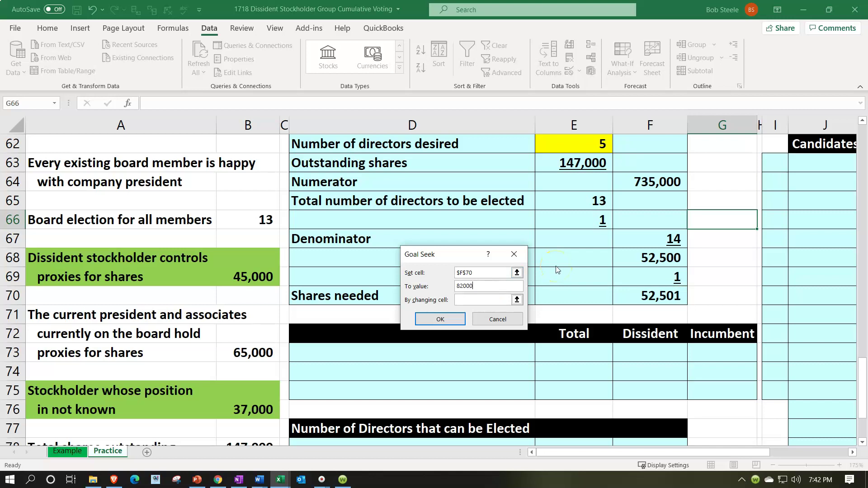
{"action": "left_click", "coordinate": [494, 300]}
{"action": "left_click", "coordinate": [547, 143]}
{"action": "left_click", "coordinate": [454, 320]}
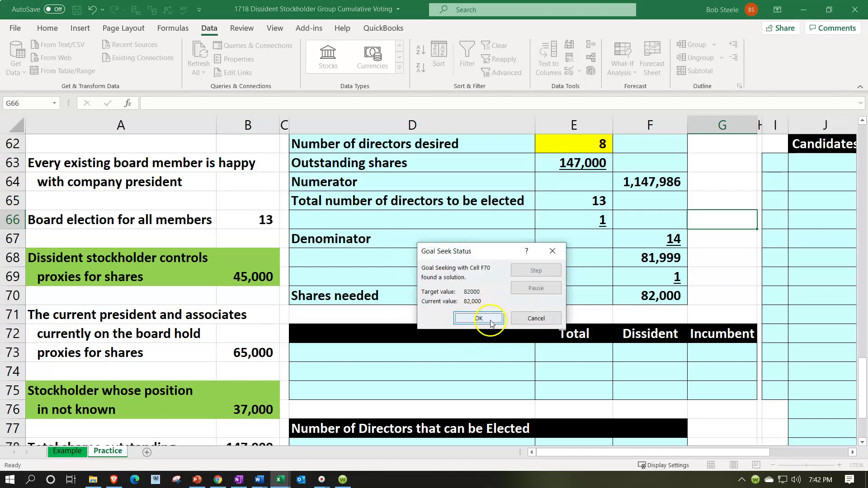
{"action": "left_click", "coordinate": [478, 319]}
Step: Show the number of directors desired in E62 with two decimal places
{"action": "left_click", "coordinate": [566, 143]}
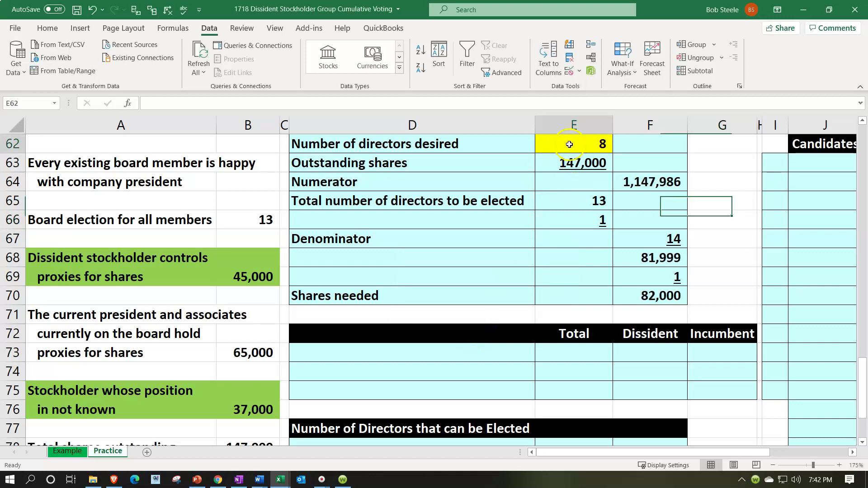
{"action": "left_click", "coordinate": [48, 27]}
{"action": "left_click", "coordinate": [445, 69]}
{"action": "left_click", "coordinate": [444, 69]}
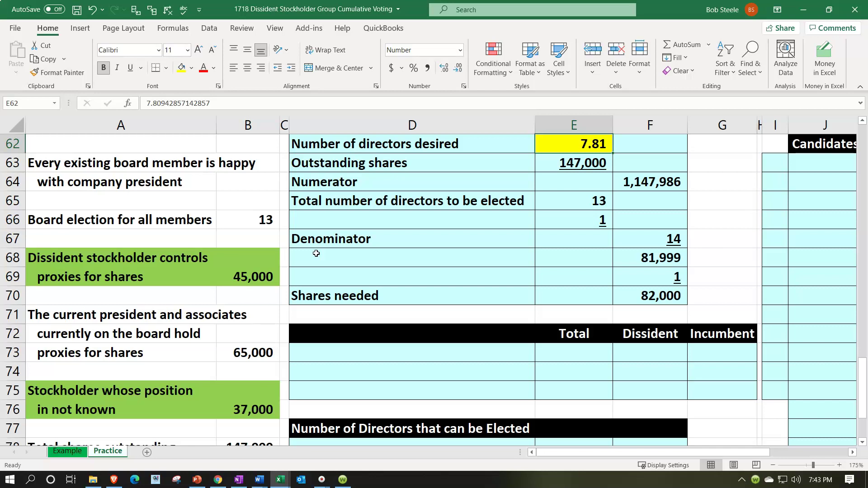
{"action": "left_click", "coordinate": [394, 238]}
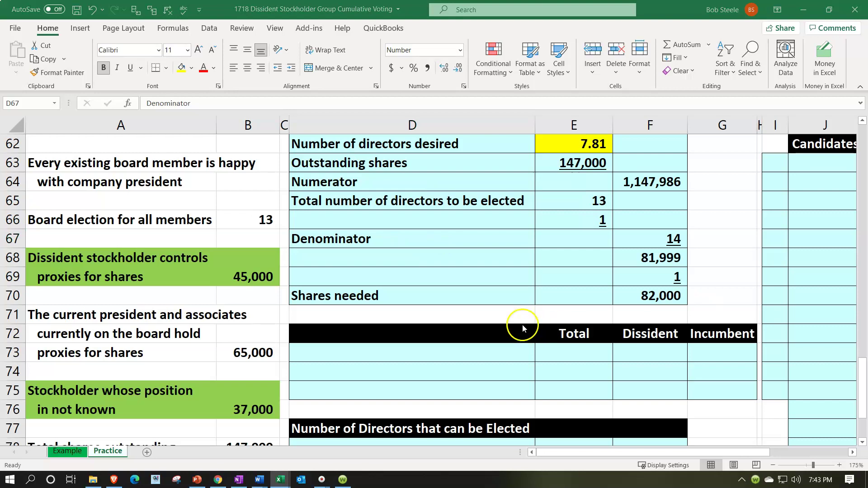
Step: Paste the row labels from "Shares owned - 1" to "Number of directors that can be elected" into D78:D82
{"action": "scroll", "coordinate": [521, 326], "scroll_direction": "down", "scroll_amount": 3}
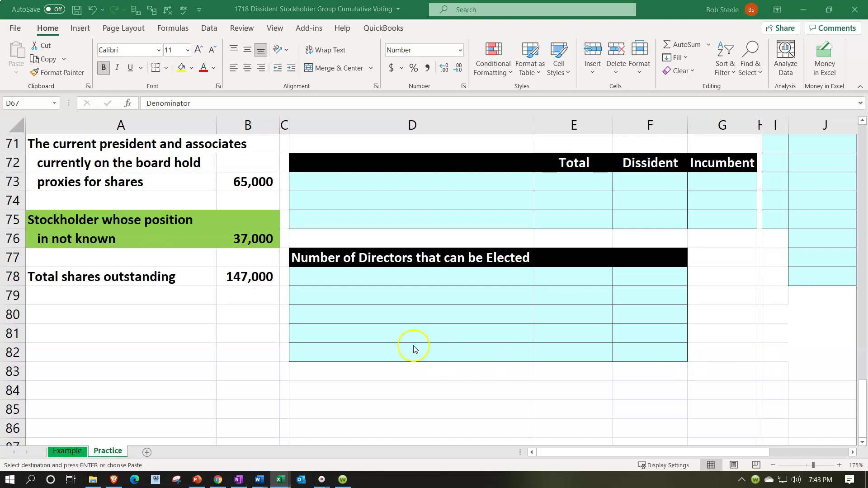
{"action": "left_click", "coordinate": [379, 271]}
{"action": "key", "text": "ctrl+v"}
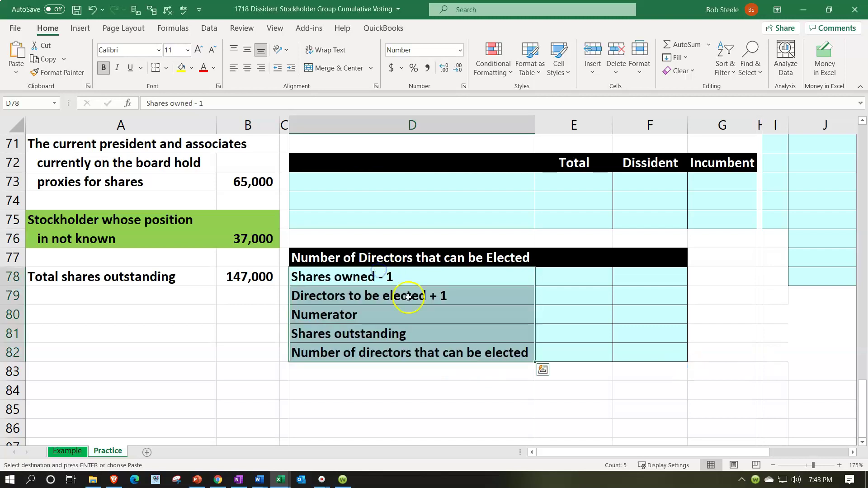
Step: Enter the formula =B76+B69+1 in E78 for the shares owned
{"action": "left_click", "coordinate": [555, 275]}
{"action": "type", "text": "="}
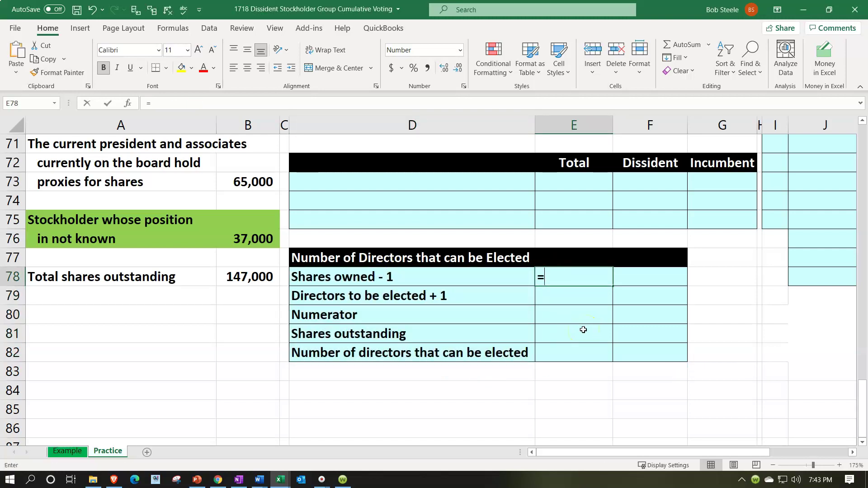
{"action": "key", "text": "Left"}
{"action": "key", "text": "Left"}
{"action": "key", "text": "Left"}
{"action": "key", "text": "Up"}
{"action": "key", "text": "Up"}
{"action": "type", "text": "+"}
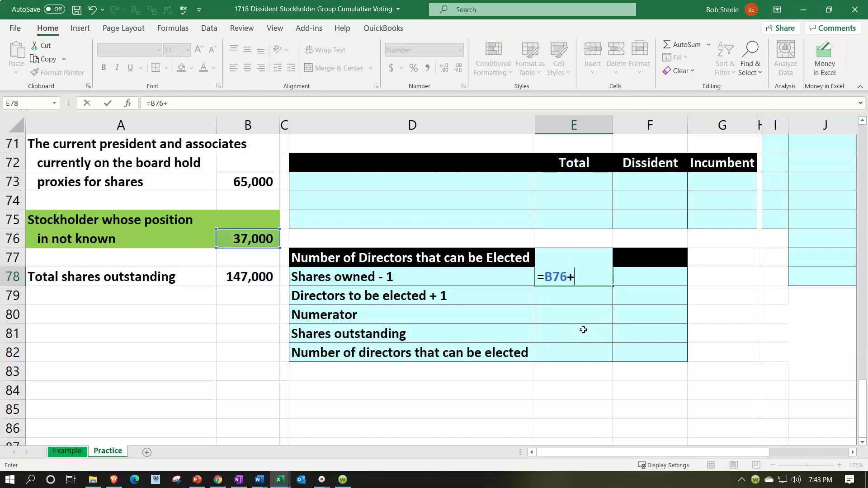
{"action": "scroll", "coordinate": [465, 294], "scroll_direction": "up", "scroll_amount": 1}
{"action": "left_click", "coordinate": [264, 157]}
{"action": "type", "text": "+ 1"}
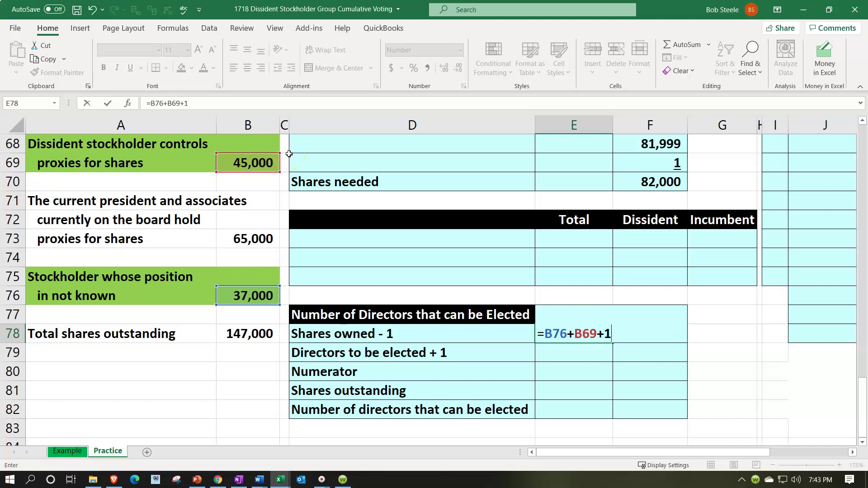
{"action": "key", "text": "Return"}
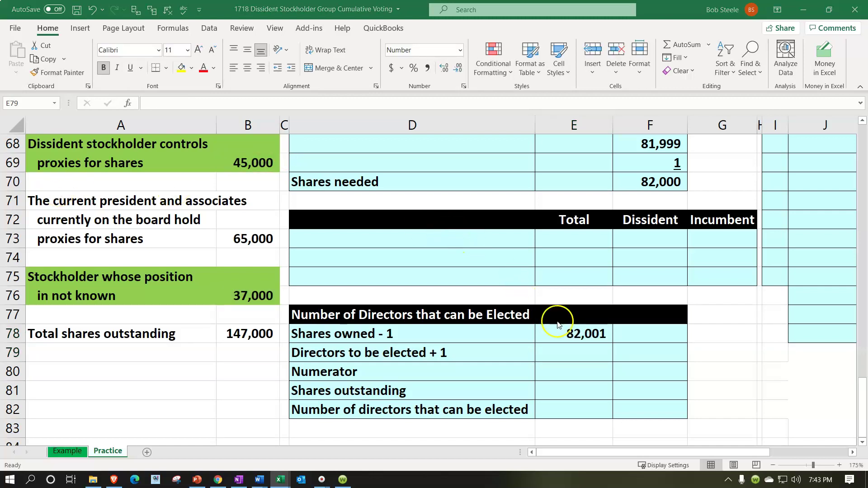
Step: Correct the shares owned formula in E78 to subtract 1, making it =B76+B69-1
{"action": "left_click", "coordinate": [587, 333]}
{"action": "double_click", "coordinate": [590, 333]}
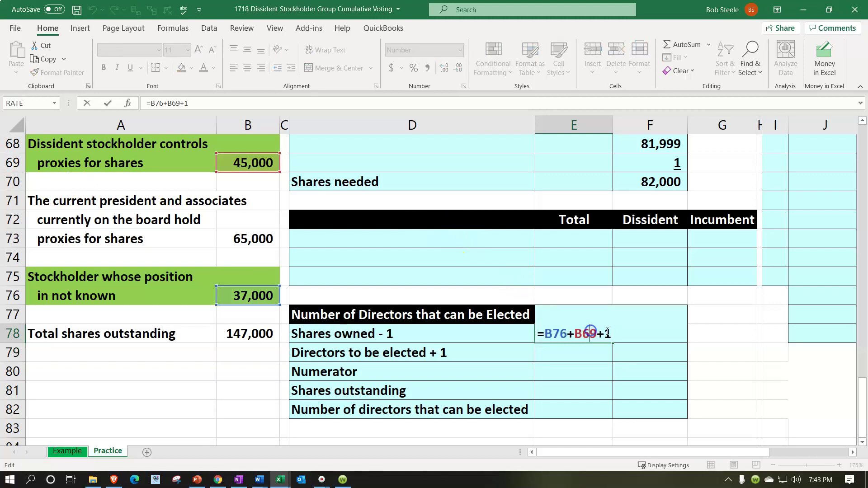
{"action": "key", "text": "BackSpace"}
{"action": "type", "text": "-"}
{"action": "key", "text": "Return"}
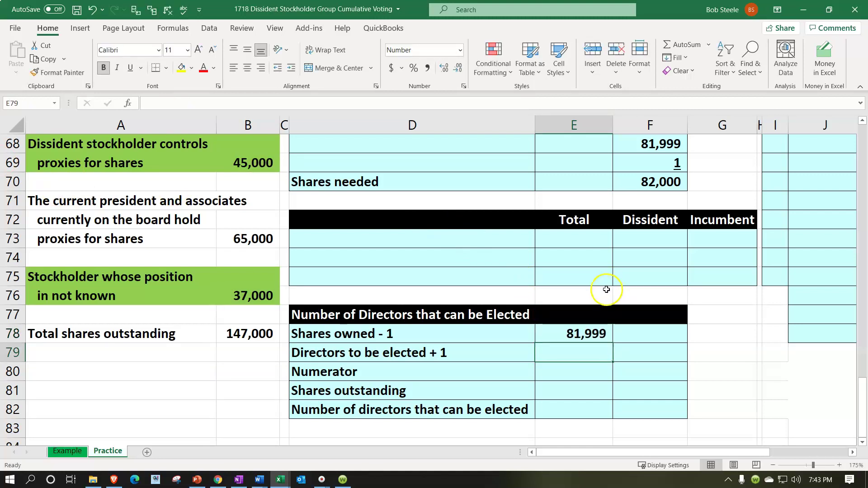
Step: Calculate directors to be elected plus one in E79 with =B66+1 and underline the cell
{"action": "left_click", "coordinate": [557, 354]}
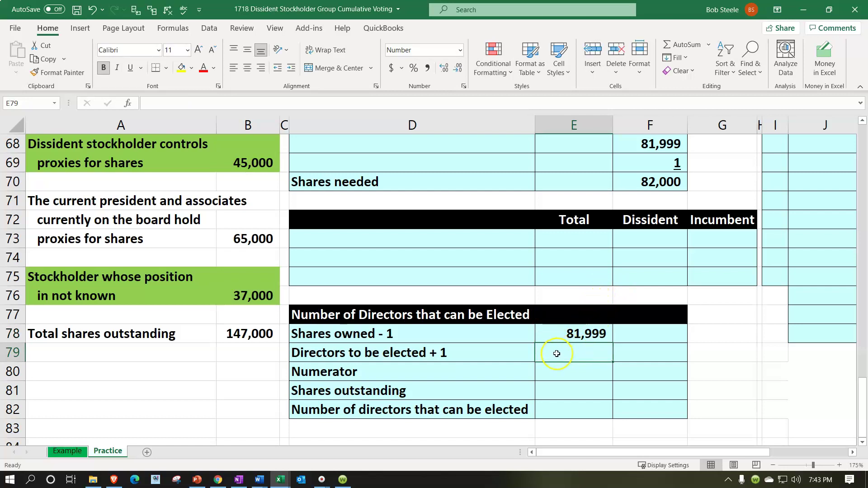
{"action": "type", "text": "="}
{"action": "key", "text": "Left"}
{"action": "key", "text": "Left"}
{"action": "key", "text": "Left"}
{"action": "key", "text": "Left"}
{"action": "key", "text": "Up"}
{"action": "key", "text": "Up"}
{"action": "key", "text": "Up"}
{"action": "key", "text": "Up"}
{"action": "key", "text": "Up"}
{"action": "key", "text": "Up"}
{"action": "key", "text": "Up"}
{"action": "key", "text": "Up"}
{"action": "key", "text": "Up"}
{"action": "key", "text": "Up"}
{"action": "key", "text": "Up"}
{"action": "key", "text": "Up"}
{"action": "key", "text": "Up"}
{"action": "key", "text": "Up"}
{"action": "key", "text": "Down"}
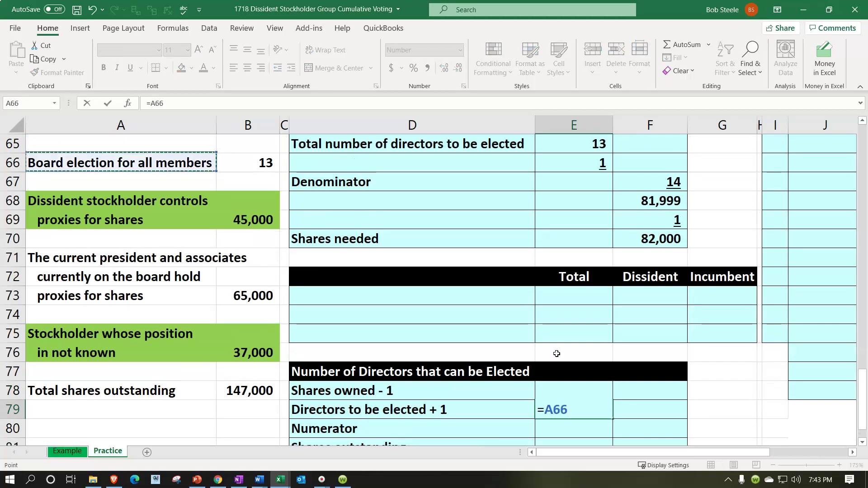
{"action": "key", "text": "Right"}
{"action": "type", "text": "+1"}
{"action": "key", "text": "Return"}
{"action": "key", "text": "Up"}
{"action": "left_click", "coordinate": [130, 67]}
Step: Calculate the numerator in F80 by multiplying E78 by E79
{"action": "scroll", "coordinate": [450, 276], "scroll_direction": "down", "scroll_amount": 1}
{"action": "left_click", "coordinate": [660, 366]}
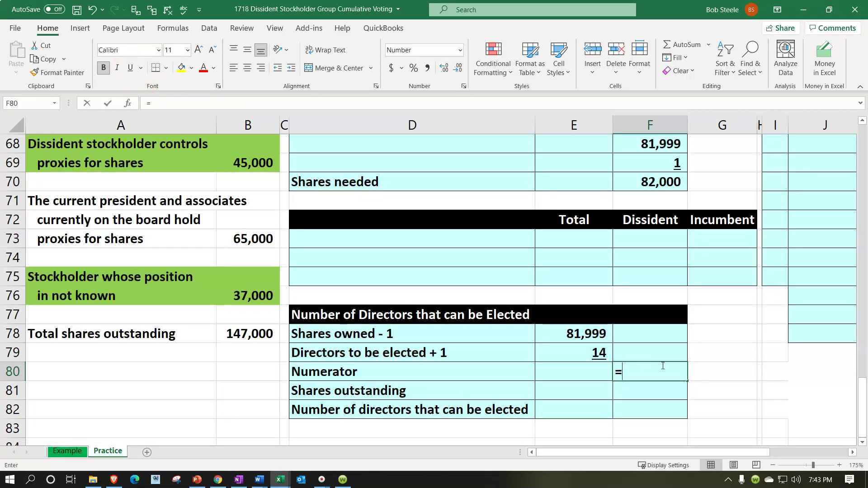
{"action": "type", "text": "="}
{"action": "key", "text": "Up"}
{"action": "key", "text": "Up"}
{"action": "type", "text": "*"}
{"action": "key", "text": "Left"}
{"action": "key", "text": "Up"}
{"action": "key", "text": "Return"}
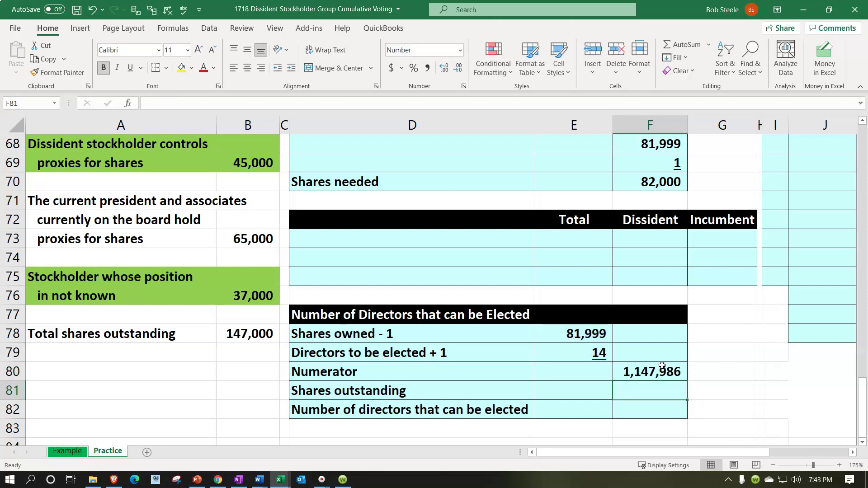
Step: Link the shares outstanding in F81 to B78 and underline the cell
{"action": "type", "text": "="}
{"action": "key", "text": "Left"}
{"action": "key", "text": "Left"}
{"action": "key", "text": "Left"}
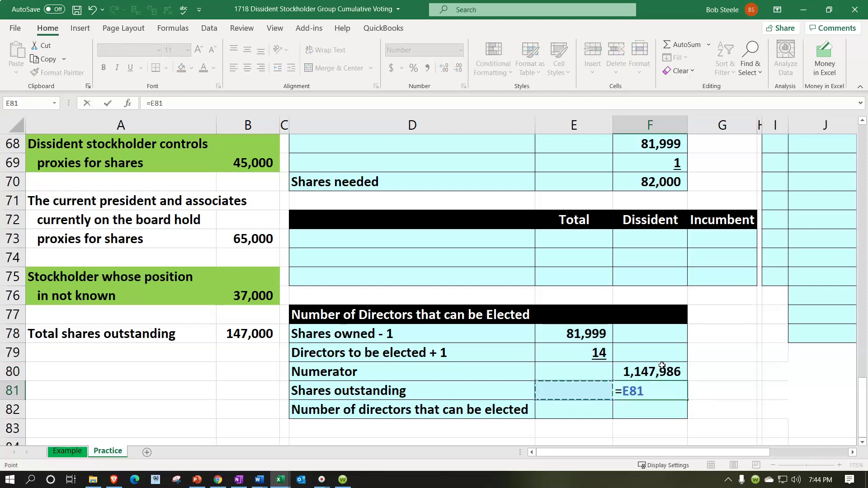
{"action": "key", "text": "Left"}
{"action": "key", "text": "Up"}
{"action": "key", "text": "Up"}
{"action": "key", "text": "Up"}
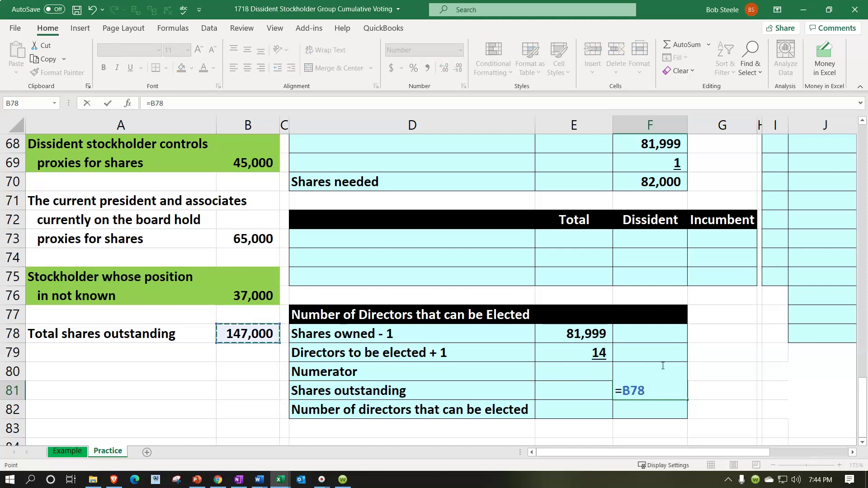
{"action": "key", "text": "Return"}
{"action": "key", "text": "Up"}
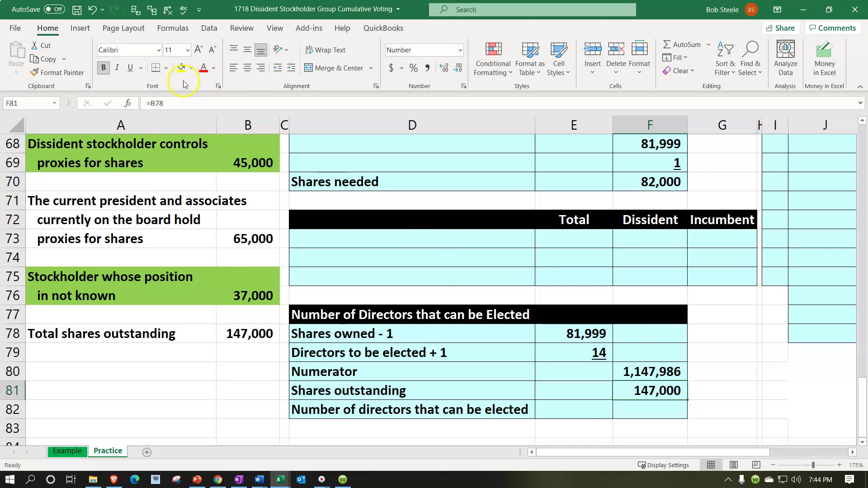
{"action": "left_click", "coordinate": [131, 69]}
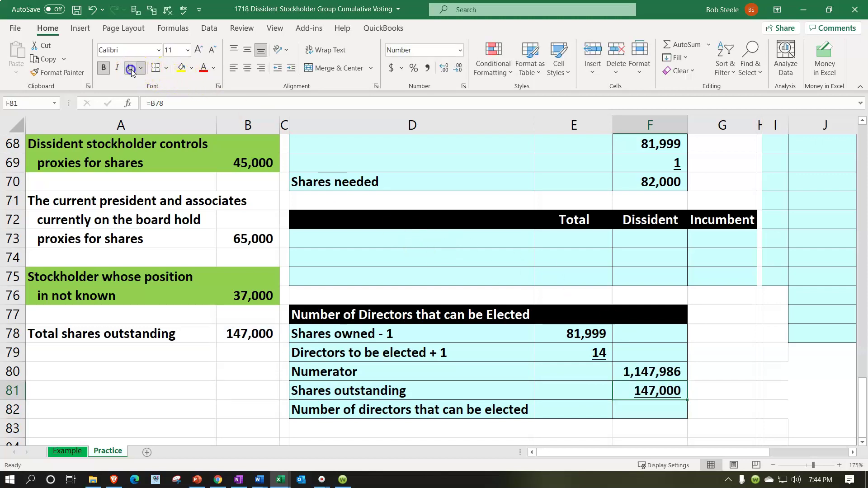
Step: Calculate the number of directors that can be elected in F82 with =F80/F81, showing two decimal places
{"action": "left_click", "coordinate": [648, 409]}
{"action": "type", "text": "="}
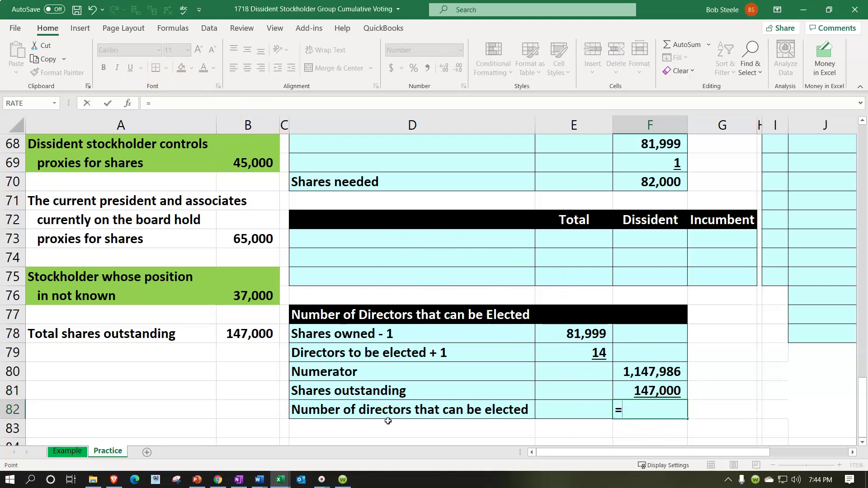
{"action": "key", "text": "Up"}
{"action": "key", "text": "Up"}
{"action": "type", "text": "/"}
{"action": "key", "text": "Up"}
{"action": "key", "text": "Return"}
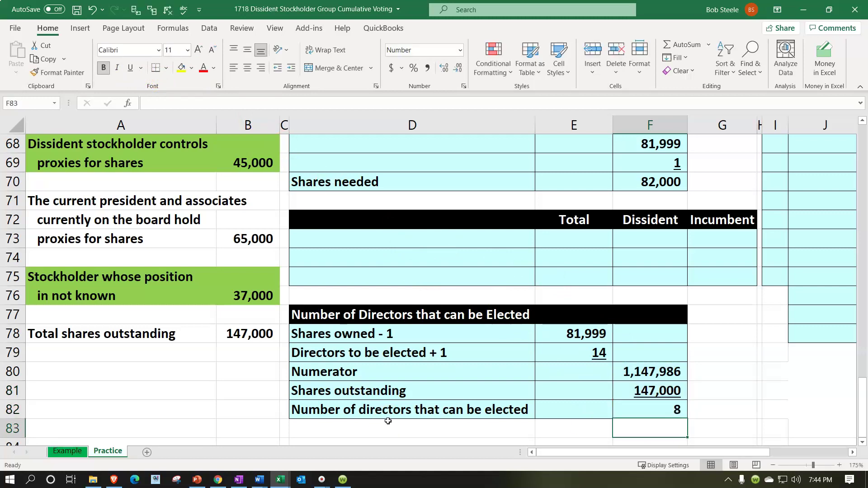
{"action": "left_click", "coordinate": [385, 412]}
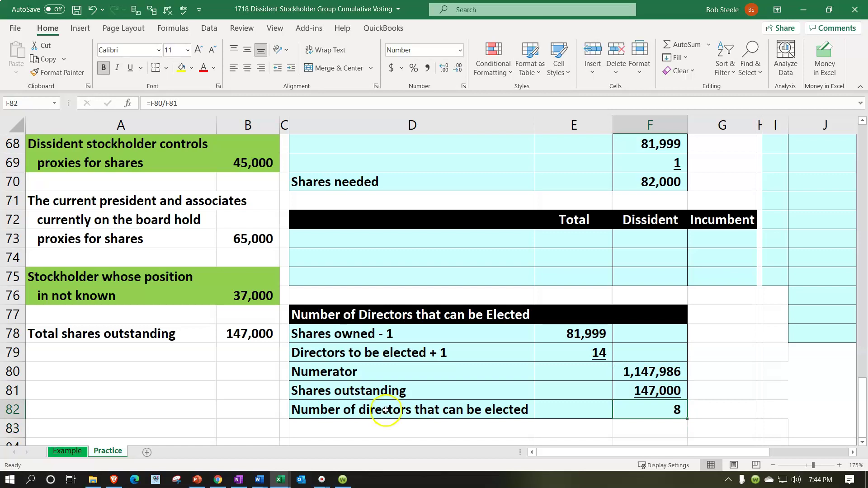
{"action": "left_click", "coordinate": [444, 70]}
{"action": "left_click", "coordinate": [444, 70]}
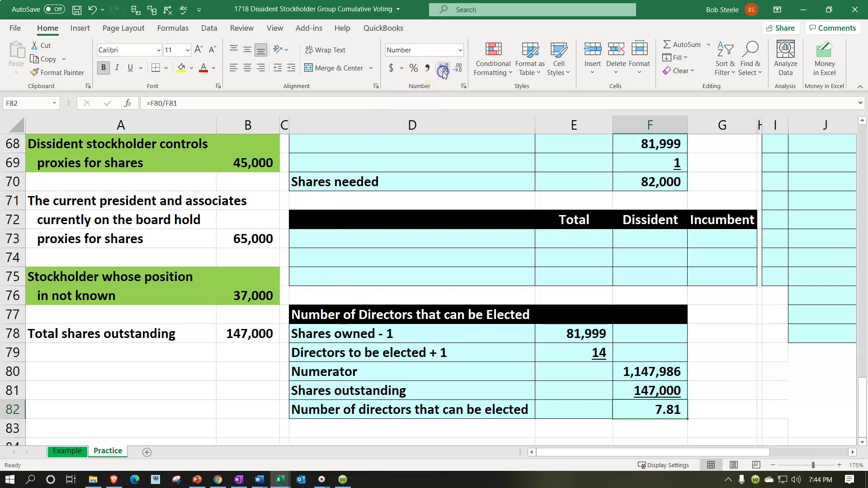
Step: Paste the labels Outstanding shares, Total number of directors to be elected and Votes into D73:D75 as values only
{"action": "scroll", "coordinate": [672, 434], "scroll_direction": "up", "scroll_amount": 3}
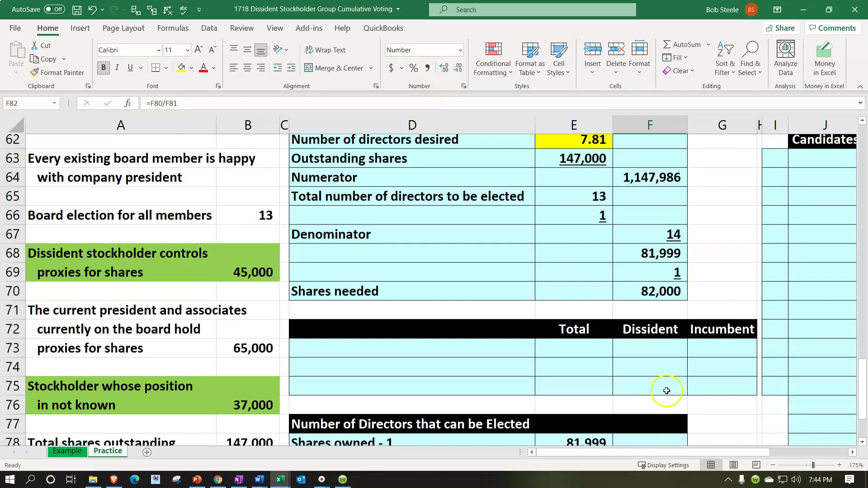
{"action": "left_click", "coordinate": [562, 199]}
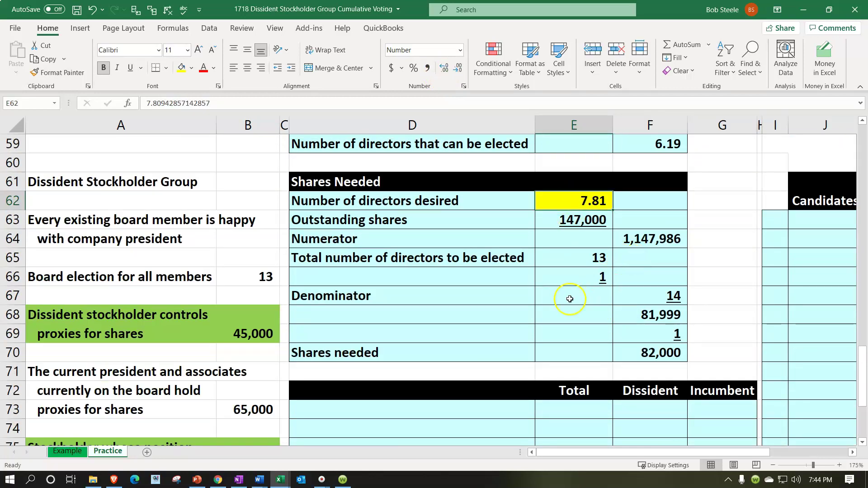
{"action": "scroll", "coordinate": [533, 326], "scroll_direction": "down", "scroll_amount": 2}
{"action": "left_click", "coordinate": [399, 297]}
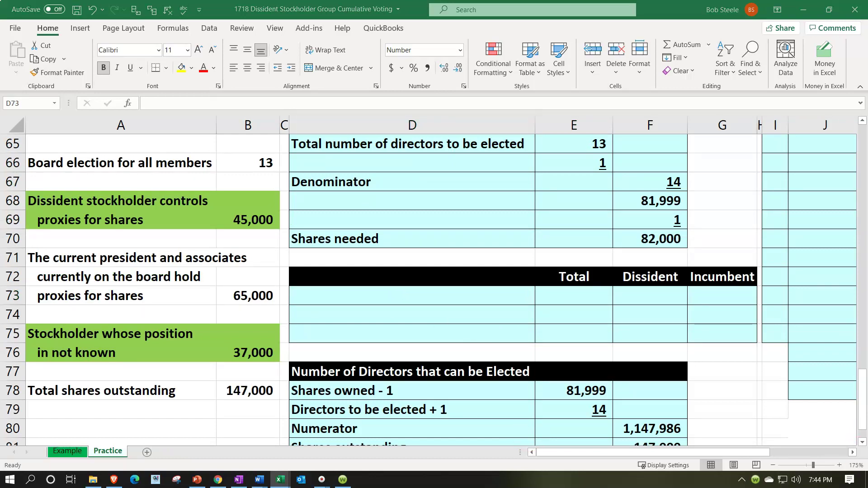
{"action": "key", "text": "ctrl+c"}
{"action": "left_click", "coordinate": [385, 293]}
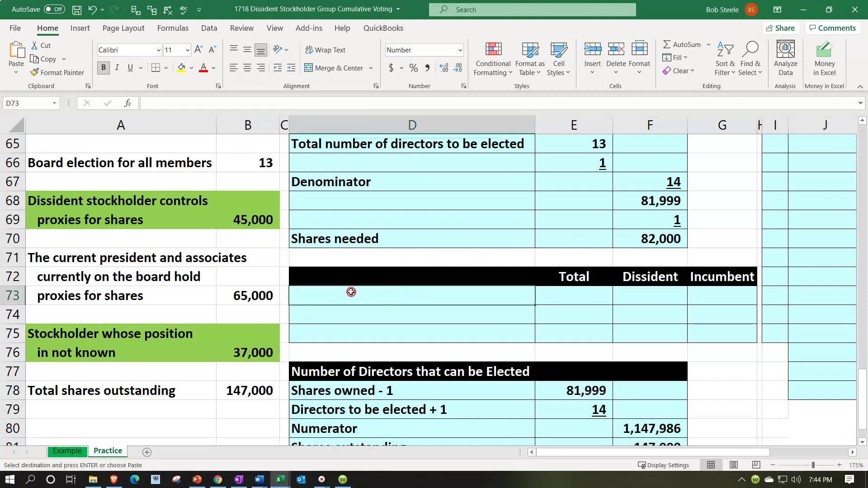
{"action": "right_click", "coordinate": [333, 297]}
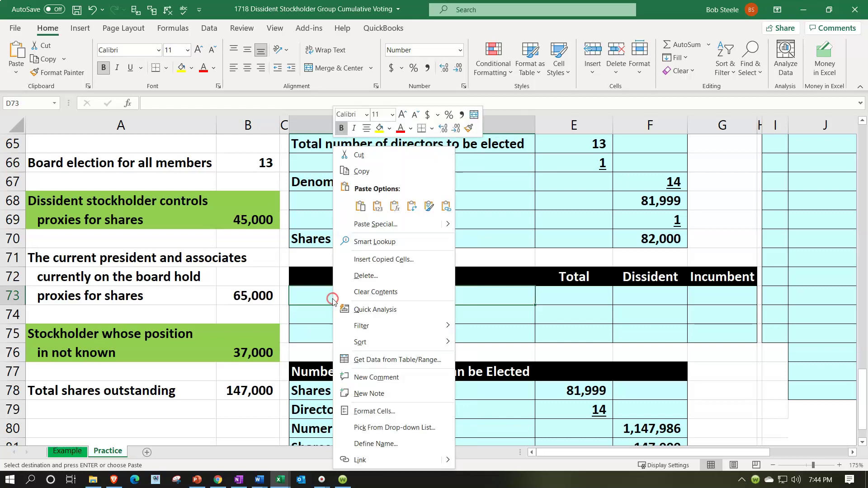
{"action": "left_click", "coordinate": [378, 207]}
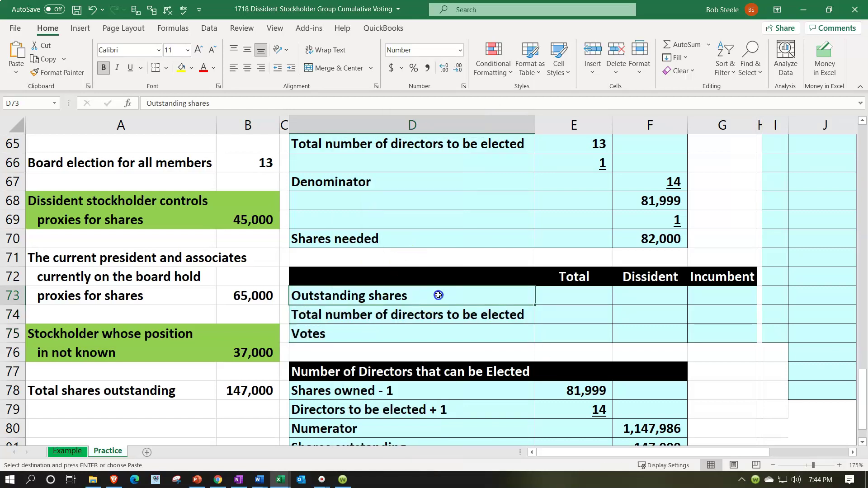
Step: Link the total outstanding shares in E73 to the total shares outstanding in B78
{"action": "key", "text": "Right"}
{"action": "type", "text": "="}
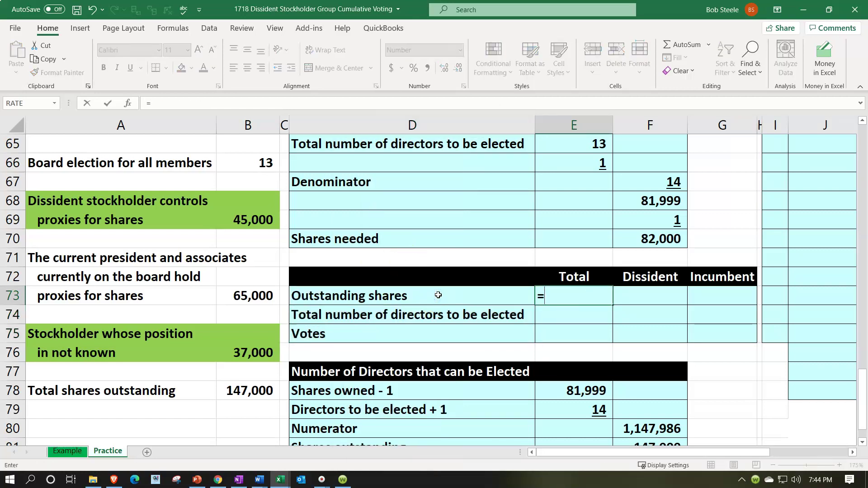
{"action": "key", "text": "Left"}
{"action": "key", "text": "Left"}
{"action": "key", "text": "Left"}
{"action": "key", "text": "Down"}
{"action": "key", "text": "Down"}
{"action": "key", "text": "Down"}
{"action": "key", "text": "Down"}
{"action": "key", "text": "Down"}
{"action": "key", "text": "Return"}
Step: Link the total number of directors to be elected in E74 to the board election figure in B66
{"action": "type", "text": "+"}
{"action": "key", "text": "Left"}
{"action": "key", "text": "Left"}
{"action": "key", "text": "Left"}
{"action": "key", "text": "Up"}
{"action": "key", "text": "Up"}
{"action": "key", "text": "Up"}
{"action": "key", "text": "Up"}
{"action": "key", "text": "Up"}
{"action": "key", "text": "Up"}
{"action": "key", "text": "Up"}
{"action": "key", "text": "Up"}
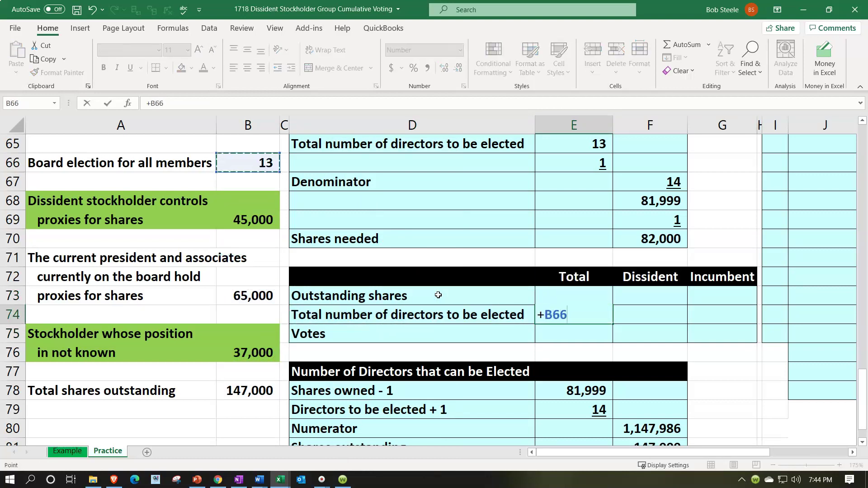
{"action": "key", "text": "Return"}
Step: Underline cells E74:G74 in the directors to be elected row
{"action": "key", "text": "Up"}
{"action": "left_click_drag", "start_coordinate": [580, 312], "coordinate": [697, 306]}
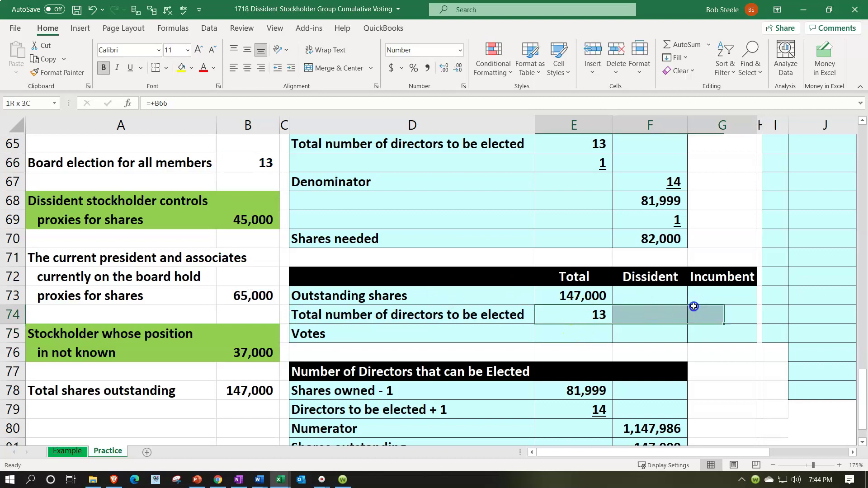
{"action": "left_click", "coordinate": [131, 68]}
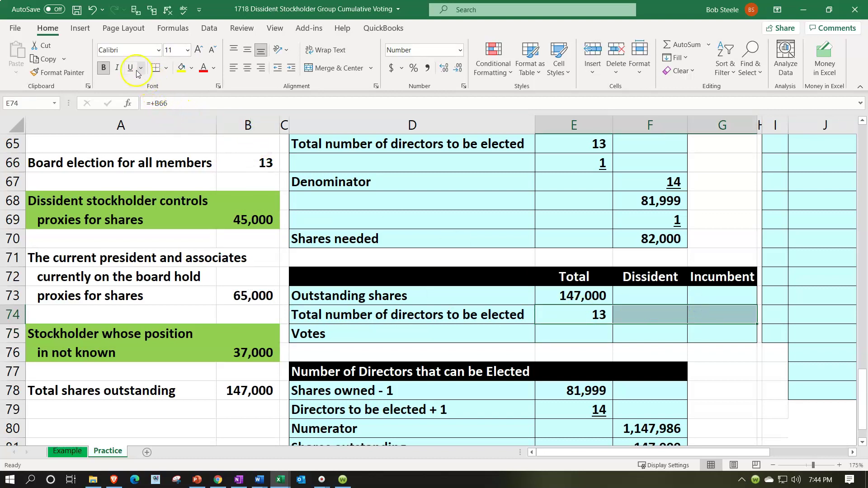
Step: Calculate the total votes in E75 by multiplying E73 by E74
{"action": "left_click", "coordinate": [559, 330]}
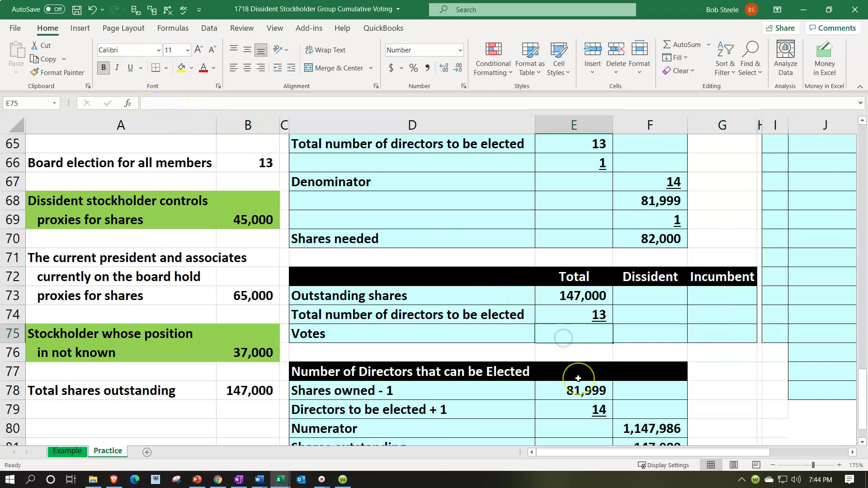
{"action": "type", "text": "="}
{"action": "key", "text": "Up"}
{"action": "key", "text": "Up"}
{"action": "type", "text": "*"}
{"action": "key", "text": "Up"}
{"action": "key", "text": "Return"}
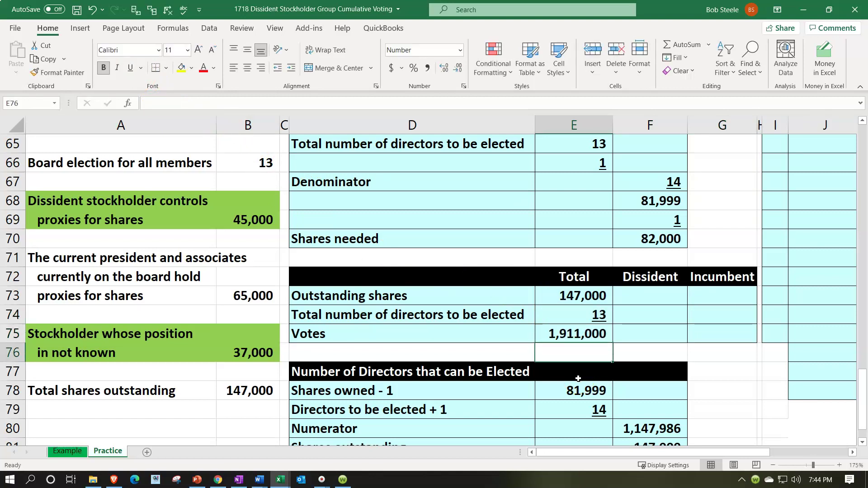
Step: Calculate the dissident outstanding shares in F73 with =B69+B76
{"action": "key", "text": "Right"}
{"action": "key", "text": "Up"}
{"action": "key", "text": "Up"}
{"action": "key", "text": "Up"}
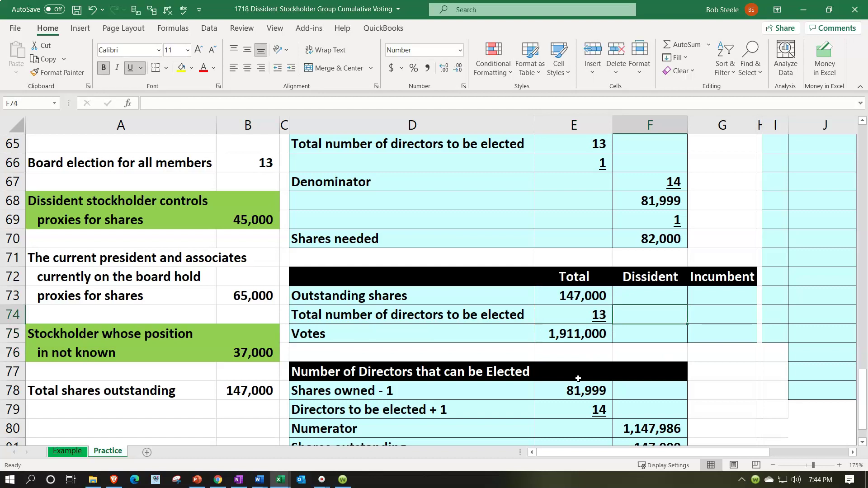
{"action": "type", "text": "="}
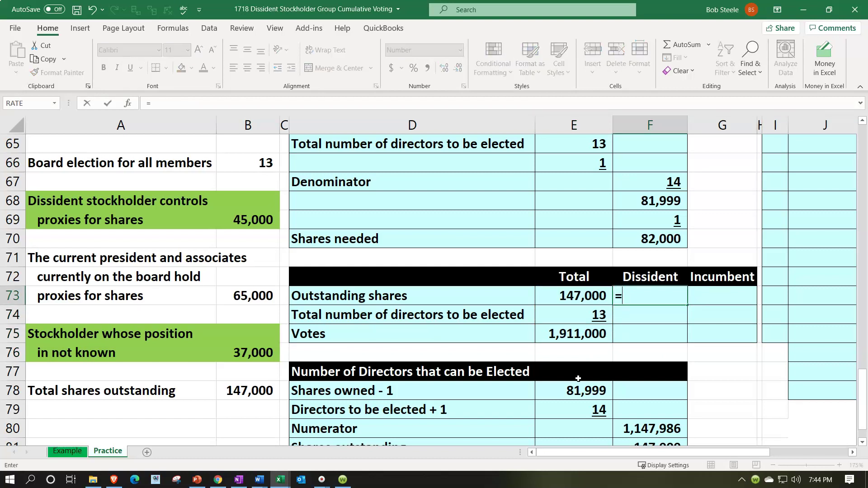
{"action": "key", "text": "Left"}
{"action": "key", "text": "Left"}
{"action": "key", "text": "Left"}
{"action": "key", "text": "Left"}
{"action": "key", "text": "Up"}
{"action": "key", "text": "Up"}
{"action": "key", "text": "Up"}
{"action": "key", "text": "Up"}
{"action": "type", "text": "+"}
{"action": "key", "text": "Down"}
{"action": "key", "text": "Down"}
{"action": "key", "text": "Down"}
{"action": "key", "text": "Left"}
{"action": "key", "text": "Left"}
{"action": "key", "text": "Left"}
{"action": "key", "text": "Left"}
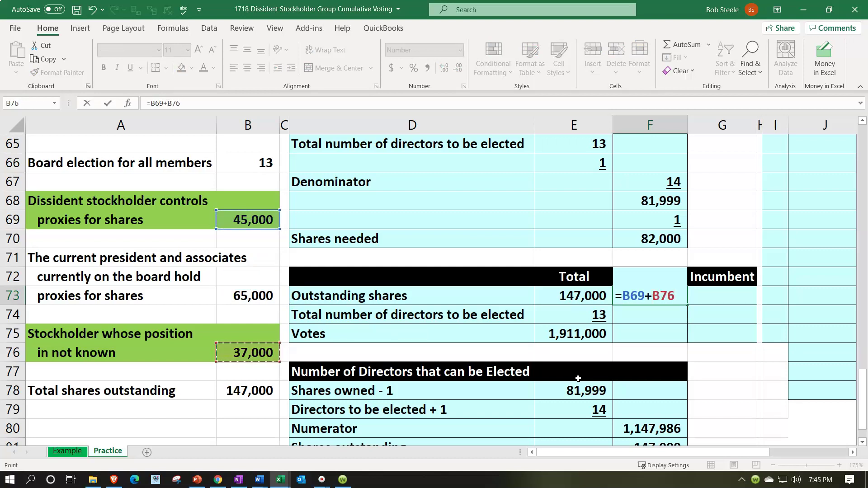
{"action": "key", "text": "Return"}
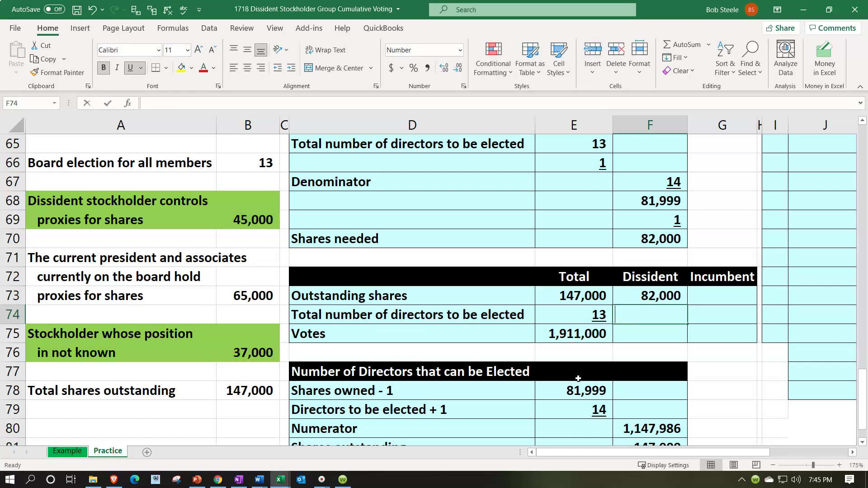
Step: Link the dissident column's number of directors in F74 to E74
{"action": "type", "text": "="}
{"action": "key", "text": "Left"}
{"action": "key", "text": "Return"}
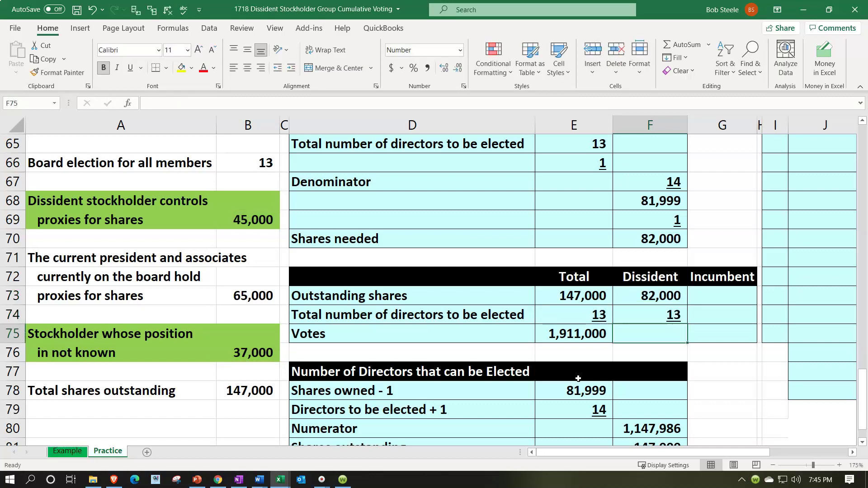
Step: Calculate the dissident votes in F75 with =F73*F74
{"action": "type", "text": "="}
{"action": "key", "text": "Up"}
{"action": "key", "text": "Up"}
{"action": "type", "text": "/"}
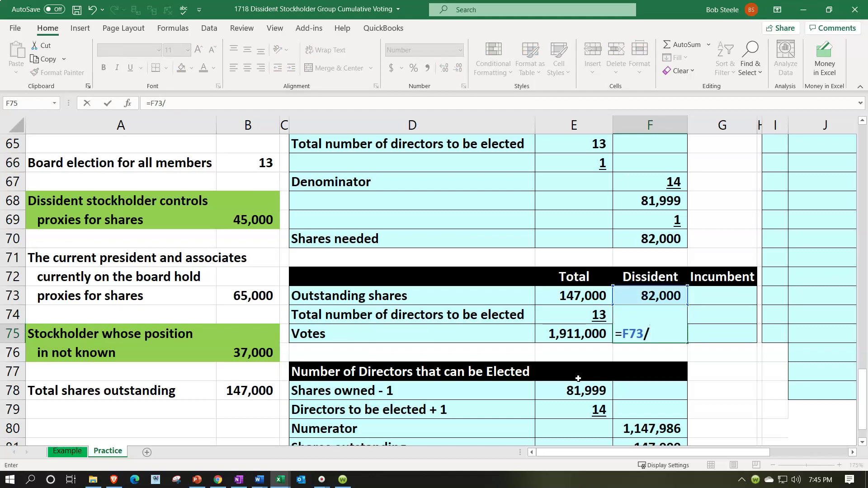
{"action": "type", "text": "*"}
{"action": "key", "text": "Up"}
{"action": "key", "text": "Return"}
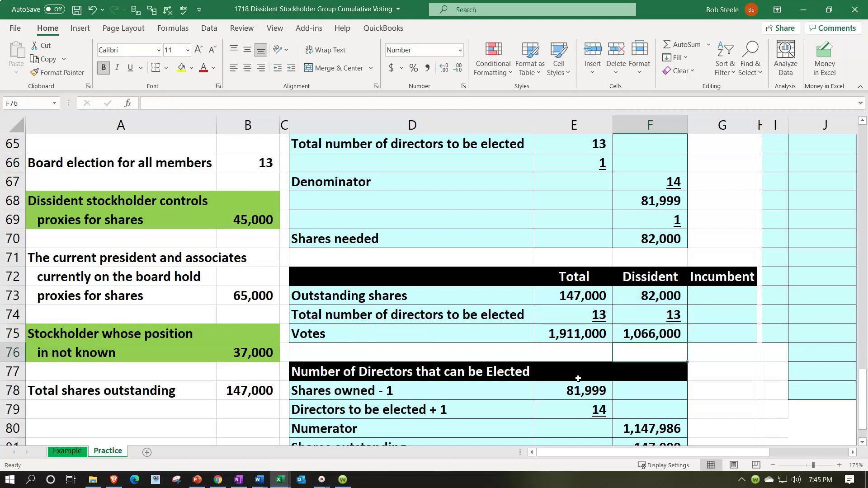
Step: Calculate the incumbent outstanding shares in G73 with =E73-F73
{"action": "key", "text": "Right"}
{"action": "key", "text": "Up"}
{"action": "key", "text": "Up"}
{"action": "key", "text": "Up"}
{"action": "type", "text": "="}
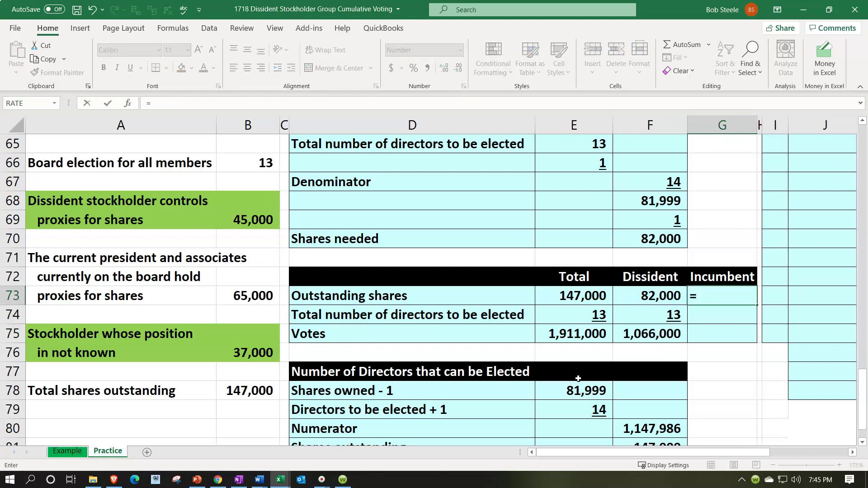
{"action": "key", "text": "Left"}
{"action": "key", "text": "Left"}
{"action": "type", "text": "-"}
{"action": "key", "text": "Left"}
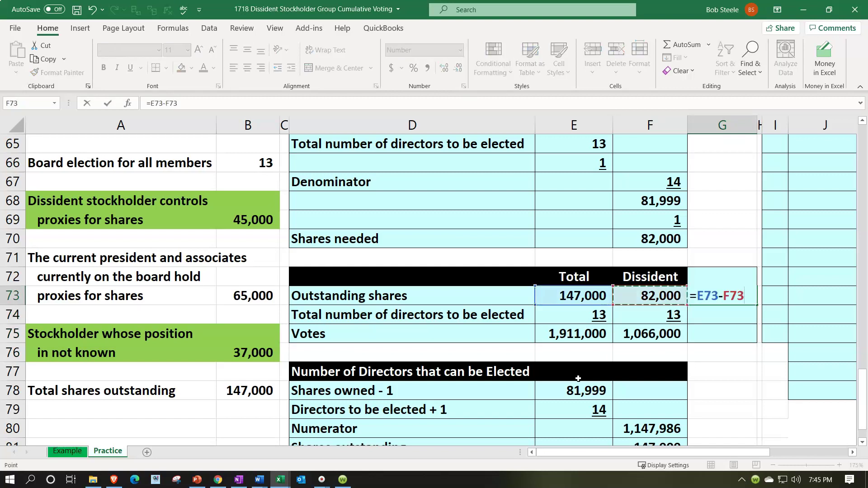
{"action": "key", "text": "Return"}
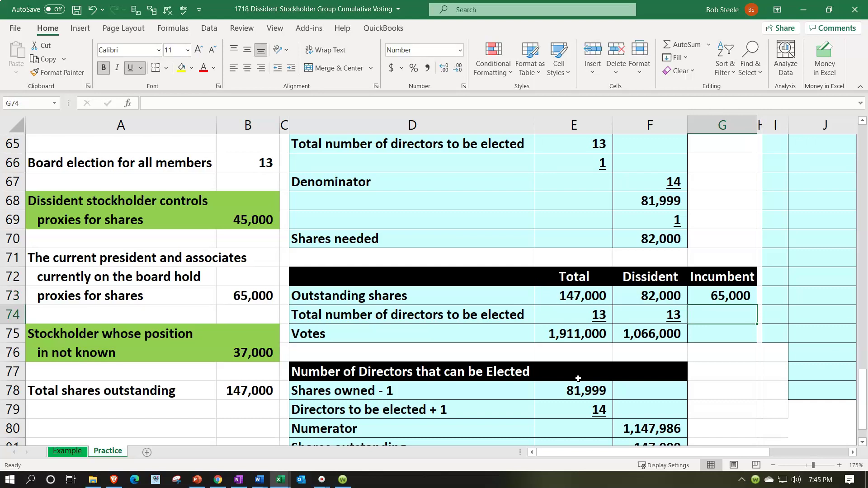
Step: Link G74 to the directors figure in F74 and calculate the incumbent votes in G75 with =G73*G74
{"action": "type", "text": "="}
{"action": "key", "text": "Left"}
{"action": "key", "text": "Return"}
{"action": "type", "text": "="}
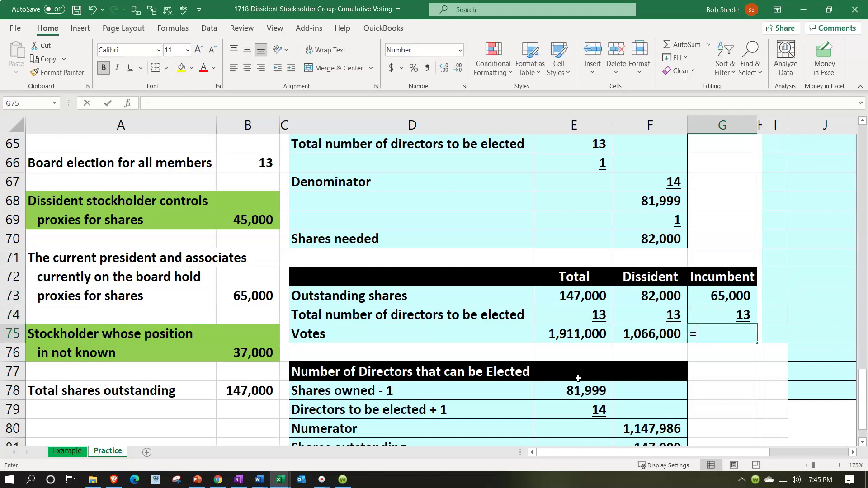
{"action": "key", "text": "Up"}
{"action": "key", "text": "Up"}
{"action": "type", "text": "*"}
{"action": "key", "text": "Up"}
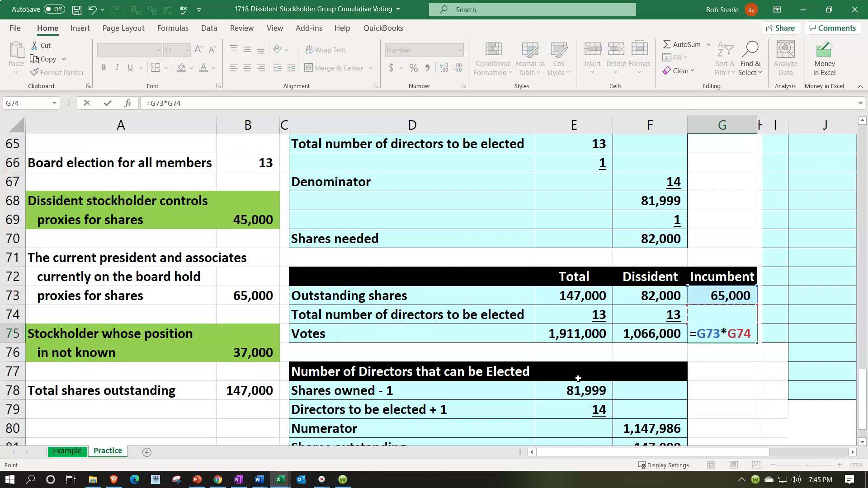
{"action": "key", "text": "Return"}
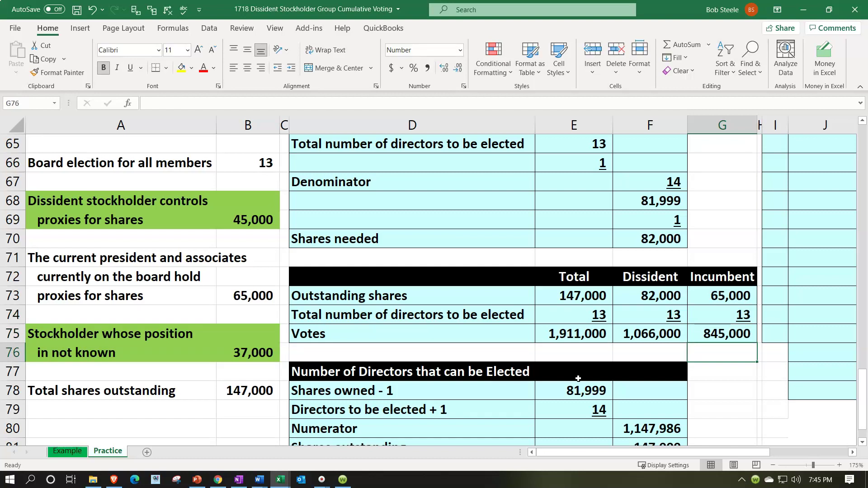
Step: Number the candidate rows 1 to 13 in I63:I75 by extending a series that starts with 1 and 2
{"action": "key", "text": "Right"}
{"action": "key", "text": "Right"}
{"action": "key", "text": "Right"}
{"action": "key", "text": "Right"}
{"action": "key", "text": "Right"}
{"action": "key", "text": "Right"}
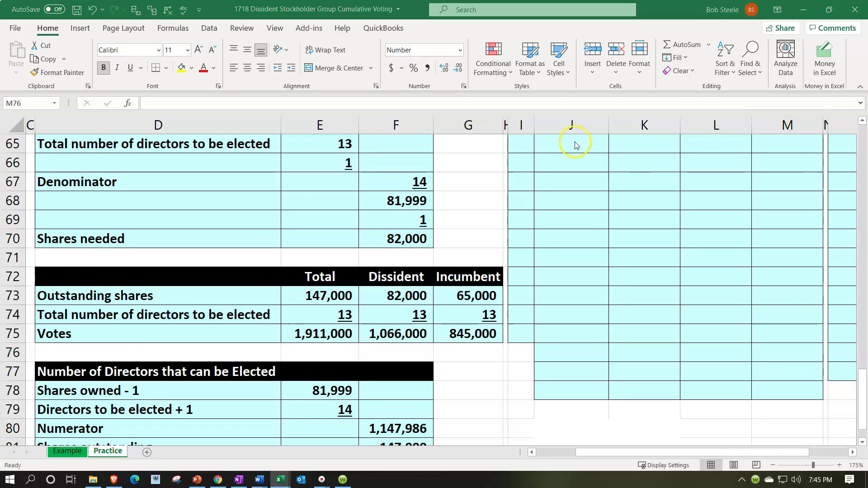
{"action": "scroll", "coordinate": [525, 225], "scroll_direction": "up", "scroll_amount": 2}
{"action": "left_click", "coordinate": [526, 218]}
{"action": "type", "text": "1"}
{"action": "key", "text": "Return"}
{"action": "type", "text": "2"}
{"action": "key", "text": "Return"}
{"action": "left_click_drag", "start_coordinate": [528, 219], "coordinate": [527, 402]}
Step: Paste the candidate letters A to O into the Candidates column from J63 as values only and center them
{"action": "left_click", "coordinate": [662, 331]}
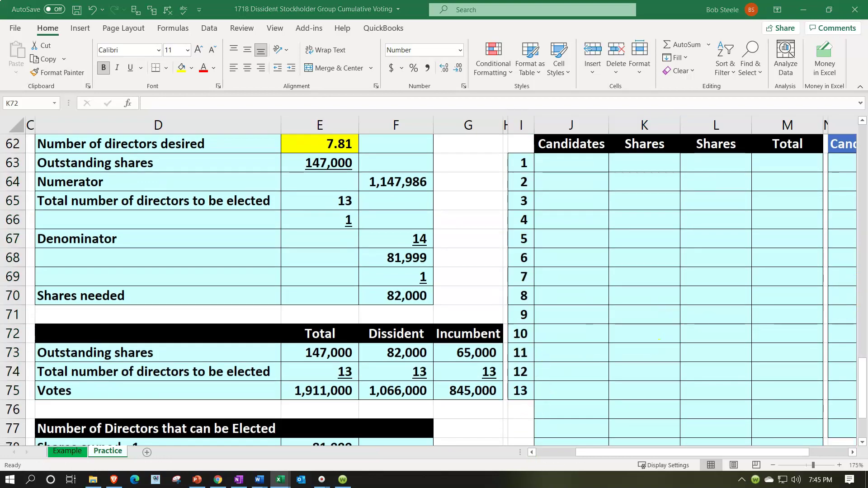
{"action": "key", "text": "ctrl+c"}
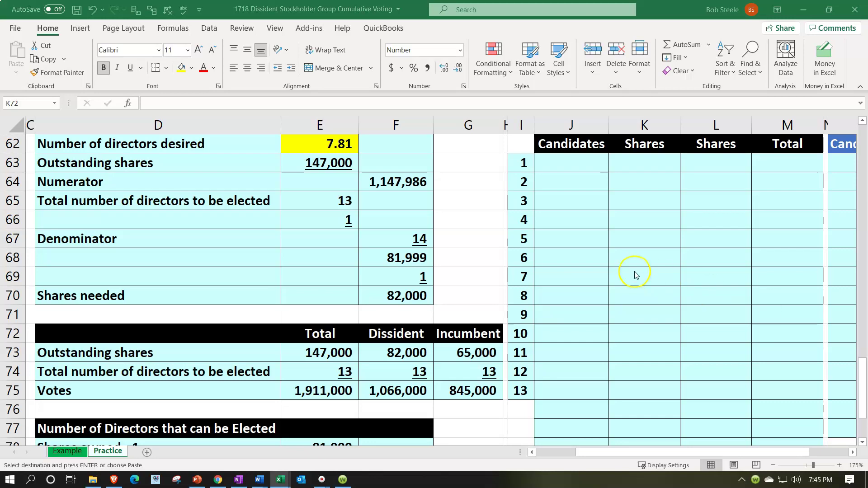
{"action": "left_click", "coordinate": [588, 166]}
{"action": "right_click", "coordinate": [587, 166]}
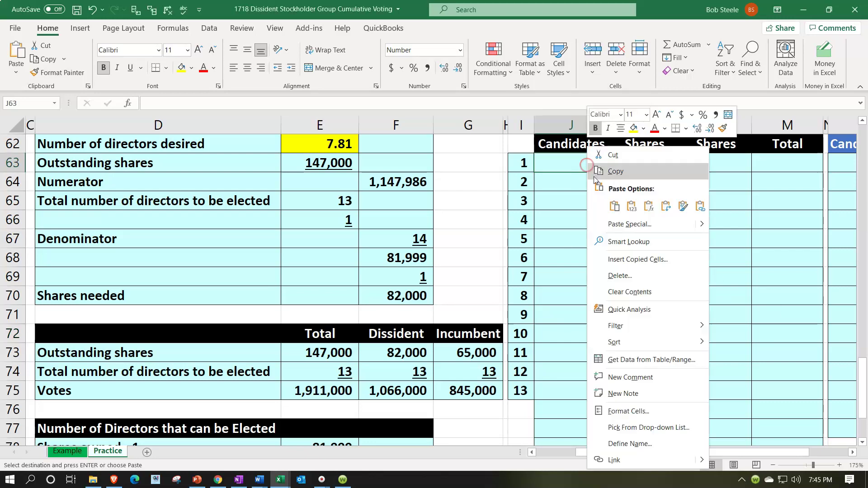
{"action": "left_click", "coordinate": [630, 204]}
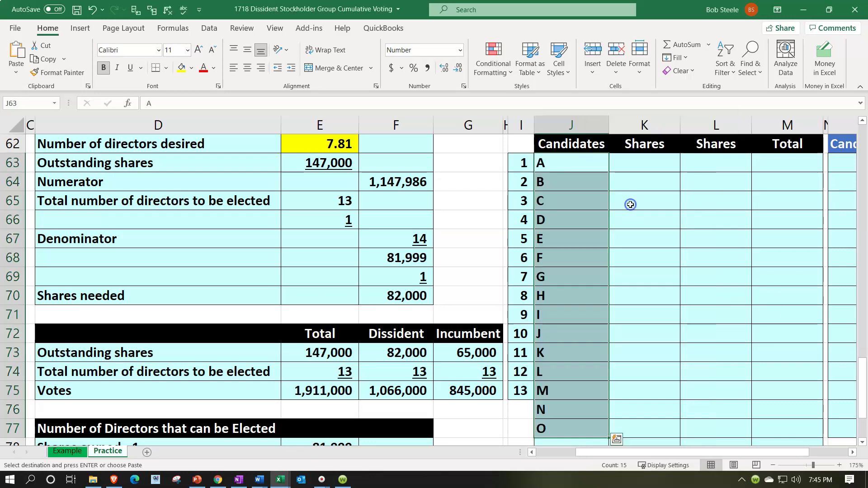
{"action": "left_click", "coordinate": [252, 75]}
{"action": "left_click", "coordinate": [683, 258]}
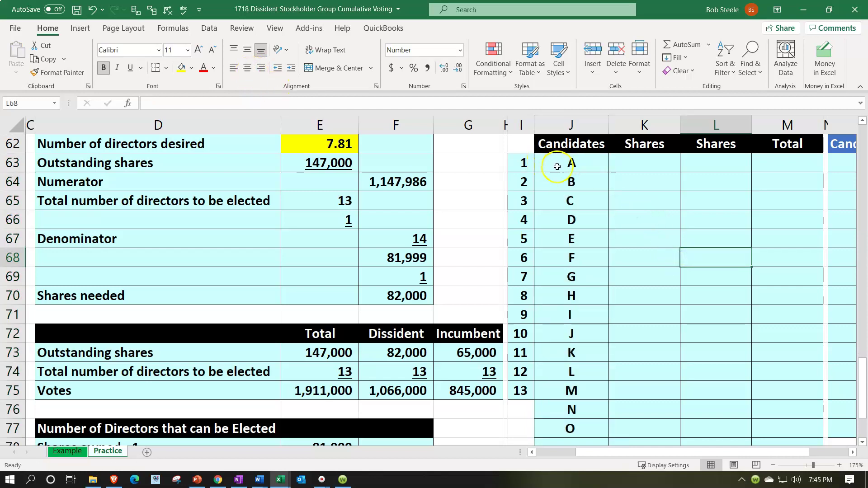
Step: Fill the rows of candidates A to G, J63:M69, with light green
{"action": "left_click_drag", "start_coordinate": [554, 165], "coordinate": [758, 184]}
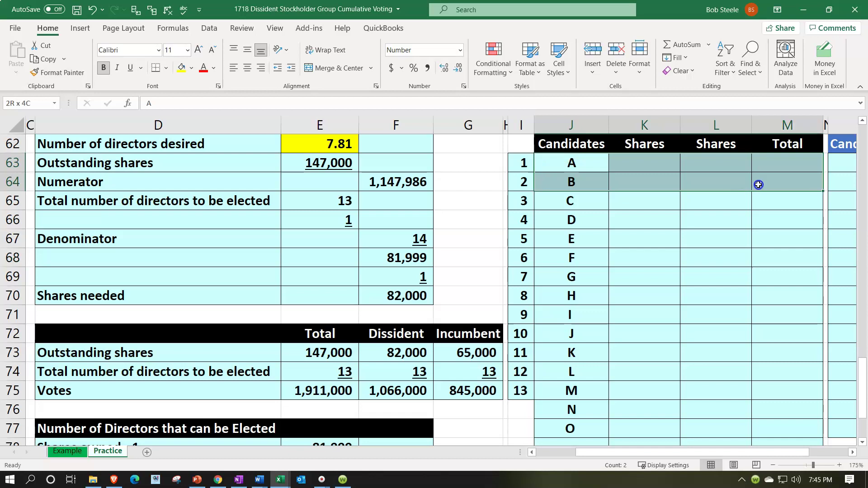
{"action": "left_click_drag", "start_coordinate": [758, 185], "coordinate": [754, 281]}
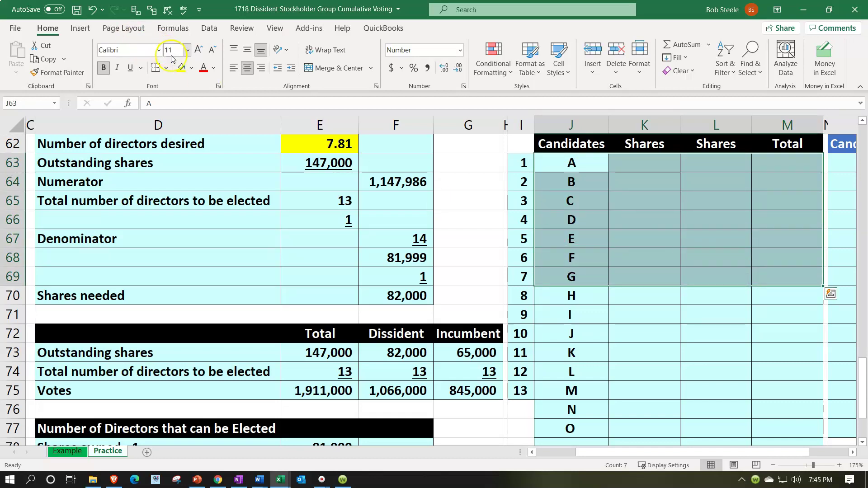
{"action": "left_click", "coordinate": [192, 68]}
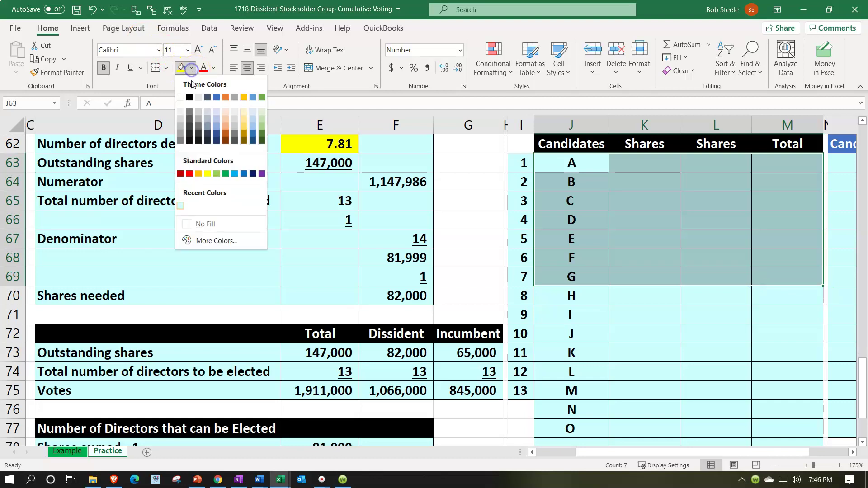
{"action": "left_click", "coordinate": [218, 168]}
Step: Calculate candidate A's dissident shares in K63 with =F75/7
{"action": "left_click", "coordinate": [655, 170]}
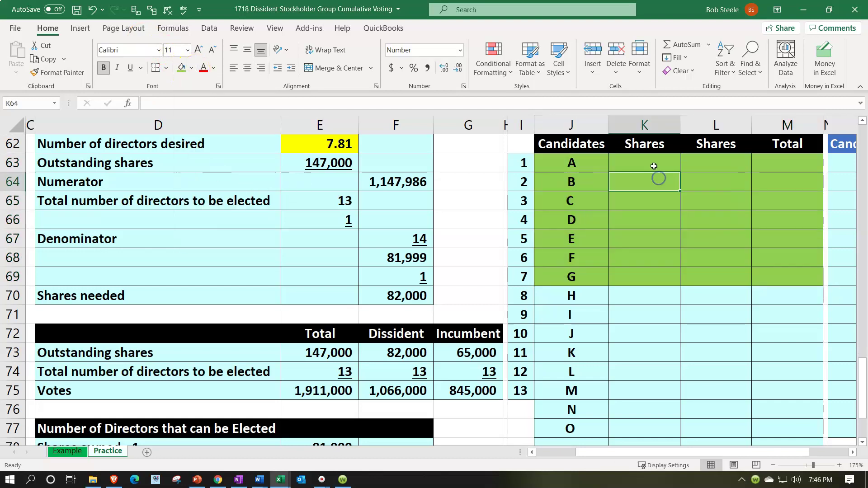
{"action": "scroll", "coordinate": [677, 314], "scroll_direction": "up", "scroll_amount": 3}
{"action": "type", "text": "="}
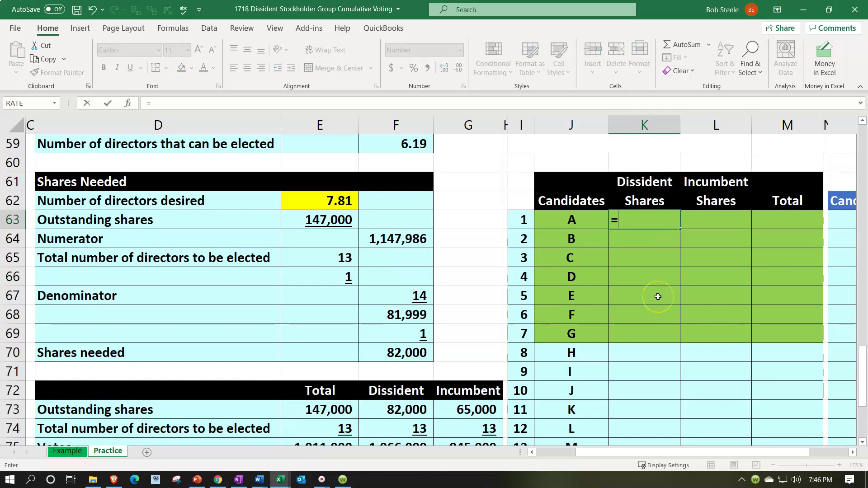
{"action": "key", "text": "Down"}
{"action": "key", "text": "Down"}
{"action": "key", "text": "Down"}
{"action": "key", "text": "Down"}
{"action": "key", "text": "Down"}
{"action": "key", "text": "Down"}
{"action": "key", "text": "Down"}
{"action": "key", "text": "Down"}
{"action": "key", "text": "Down"}
{"action": "key", "text": "Down"}
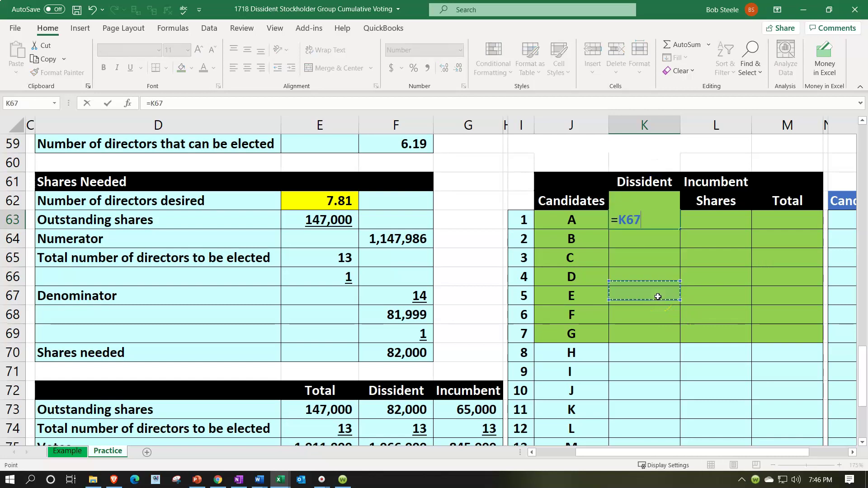
{"action": "key", "text": "Down"}
{"action": "key", "text": "Down"}
{"action": "key", "text": "Down"}
{"action": "key", "text": "Left"}
{"action": "key", "text": "Left"}
{"action": "key", "text": "Left"}
{"action": "key", "text": "Left"}
{"action": "key", "text": "Left"}
{"action": "key", "text": "Up"}
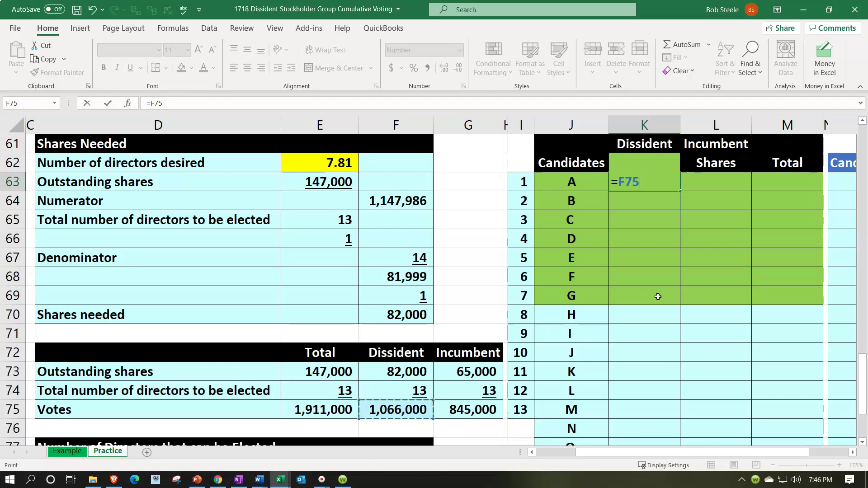
{"action": "type", "text": "/7"}
{"action": "key", "text": "Return"}
Step: Link K64 to K63 and copy the formula down to K69 for candidates C to G
{"action": "type", "text": "="}
{"action": "key", "text": "Up"}
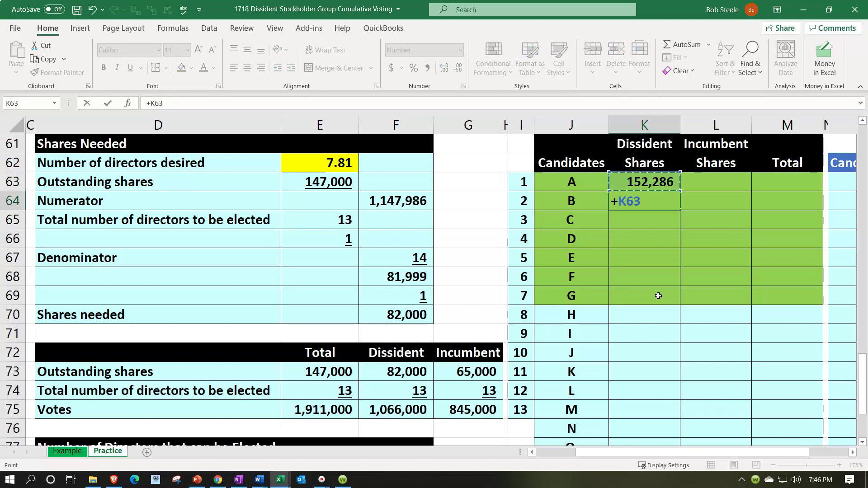
{"action": "key", "text": "Return"}
{"action": "left_click", "coordinate": [660, 198]}
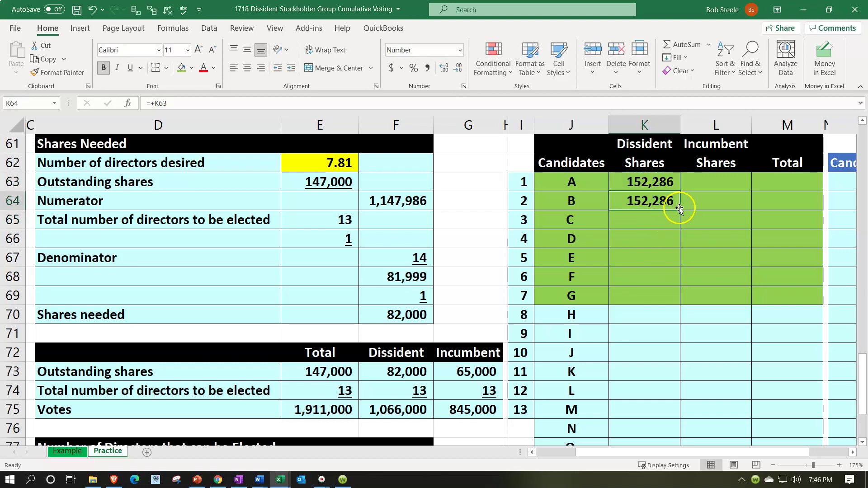
{"action": "left_click_drag", "start_coordinate": [678, 222], "coordinate": [676, 308]}
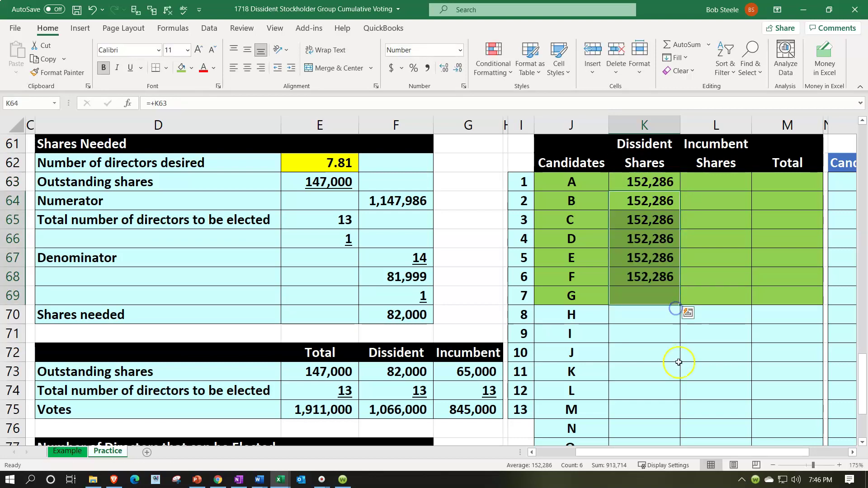
Step: Label J78 Total and sum the dissident shares in K78 with =SUM(K63:K77)
{"action": "scroll", "coordinate": [676, 367], "scroll_direction": "down", "scroll_amount": 2}
{"action": "scroll", "coordinate": [676, 367], "scroll_direction": "down", "scroll_amount": 1}
{"action": "left_click", "coordinate": [575, 355]}
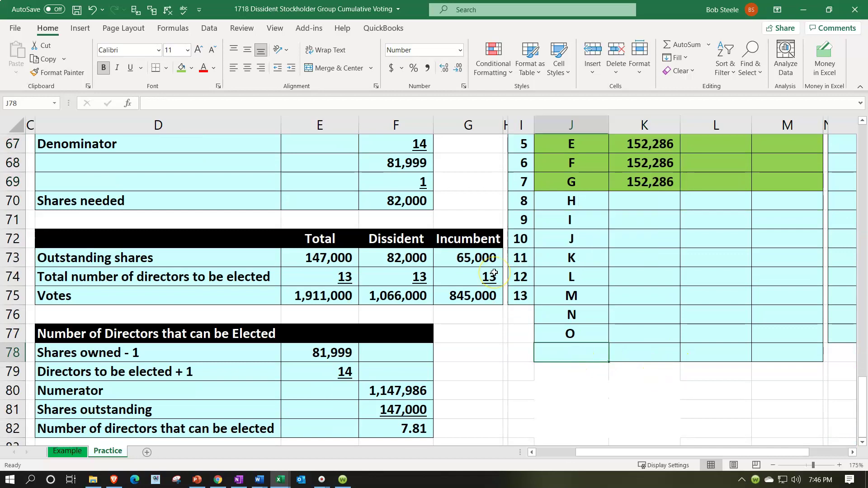
{"action": "type", "text": "Total"}
{"action": "key", "text": "Tab"}
{"action": "type", "text": "="}
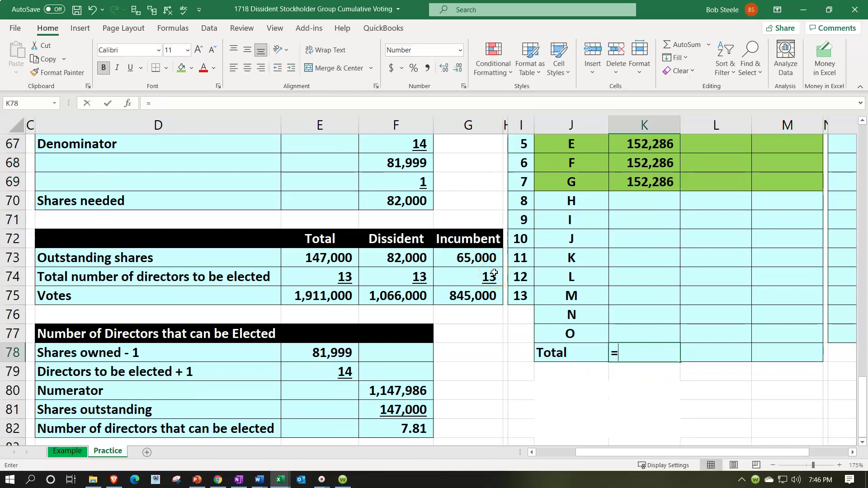
{"action": "type", "text": "sum("}
{"action": "key", "text": "Up"}
{"action": "key", "text": "shift+Up"}
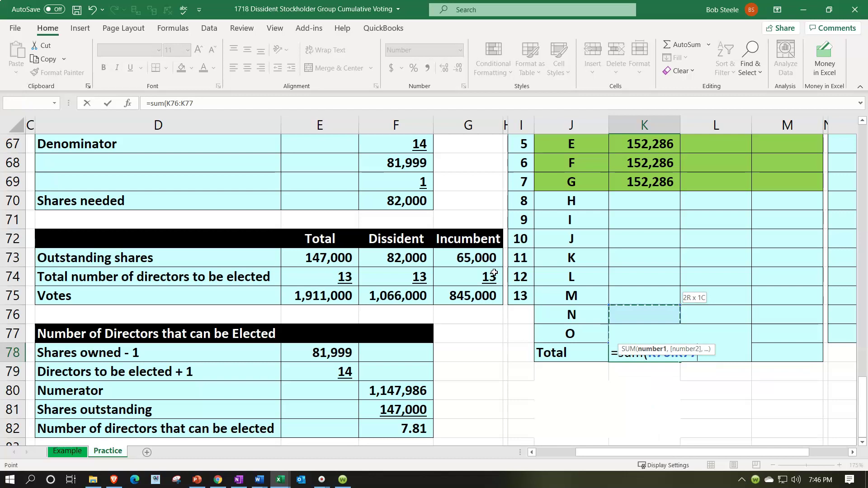
{"action": "key", "text": "shift+Up"}
{"action": "key", "text": "shift+Up"}
{"action": "key", "text": "shift+Up"}
{"action": "key", "text": "shift+Up"}
{"action": "key", "text": "shift+Up"}
{"action": "key", "text": "shift+Up"}
{"action": "key", "text": "shift+Up"}
{"action": "key", "text": "shift+Up"}
{"action": "key", "text": "shift+Up"}
{"action": "key", "text": "shift+Up"}
{"action": "key", "text": "shift+Up"}
{"action": "key", "text": "shift+Up"}
{"action": "key", "text": "shift+Up"}
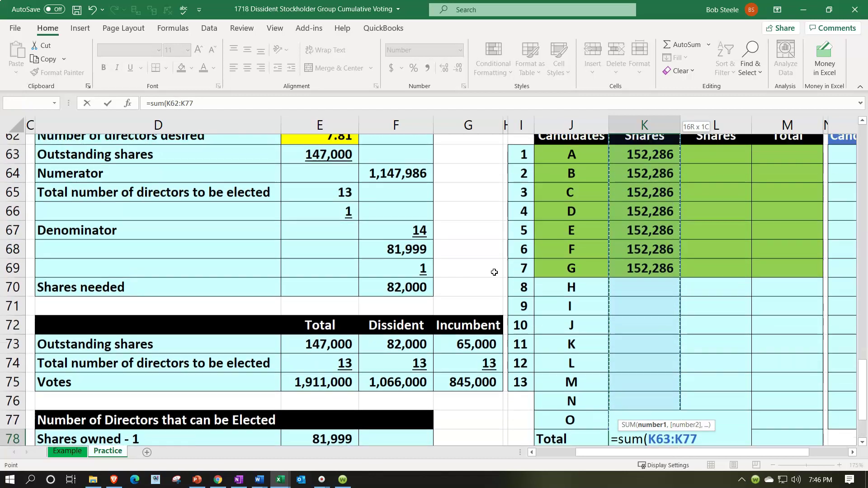
{"action": "key", "text": "Return"}
{"action": "scroll", "coordinate": [493, 278], "scroll_direction": "down", "scroll_amount": 1}
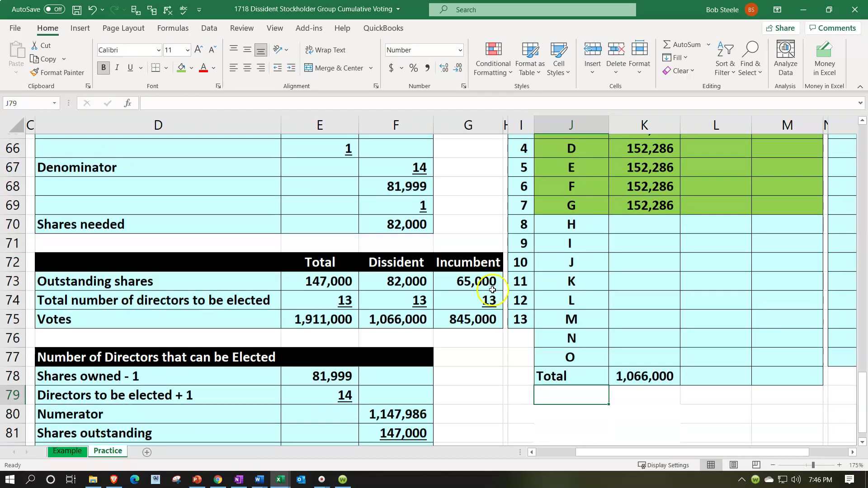
{"action": "scroll", "coordinate": [495, 293], "scroll_direction": "down", "scroll_amount": 1}
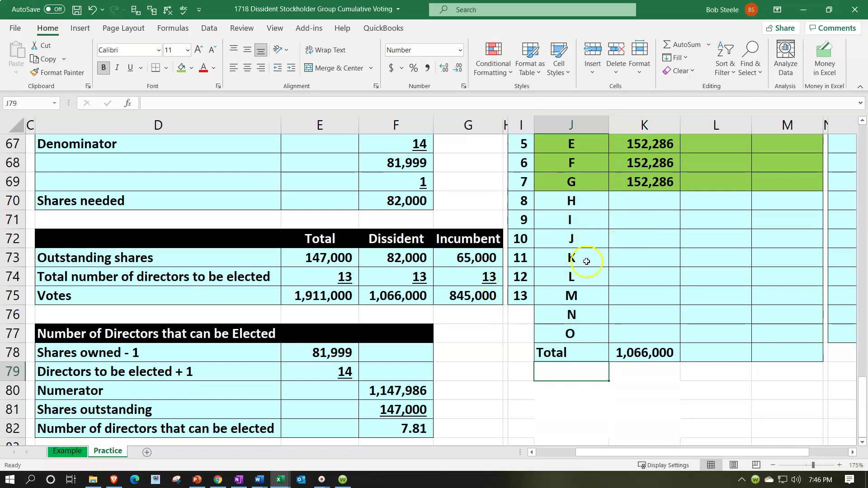
Step: Enter 152,287 incumbent shares for candidate H in L70, link L71 to L70, and copy the link down to L75
{"action": "left_click", "coordinate": [490, 325]}
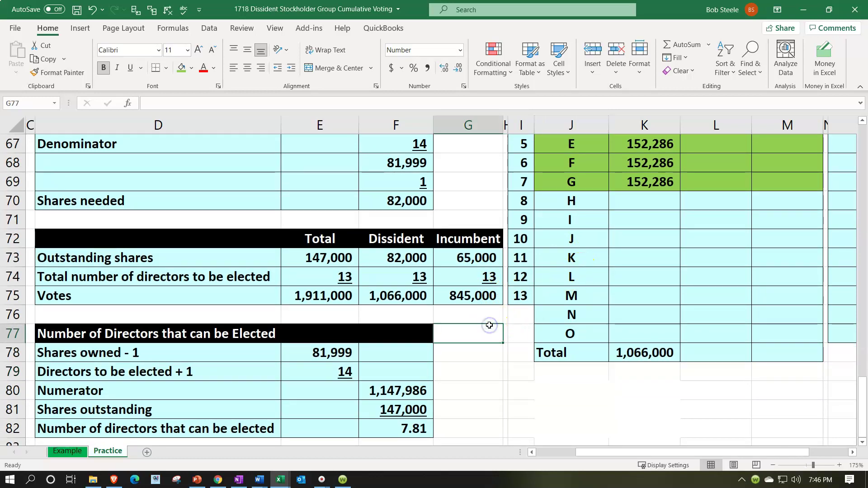
{"action": "scroll", "coordinate": [611, 294], "scroll_direction": "up", "scroll_amount": 1}
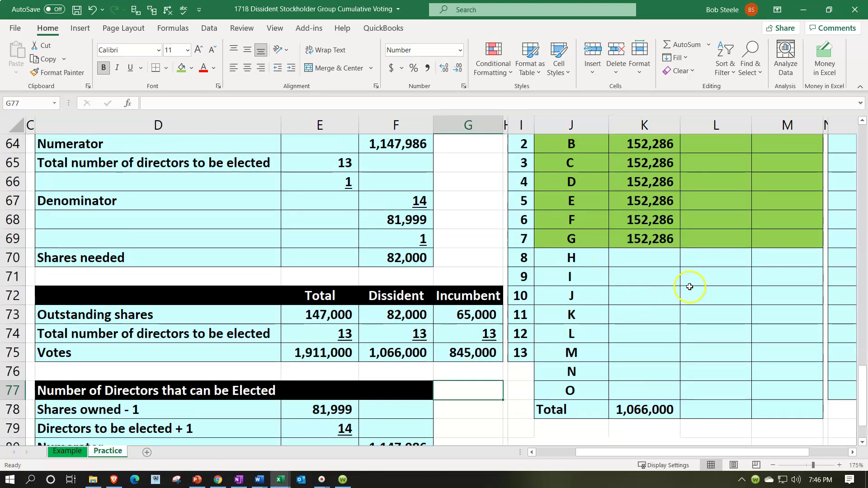
{"action": "left_click", "coordinate": [699, 258]}
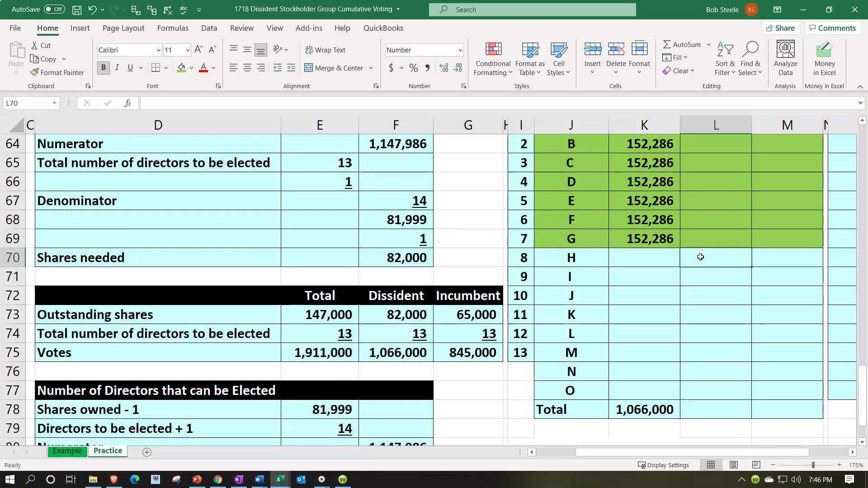
{"action": "type", "text": "15"}
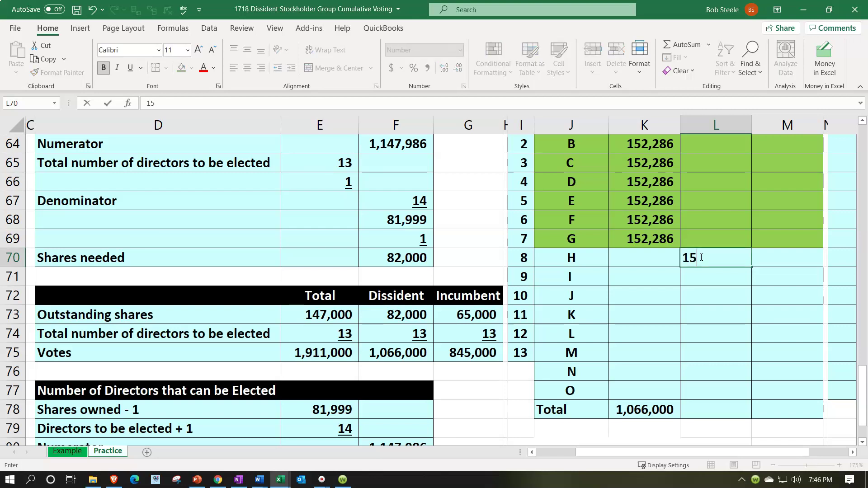
{"action": "type", "text": "2,287"}
{"action": "key", "text": "Return"}
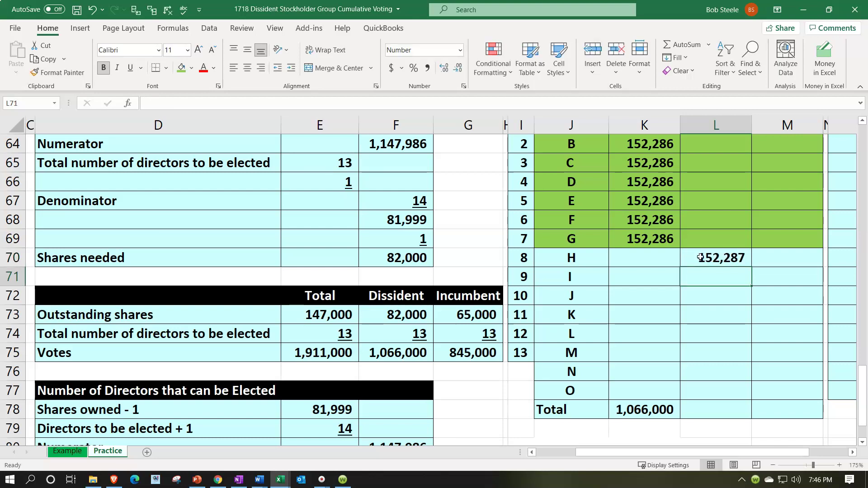
{"action": "type", "text": "="}
{"action": "key", "text": "Up"}
{"action": "key", "text": "Return"}
{"action": "left_click", "coordinate": [715, 277]}
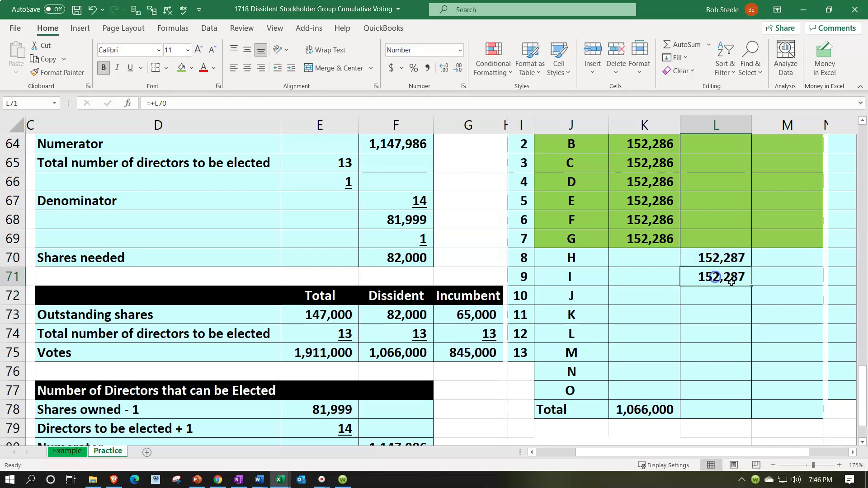
{"action": "left_click_drag", "start_coordinate": [752, 288], "coordinate": [736, 362]}
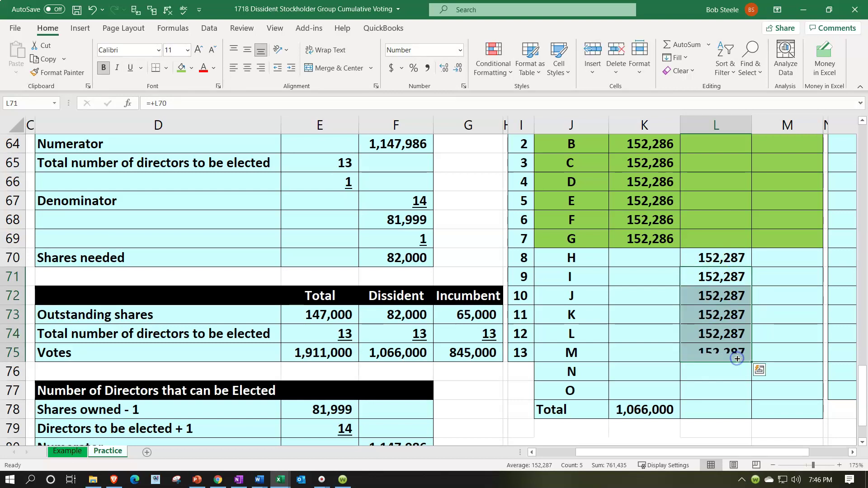
Step: Calculate candidate N's remaining incumbent shares in L76 with =G75-SUM(L70:L75)
{"action": "left_click", "coordinate": [717, 377]}
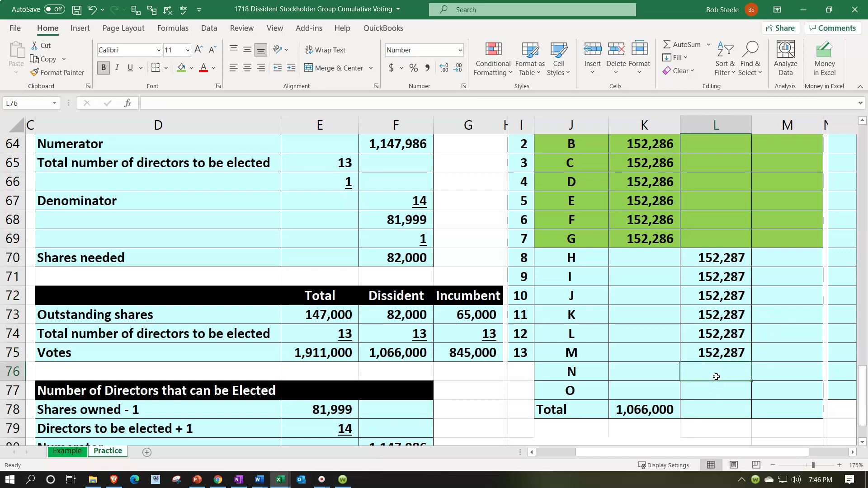
{"action": "type", "text": "="}
{"action": "key", "text": "Left"}
{"action": "key", "text": "Left"}
{"action": "key", "text": "Left"}
{"action": "key", "text": "Left"}
{"action": "key", "text": "Left"}
{"action": "key", "text": "Up"}
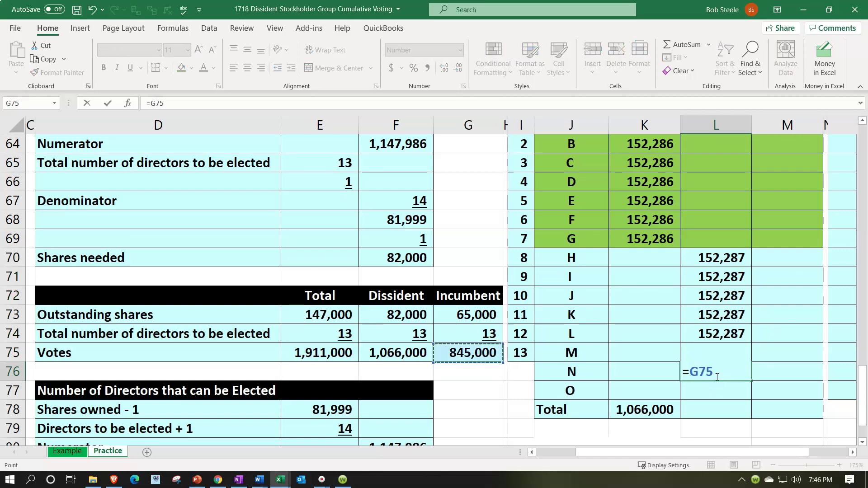
{"action": "type", "text": "-sum("}
{"action": "key", "text": "Up"}
{"action": "key", "text": "shift+Up"}
{"action": "key", "text": "shift+Up"}
{"action": "key", "text": "shift+Up"}
{"action": "key", "text": "shift+Up"}
{"action": "key", "text": "shift+Up"}
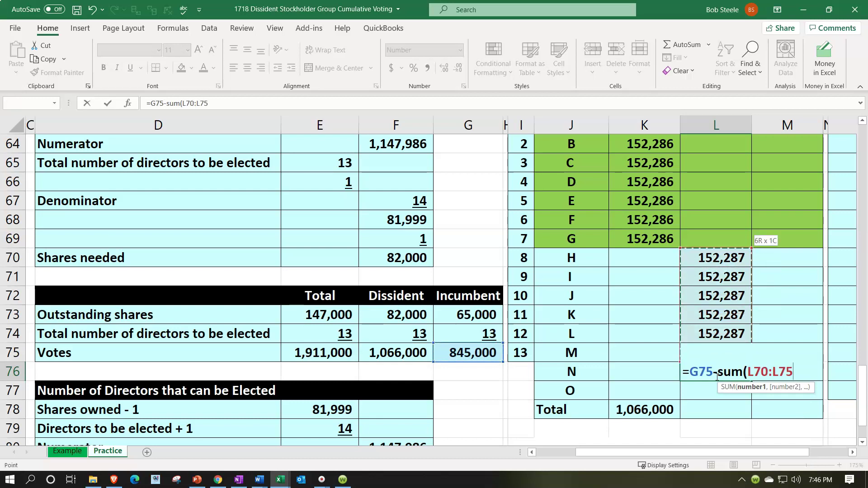
{"action": "key", "text": "ctrl+Return"}
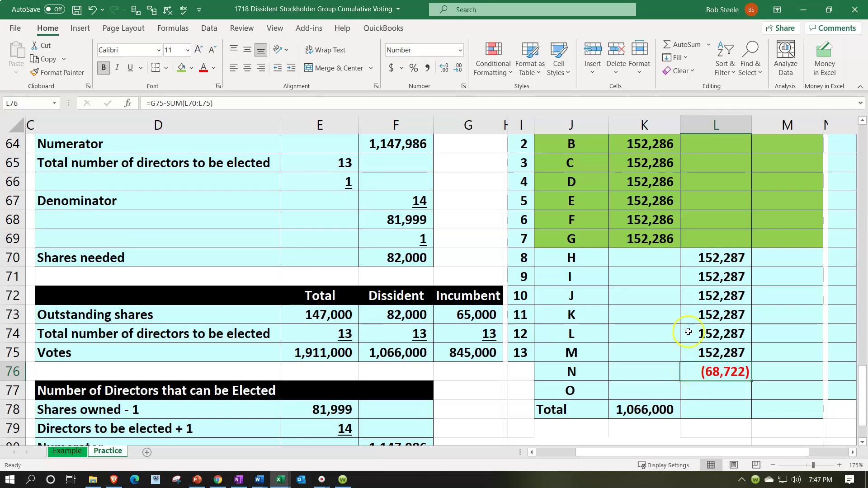
{"action": "scroll", "coordinate": [687, 328], "scroll_direction": "up", "scroll_amount": 1}
{"action": "scroll", "coordinate": [688, 277], "scroll_direction": "down", "scroll_amount": 1}
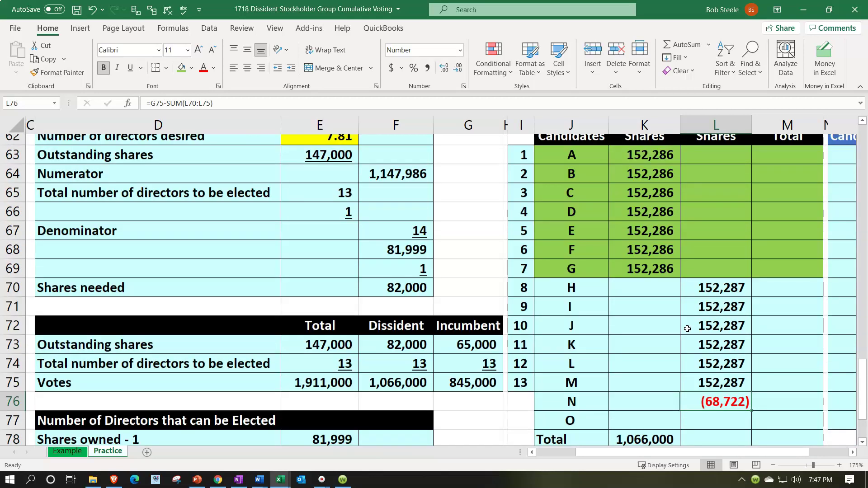
Step: Change candidate A's dissident shares formula in K63 to =F75/8
{"action": "scroll", "coordinate": [652, 219], "scroll_direction": "up", "scroll_amount": 1}
{"action": "left_click", "coordinate": [638, 180]}
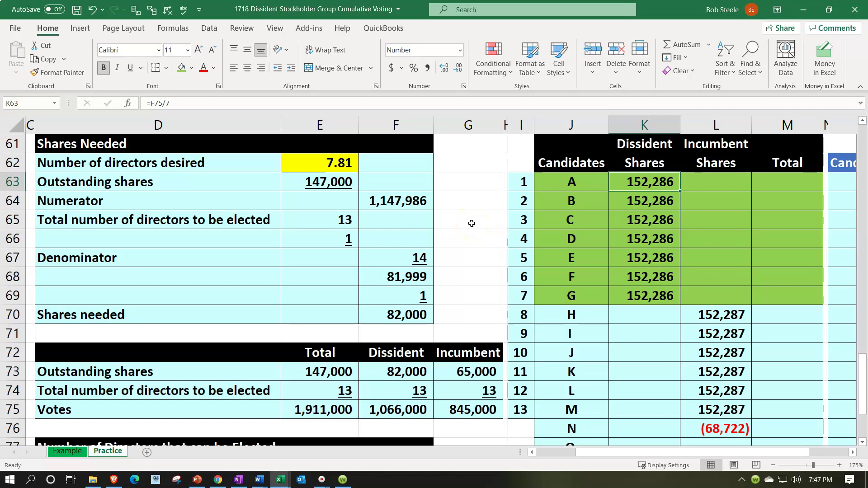
{"action": "type", "text": "="}
{"action": "key", "text": "Down"}
{"action": "key", "text": "Down"}
{"action": "key", "text": "Down"}
{"action": "key", "text": "Down"}
{"action": "key", "text": "Down"}
{"action": "key", "text": "Down"}
{"action": "key", "text": "Down"}
{"action": "key", "text": "Down"}
{"action": "key", "text": "Down"}
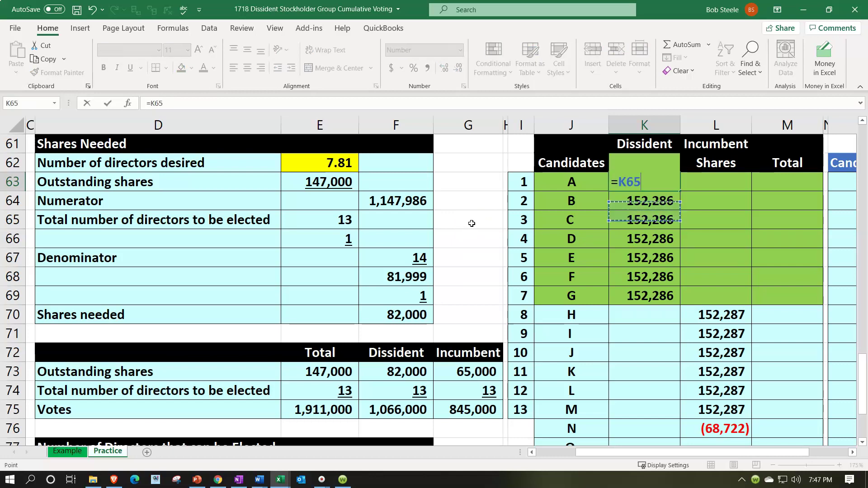
{"action": "key", "text": "Left"}
{"action": "key", "text": "Left"}
{"action": "key", "text": "Left"}
{"action": "key", "text": "Left"}
{"action": "key", "text": "Left"}
{"action": "key", "text": "Down"}
{"action": "key", "text": "Down"}
{"action": "key", "text": "Down"}
{"action": "type", "text": "/8"}
{"action": "key", "text": "Return"}
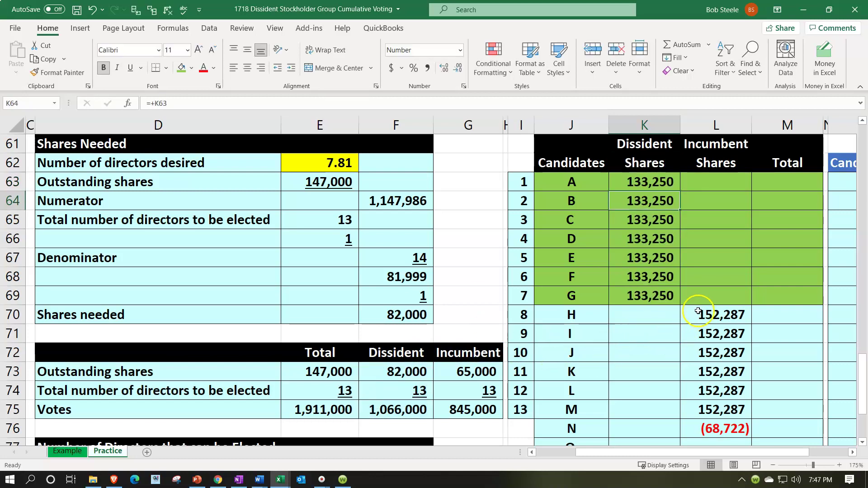
Step: Clear the incumbent shares in L70:L76
{"action": "left_click_drag", "start_coordinate": [718, 315], "coordinate": [721, 426]}
{"action": "key", "text": "Delete"}
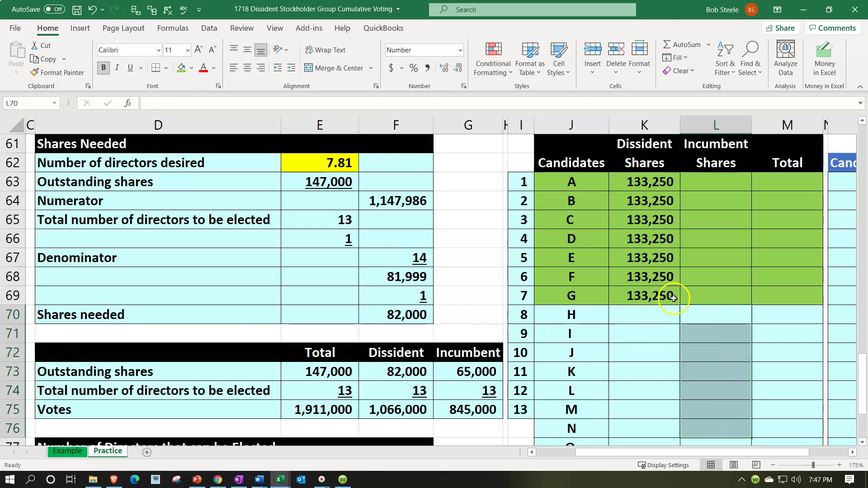
{"action": "left_click", "coordinate": [659, 200]}
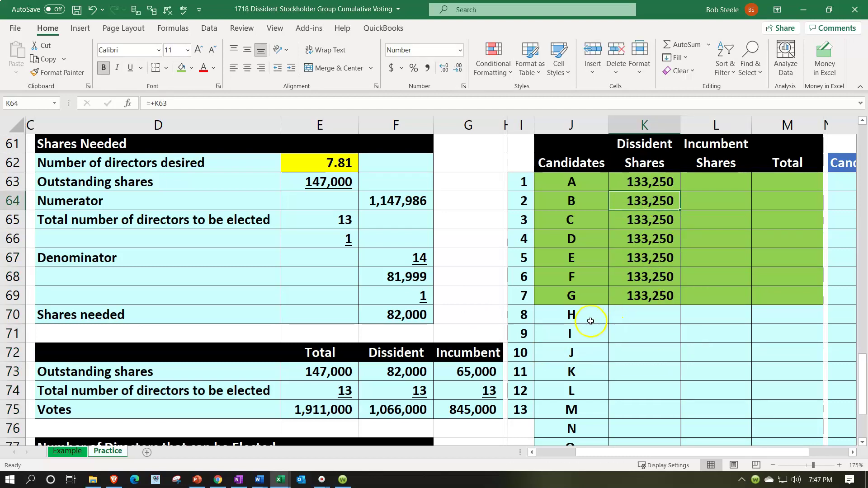
Step: Link candidate H's dissident shares in K70 to K69 and fill J70:M70 with light green
{"action": "left_click", "coordinate": [624, 315]}
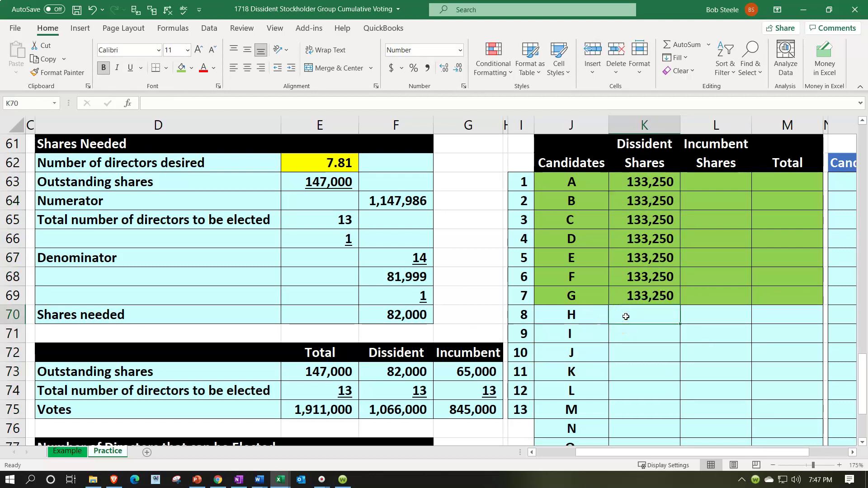
{"action": "type", "text": "+"}
{"action": "key", "text": "Up"}
{"action": "key", "text": "Return"}
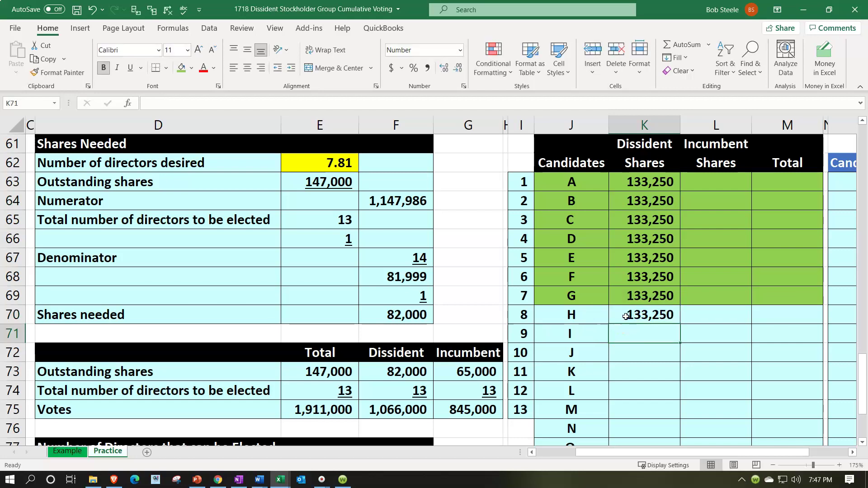
{"action": "left_click_drag", "start_coordinate": [590, 318], "coordinate": [755, 307]}
{"action": "left_click", "coordinate": [181, 68]}
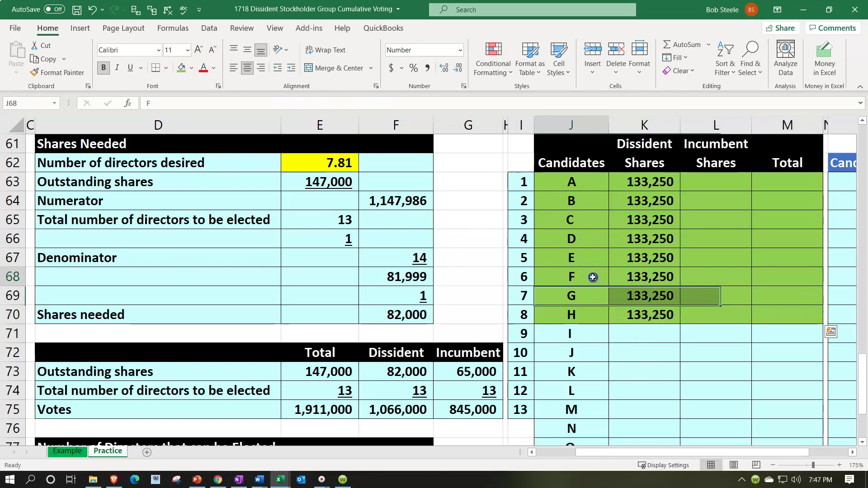
{"action": "left_click", "coordinate": [591, 277]}
Step: Enter 133251 incumbent shares for candidate I in L71, link L72 to L71, and copy the link down to L75
{"action": "scroll", "coordinate": [608, 291], "scroll_direction": "down", "scroll_amount": 1}
{"action": "left_click", "coordinate": [724, 278]}
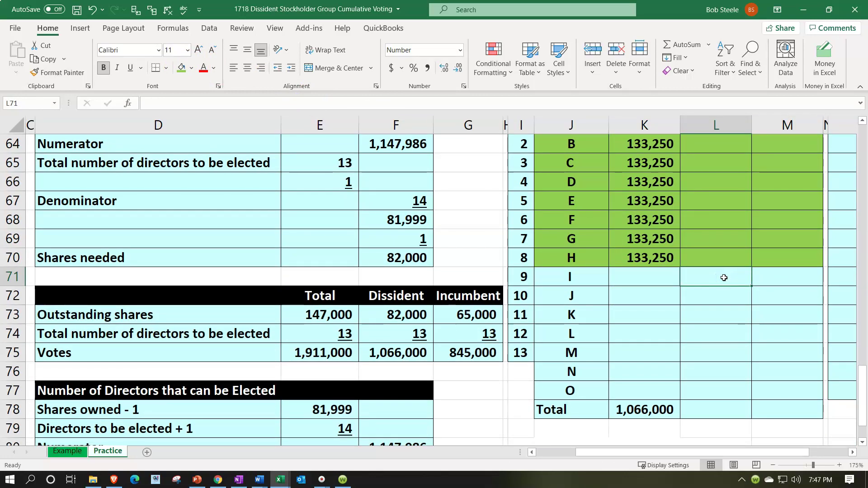
{"action": "type", "text": "133251"}
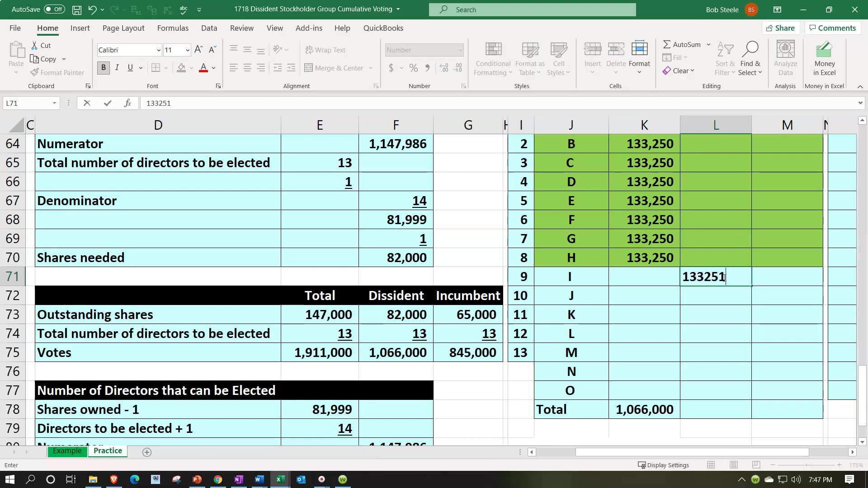
{"action": "key", "text": "Return"}
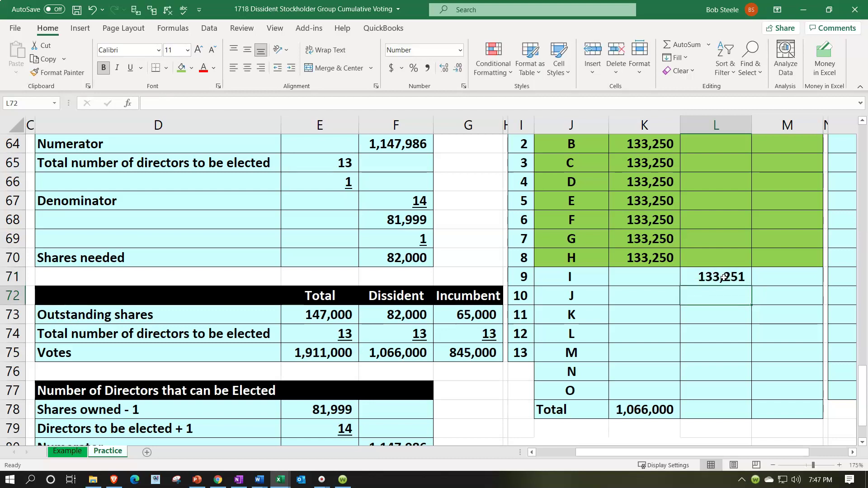
{"action": "type", "text": "=+"}
{"action": "left_click", "coordinate": [719, 277]}
{"action": "key", "text": "ctrl+Return"}
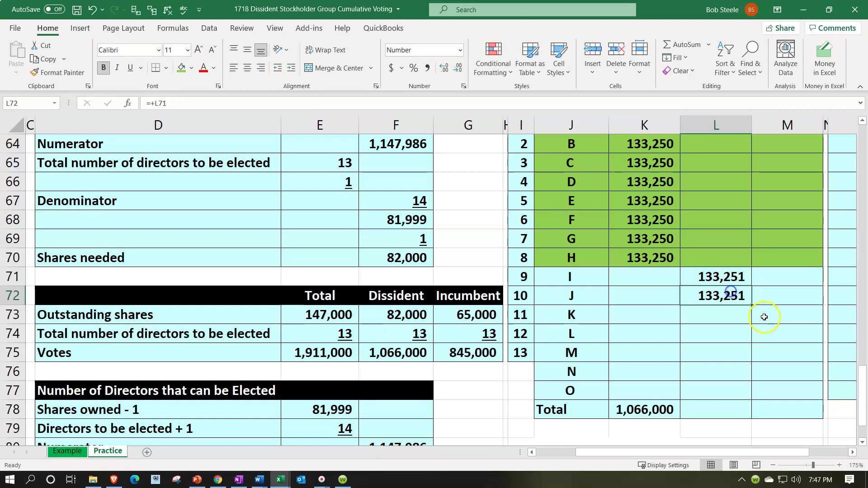
{"action": "left_click_drag", "start_coordinate": [751, 305], "coordinate": [746, 370]}
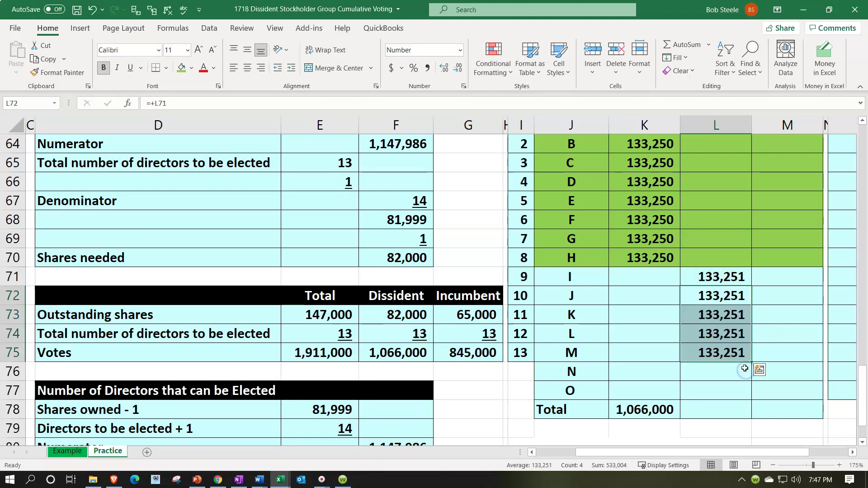
Step: Enter =G75-SUM(L71:L75) in L76 as candidate N's incumbent shares
{"action": "left_click", "coordinate": [721, 373]}
{"action": "type", "text": "="}
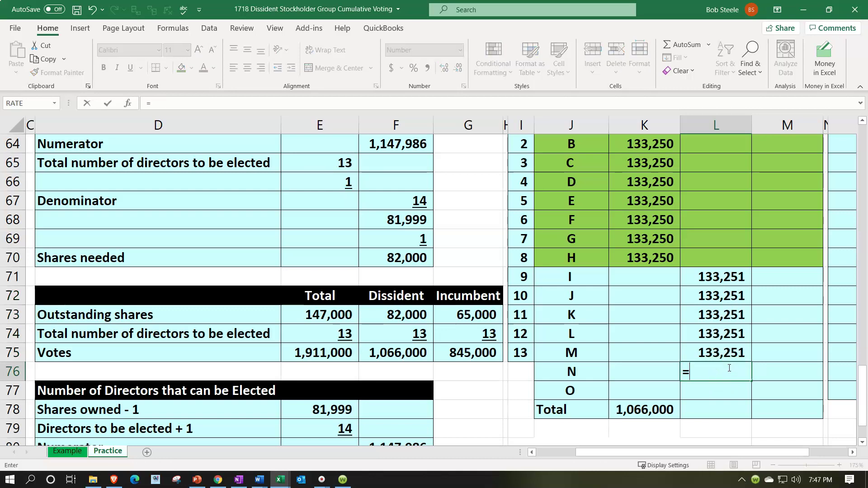
{"action": "key", "text": "Left"}
{"action": "key", "text": "Left"}
{"action": "key", "text": "Left"}
{"action": "key", "text": "Left"}
{"action": "key", "text": "Left"}
{"action": "key", "text": "Up"}
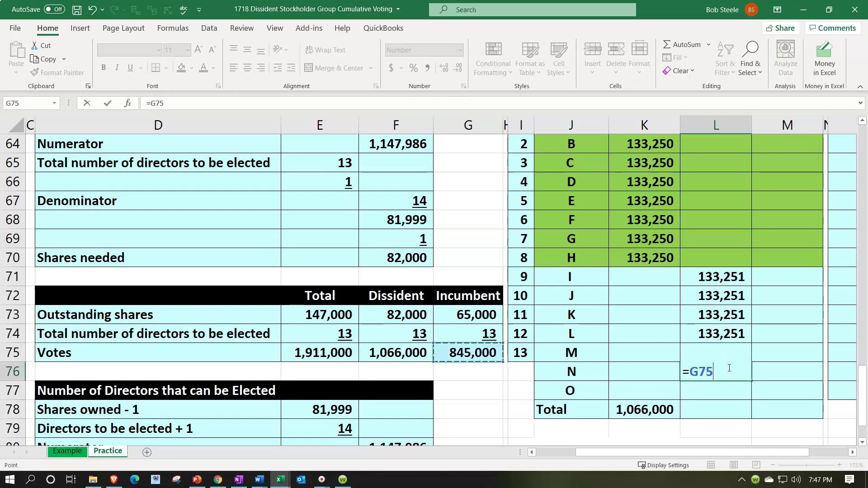
{"action": "type", "text": "-sum("}
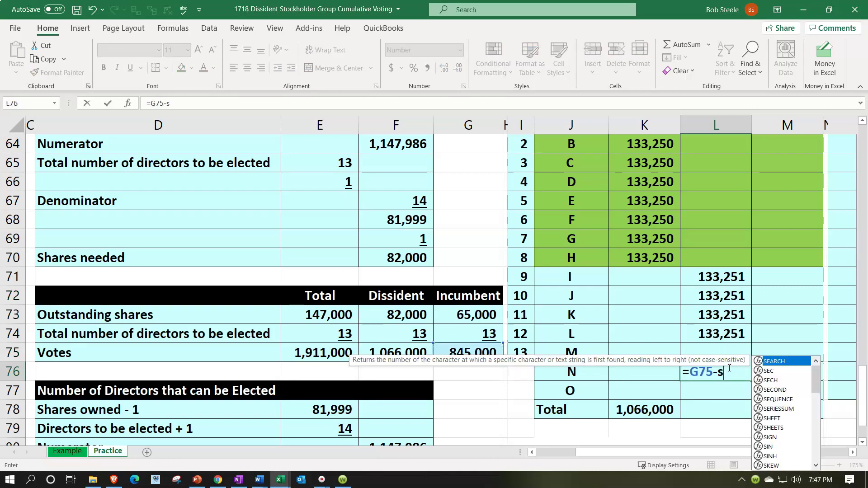
{"action": "key", "text": "Up"}
{"action": "key", "text": "shift+Up"}
{"action": "key", "text": "shift+Up"}
{"action": "key", "text": "shift+Up"}
{"action": "key", "text": "shift+Up"}
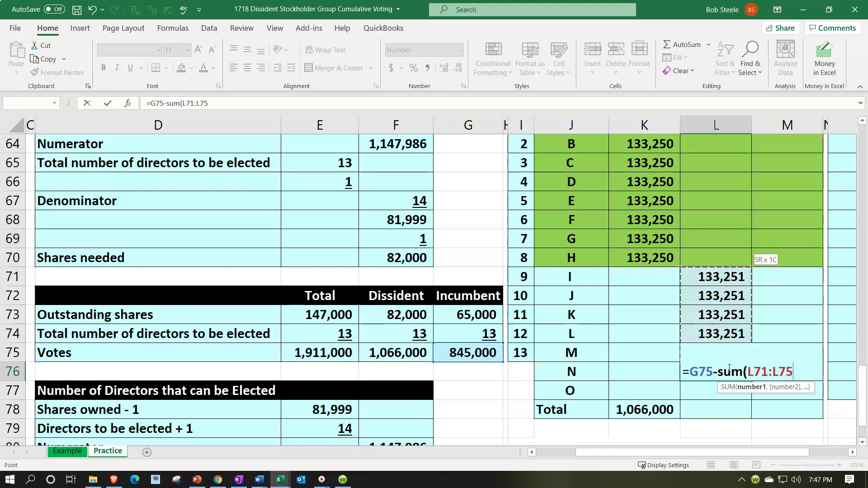
{"action": "type", "text": ")"}
{"action": "key", "text": "Return"}
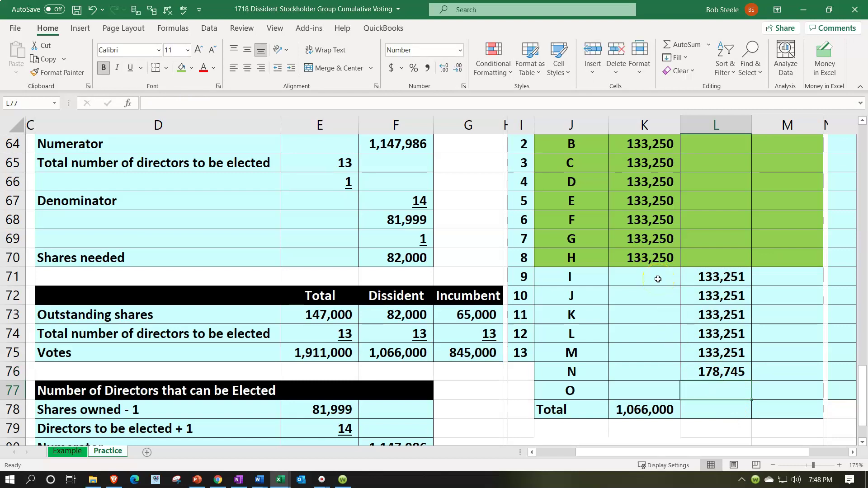
Step: Clear the incumbent shares in L71:L76
{"action": "left_click_drag", "start_coordinate": [703, 277], "coordinate": [703, 372]}
{"action": "key", "text": "Delete"}
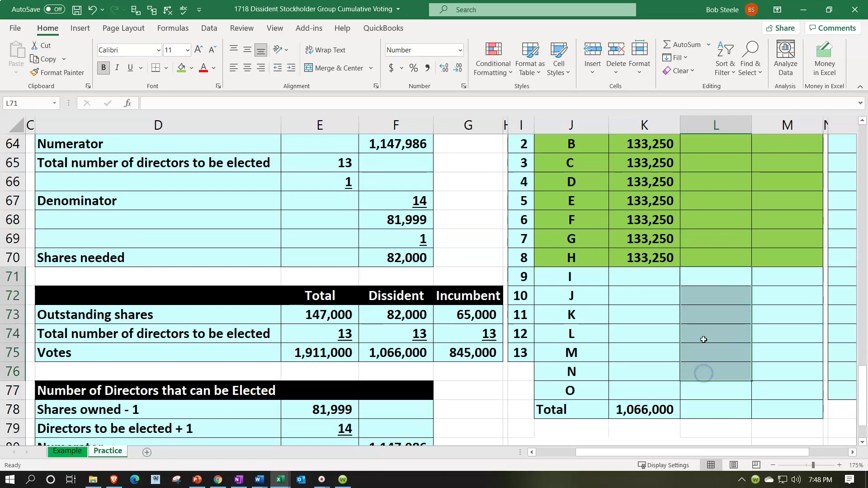
Step: Fill J70:M70 with the recently used light turquoise and clear candidate H's dissident shares in K70
{"action": "left_click_drag", "start_coordinate": [549, 260], "coordinate": [757, 261]}
{"action": "right_click", "coordinate": [757, 261]}
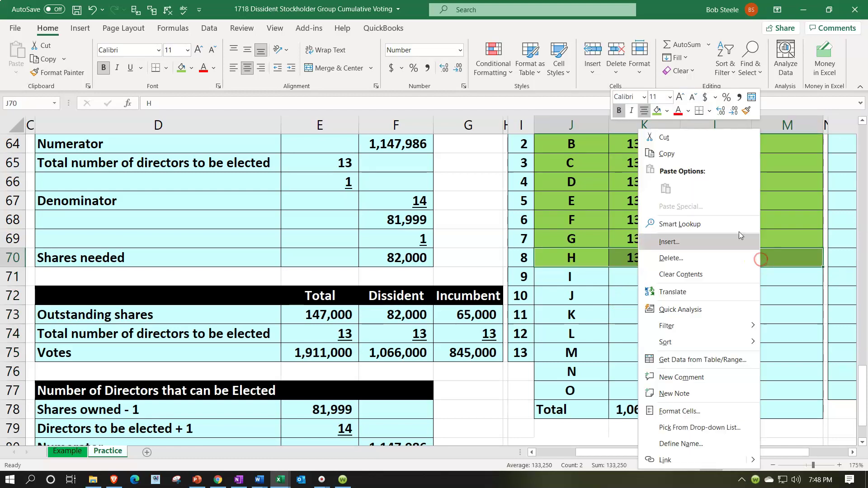
{"action": "left_click", "coordinate": [666, 112]}
{"action": "left_click", "coordinate": [670, 266]}
{"action": "left_click", "coordinate": [656, 327]}
{"action": "left_click_drag", "start_coordinate": [570, 259], "coordinate": [761, 259]}
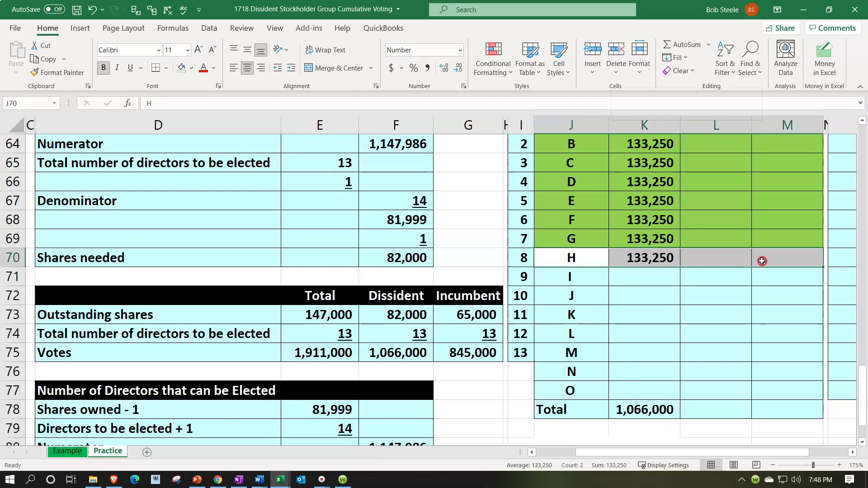
{"action": "right_click", "coordinate": [762, 261]}
{"action": "left_click", "coordinate": [668, 111]}
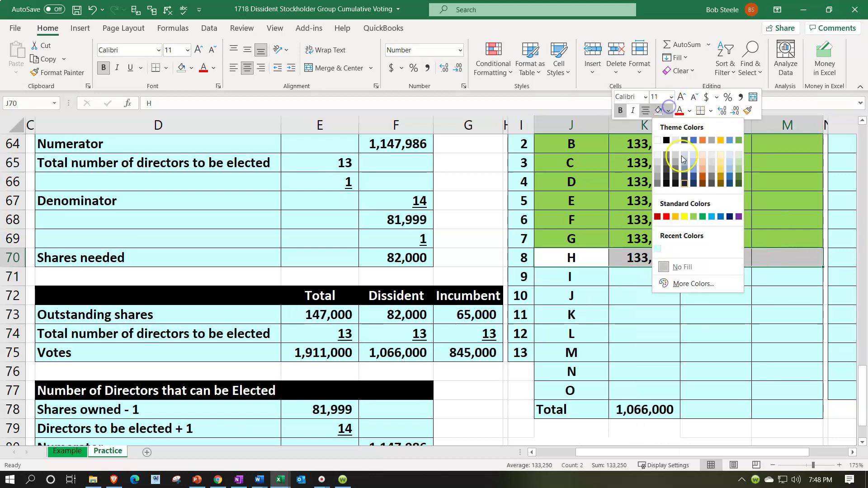
{"action": "left_click", "coordinate": [658, 249]}
{"action": "left_click", "coordinate": [638, 259]}
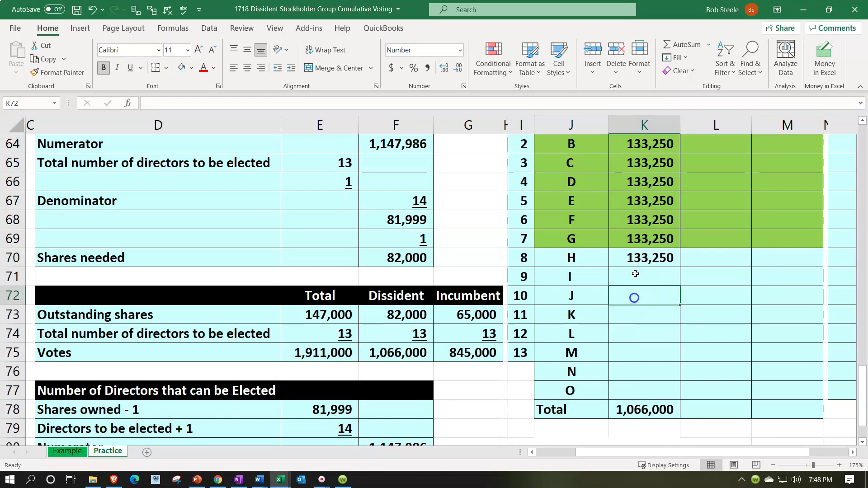
{"action": "key", "text": "Delete"}
Step: Change candidate A's dissident shares formula in K63 to =F75/7
{"action": "scroll", "coordinate": [638, 226], "scroll_direction": "up", "scroll_amount": 1}
{"action": "left_click", "coordinate": [637, 187]}
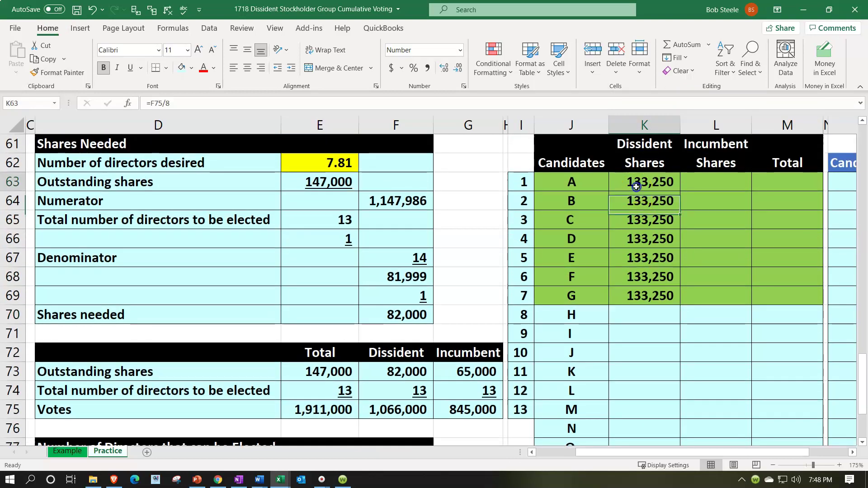
{"action": "type", "text": "="}
{"action": "key", "text": "Down"}
{"action": "key", "text": "Down"}
{"action": "key", "text": "Down"}
{"action": "key", "text": "Down"}
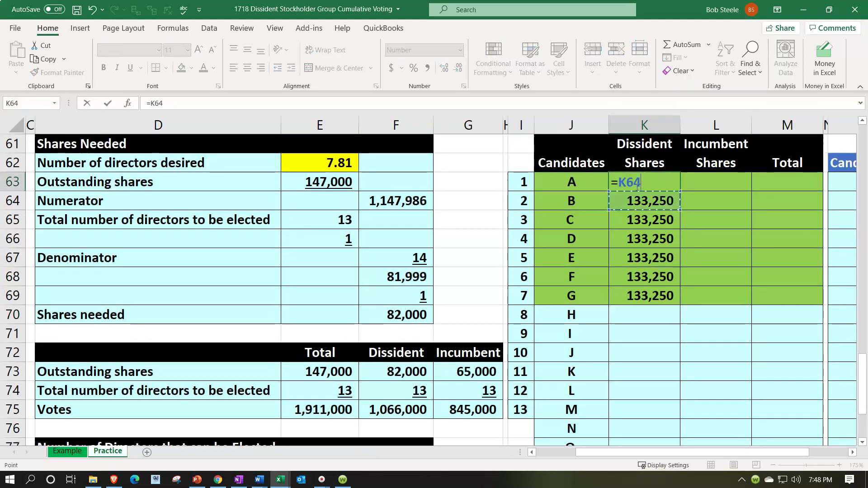
{"action": "key", "text": "Down"}
{"action": "key", "text": "Down"}
{"action": "key", "text": "Down"}
{"action": "key", "text": "Down"}
{"action": "key", "text": "Down"}
{"action": "key", "text": "Down"}
{"action": "key", "text": "Left"}
{"action": "key", "text": "Left"}
{"action": "key", "text": "Left"}
{"action": "key", "text": "Left"}
{"action": "key", "text": "Down"}
{"action": "key", "text": "Down"}
{"action": "key", "text": "Left"}
{"action": "type", "text": "/7"}
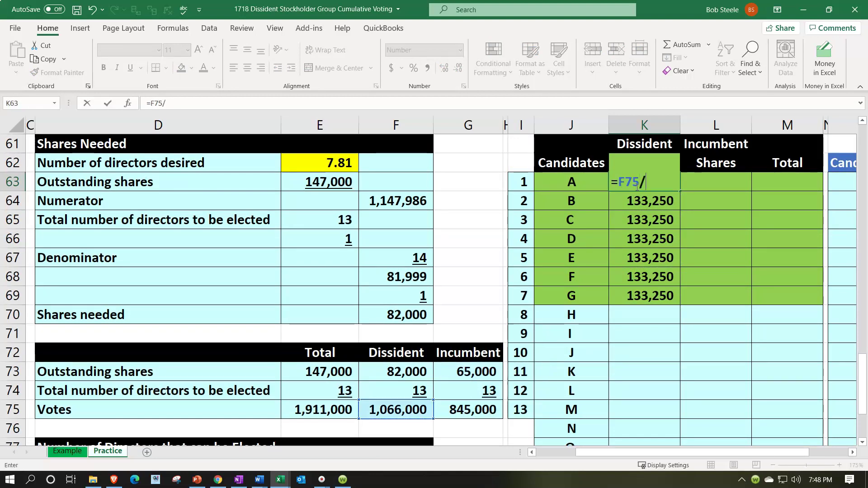
{"action": "key", "text": "Return"}
Step: Enter 152287 incumbent shares for candidate H in L70
{"action": "key", "text": "Down"}
{"action": "key", "text": "Down"}
{"action": "key", "text": "Down"}
{"action": "key", "text": "Down"}
{"action": "key", "text": "Down"}
{"action": "key", "text": "Down"}
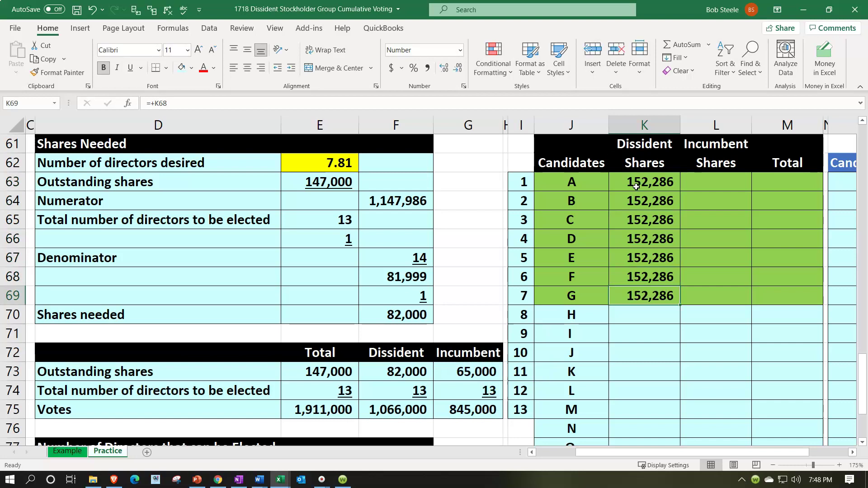
{"action": "key", "text": "Right"}
{"action": "type", "text": "1"}
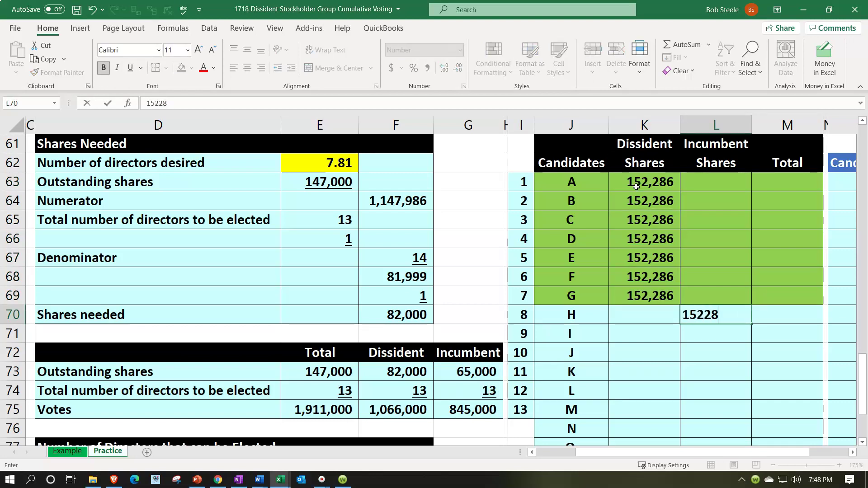
{"action": "key", "text": "Return"}
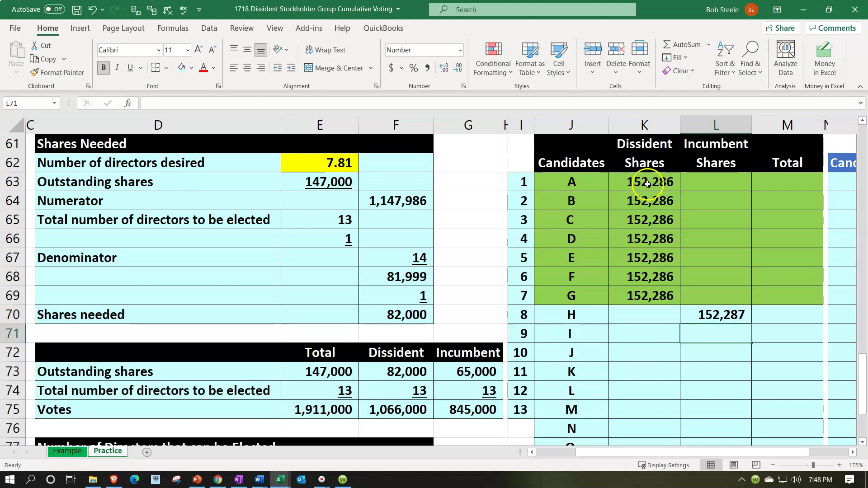
Step: Link candidate I's incumbent shares in L71 to L70 and copy the link down to L75
{"action": "type", "text": "=L70"}
{"action": "key", "text": "Return"}
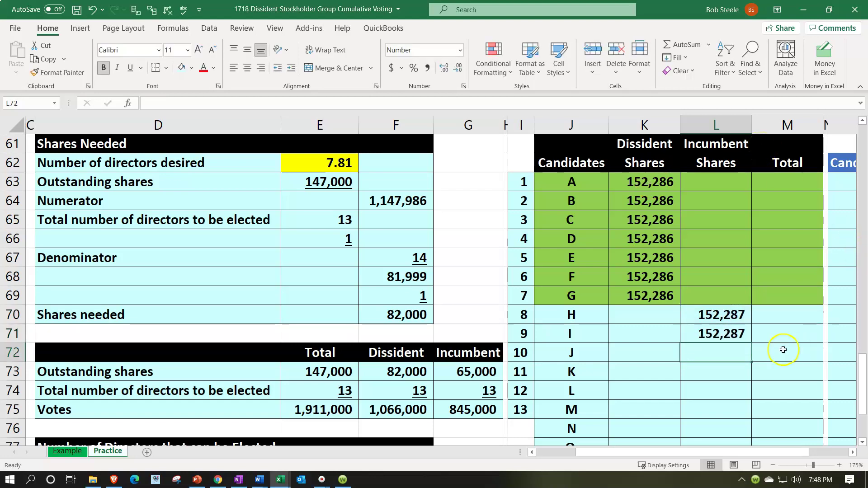
{"action": "scroll", "coordinate": [769, 326], "scroll_direction": "down", "scroll_amount": 1}
{"action": "left_click", "coordinate": [744, 281]}
{"action": "left_click_drag", "start_coordinate": [750, 286], "coordinate": [747, 358]}
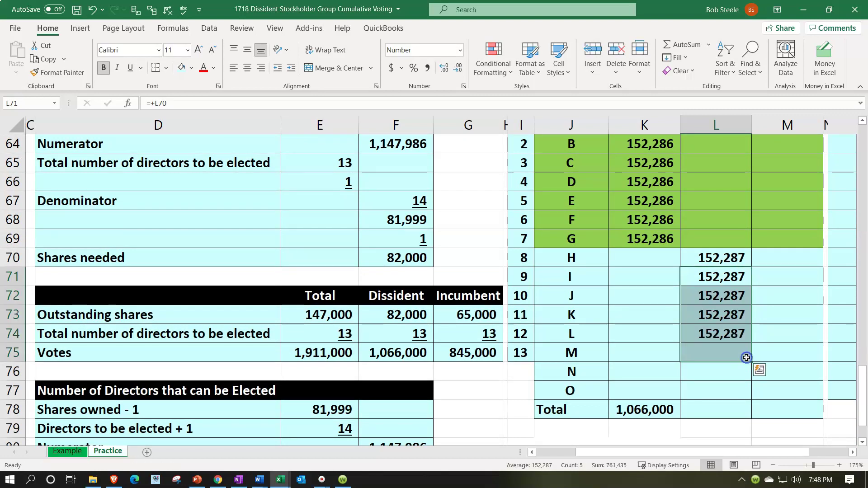
{"action": "left_click", "coordinate": [714, 373]}
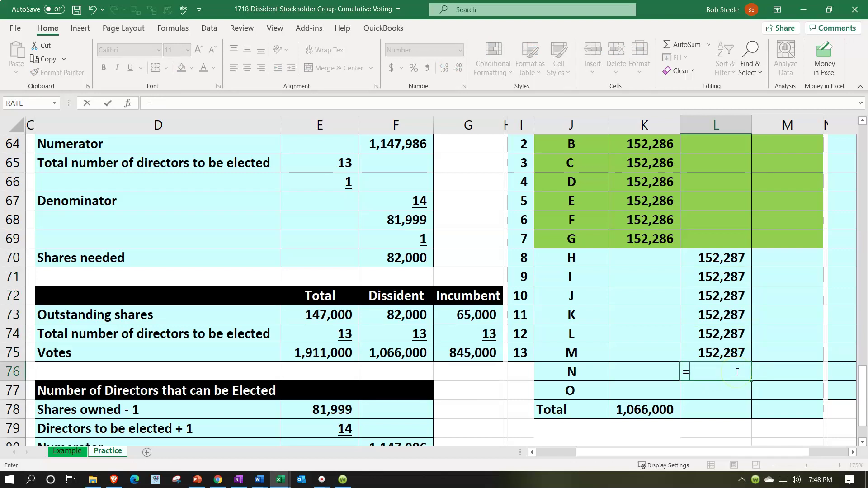
{"action": "type", "text": "="}
{"action": "key", "text": "Left"}
{"action": "key", "text": "Left"}
{"action": "key", "text": "Left"}
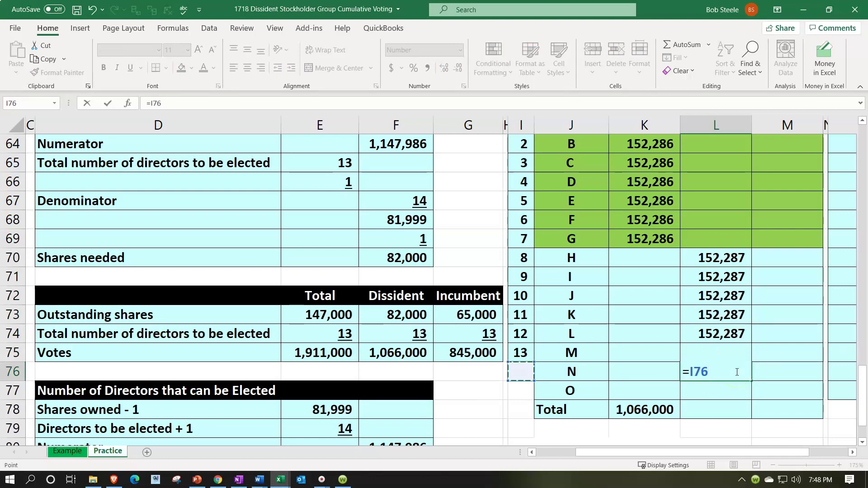
{"action": "key", "text": "Left"}
{"action": "key", "text": "Left"}
{"action": "key", "text": "Up"}
{"action": "type", "text": "-"}
{"action": "key", "text": "BackSpace"}
{"action": "key", "text": "BackSpace"}
{"action": "key", "text": "Escape"}
{"action": "key", "text": "ctrl+z"}
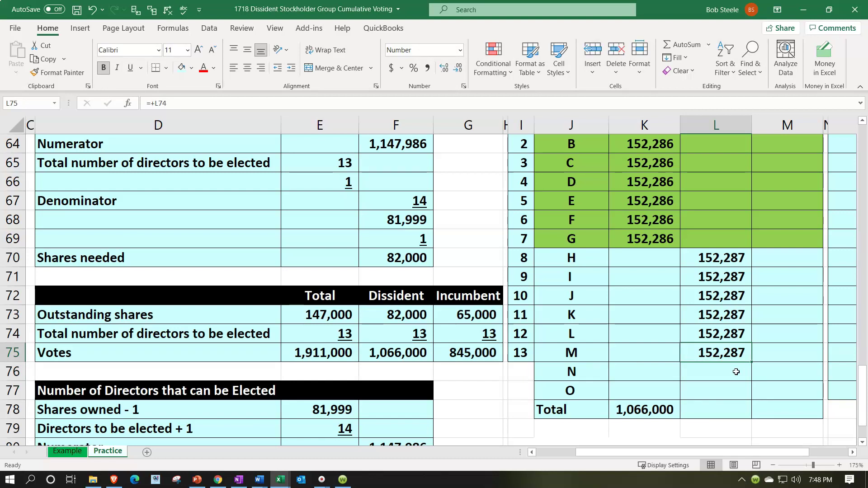
Step: Replace candidate M's incumbent shares in L75 with the remaining votes, =G75-SUM(L70:L74)
{"action": "type", "text": "="}
{"action": "key", "text": "Left"}
{"action": "key", "text": "Left"}
{"action": "key", "text": "Left"}
{"action": "key", "text": "Left"}
{"action": "key", "text": "Left"}
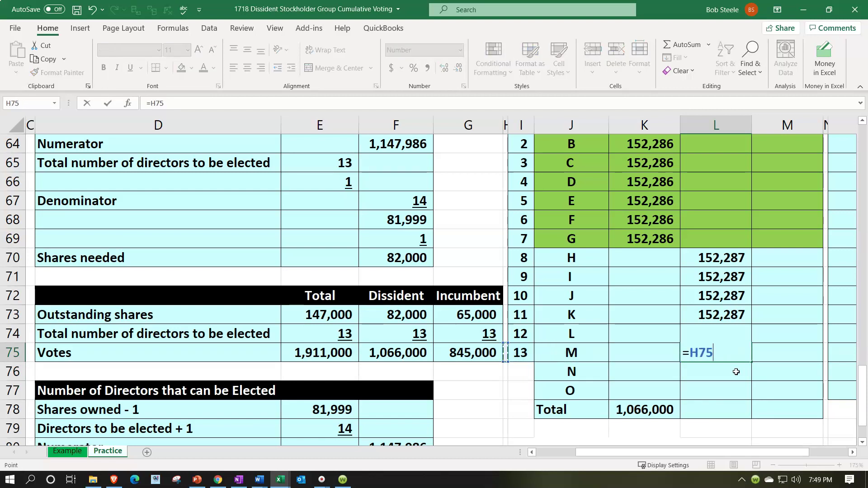
{"action": "type", "text": "-sum("}
{"action": "key", "text": "Up"}
{"action": "key", "text": "shift+Up"}
{"action": "key", "text": "shift+Up"}
{"action": "key", "text": "shift+Up"}
{"action": "key", "text": "shift+Up"}
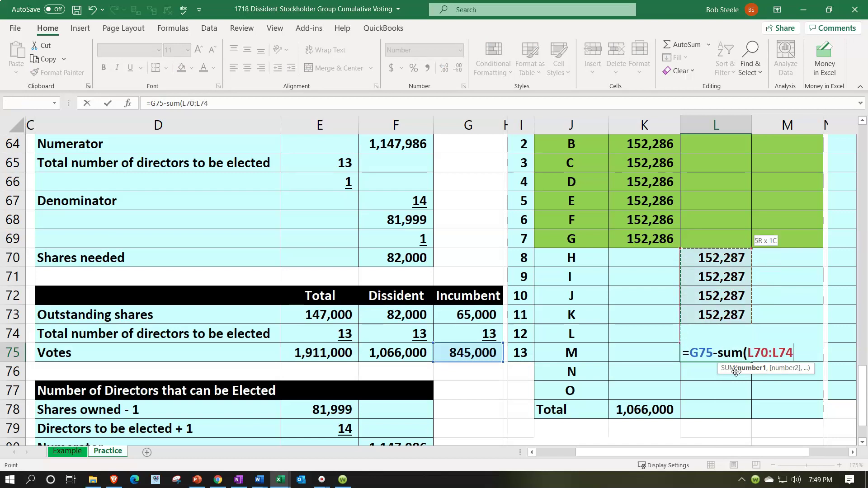
{"action": "key", "text": "Return"}
{"action": "key", "text": "Return"}
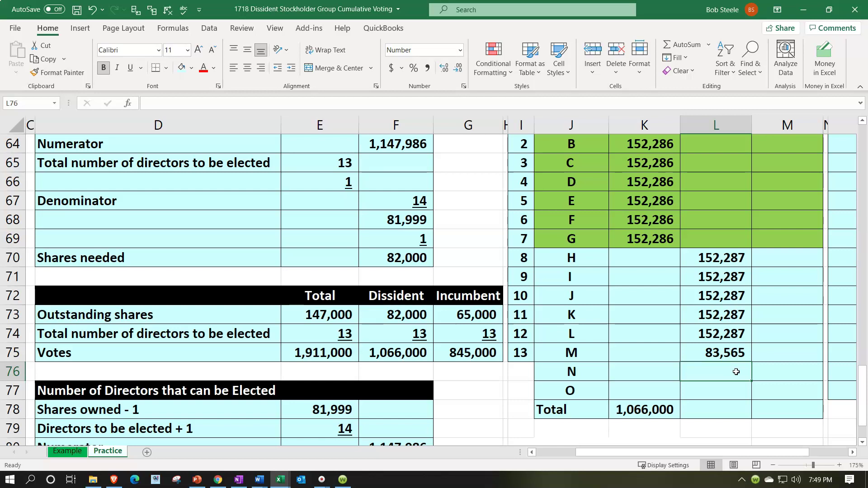
{"action": "left_click_drag", "start_coordinate": [573, 258], "coordinate": [683, 378]}
{"action": "left_click", "coordinate": [712, 366]}
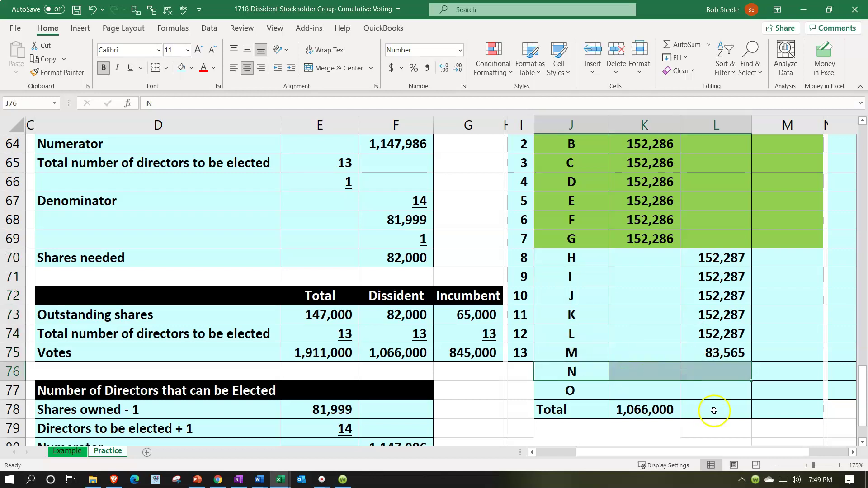
Step: Total candidate A's dissident and incumbent shares in M63 with =SUM(K63:L63)
{"action": "scroll", "coordinate": [717, 407], "scroll_direction": "up", "scroll_amount": 2}
{"action": "left_click", "coordinate": [783, 240]}
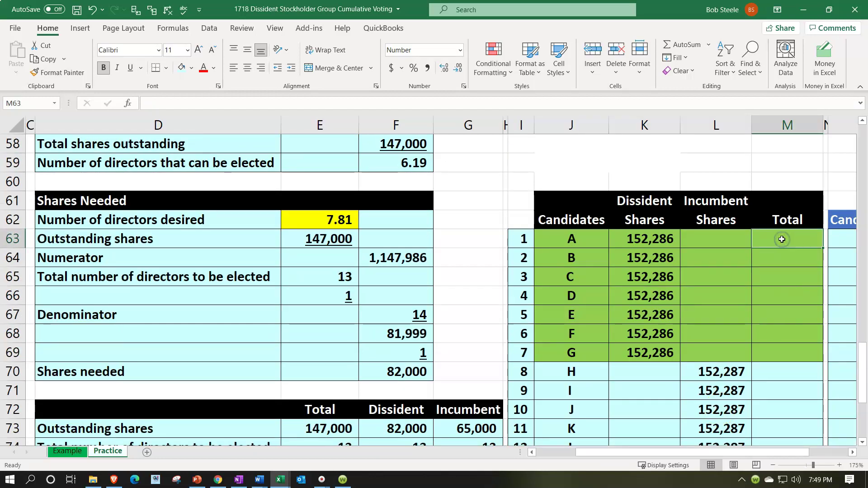
{"action": "type", "text": "=sum("}
{"action": "key", "text": "Left"}
{"action": "key", "text": "Left"}
{"action": "key", "text": "shift+Right"}
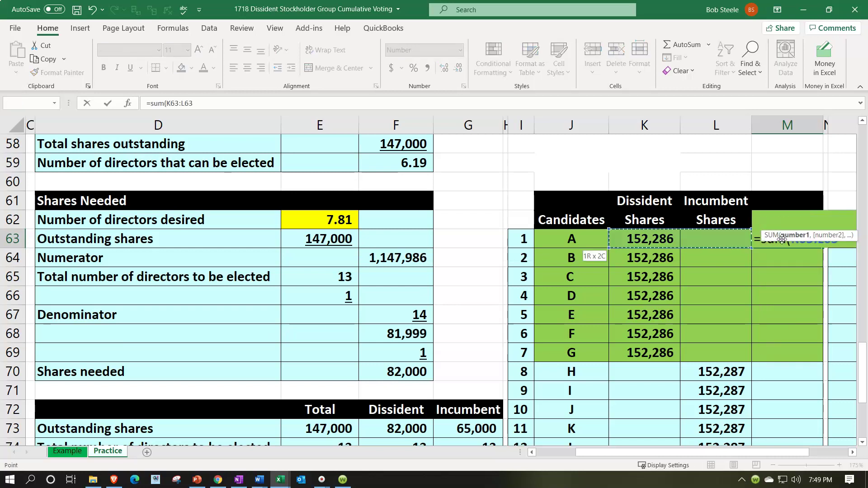
{"action": "key", "text": "Return"}
Step: Copy the total formula from M63 into M64:M77 without its formatting
{"action": "left_click", "coordinate": [779, 242]}
{"action": "key", "text": "ctrl+c"}
{"action": "left_click_drag", "start_coordinate": [779, 257], "coordinate": [791, 441]}
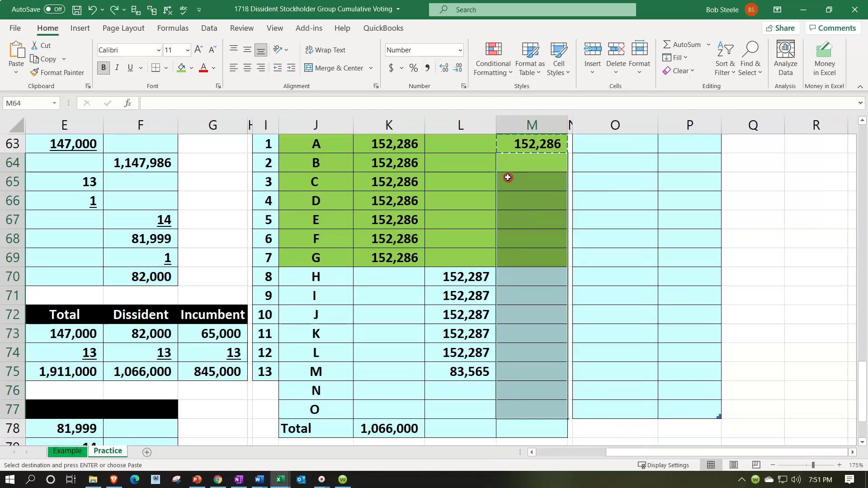
{"action": "right_click", "coordinate": [514, 207]}
{"action": "key", "text": "Escape"}
{"action": "right_click", "coordinate": [527, 264]}
{"action": "left_click", "coordinate": [590, 205]}
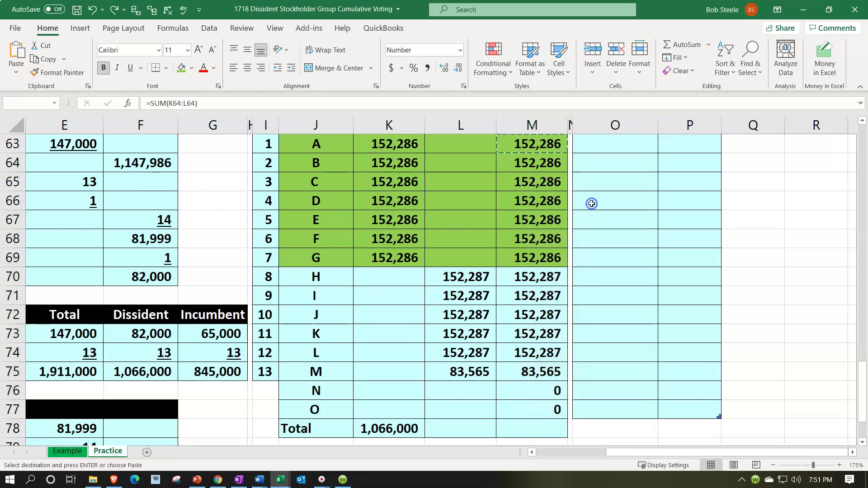
{"action": "left_click", "coordinate": [523, 272]}
{"action": "double_click", "coordinate": [526, 272]}
{"action": "key", "text": "Escape"}
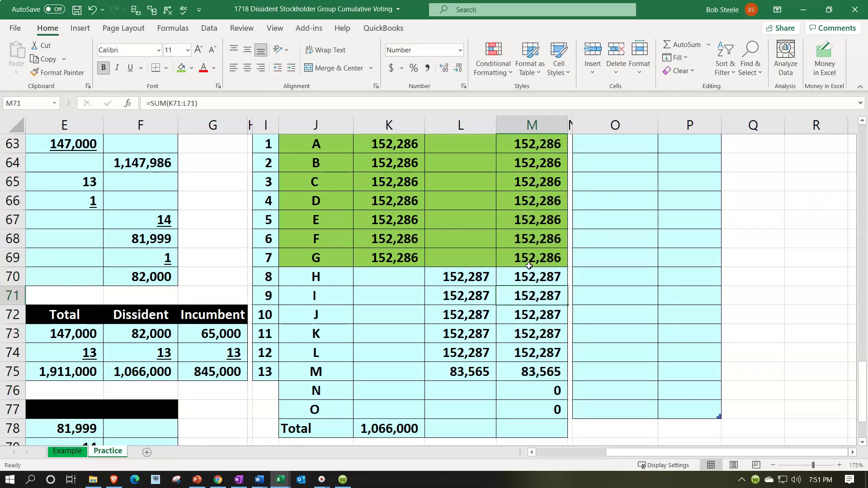
Step: Copy the column total formula in K78 across to L78:M78
{"action": "scroll", "coordinate": [500, 310], "scroll_direction": "down", "scroll_amount": 1}
{"action": "left_click", "coordinate": [445, 374]}
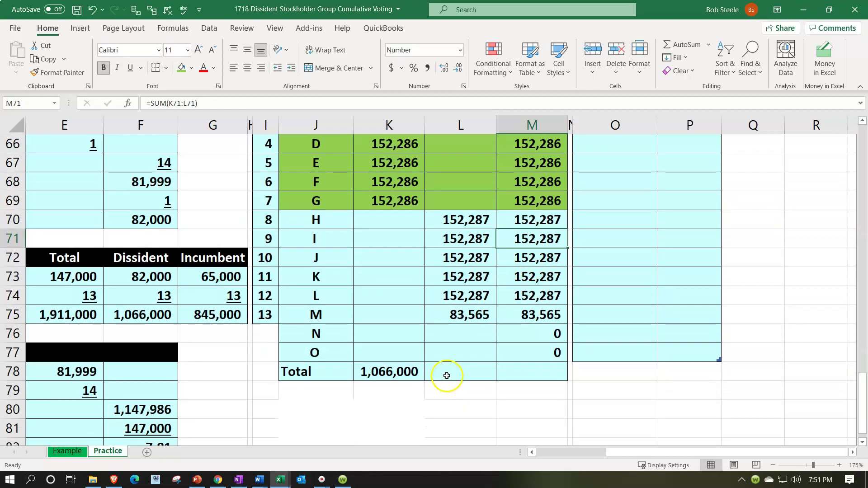
{"action": "left_click", "coordinate": [419, 373]}
{"action": "left_click_drag", "start_coordinate": [423, 383], "coordinate": [535, 379]}
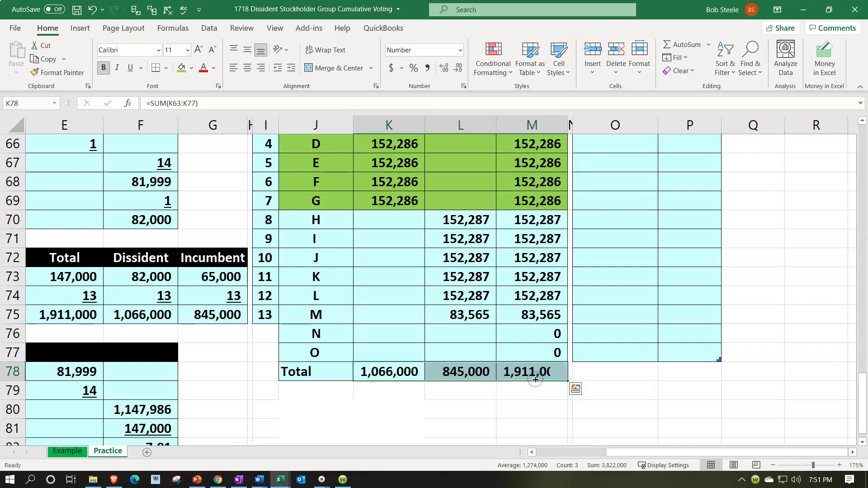
Step: Compare the total, dissident and incumbent votes in E75:G75 with the column totals in M78, K78 and L78
{"action": "left_click", "coordinate": [84, 313]}
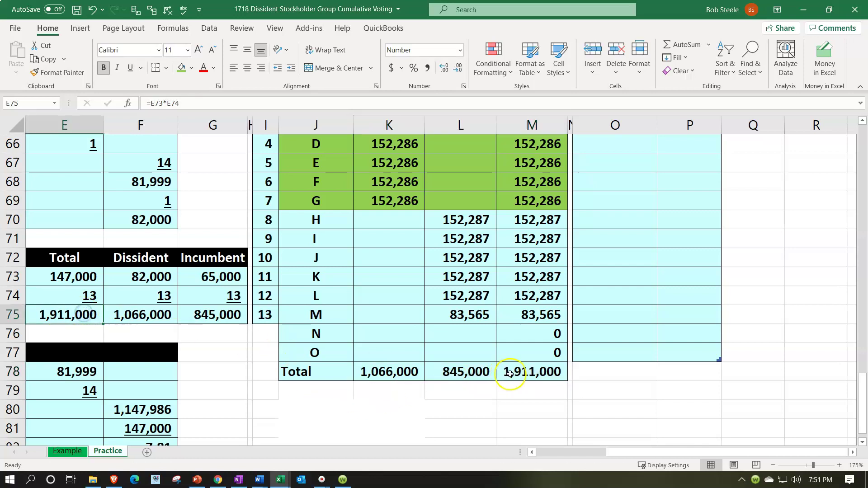
{"action": "left_click", "coordinate": [510, 374]}
{"action": "left_click_drag", "start_coordinate": [145, 315], "coordinate": [145, 335]}
{"action": "left_click", "coordinate": [393, 372]}
{"action": "left_click", "coordinate": [224, 314]}
{"action": "left_click", "coordinate": [447, 374]}
Step: Copy the candidates in J63:J77 and their totals in M63:M77 as values into the ranking table starting at O63
{"action": "scroll", "coordinate": [330, 256], "scroll_direction": "up", "scroll_amount": 1}
{"action": "scroll", "coordinate": [330, 256], "scroll_direction": "up", "scroll_amount": 1}
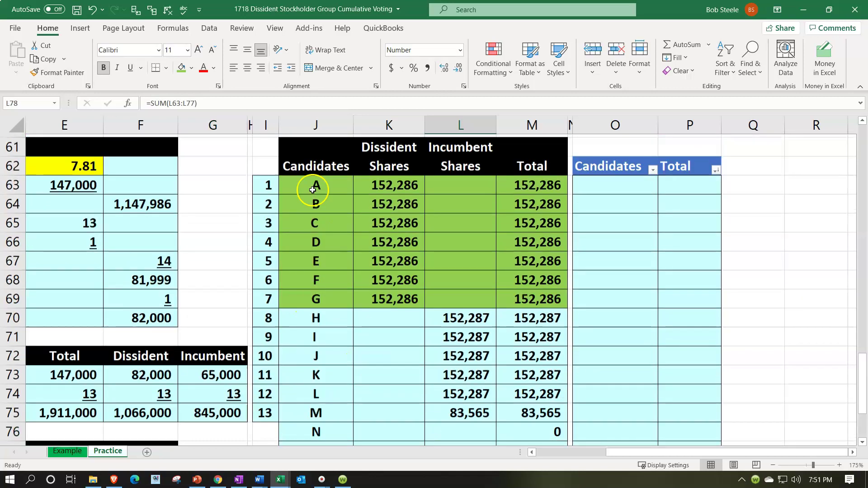
{"action": "left_click_drag", "start_coordinate": [322, 201], "coordinate": [350, 390]}
{"action": "scroll", "coordinate": [492, 278], "scroll_direction": "up", "scroll_amount": 1}
{"action": "scroll", "coordinate": [492, 278], "scroll_direction": "up", "scroll_amount": 1}
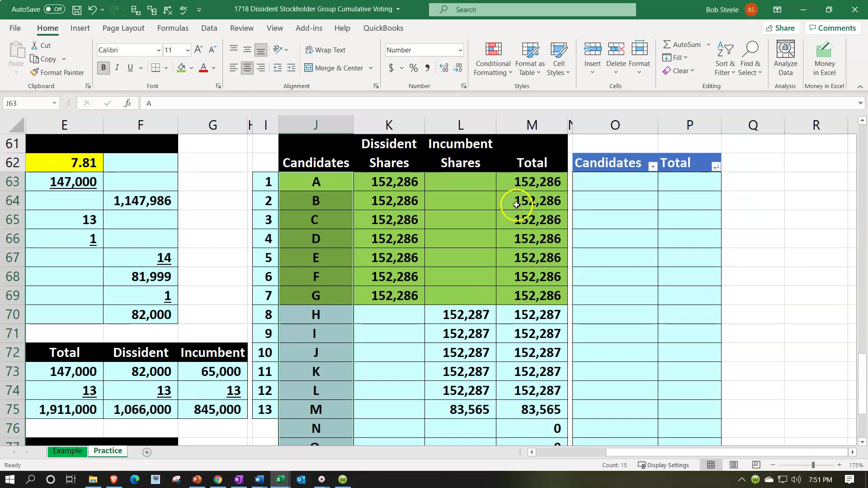
{"action": "left_click_drag", "start_coordinate": [523, 179], "coordinate": [516, 390]}
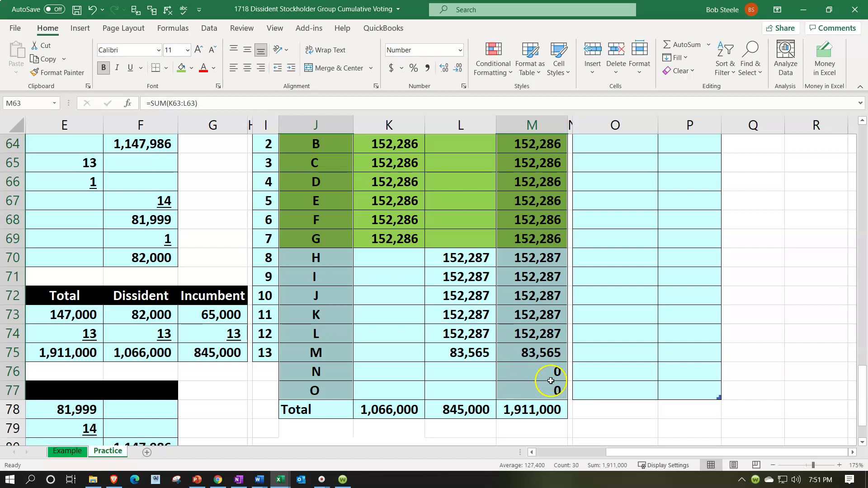
{"action": "key", "text": "ctrl+c"}
{"action": "scroll", "coordinate": [630, 362], "scroll_direction": "up", "scroll_amount": 3}
{"action": "left_click", "coordinate": [599, 176]}
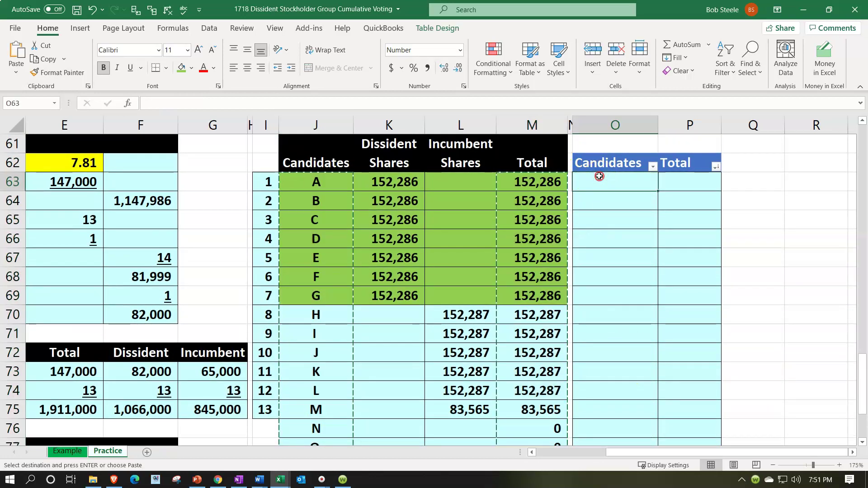
{"action": "right_click", "coordinate": [599, 176]}
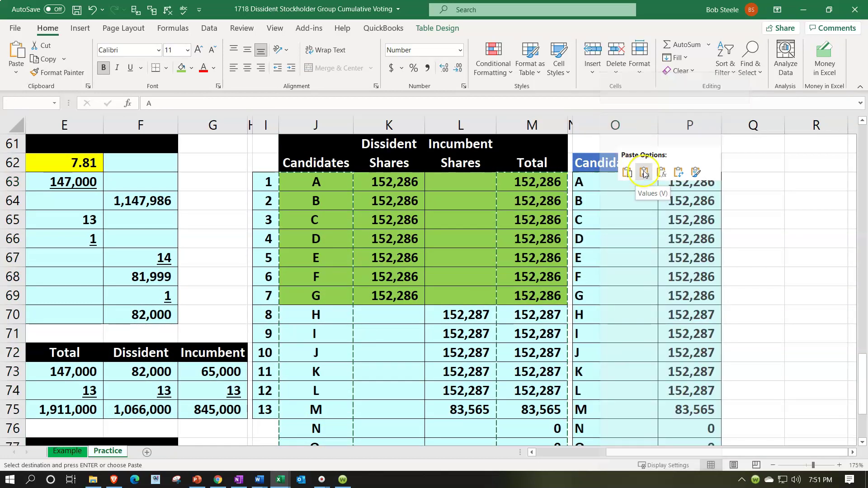
{"action": "left_click", "coordinate": [644, 174]}
Step: Fill the rows of candidates A to G in the ranking table (O63:P69) with green
{"action": "left_click", "coordinate": [627, 185]}
{"action": "left_click_drag", "start_coordinate": [627, 185], "coordinate": [683, 295]}
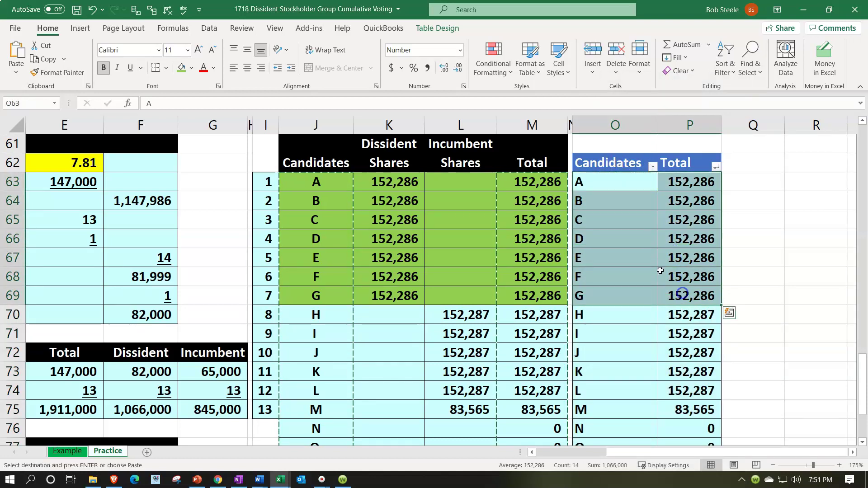
{"action": "left_click", "coordinate": [180, 70]}
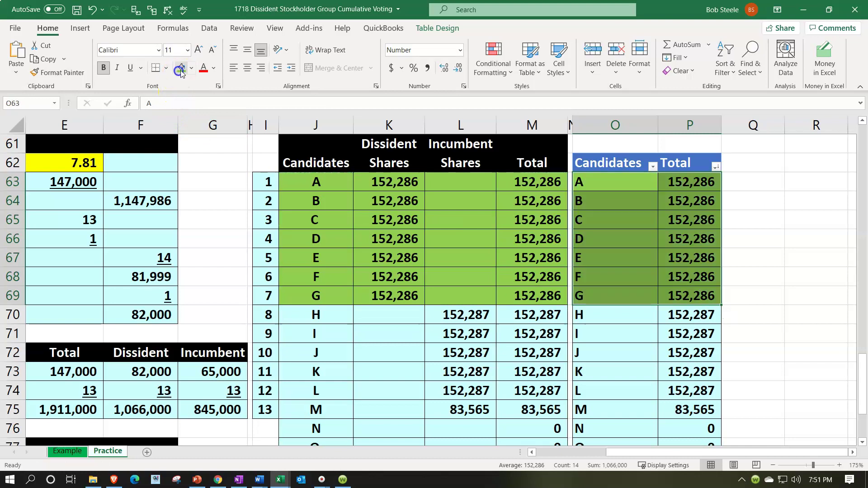
Step: Sort the ranking table by Total from largest to smallest and check where candidates G and M rank
{"action": "left_click", "coordinate": [716, 167]}
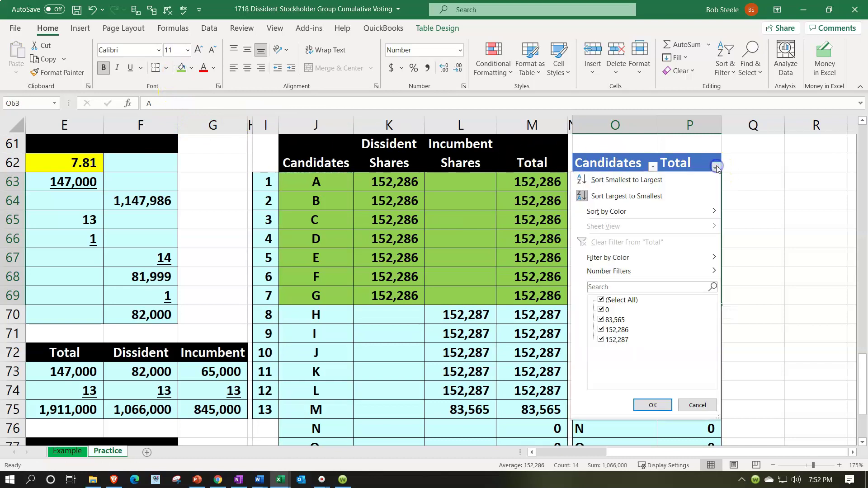
{"action": "left_click", "coordinate": [638, 196]}
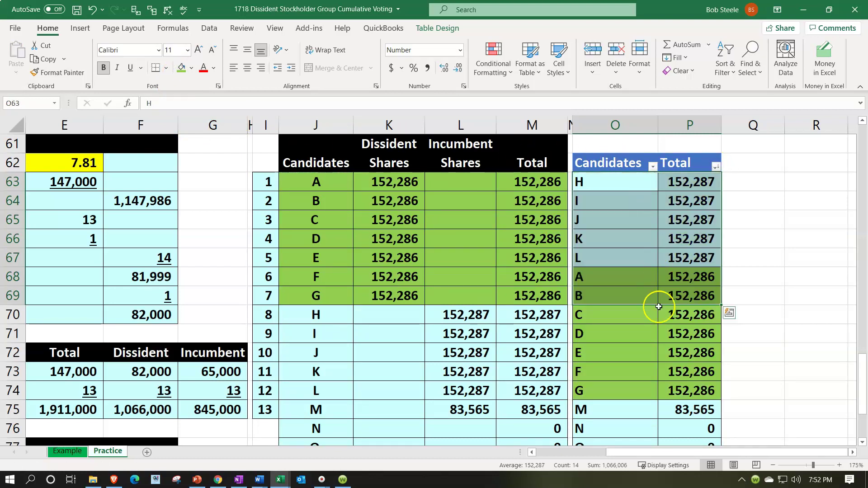
{"action": "scroll", "coordinate": [658, 302], "scroll_direction": "down", "scroll_amount": 1}
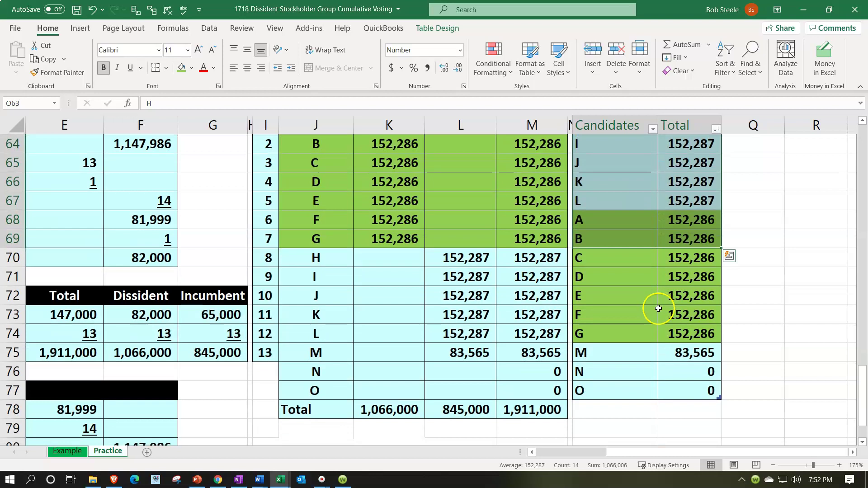
{"action": "left_click", "coordinate": [628, 338]}
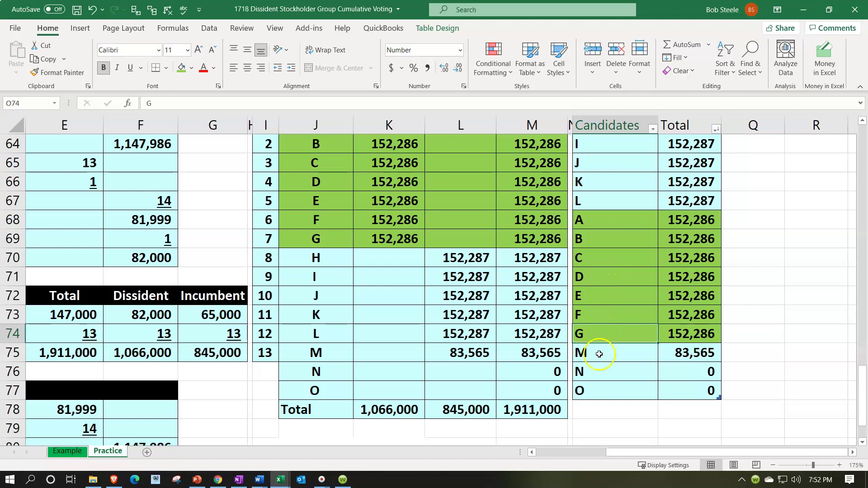
{"action": "left_click_drag", "start_coordinate": [596, 353], "coordinate": [676, 346]}
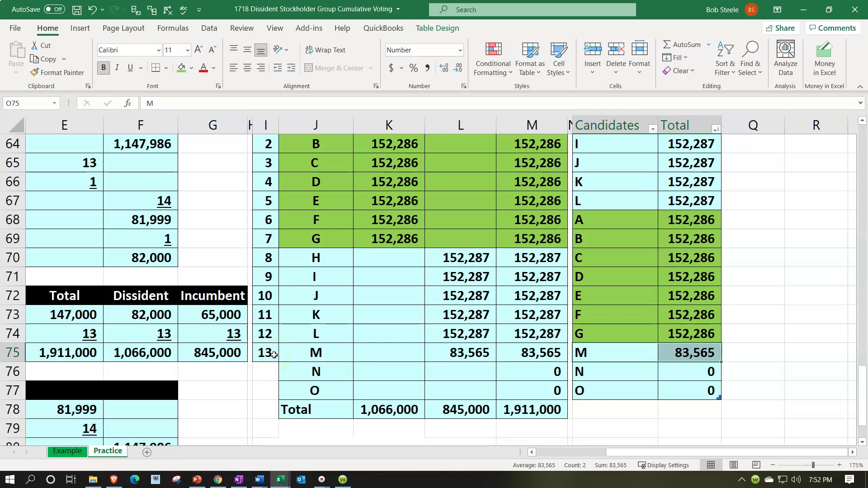
Step: Review the number of directors desired in E62 against the scenario text and the undecided stockholder's shares in B76
{"action": "left_click_drag", "start_coordinate": [646, 452], "coordinate": [555, 463]}
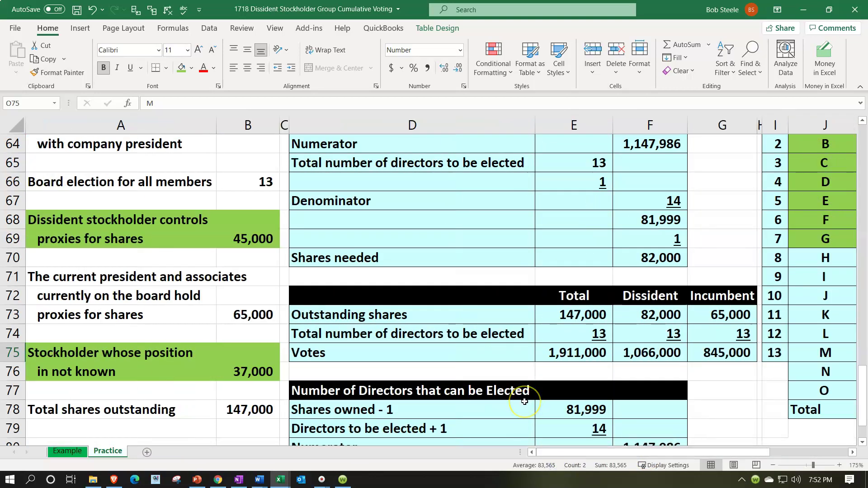
{"action": "scroll", "coordinate": [525, 402], "scroll_direction": "up", "scroll_amount": 1}
{"action": "scroll", "coordinate": [524, 402], "scroll_direction": "up", "scroll_amount": 1}
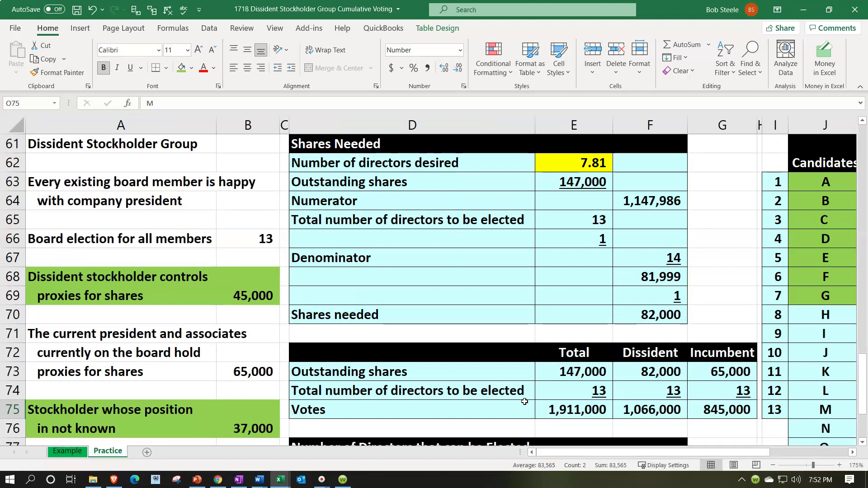
{"action": "left_click", "coordinate": [576, 167]}
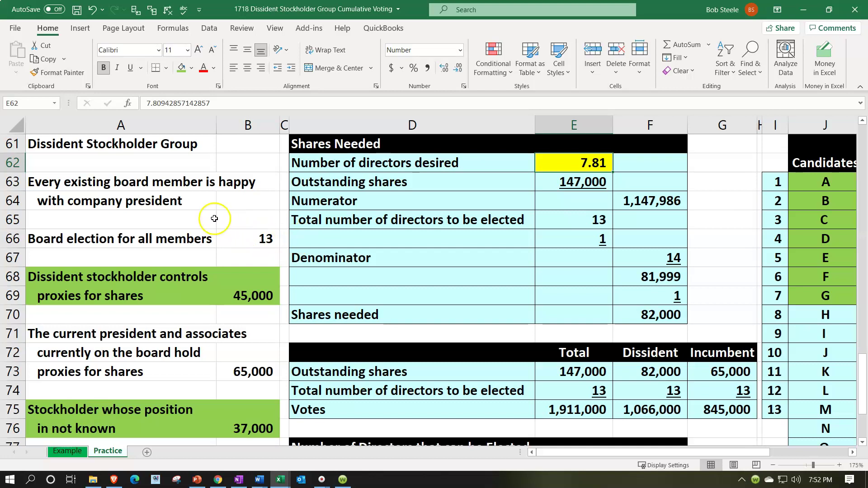
{"action": "left_click", "coordinate": [200, 203]}
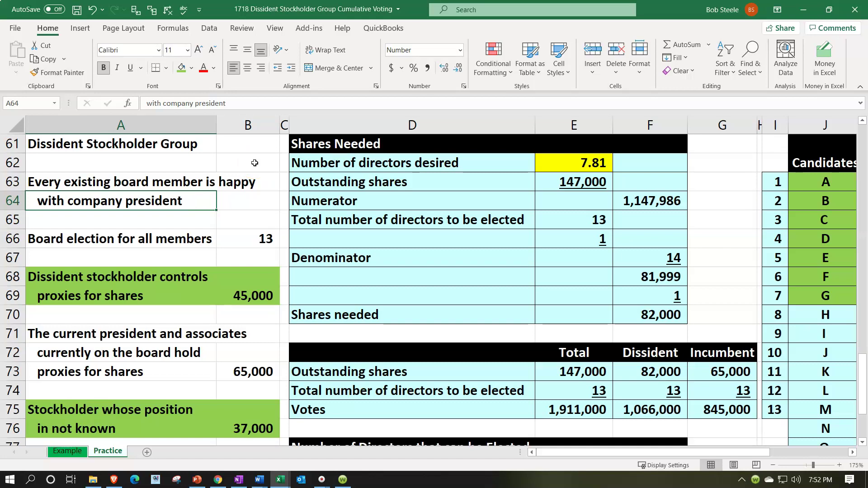
{"action": "scroll", "coordinate": [256, 250], "scroll_direction": "down", "scroll_amount": 2}
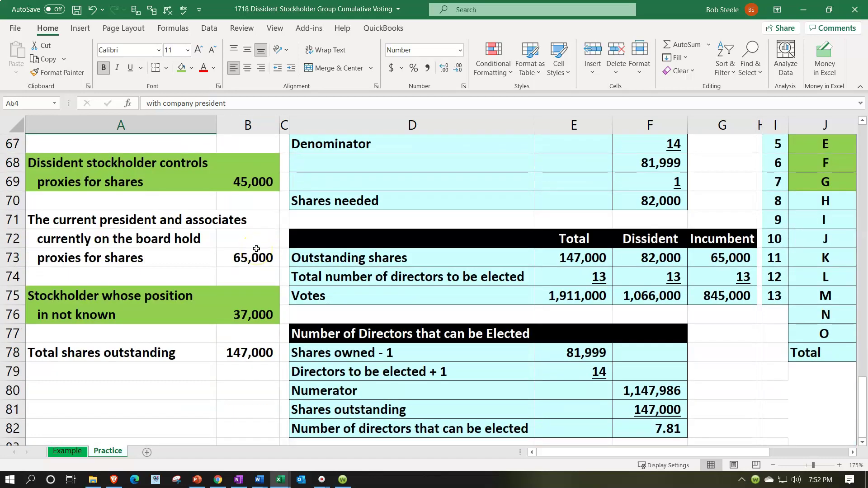
{"action": "left_click", "coordinate": [250, 312]}
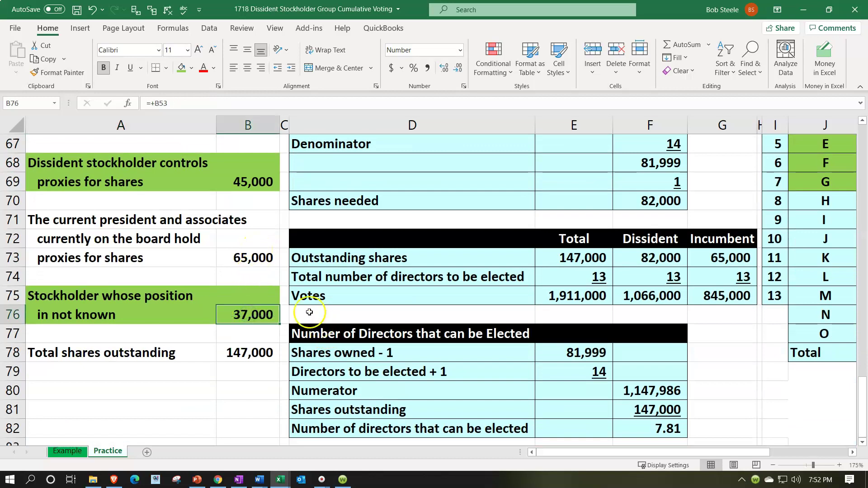